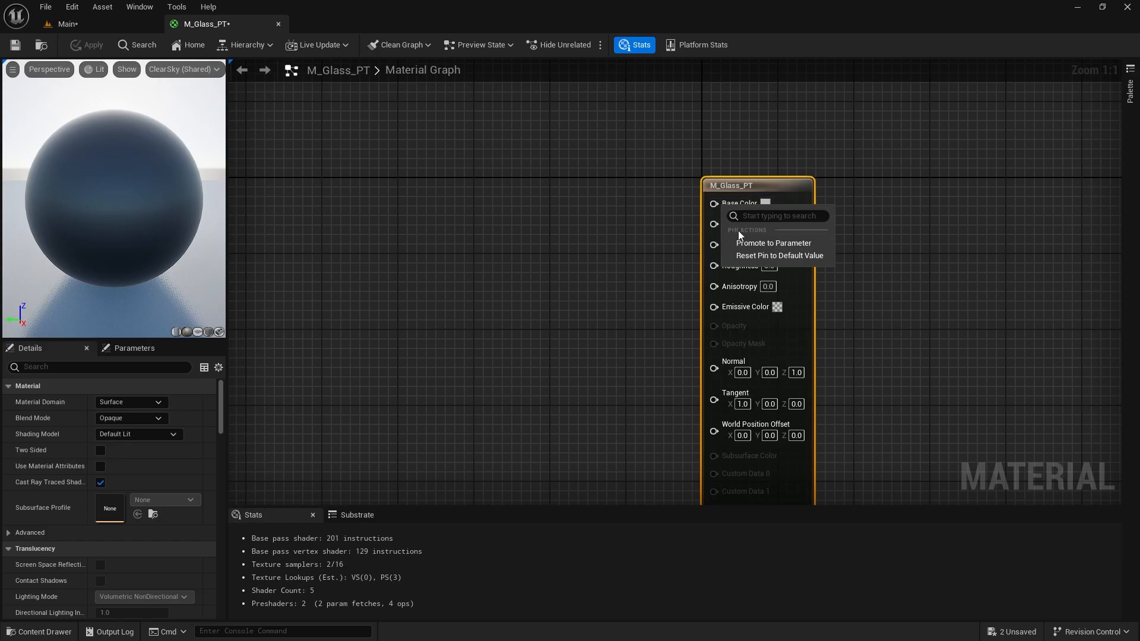
Promote the Base Color, Specular and Roughness inputs of M_Glass_PT to parameters and stack their nodes beside the result node
click(739, 242)
drag(667, 189, 455, 161)
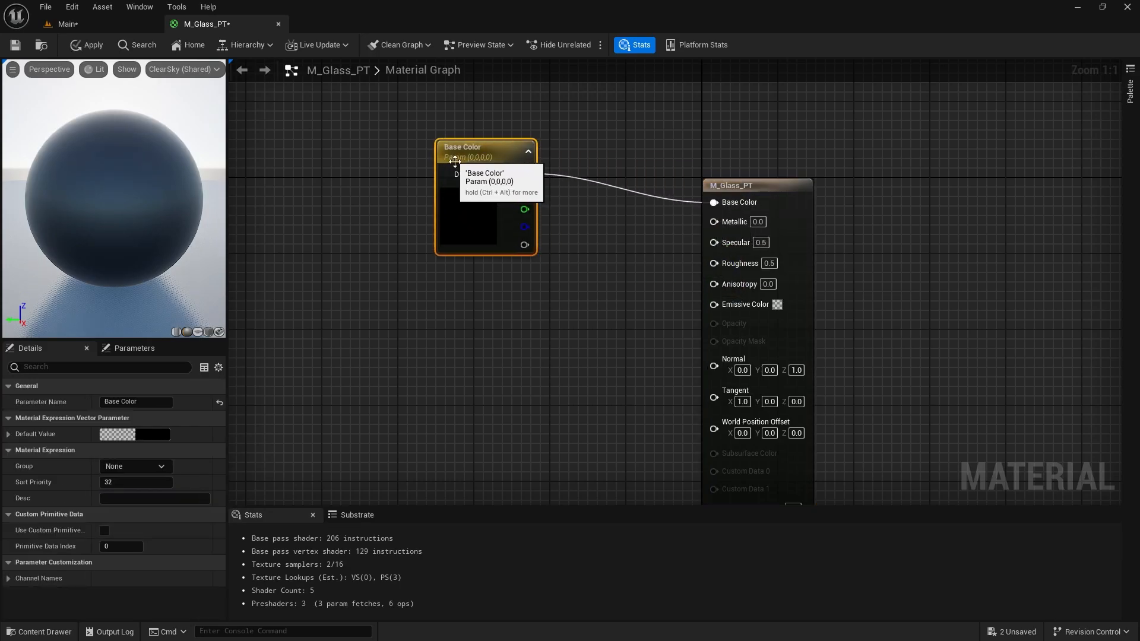
right_click(733, 243)
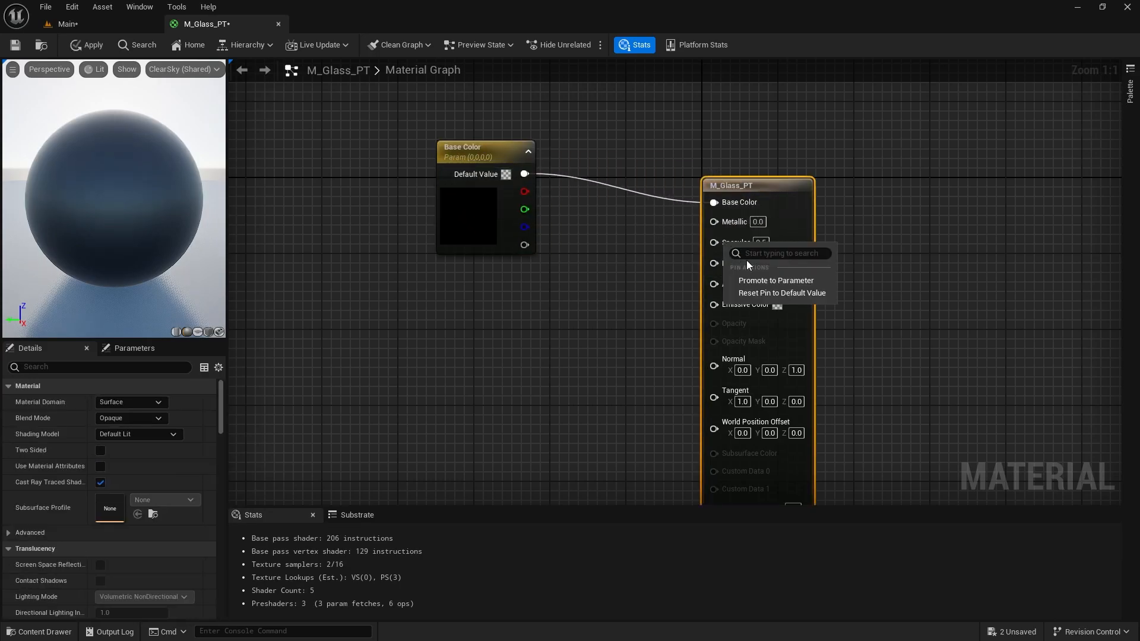
click(750, 278)
drag(663, 222, 445, 290)
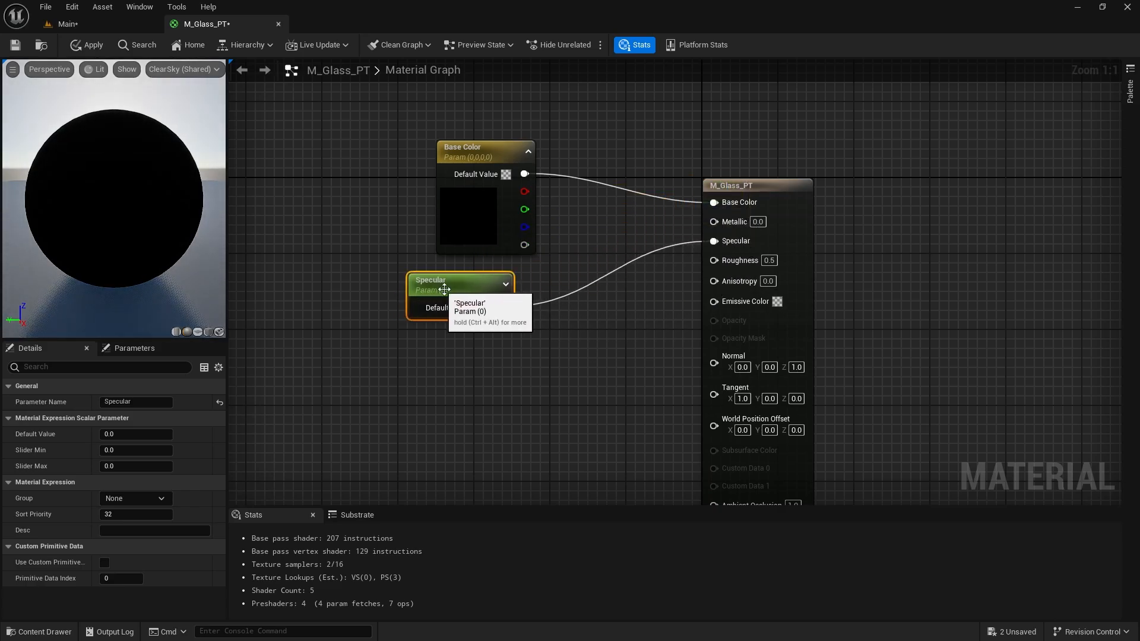
right_click(724, 264)
click(757, 301)
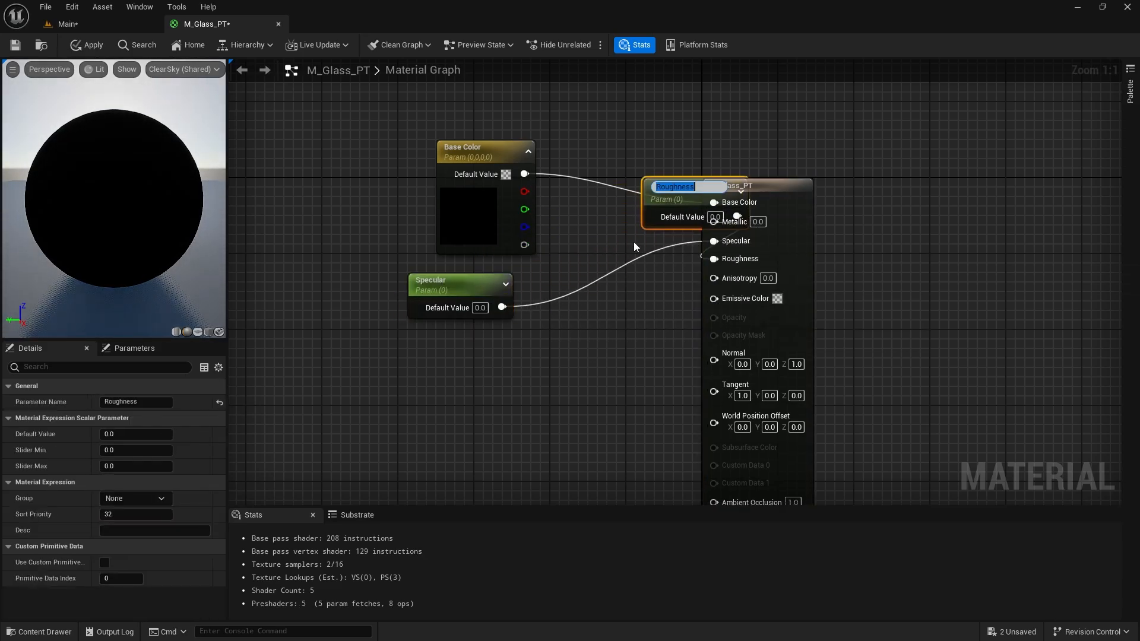
drag(650, 208, 412, 362)
Set the material's blend mode to Translucent and enable Two Sided
right_drag(687, 329, 728, 276)
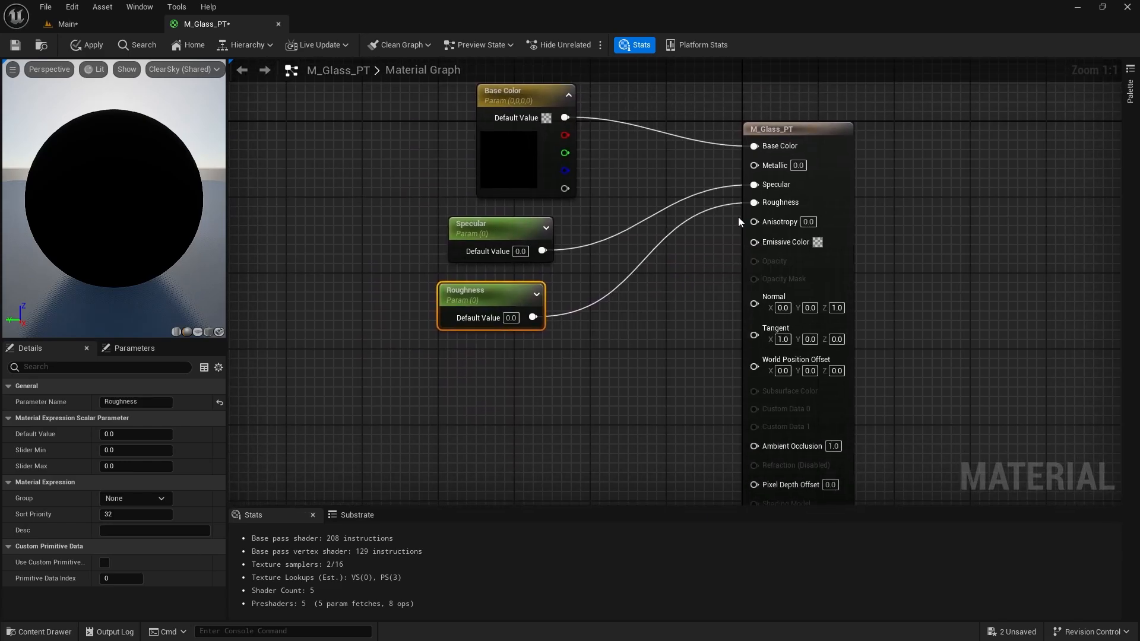
click(802, 130)
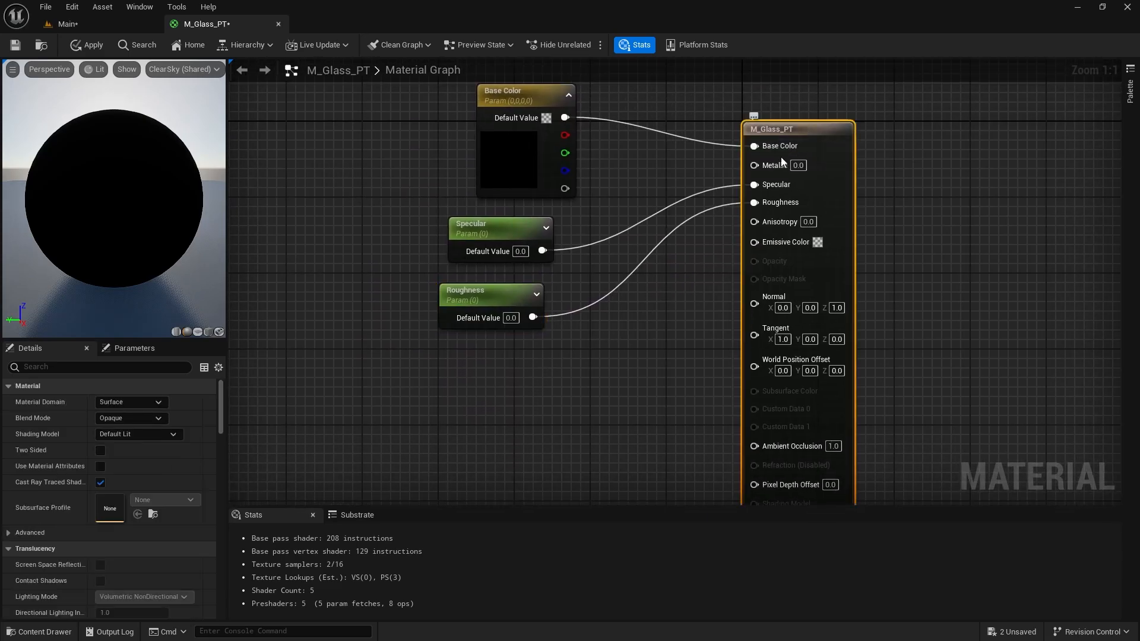
click(130, 419)
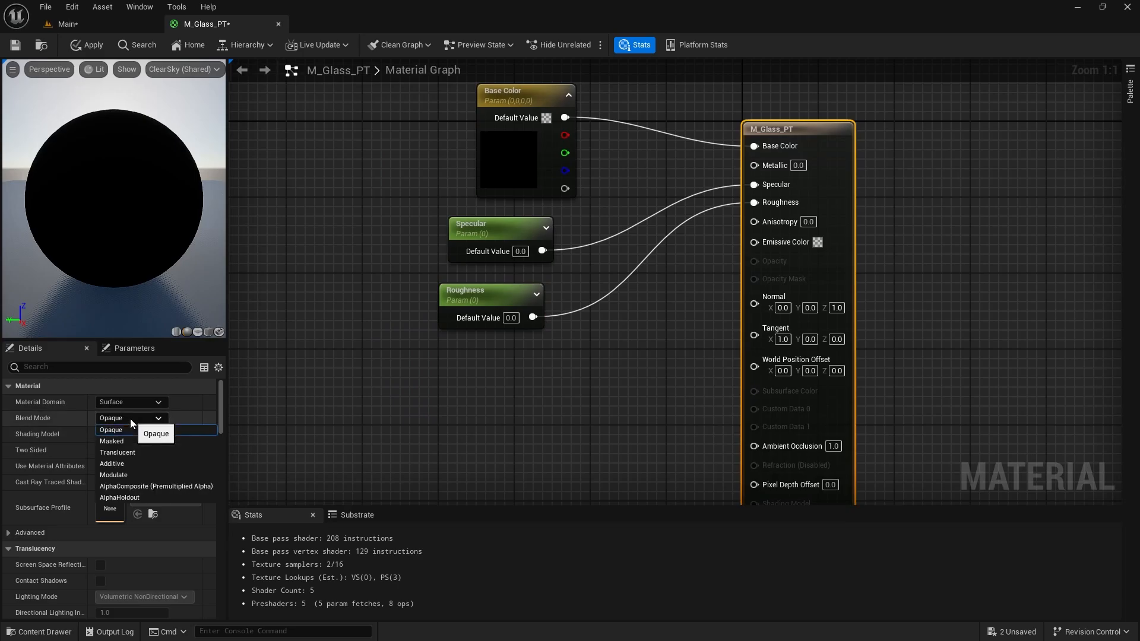
click(133, 452)
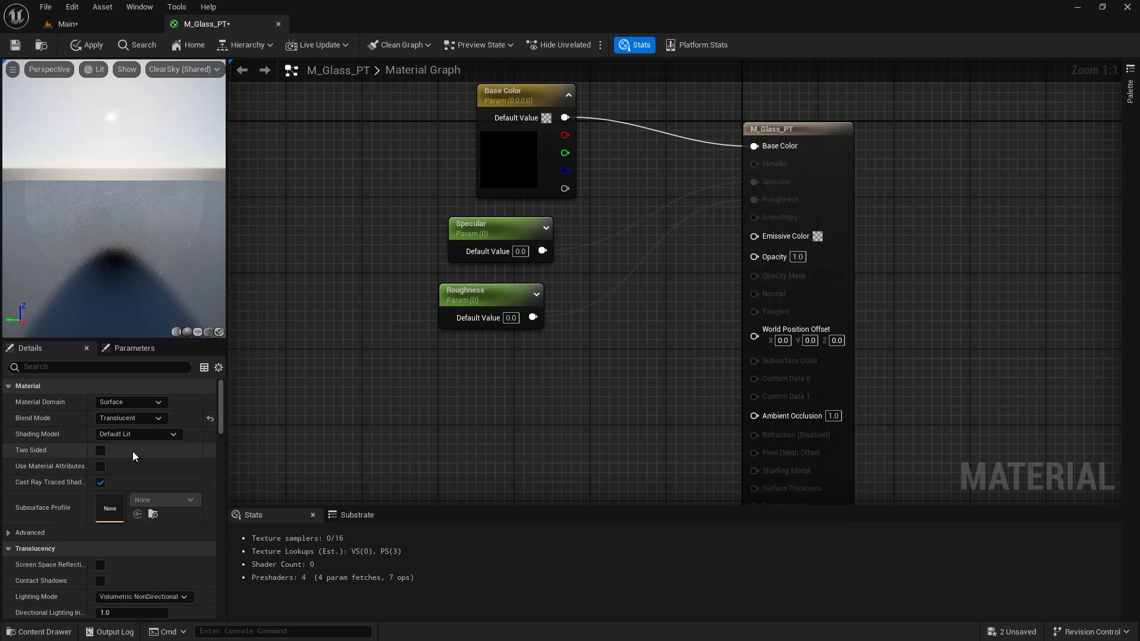
click(100, 450)
Set the material's translucency lighting mode to Surface ForwardShading
scroll(60, 464, down, 3)
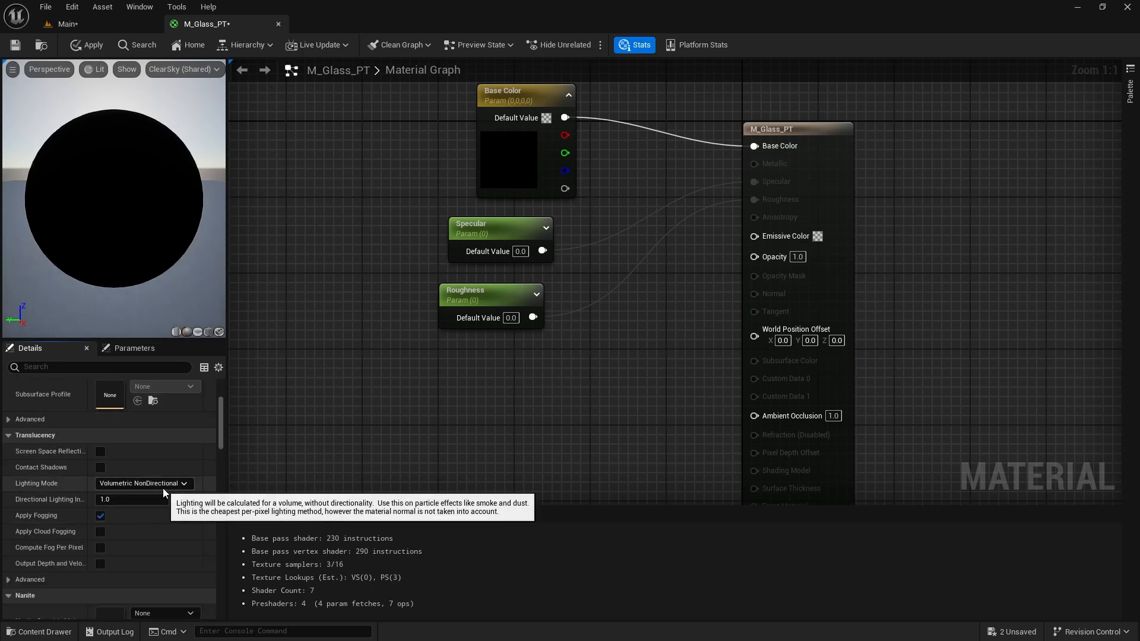
click(165, 486)
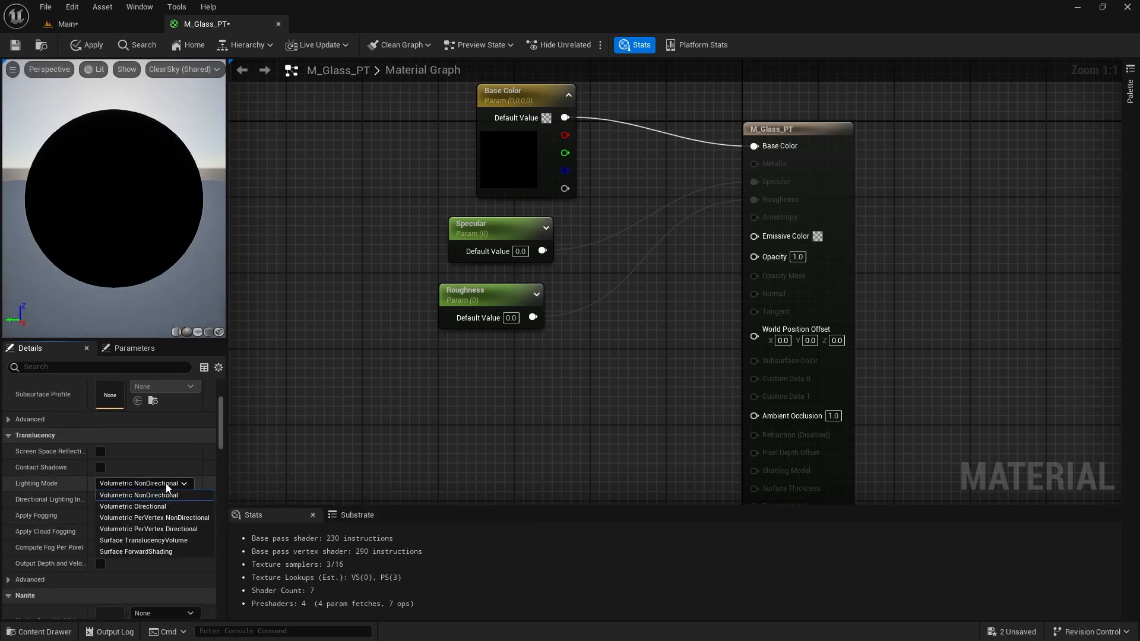
click(155, 553)
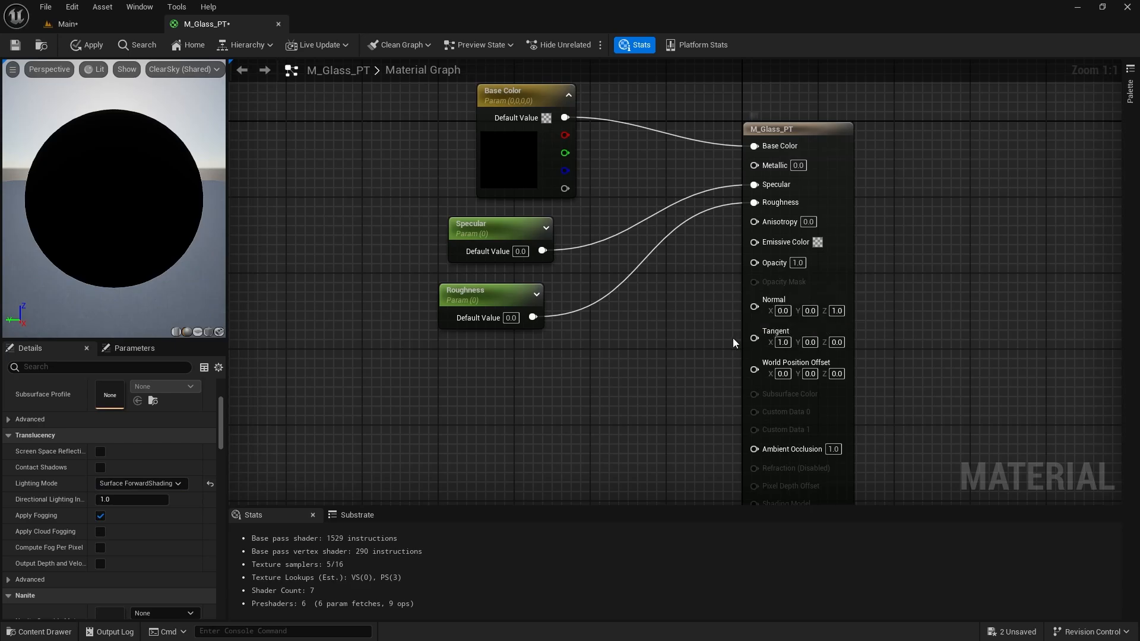
Promote the material's Opacity input to a parameter and place its node below the Roughness node
right_click(773, 264)
click(825, 302)
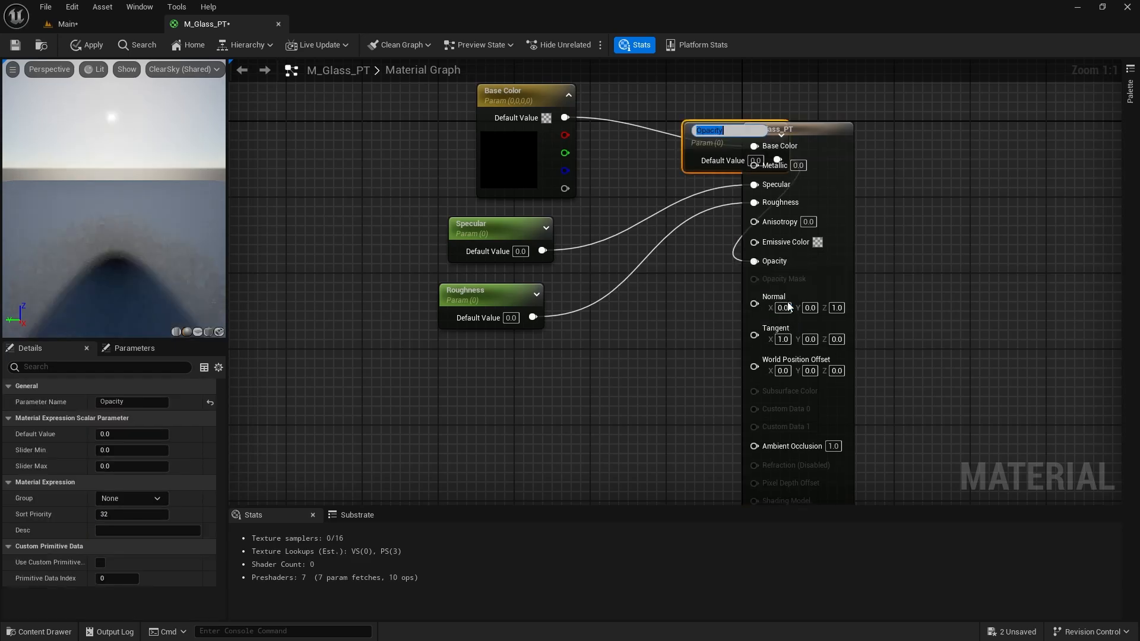
drag(700, 145, 456, 380)
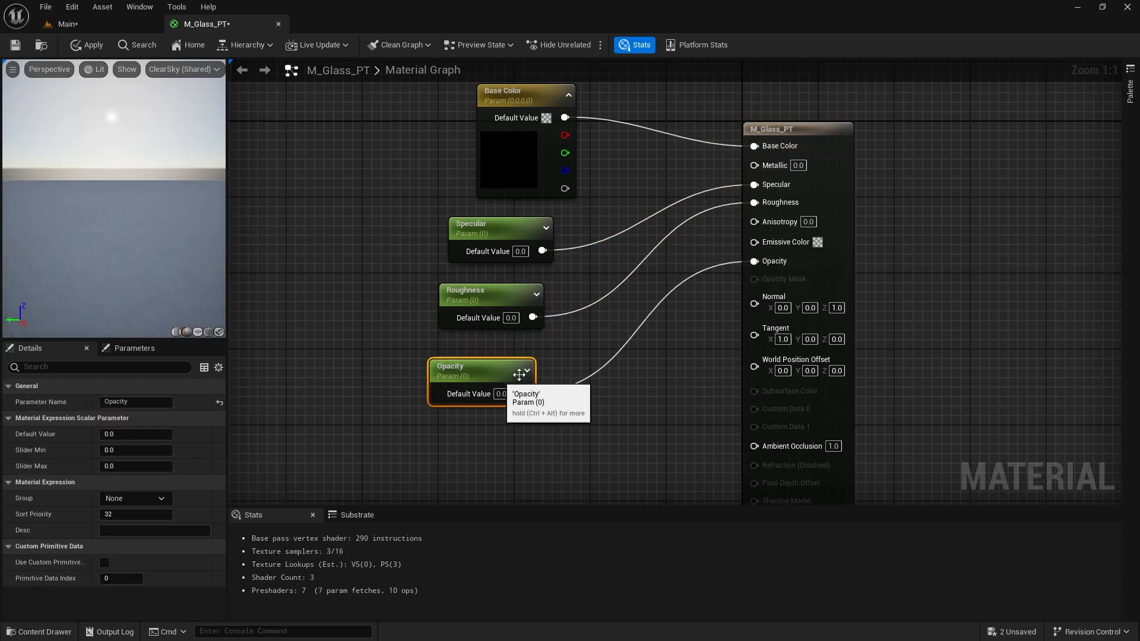
Find the refraction settings of the material with "ref" and set the refraction method to Index Of Refraction
right_drag(673, 365, 721, 302)
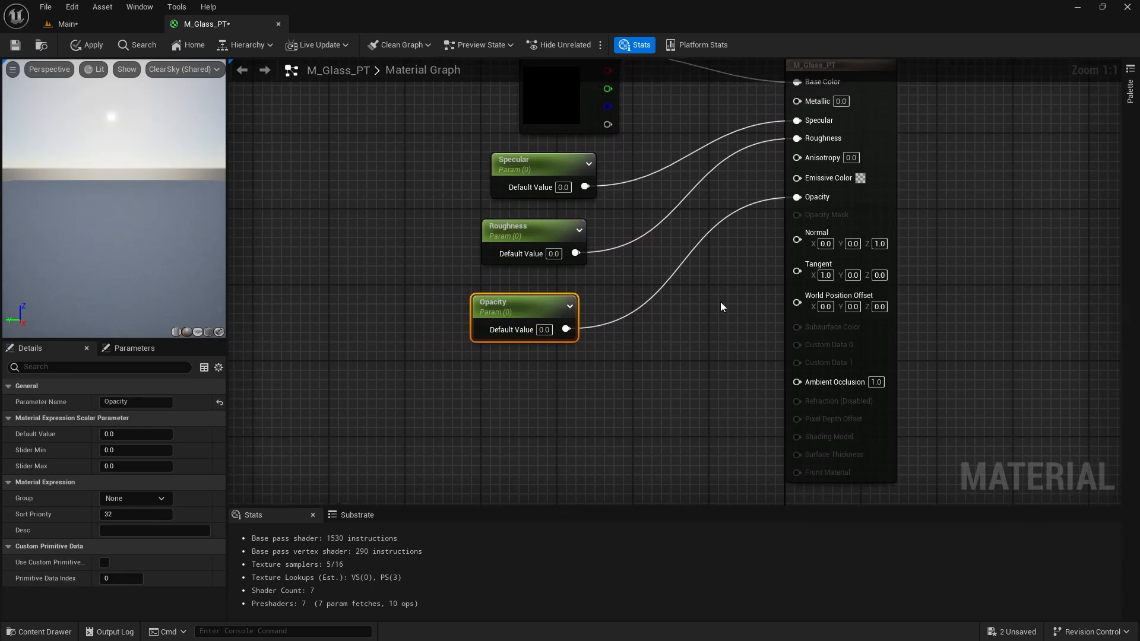
click(875, 97)
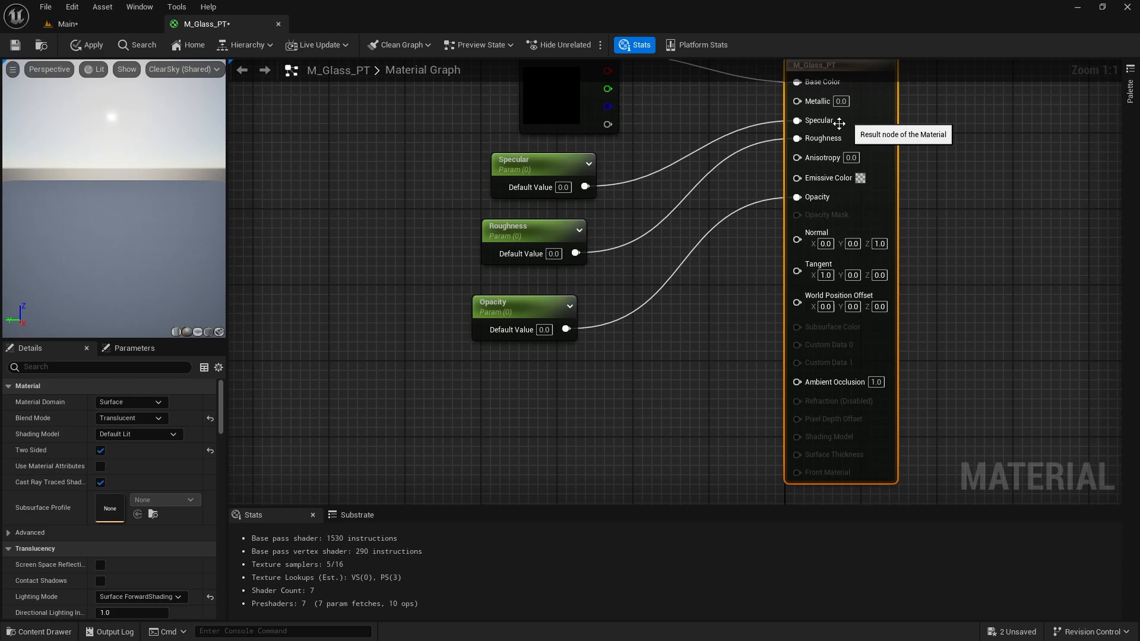
scroll(44, 489, down, 1)
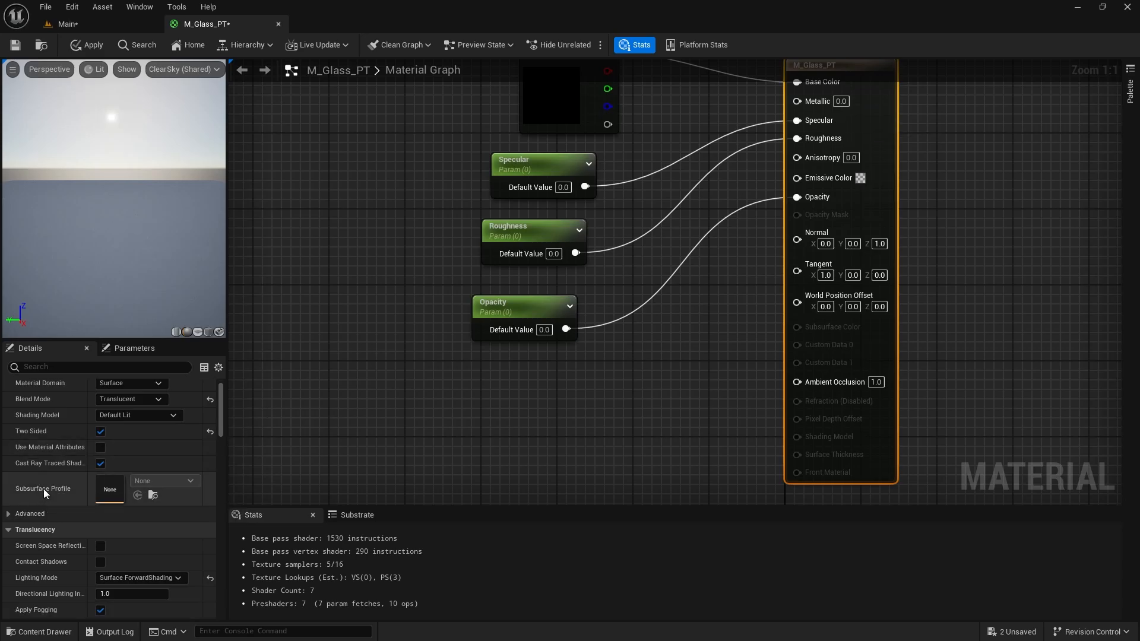
click(73, 369)
text(ref)
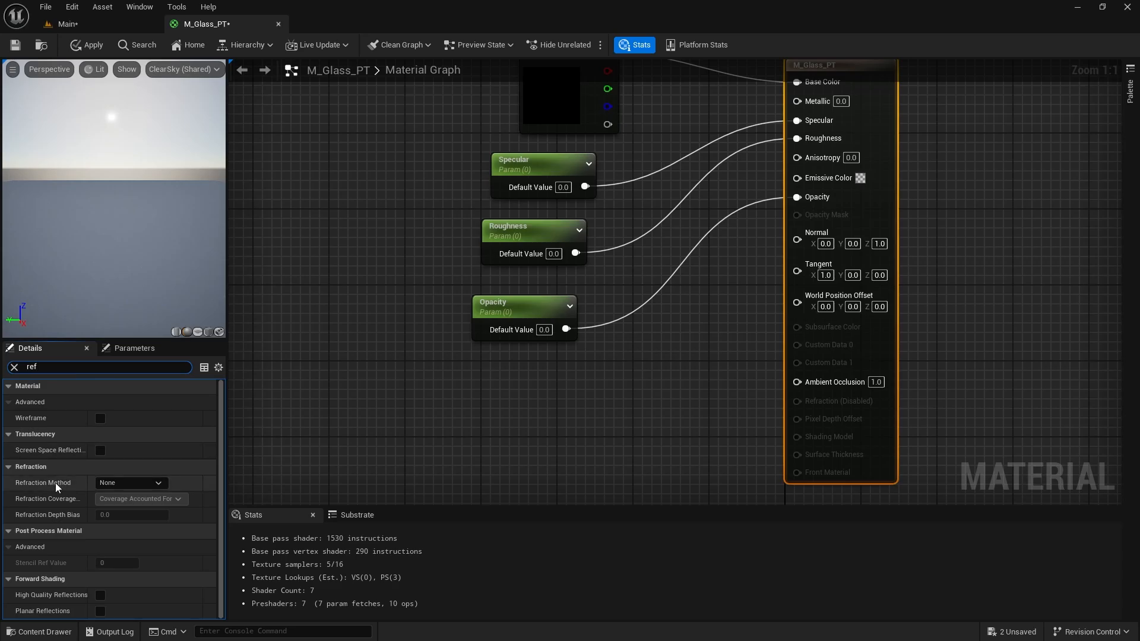
click(131, 483)
click(144, 498)
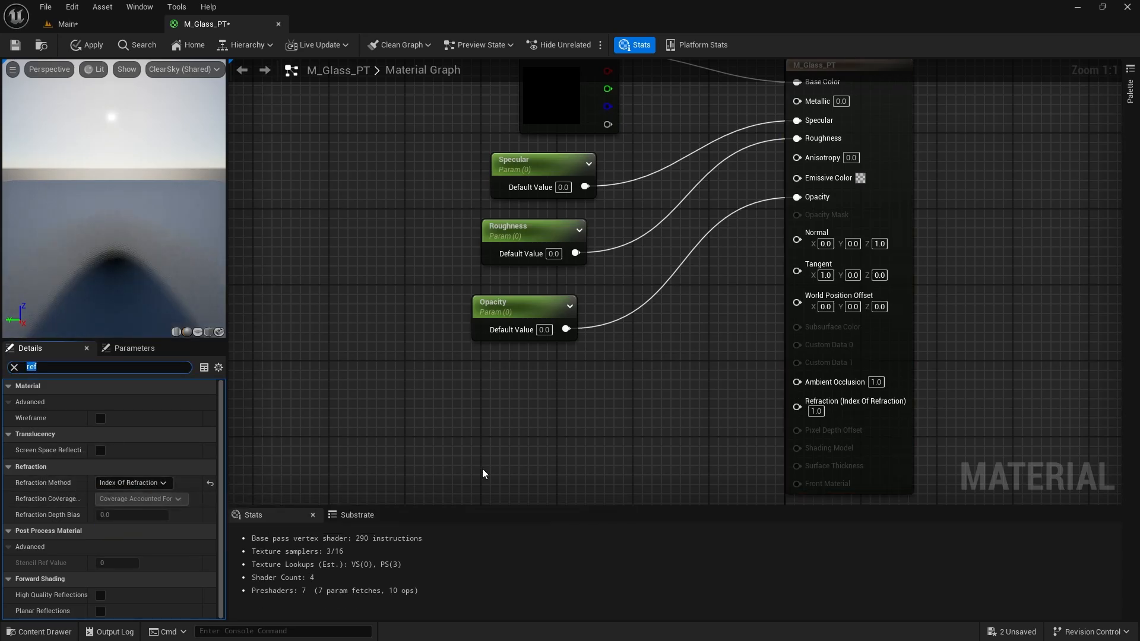
Promote the Refraction input to a parameter placed below the Opacity node, and save and close the material
right_click(872, 411)
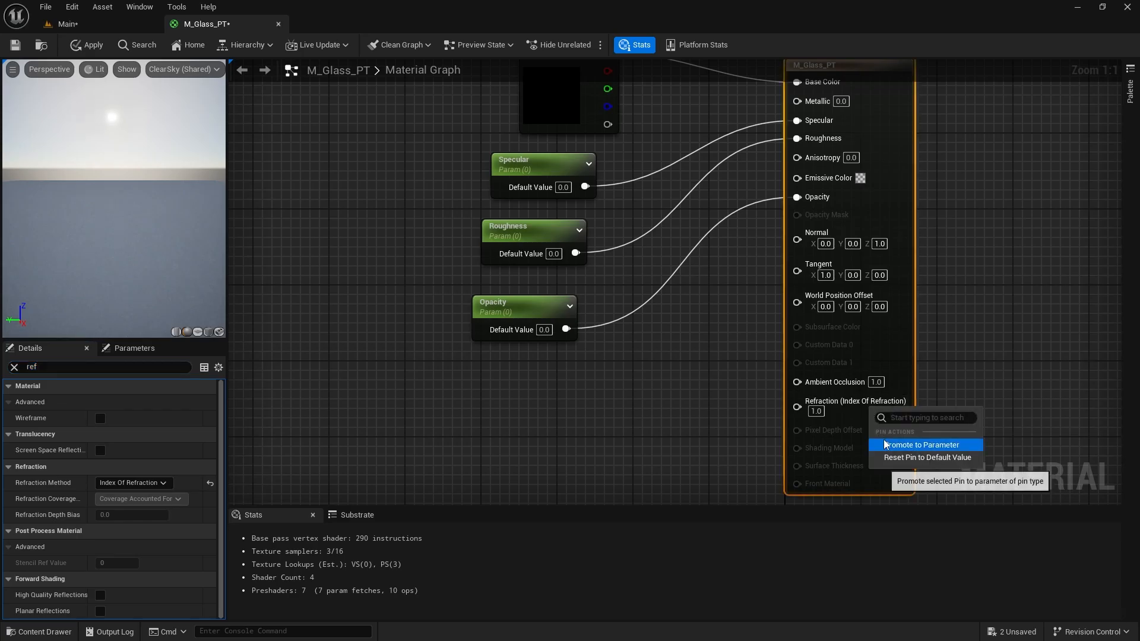
click(921, 444)
drag(745, 95, 503, 434)
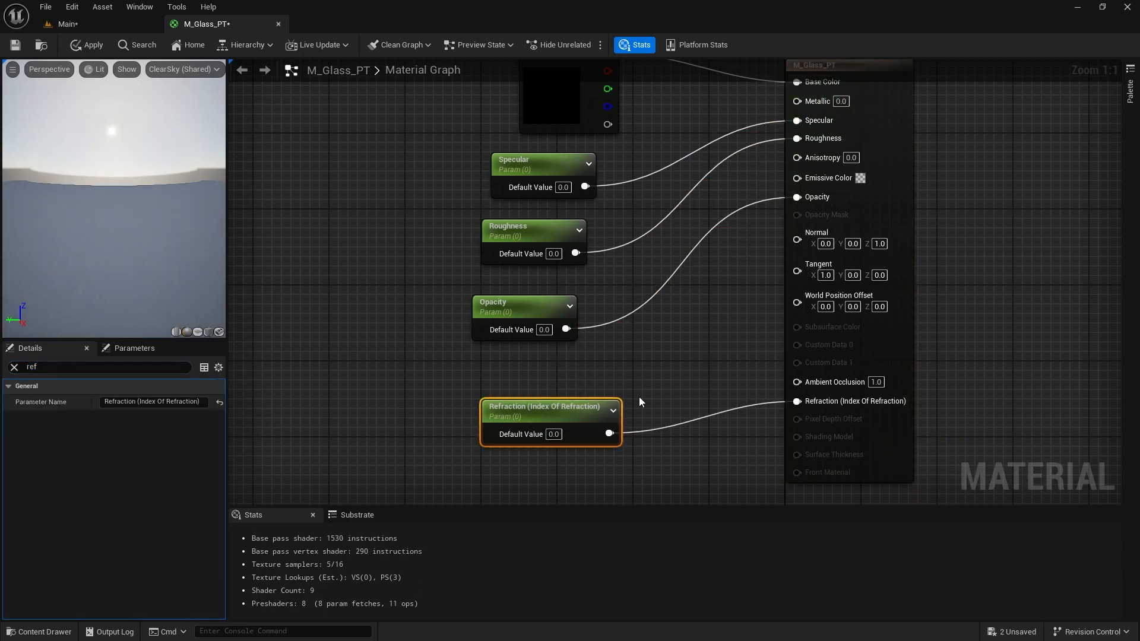
click(16, 44)
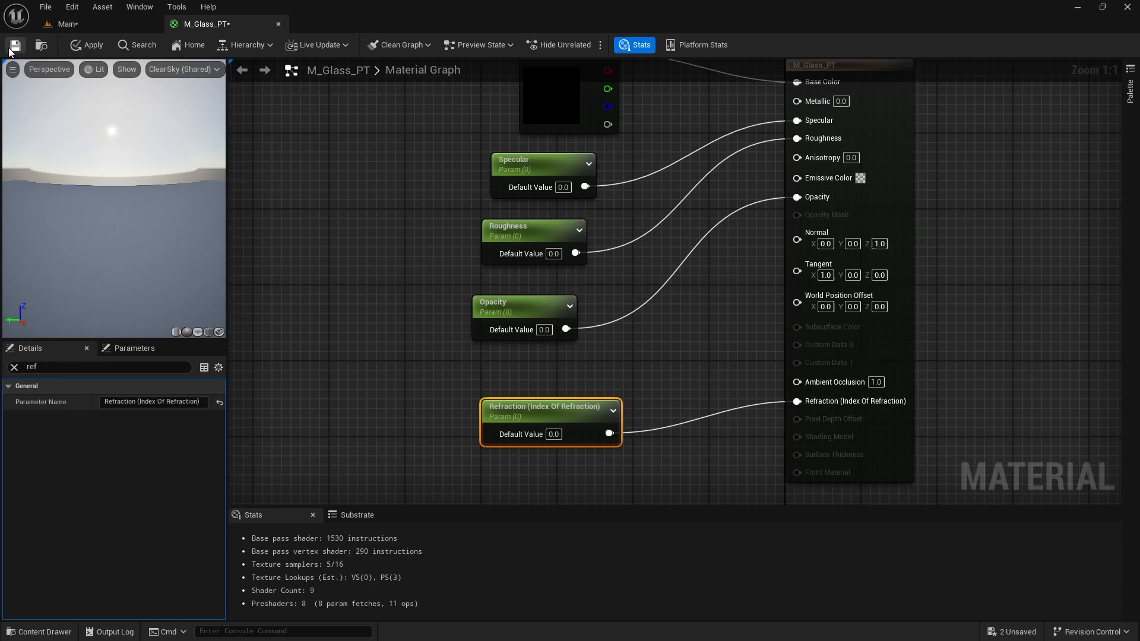
click(278, 24)
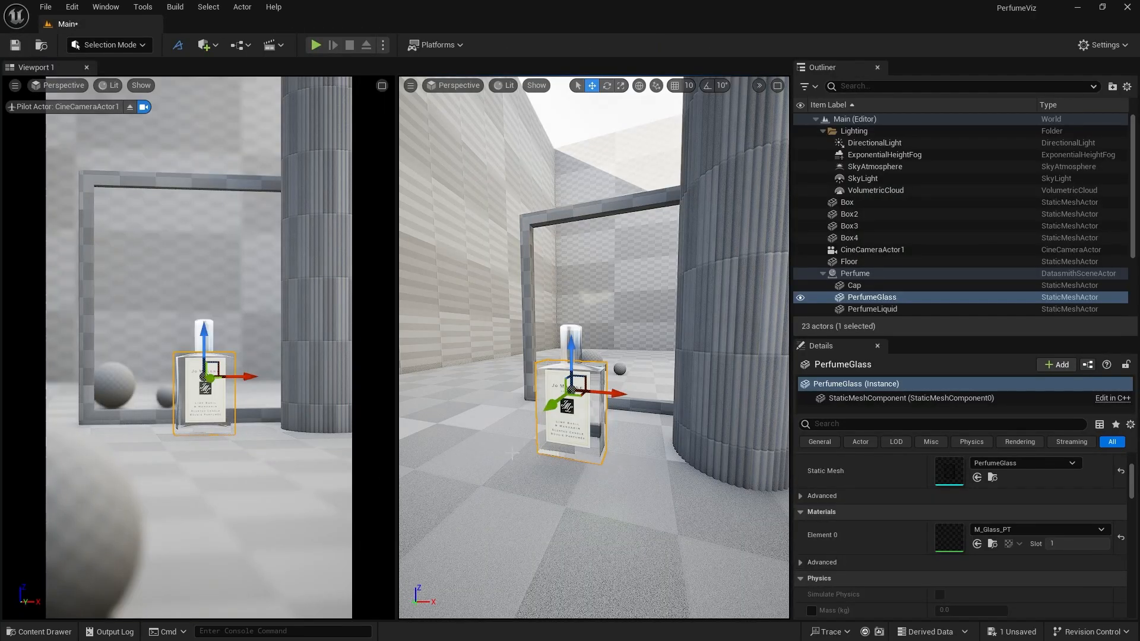
Create a material instance of M_Glass_PT with the default name and assign it to Element 0 of PerfumeGlass
click(39, 632)
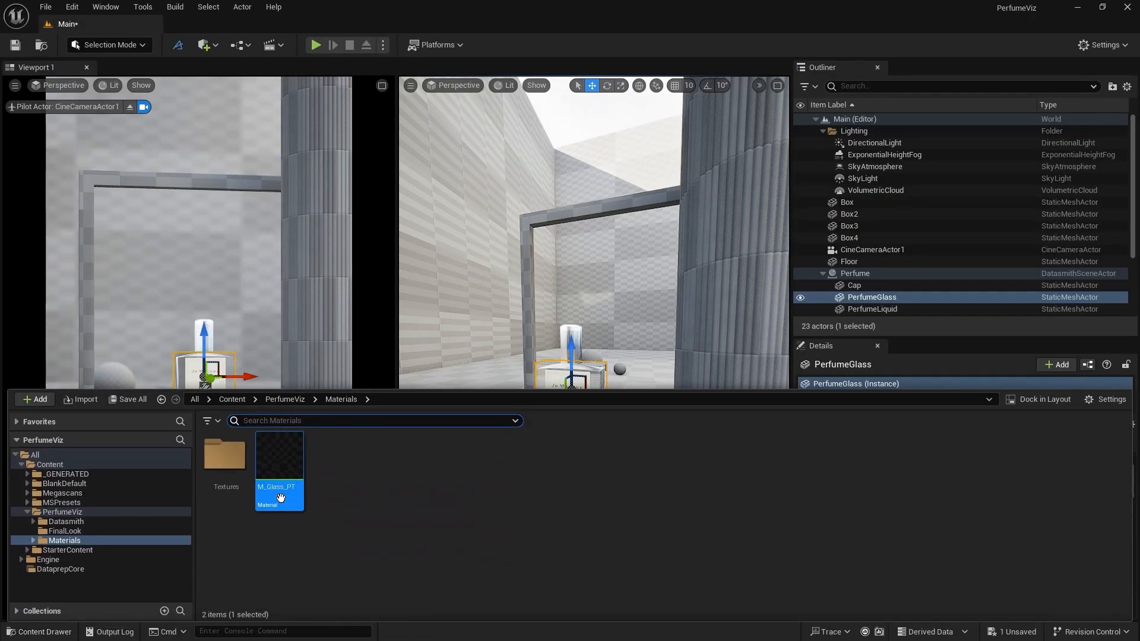
right_click(279, 460)
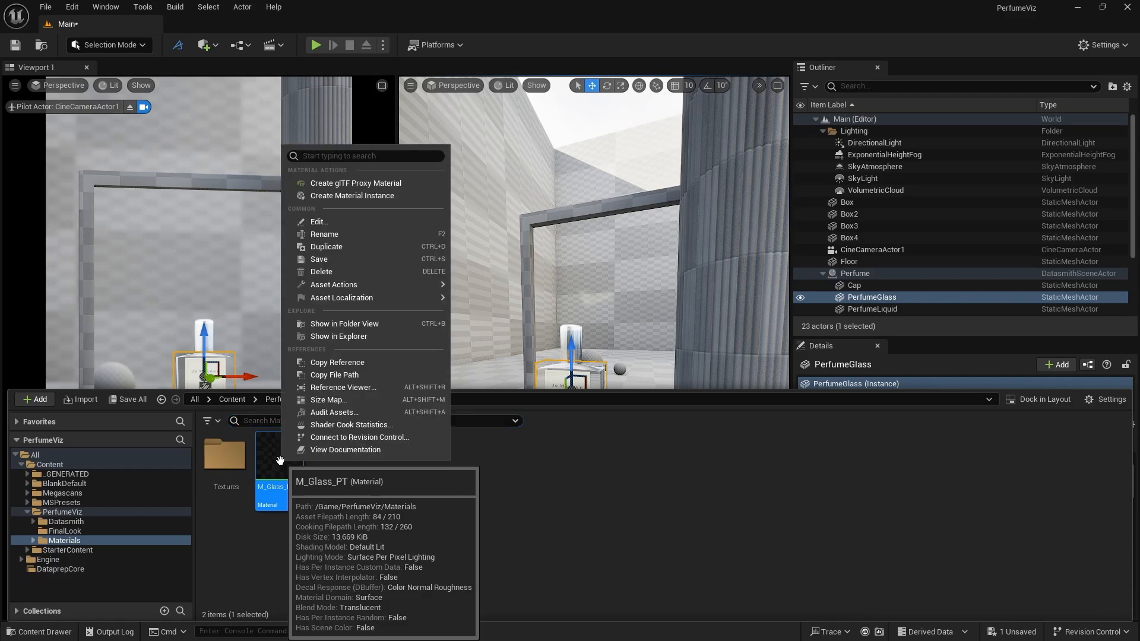
click(379, 196)
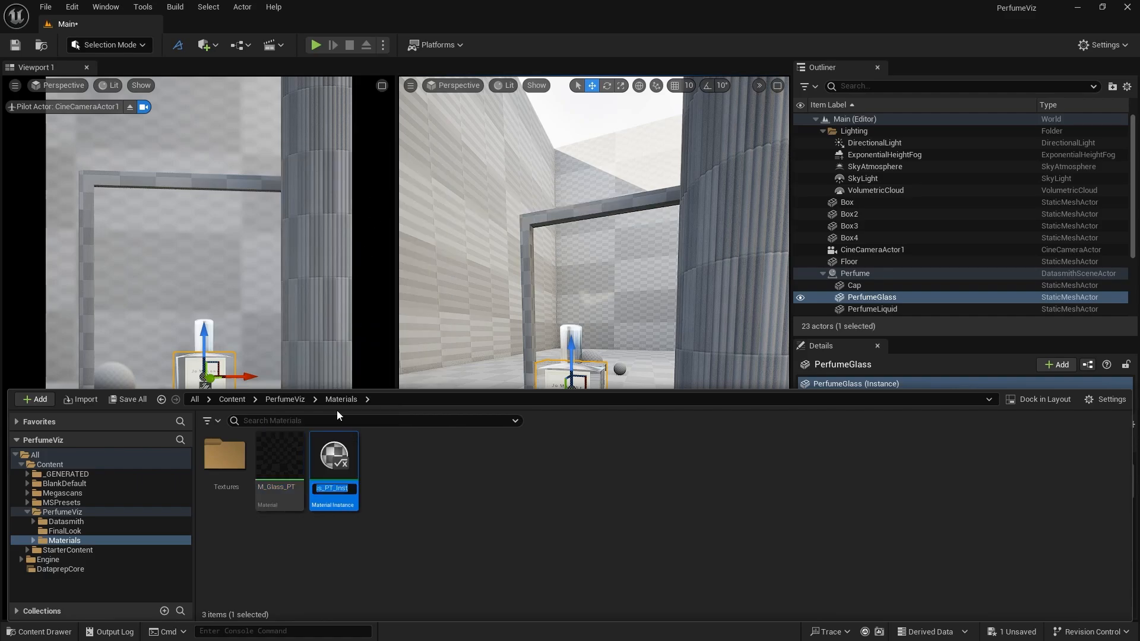
key(Return)
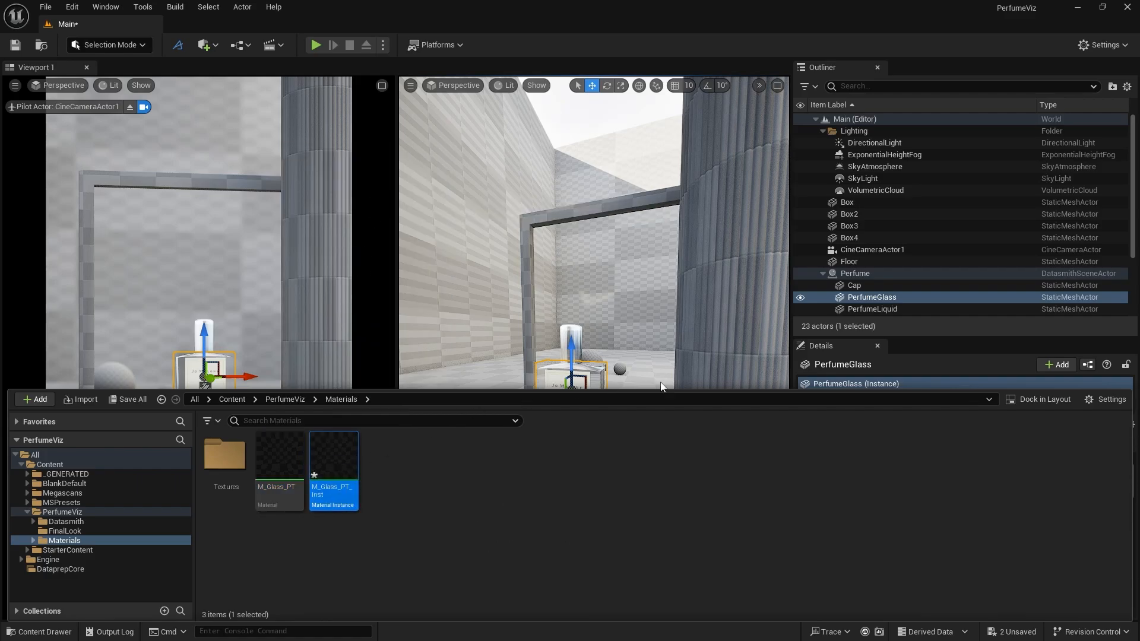
click(834, 371)
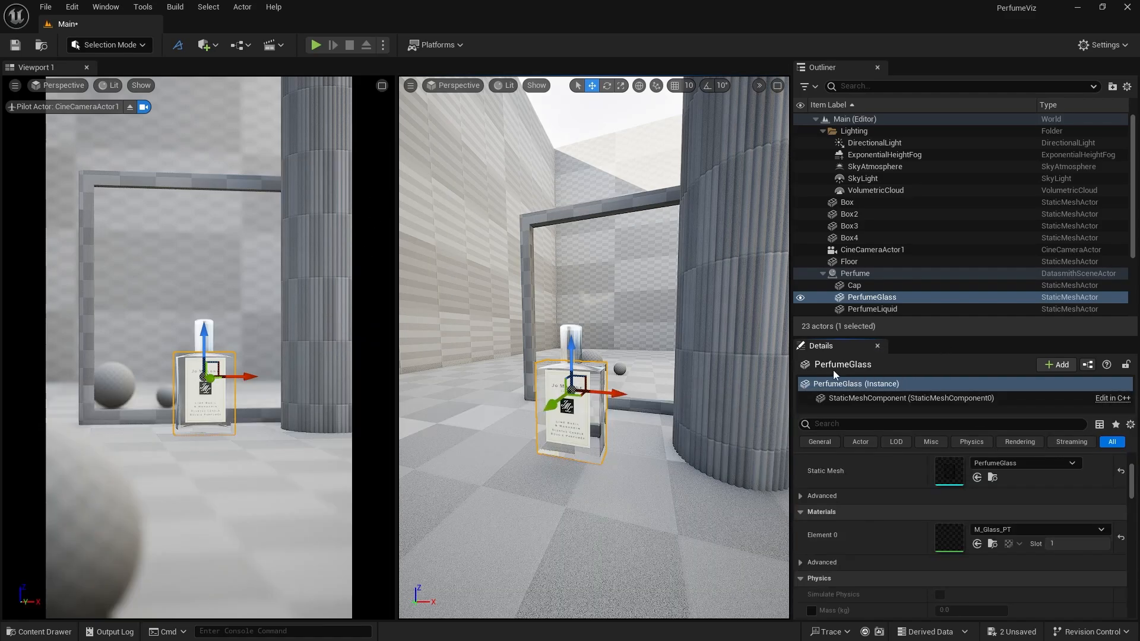
click(976, 544)
Open the glass material instance and enable overrides for Opacity, Refraction, Roughness, Specular and Base Color
click(41, 632)
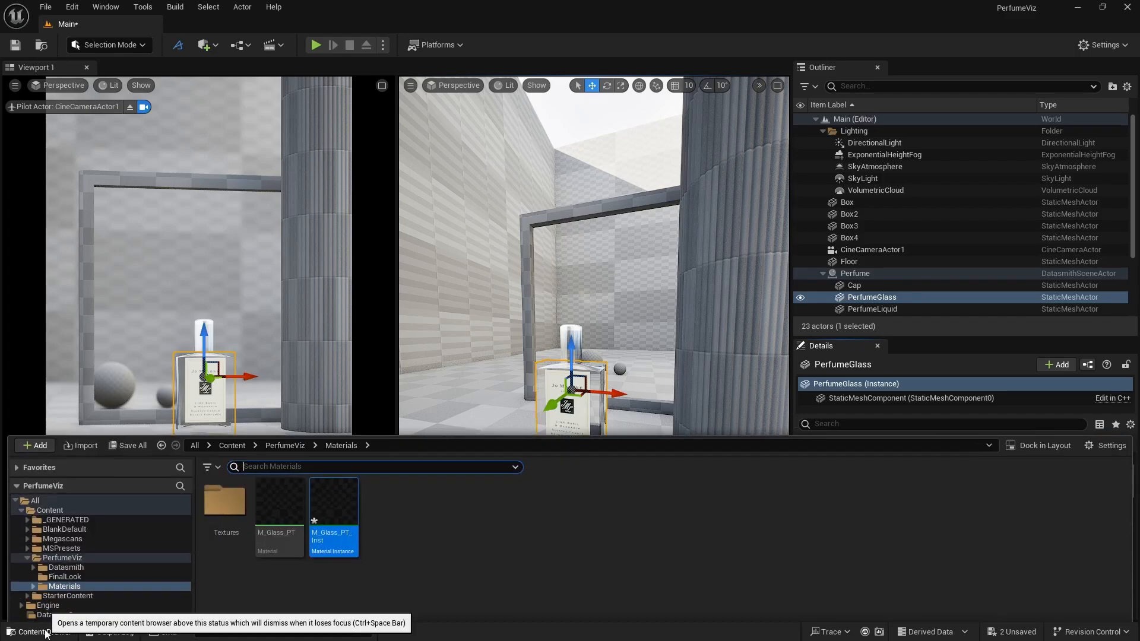
double_click(331, 473)
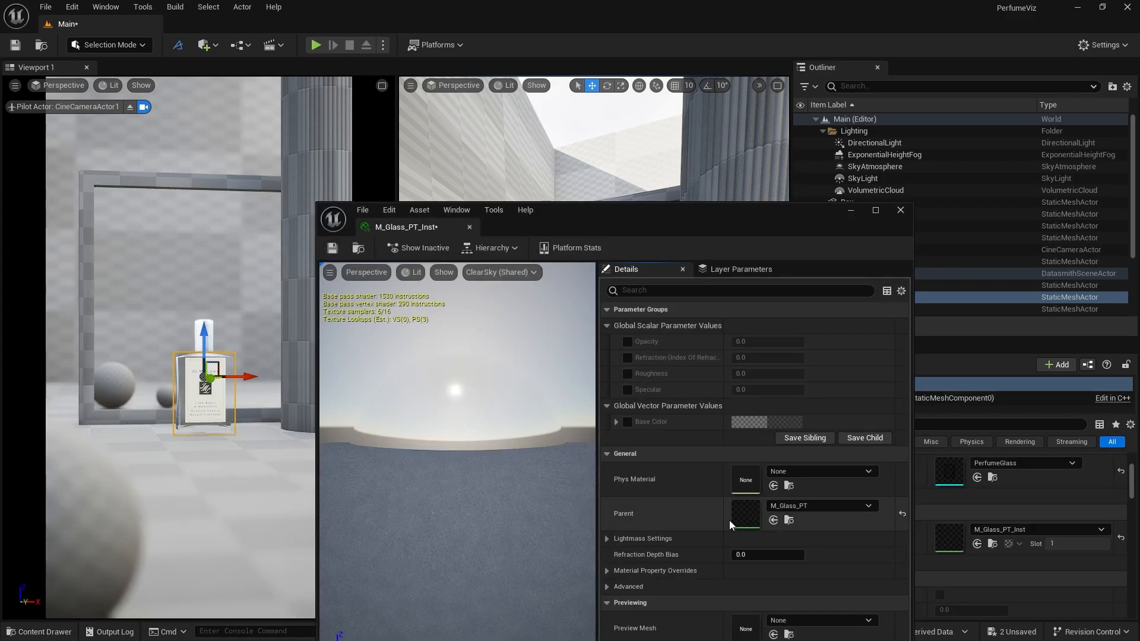
click(628, 342)
click(628, 358)
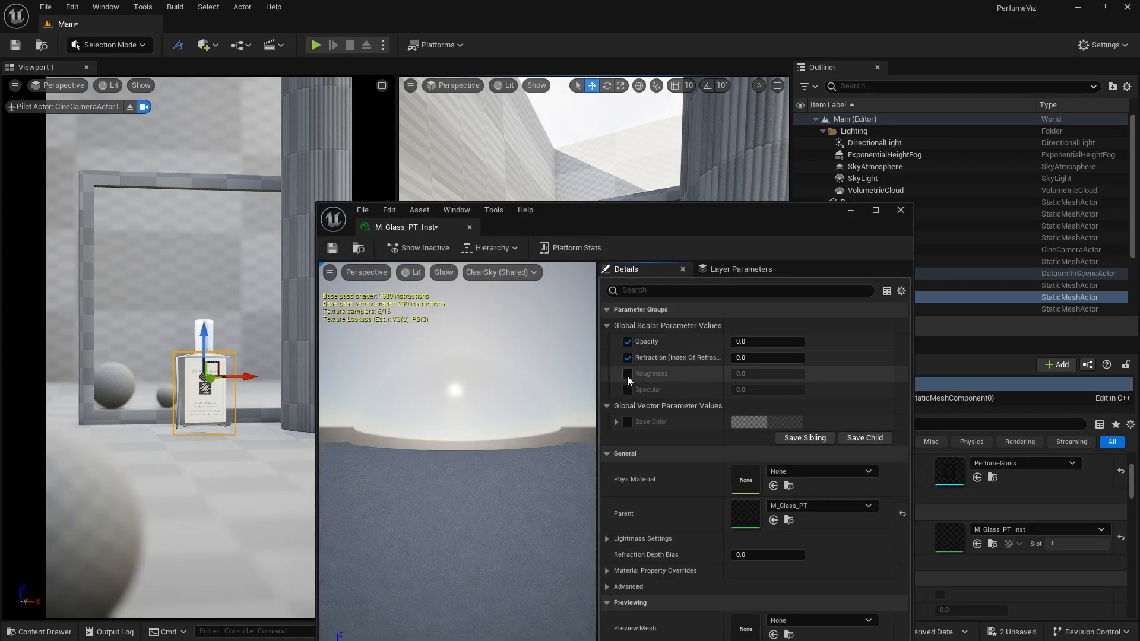
click(628, 374)
click(628, 390)
click(628, 422)
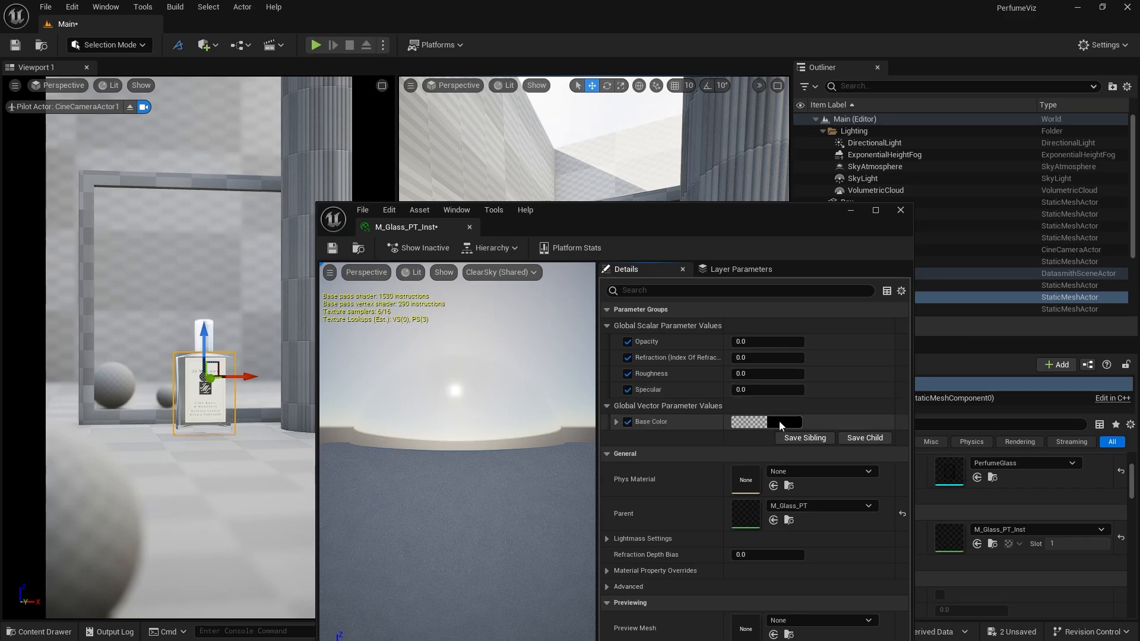
Set the instance's Base Color to a dark grey with a value (V) of 0.05
click(779, 421)
click(937, 547)
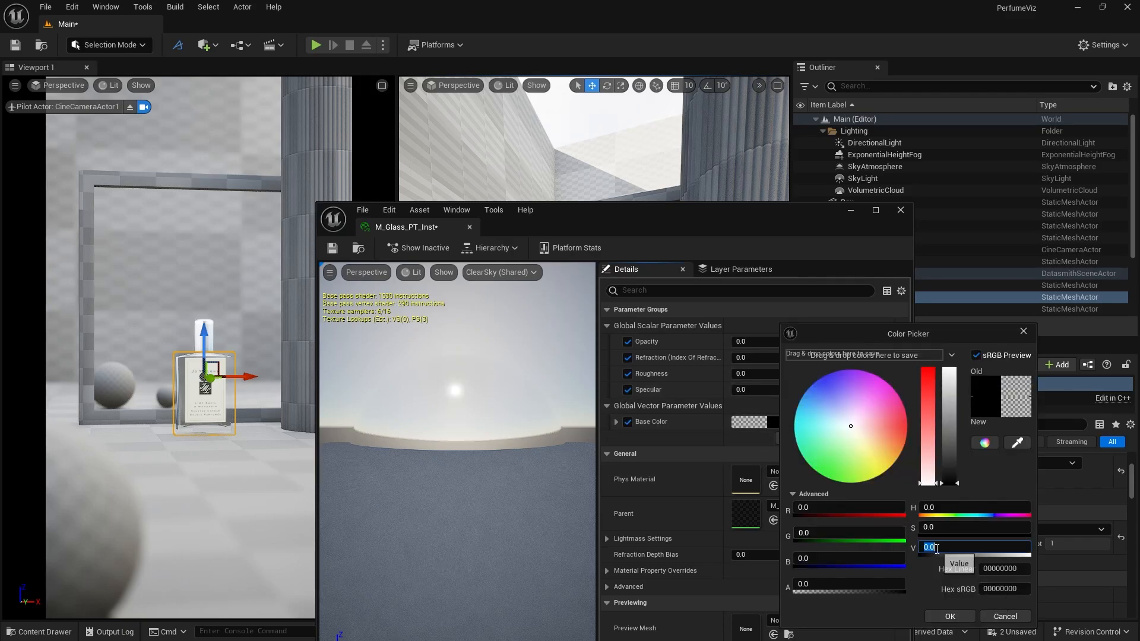
text(.05)
key(Return)
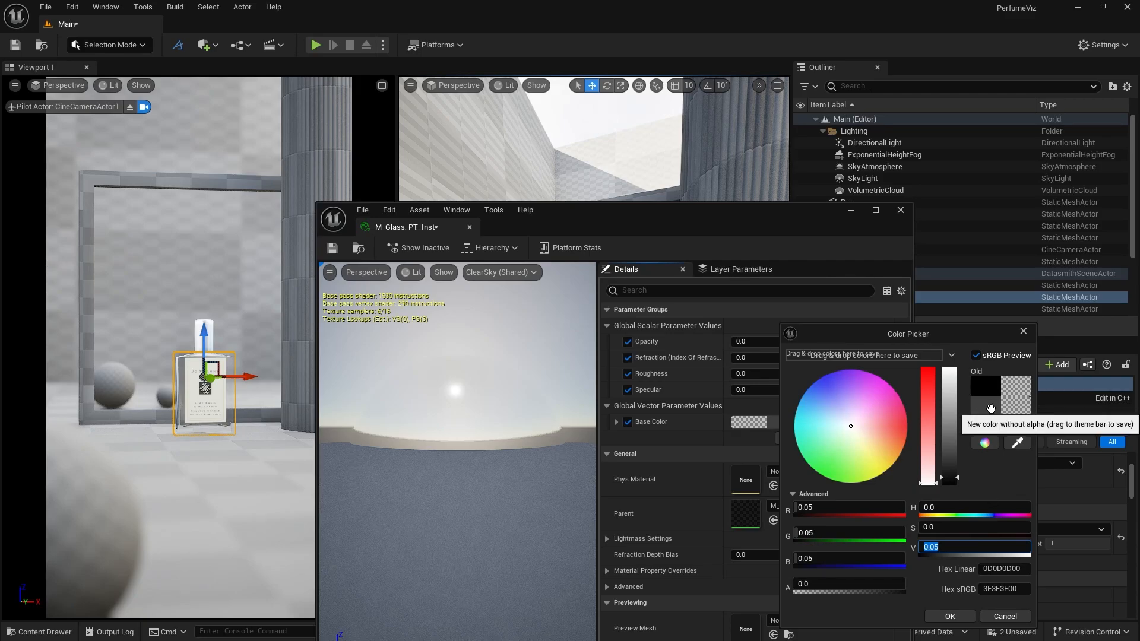
click(948, 617)
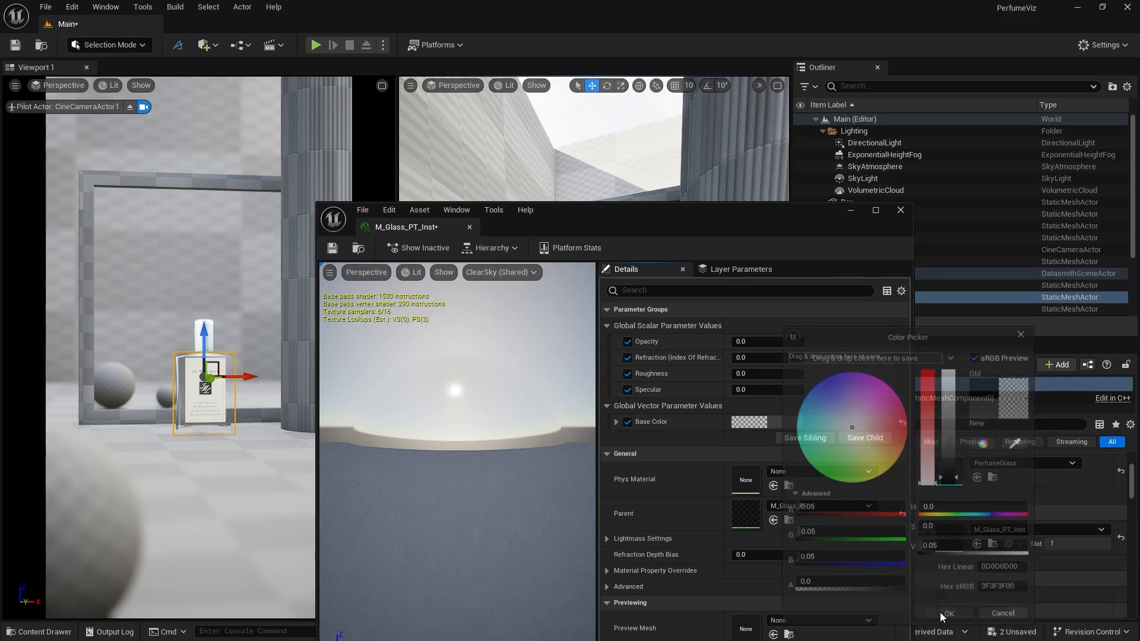
Set the glass material instance's Opacity to 0.02 and its Refraction to 1.53
click(765, 342)
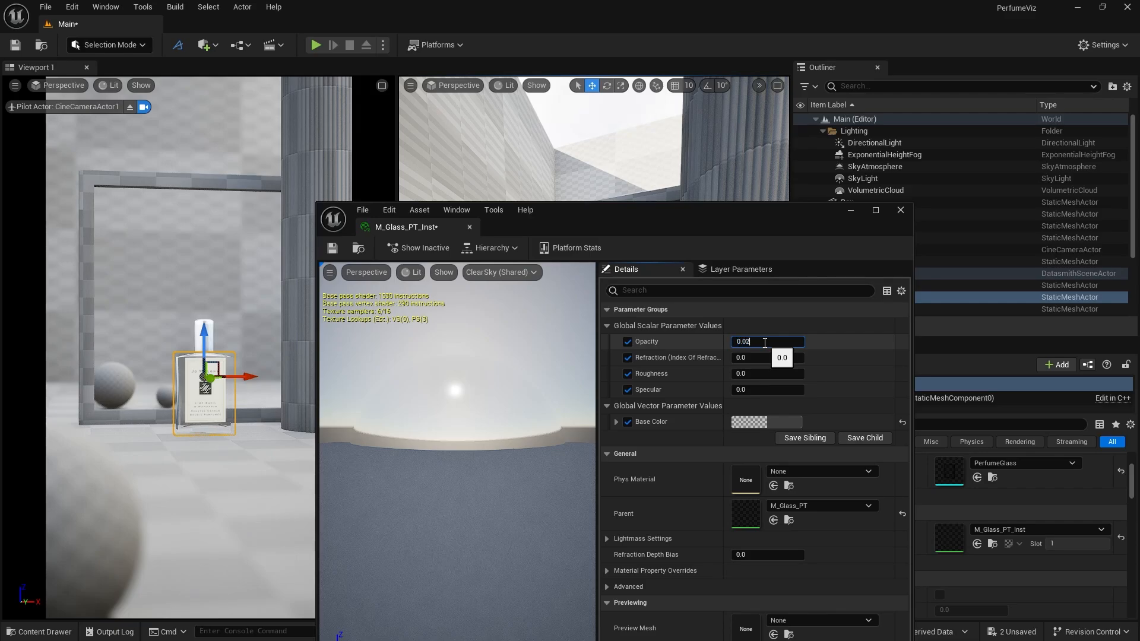
text(0.02)
key(Return)
drag(755, 221, 980, 184)
click(982, 322)
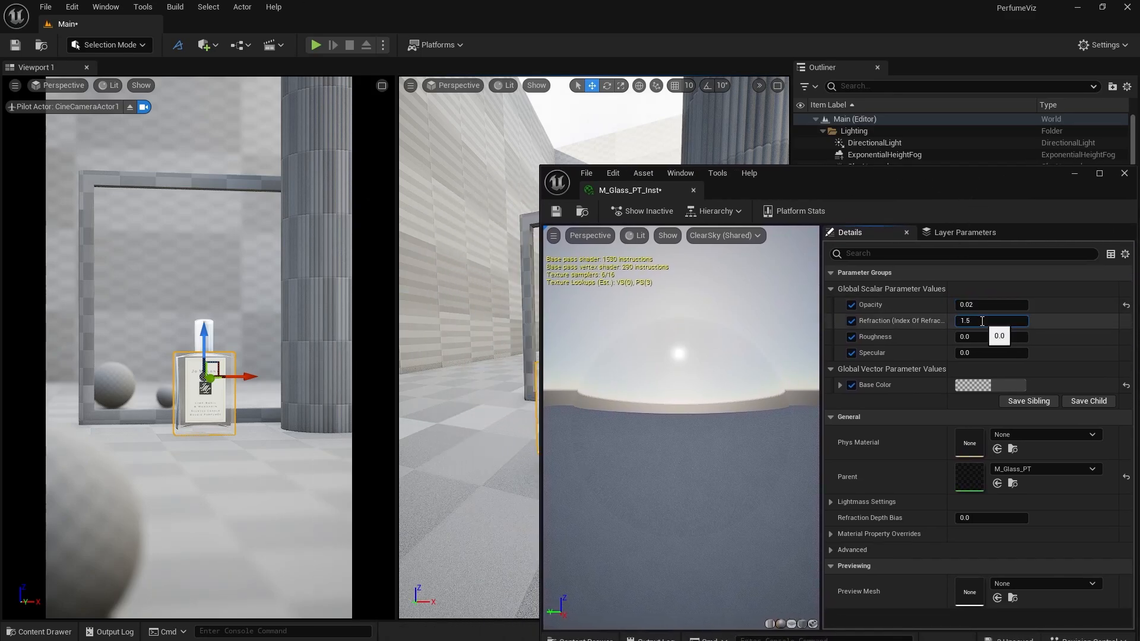
text(1.53)
key(Return)
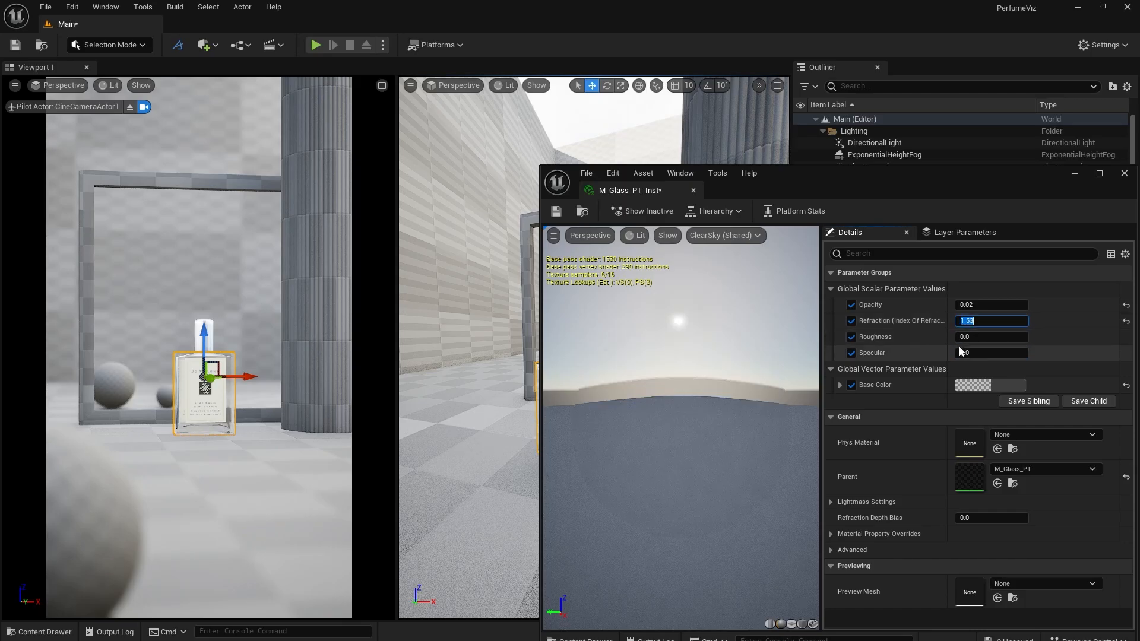
Set the instance's Roughness to 0.01 and Specular to 1, and save and close it
click(974, 336)
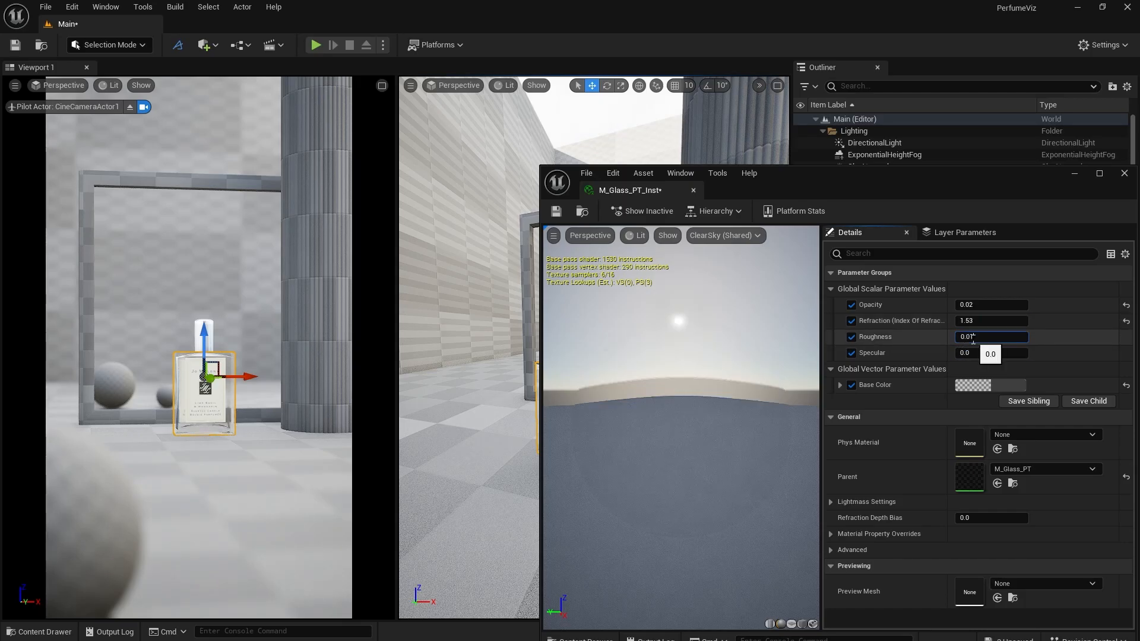
text(0.01)
key(Return)
click(972, 352)
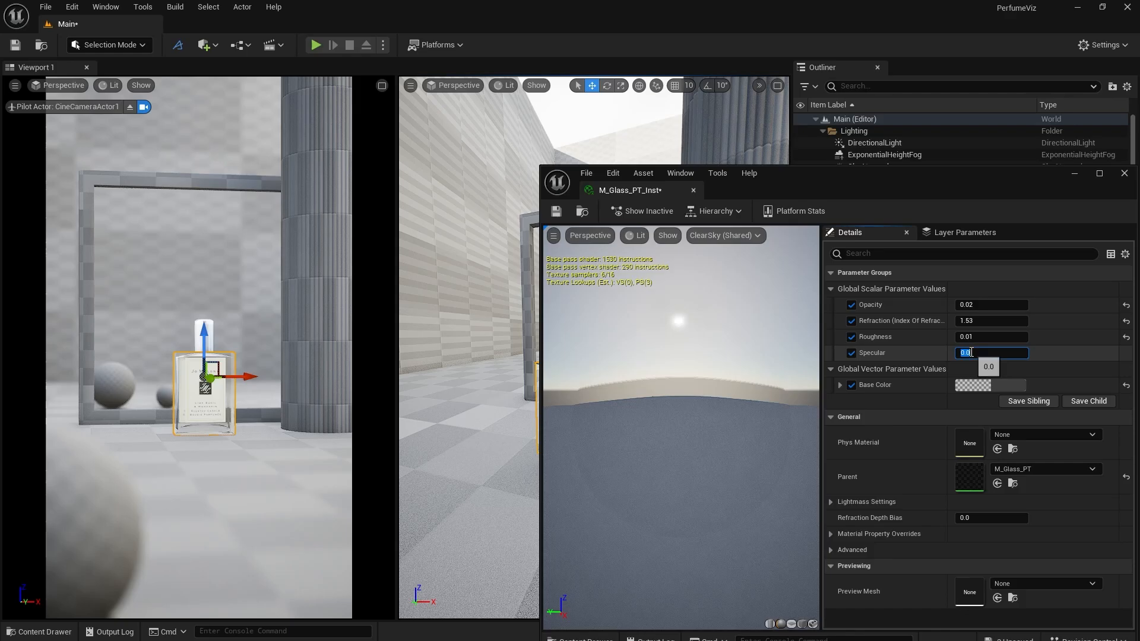
text(1)
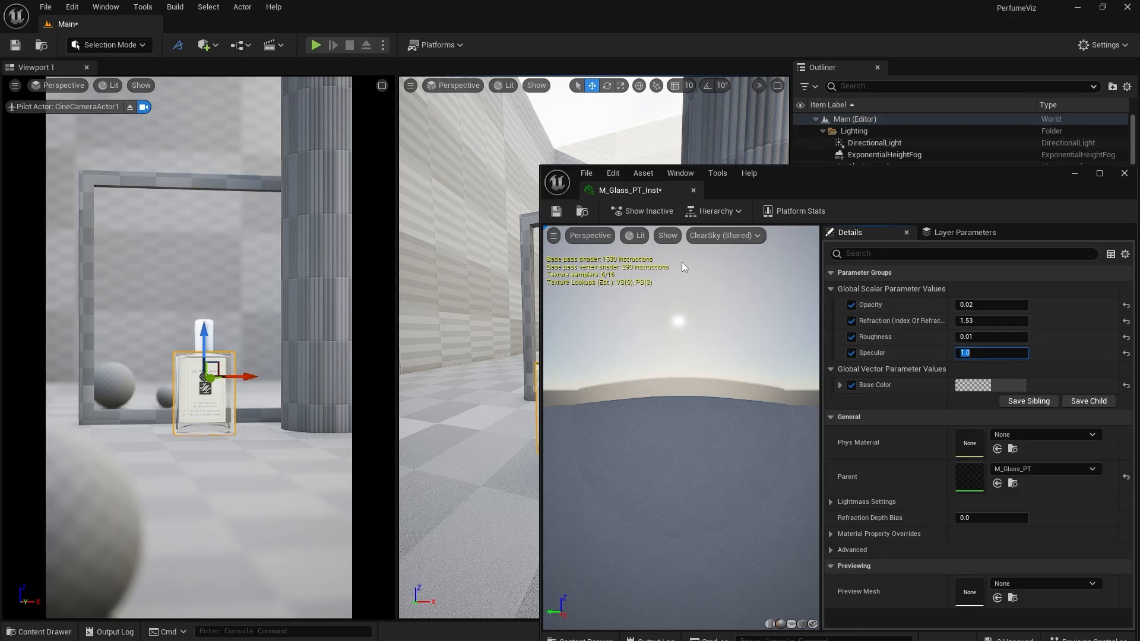
click(556, 212)
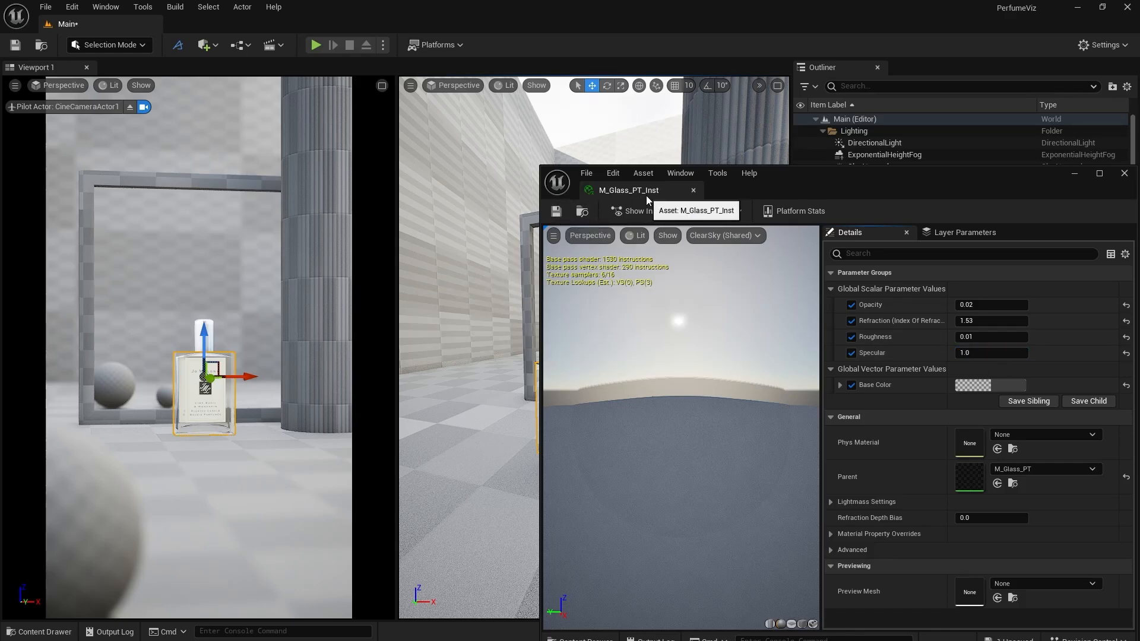
click(693, 190)
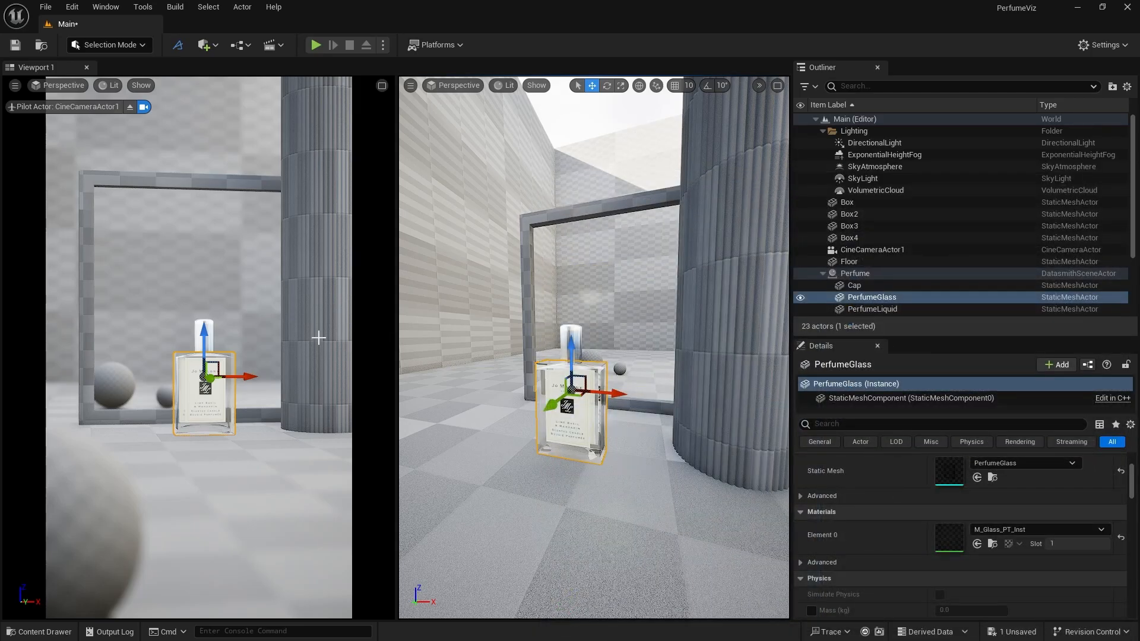
Preview the camera viewport in Path Tracing mode and return it to Lit
click(65, 85)
click(65, 84)
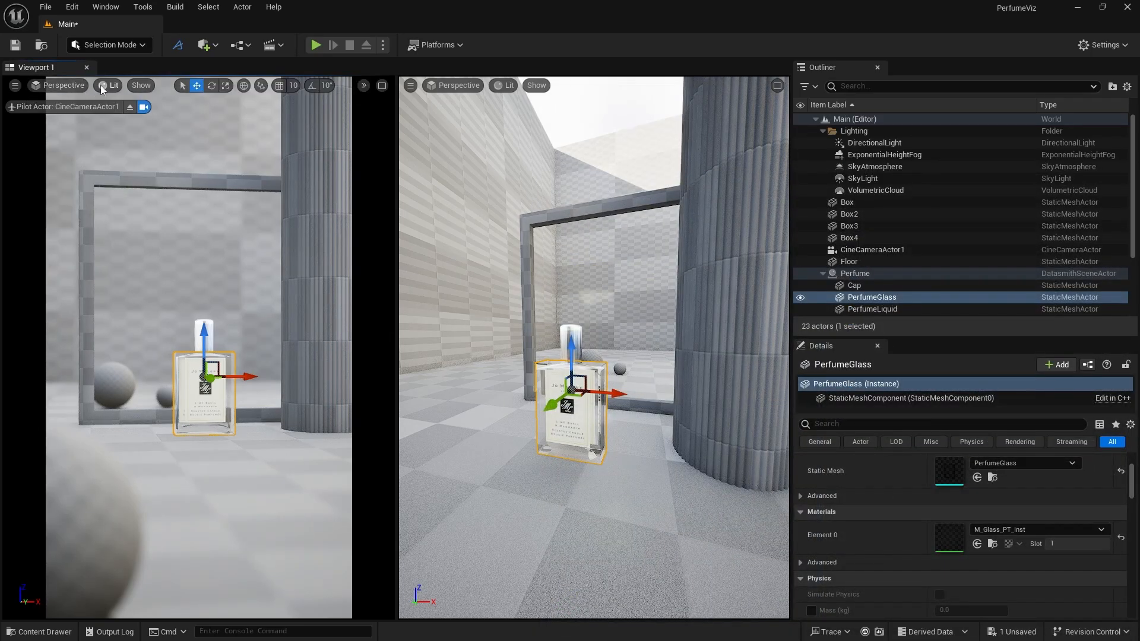
click(104, 84)
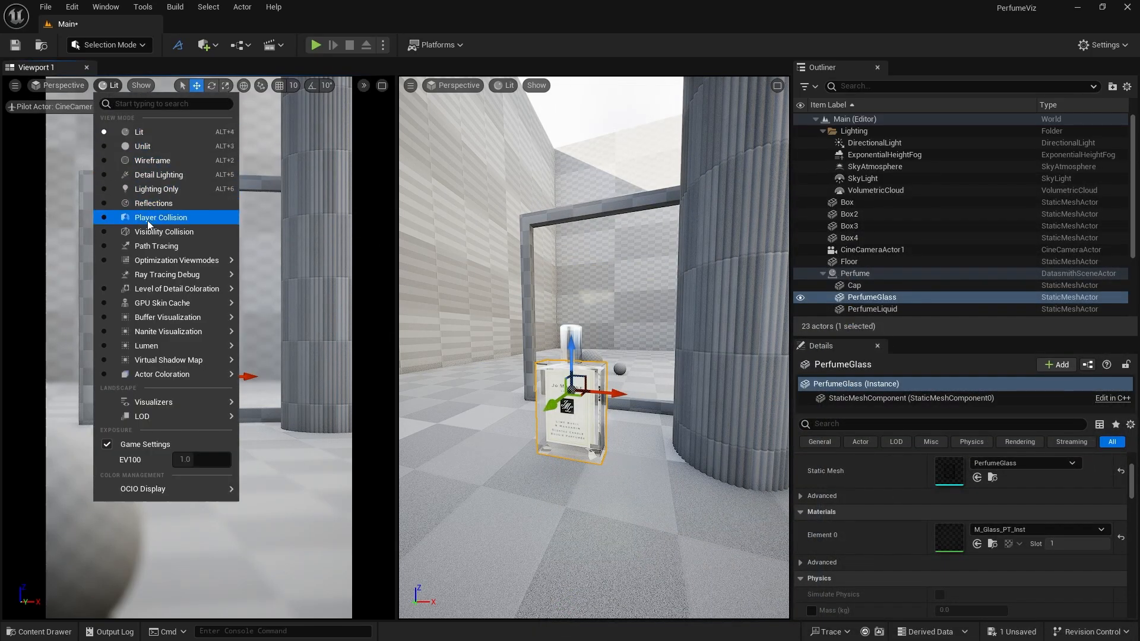
click(148, 246)
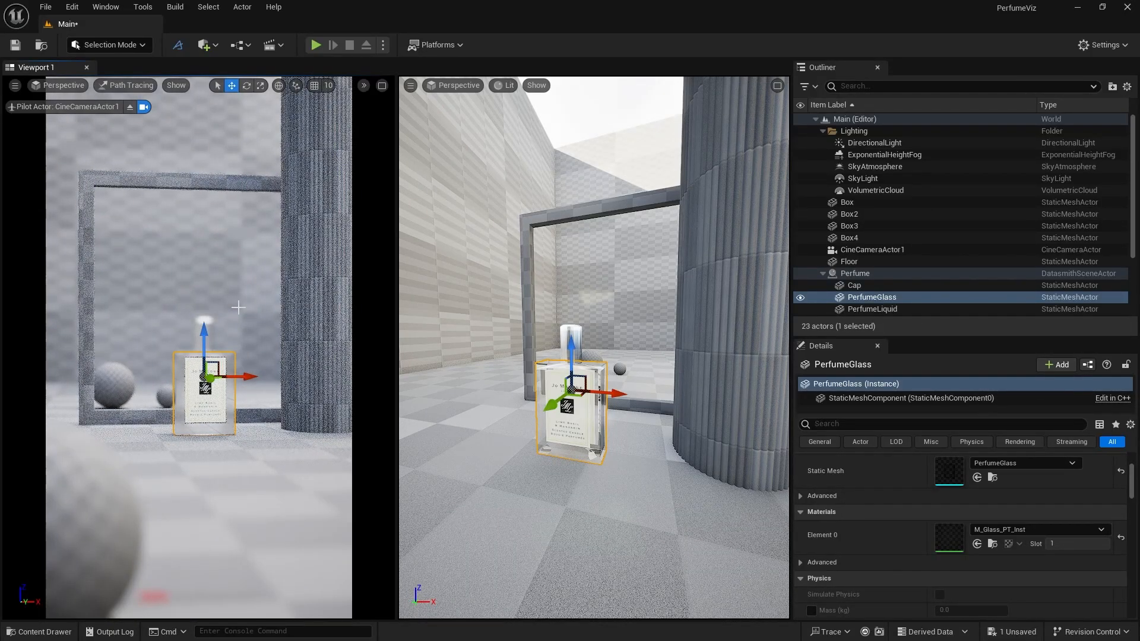
click(238, 307)
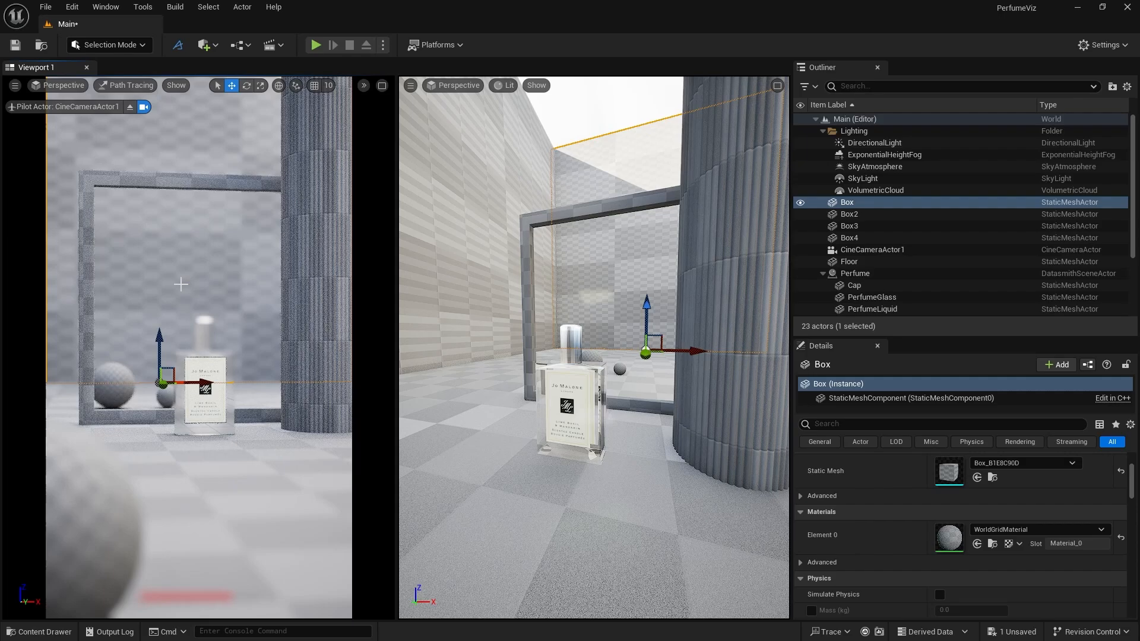
click(134, 85)
click(132, 134)
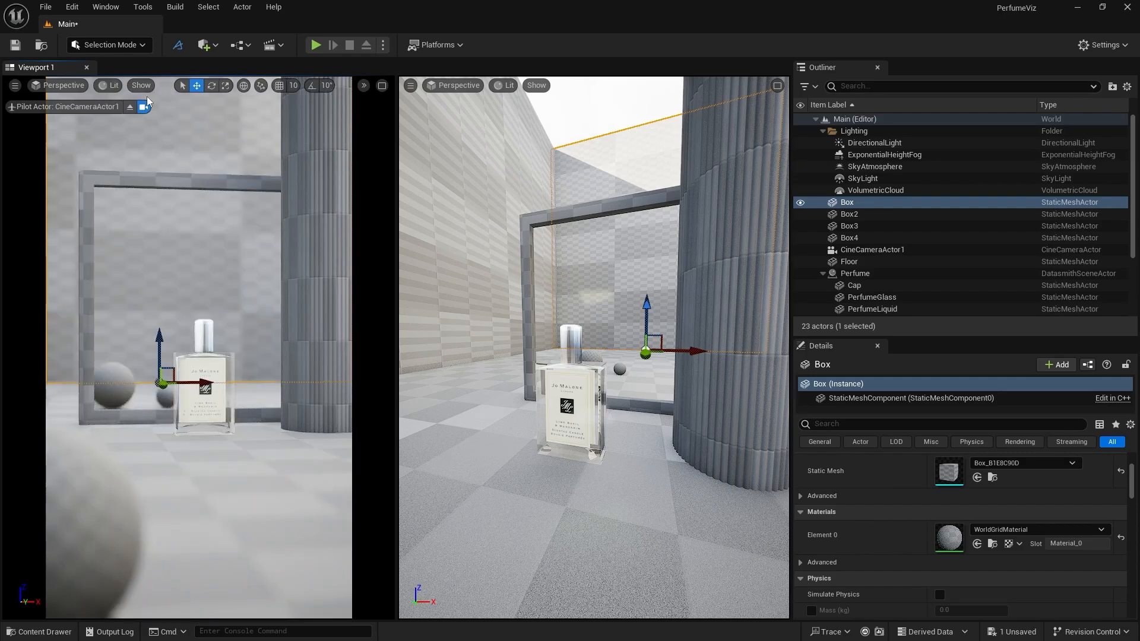
Add a Post Process Volume to the scene
click(214, 47)
mouse_move(289, 248)
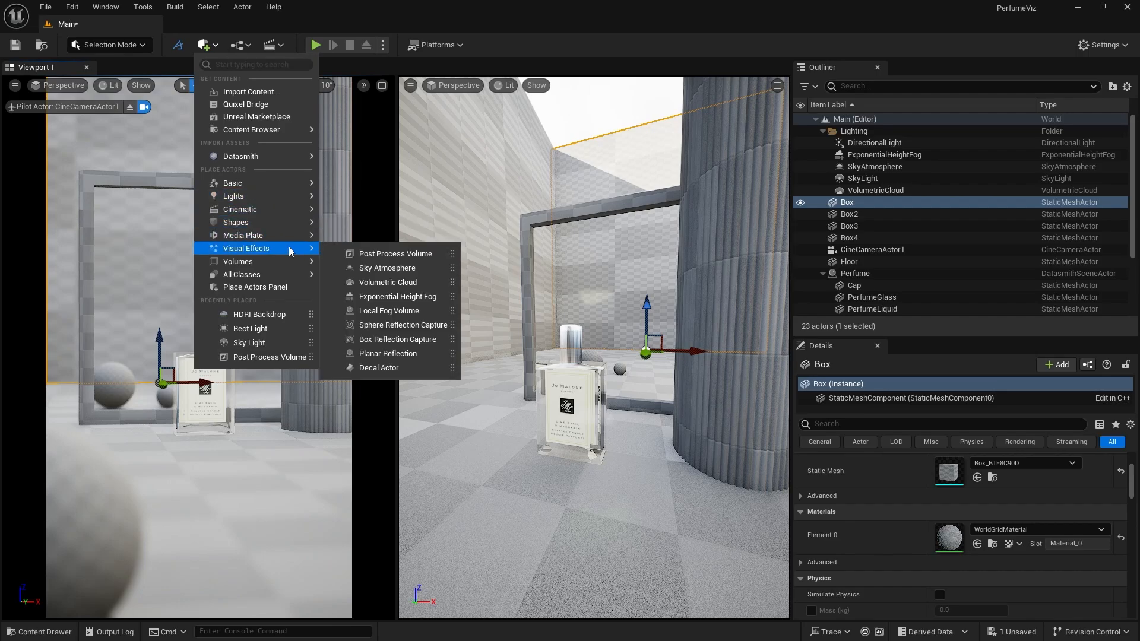
click(361, 252)
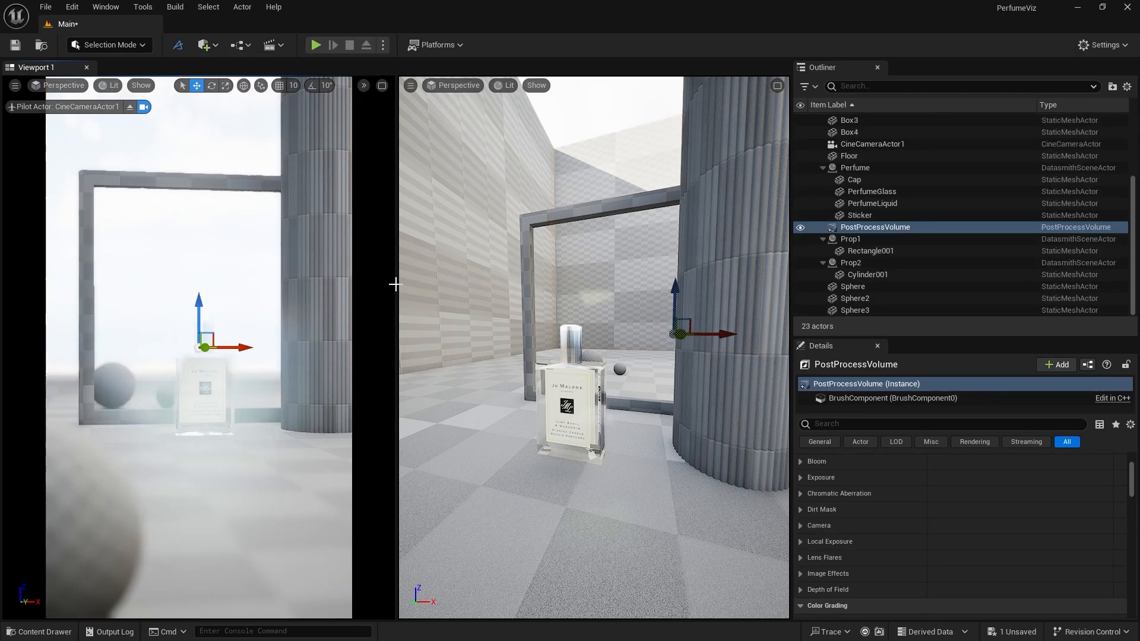
Enable the volume's Path Tracing overrides for Max. Bounces, Samples Per Pixel, Max Path Exposure, Emissive Materials, Reference Depth Of Field, Reference Atmosphere and Denoiser
click(826, 425)
text(path)
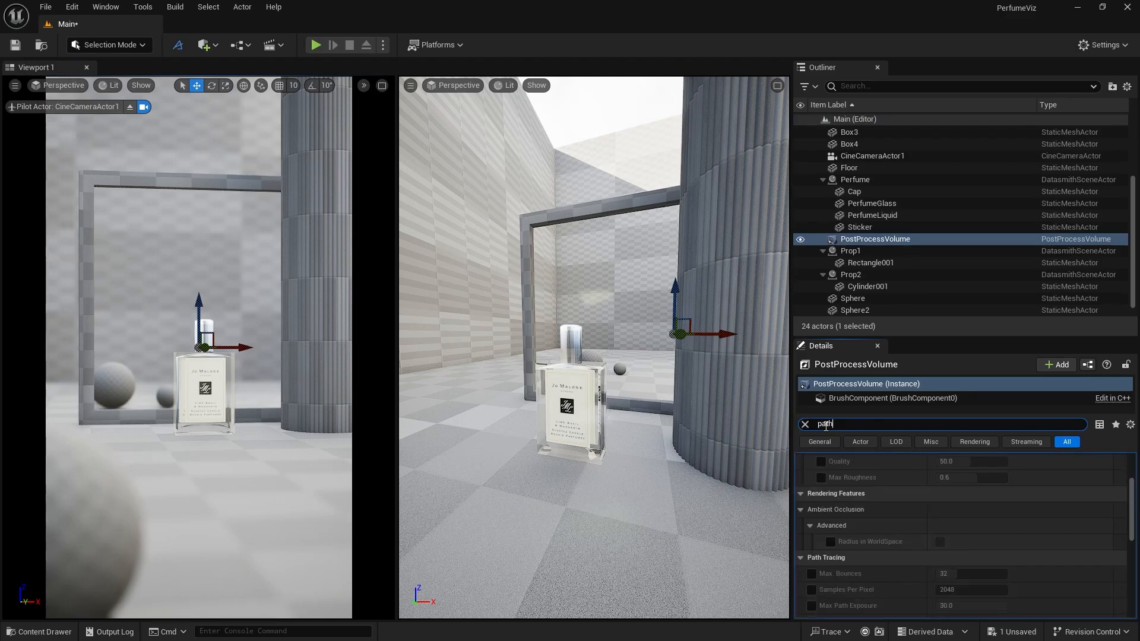
scroll(831, 495, down, 4)
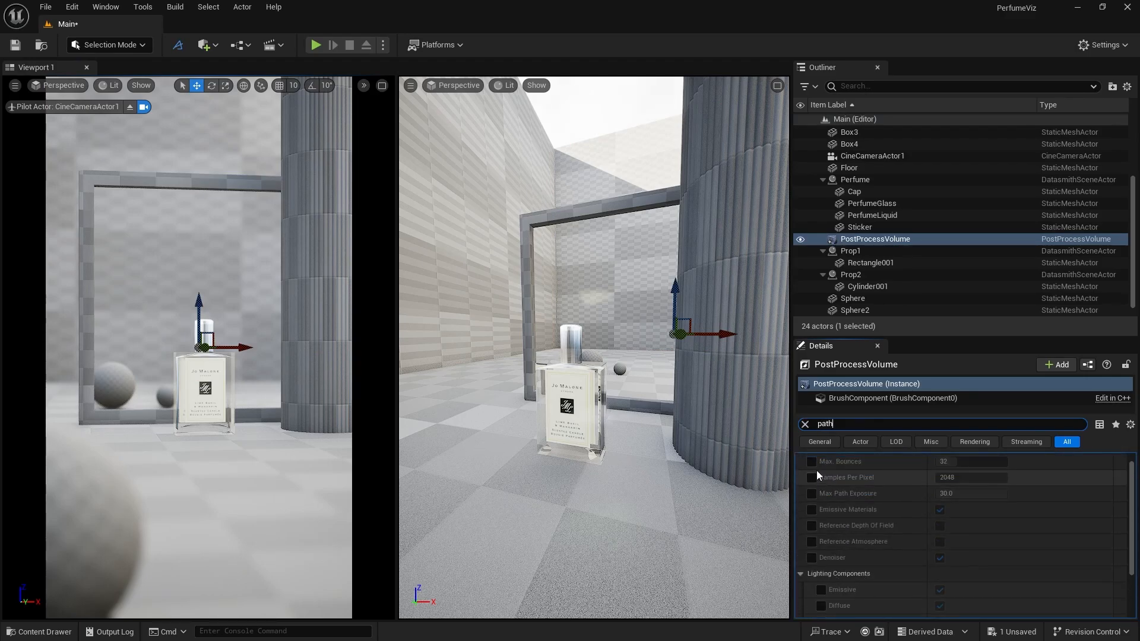
click(811, 478)
click(811, 462)
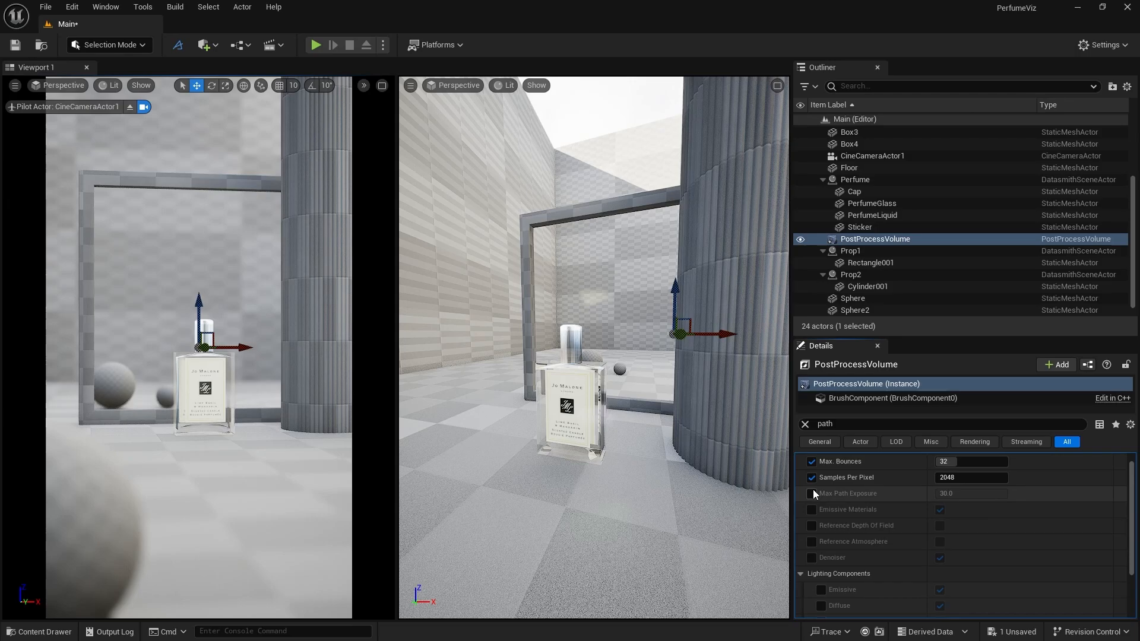
click(811, 493)
click(812, 510)
click(811, 525)
click(812, 541)
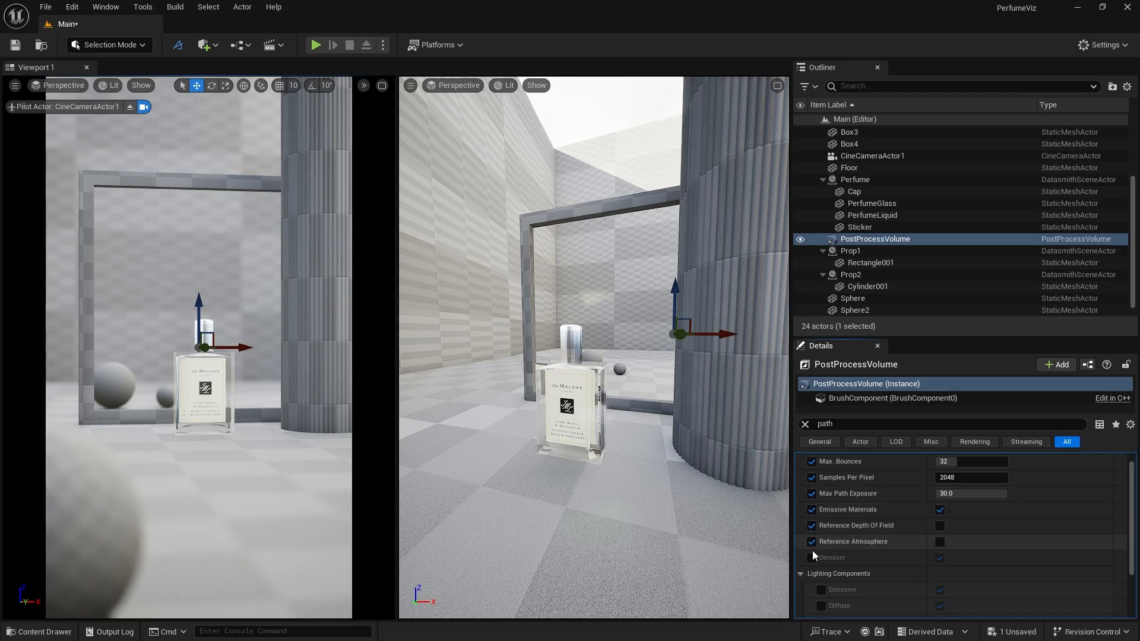
click(812, 557)
Turn on Reference Depth Of Field and Reference Atmosphere, and set Max. Bounces to 8 and Samples Per Pixel to 200
click(940, 526)
click(939, 542)
click(968, 463)
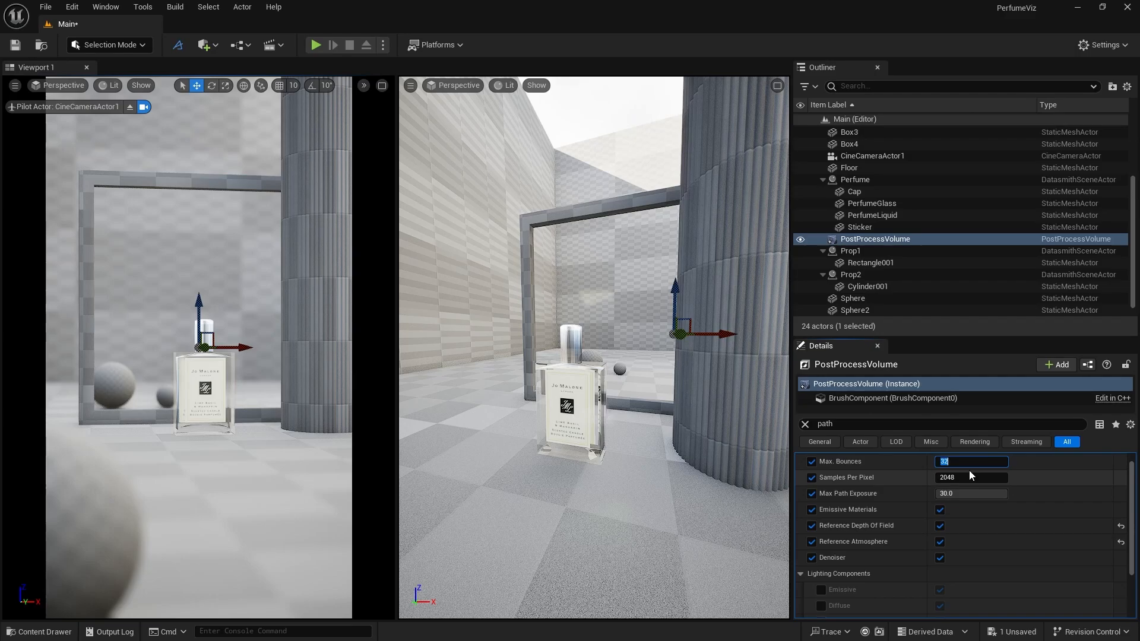
text(8)
click(965, 477)
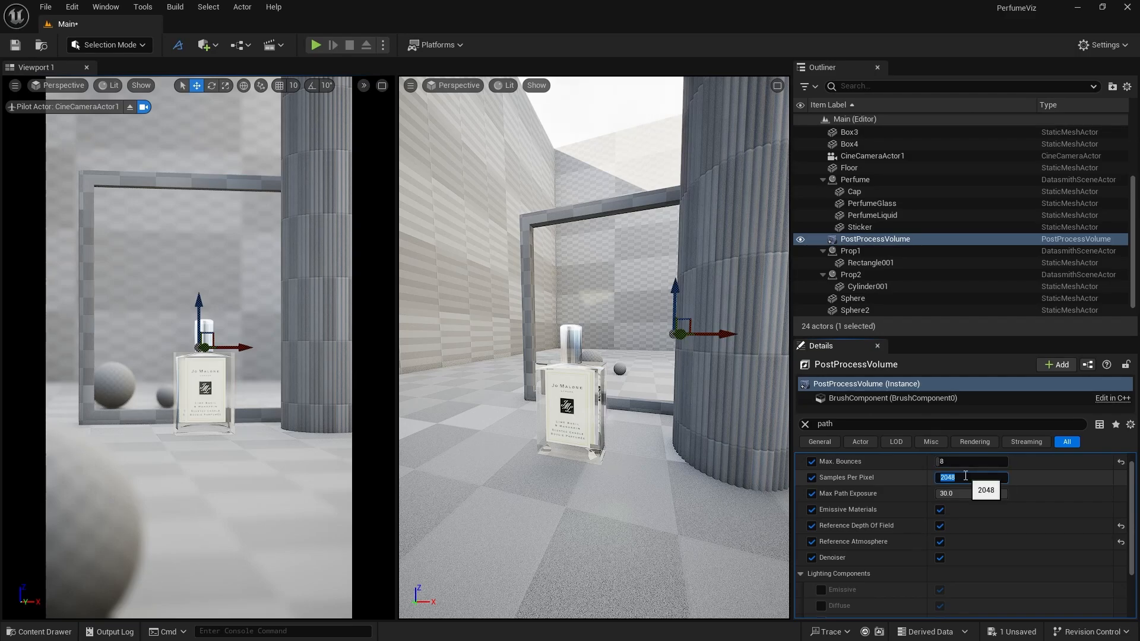
key(Return)
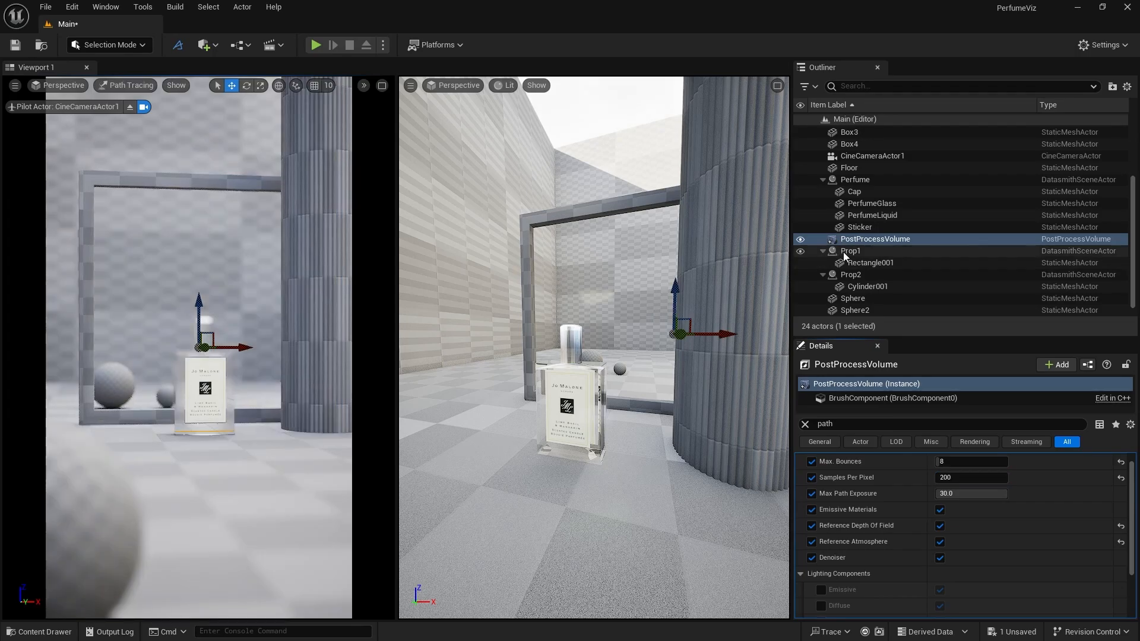
Set the Focus Method of CineCameraActor1 to Disable
click(871, 155)
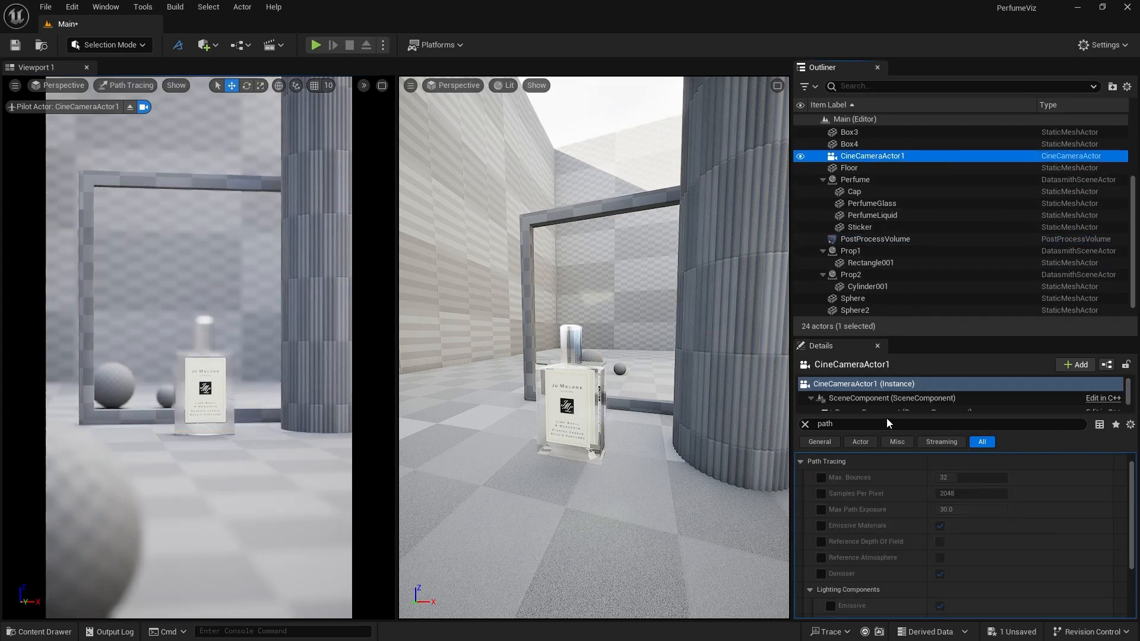
click(805, 424)
scroll(896, 519, down, 10)
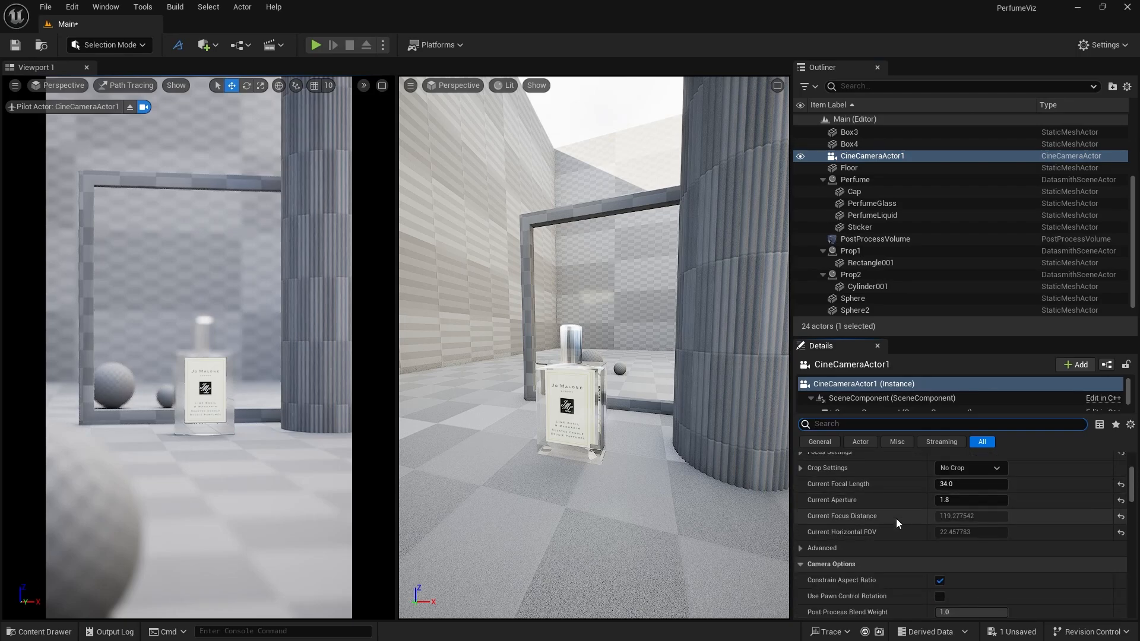
scroll(896, 519, down, 3)
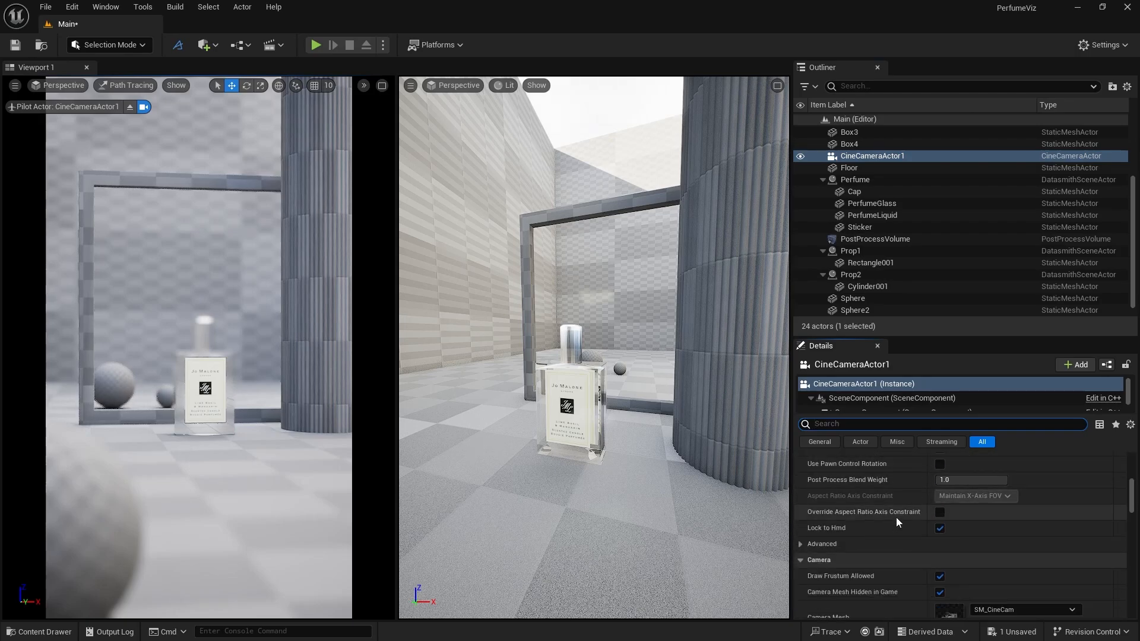
scroll(896, 518, down, 5)
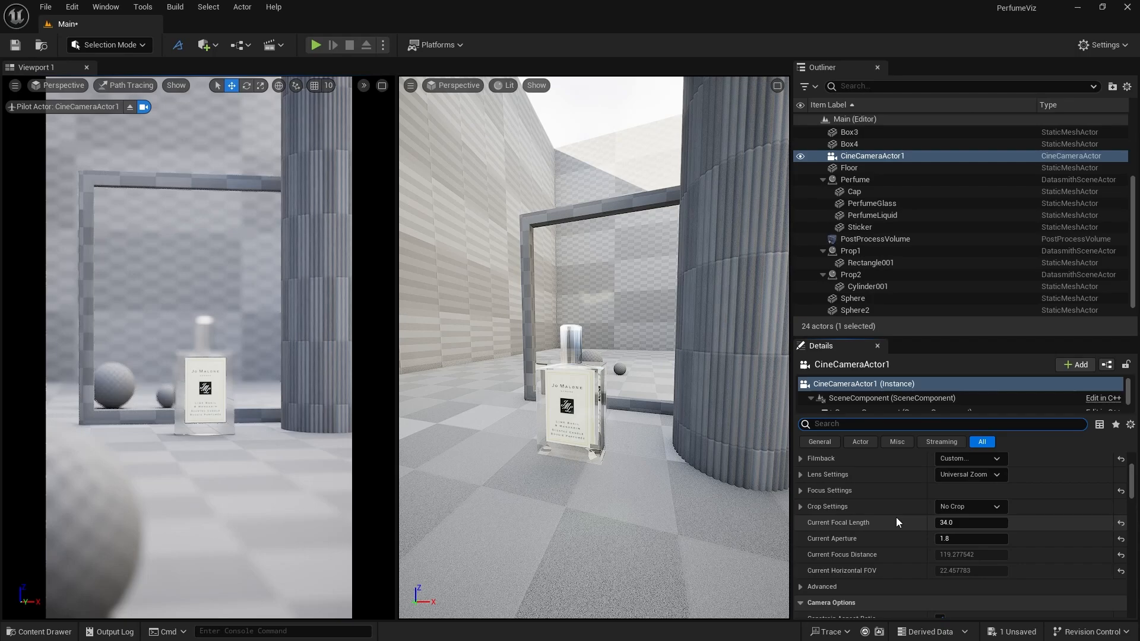
click(800, 491)
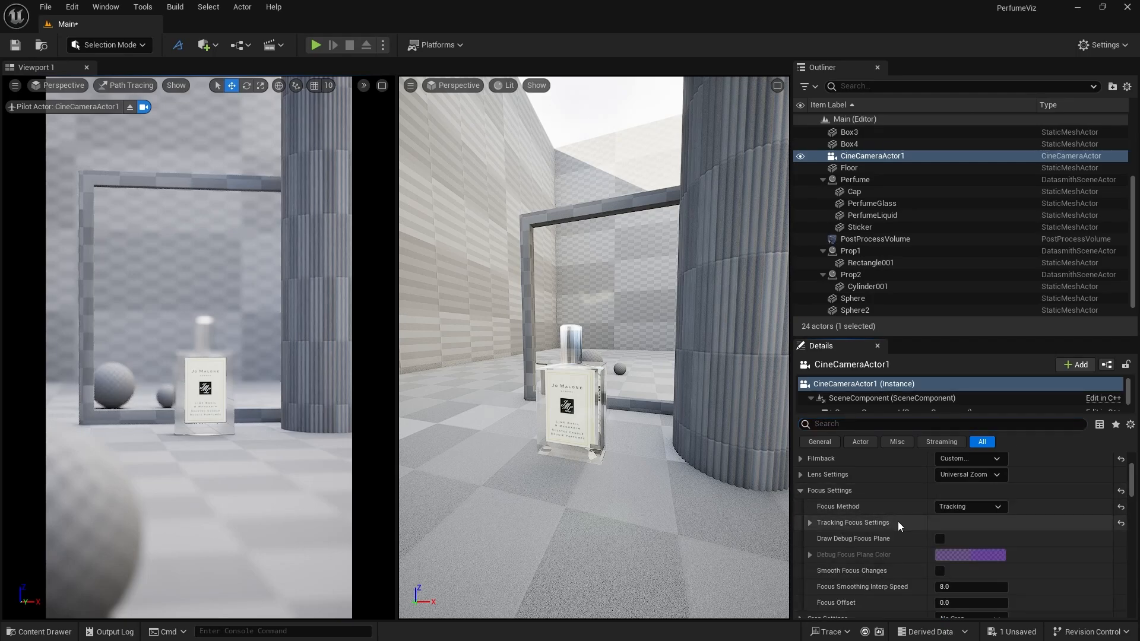
click(968, 507)
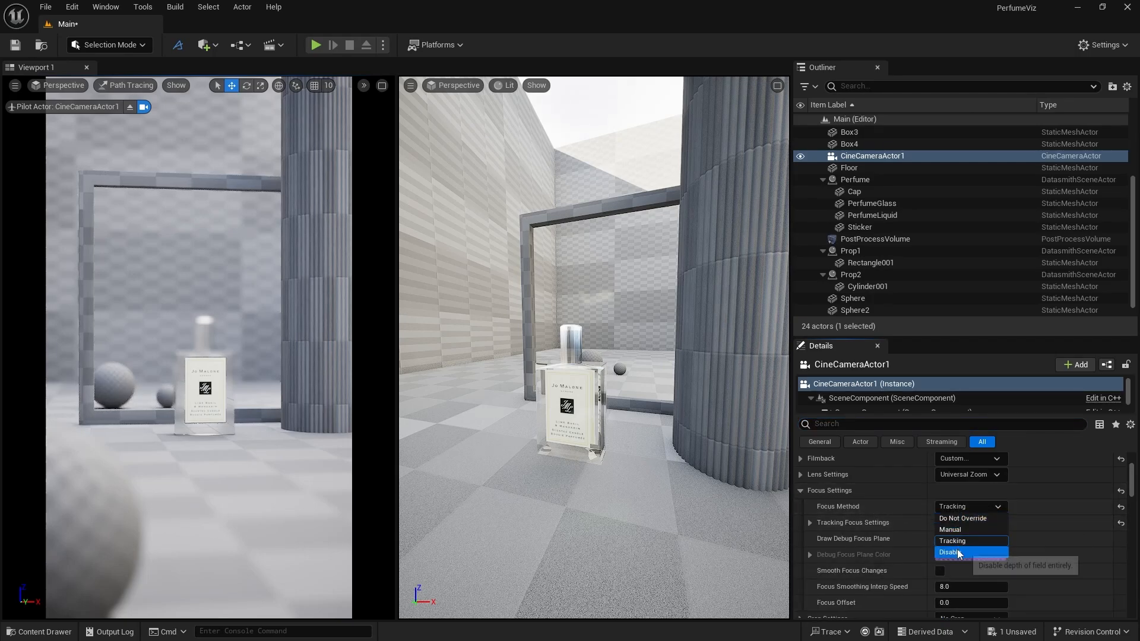
click(958, 552)
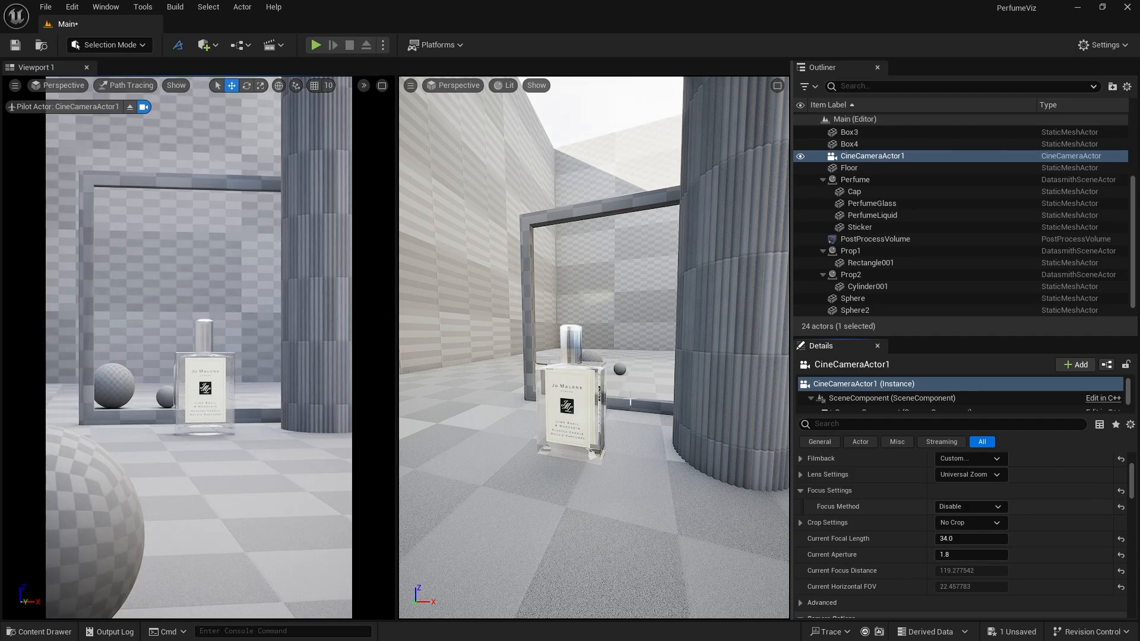
Switch the free perspective viewport from Lit to Path Tracing with the perfume bottle in view
mouse_move(630, 403)
right_down()
mouse_move(571, 403)
mouse_move(659, 403)
mouse_move(623, 403)
right_up()
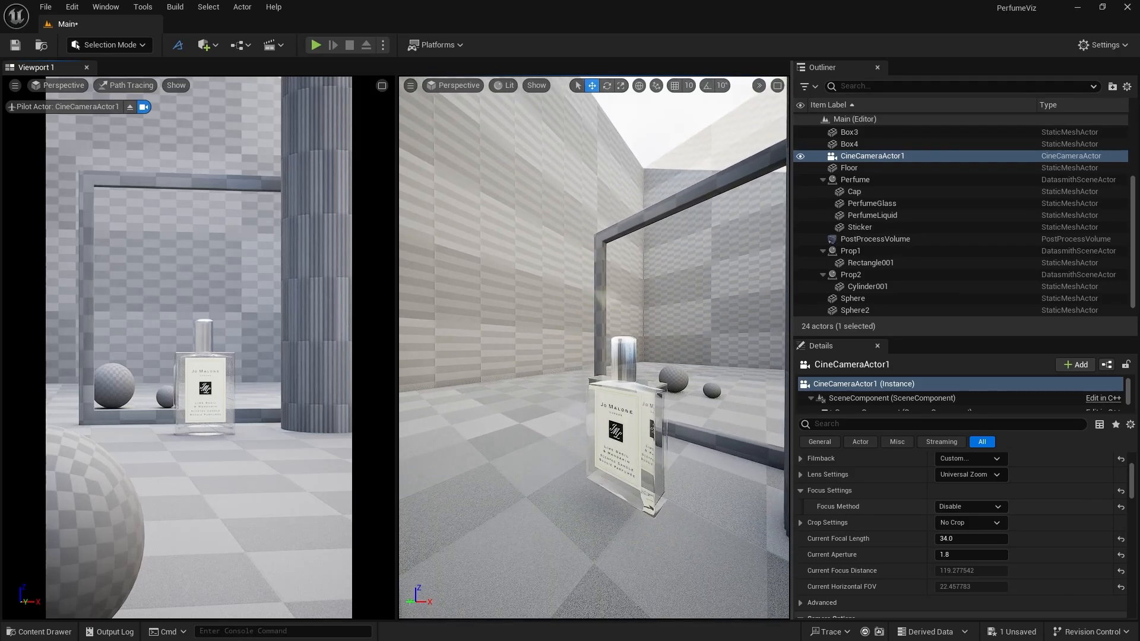
click(454, 85)
click(505, 85)
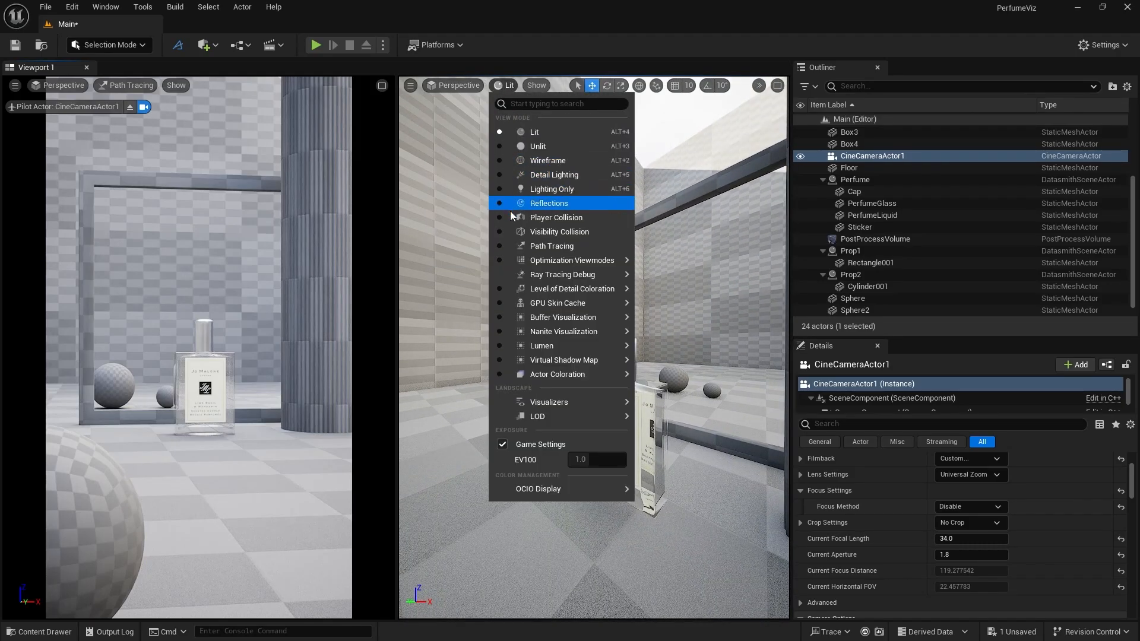
click(521, 246)
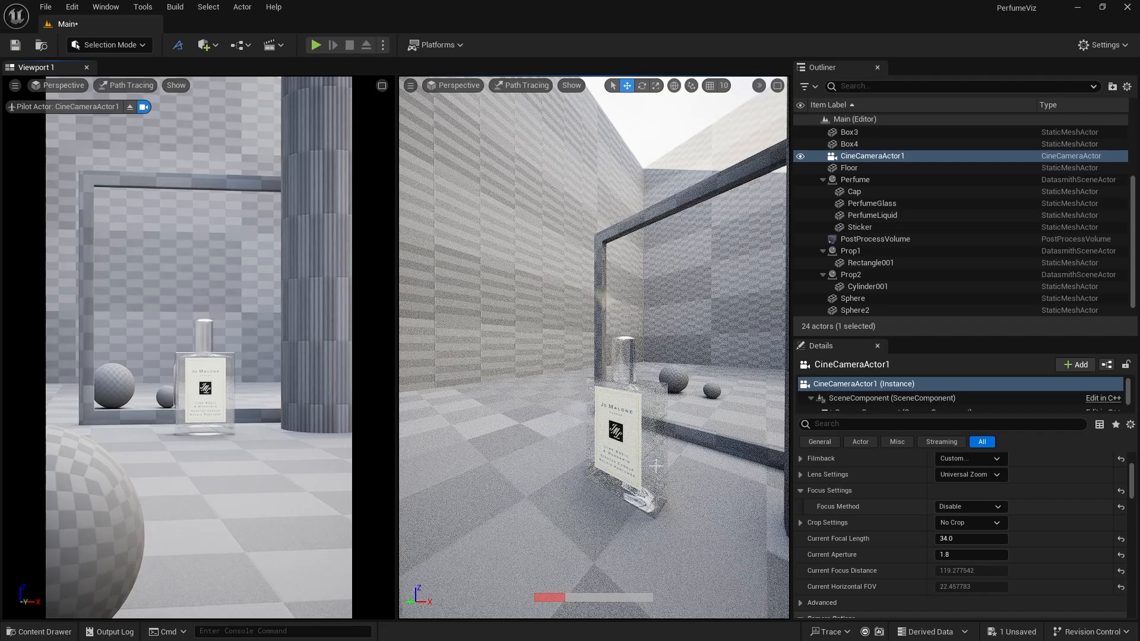
click(656, 466)
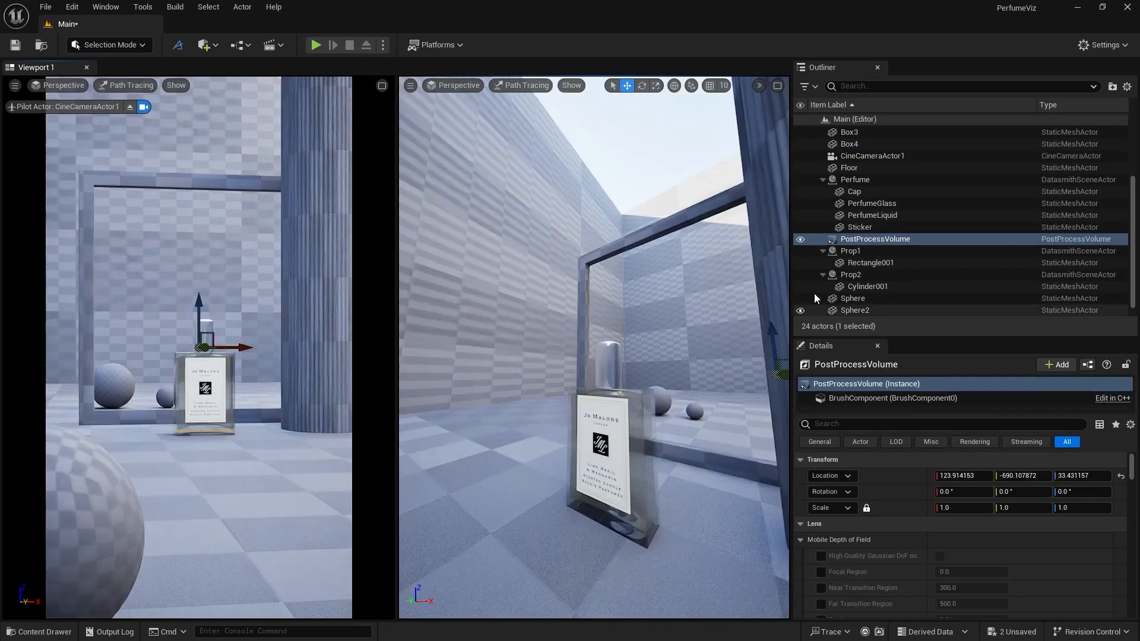
Assign the M_Glass_PT_Inst material to both material elements of the PerfumeLiquid mesh
click(873, 215)
click(39, 632)
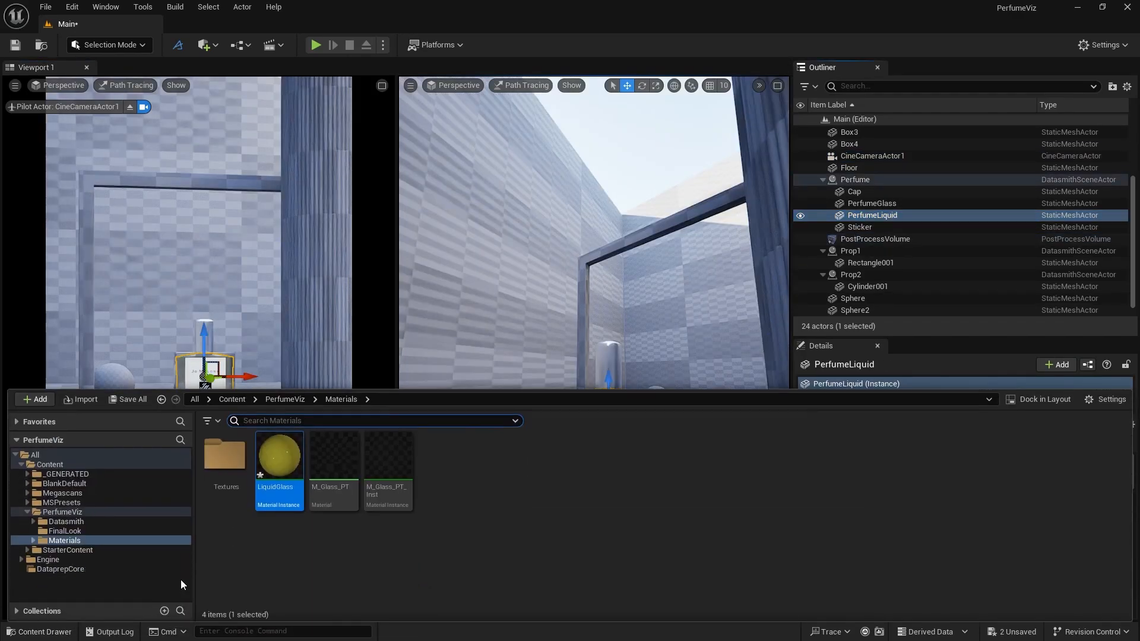
click(389, 463)
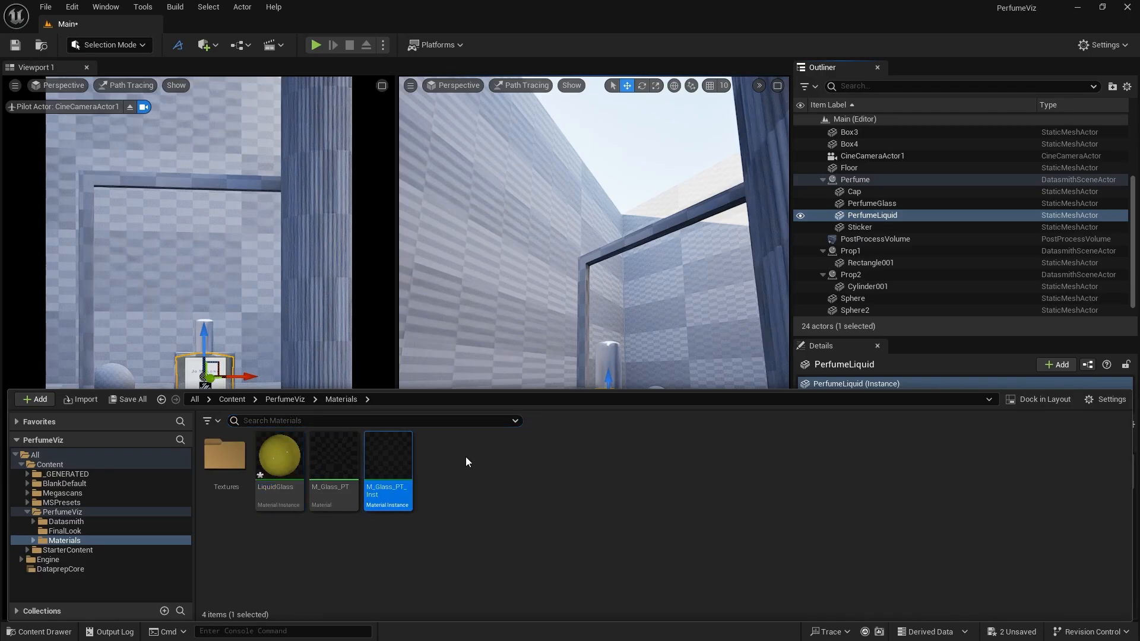
click(835, 363)
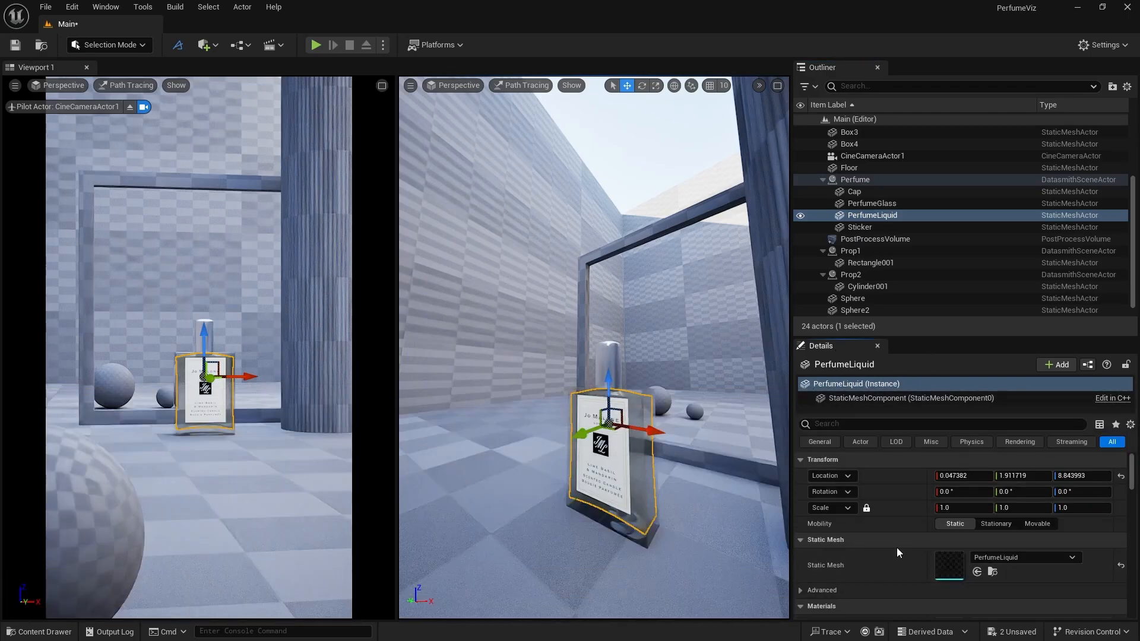
scroll(897, 548, down, 3)
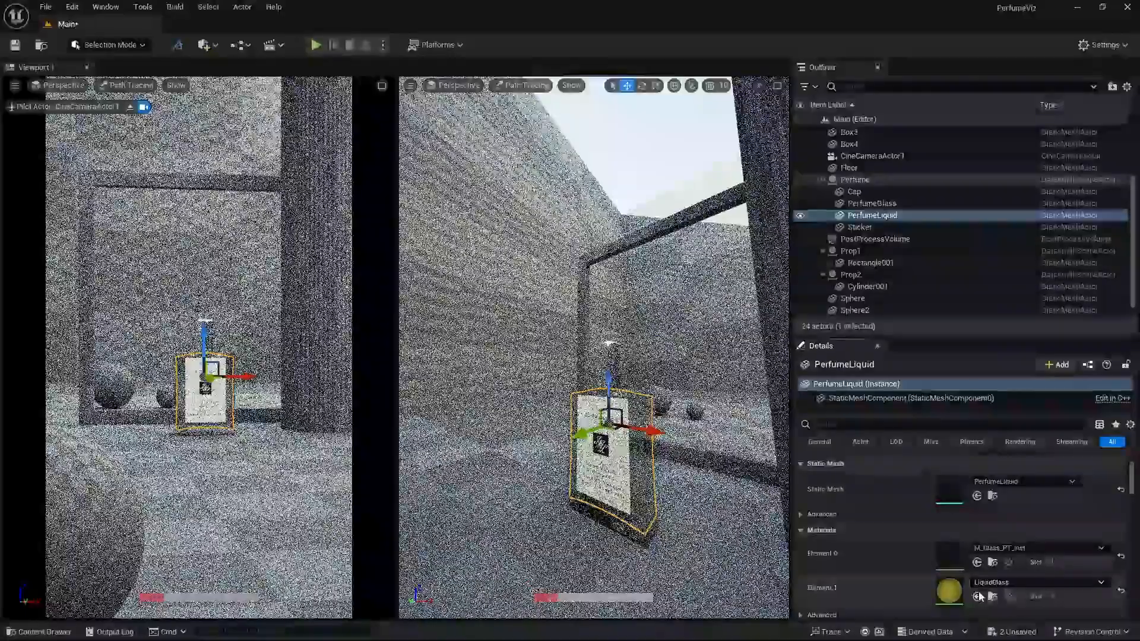
click(857, 530)
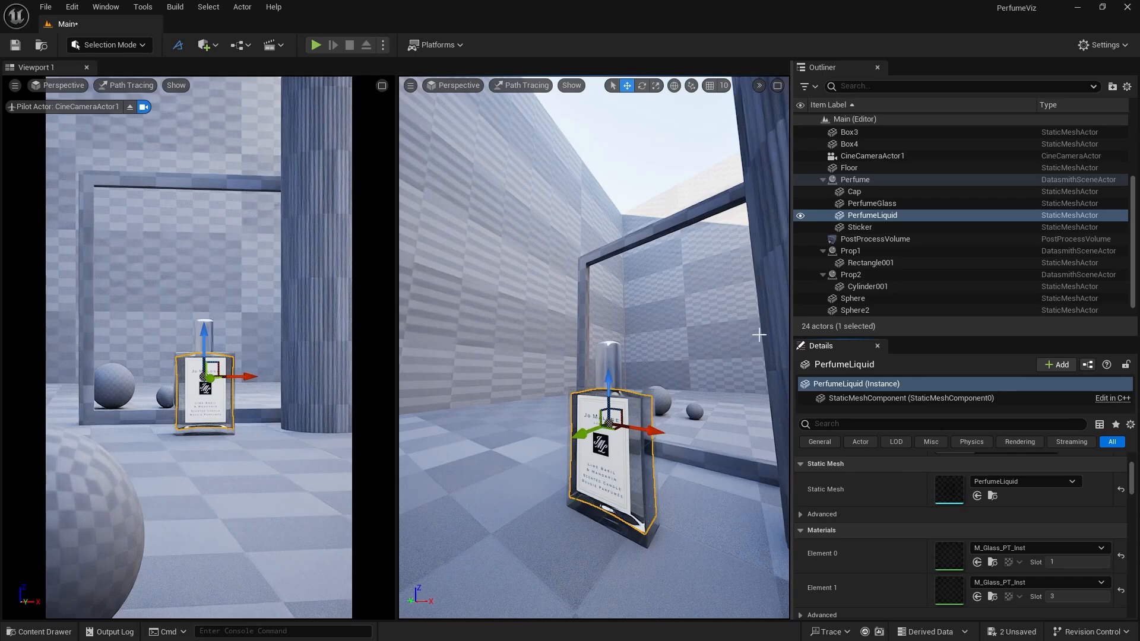
Set the PostProcessVolume's path tracing Max. Bounces to 16
click(879, 240)
scroll(871, 546, down, 2)
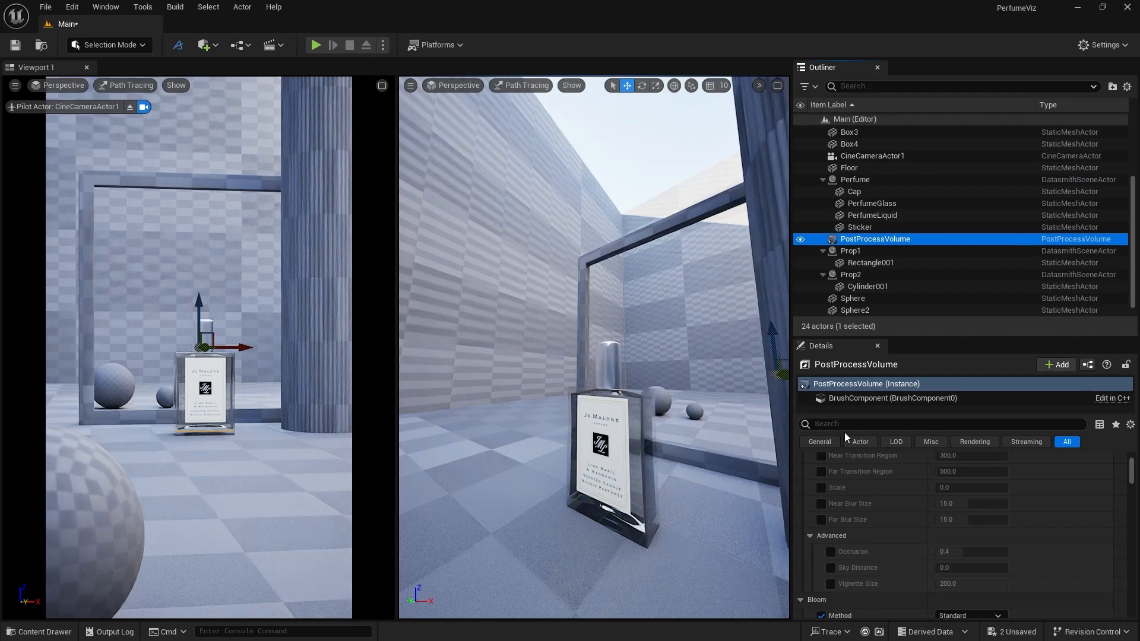
click(843, 425)
text(path)
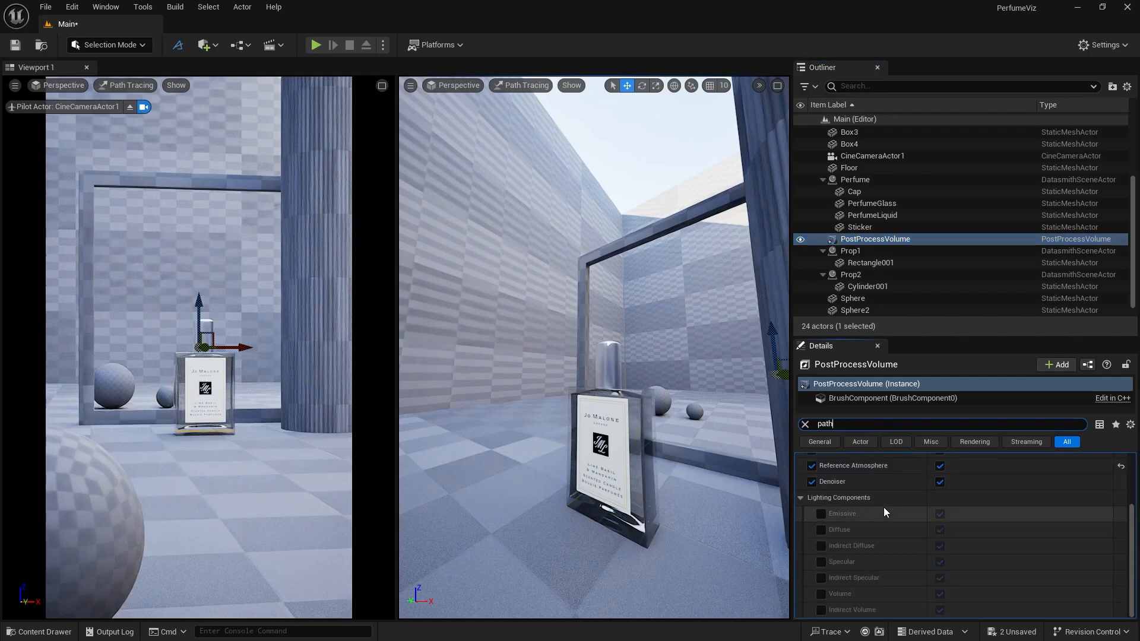
scroll(884, 507, up, 3)
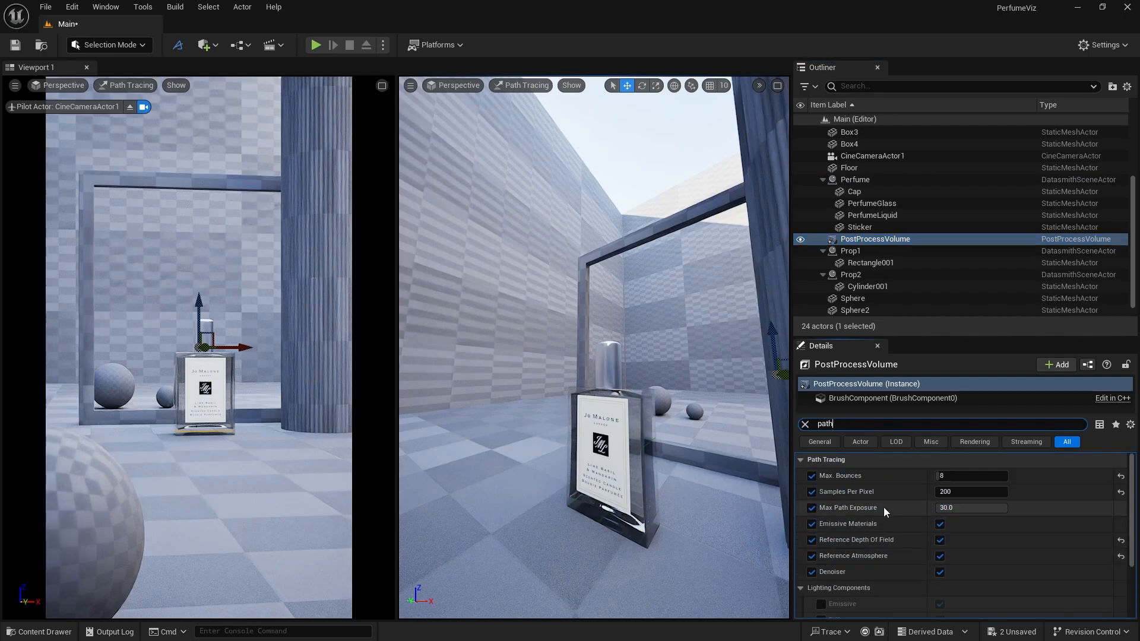
click(952, 476)
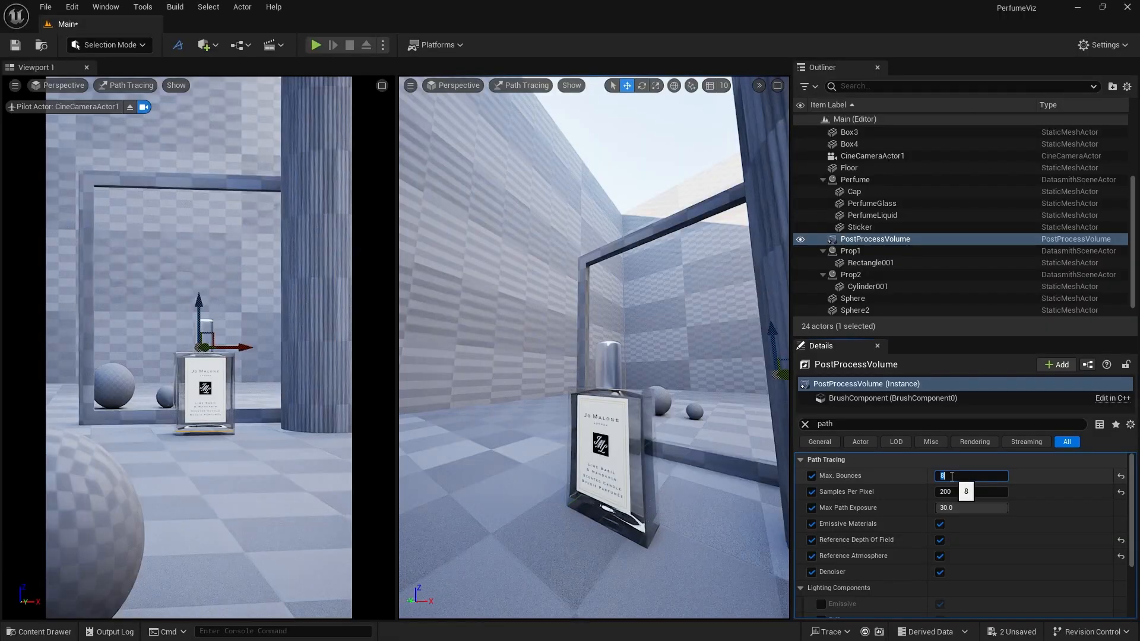
key(Return)
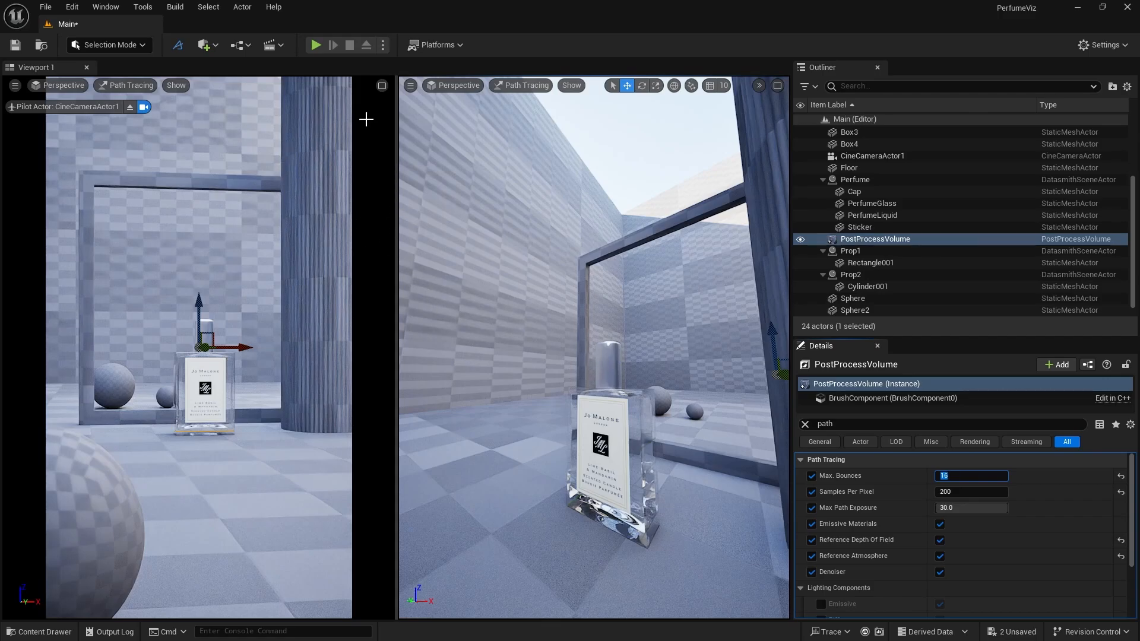
Switch the free perspective viewport from Path Tracing to Lit and select the column Cylinder001
click(508, 90)
click(522, 127)
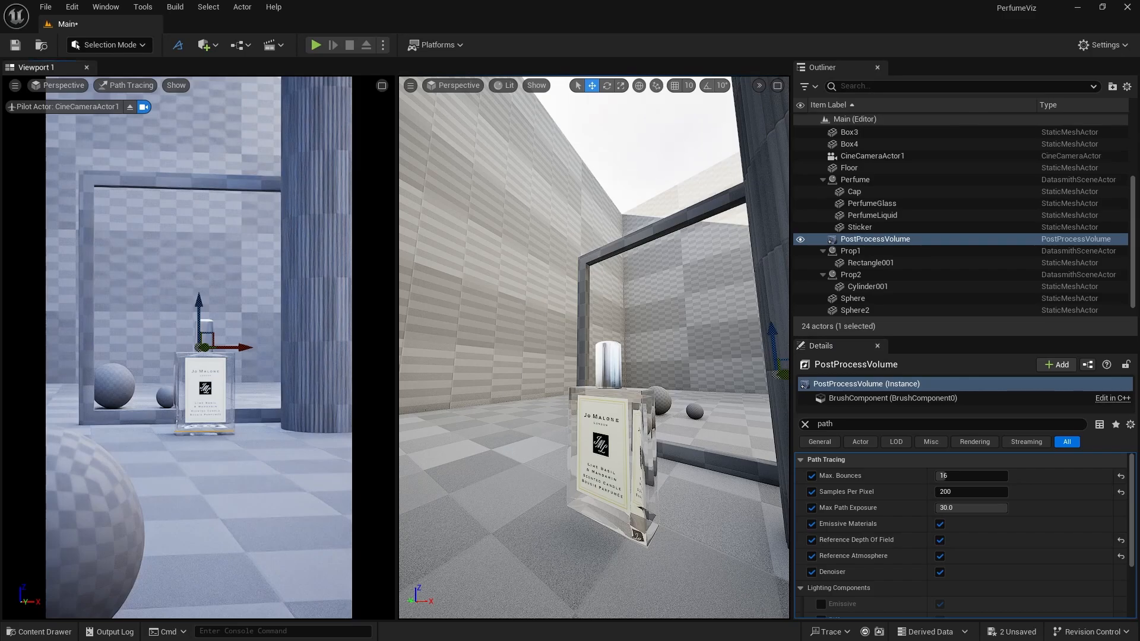
click(585, 265)
click(764, 123)
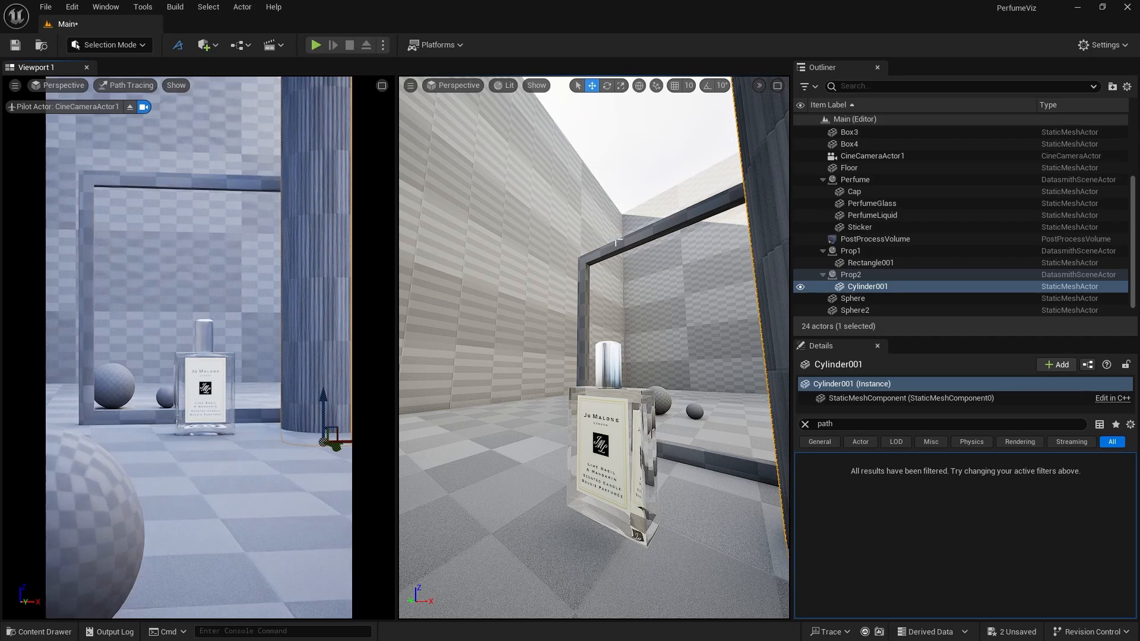
Download the local Scratched Polyvinyl Carbonate Plastic surface from Quixel Bridge at Highest Quality and add it to the project
click(205, 45)
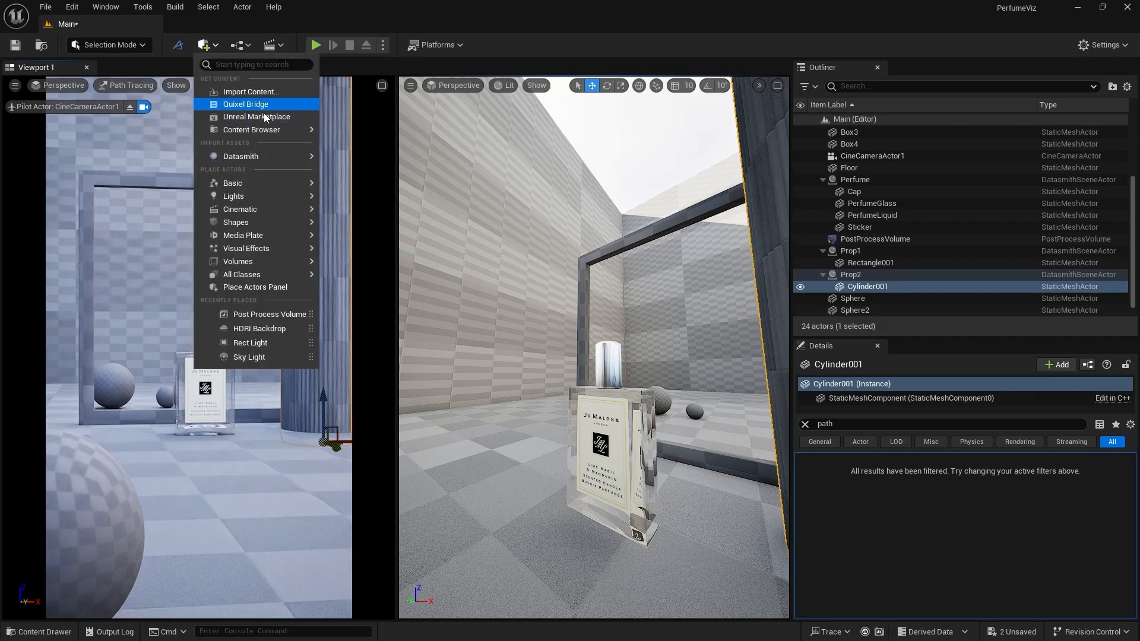
click(265, 106)
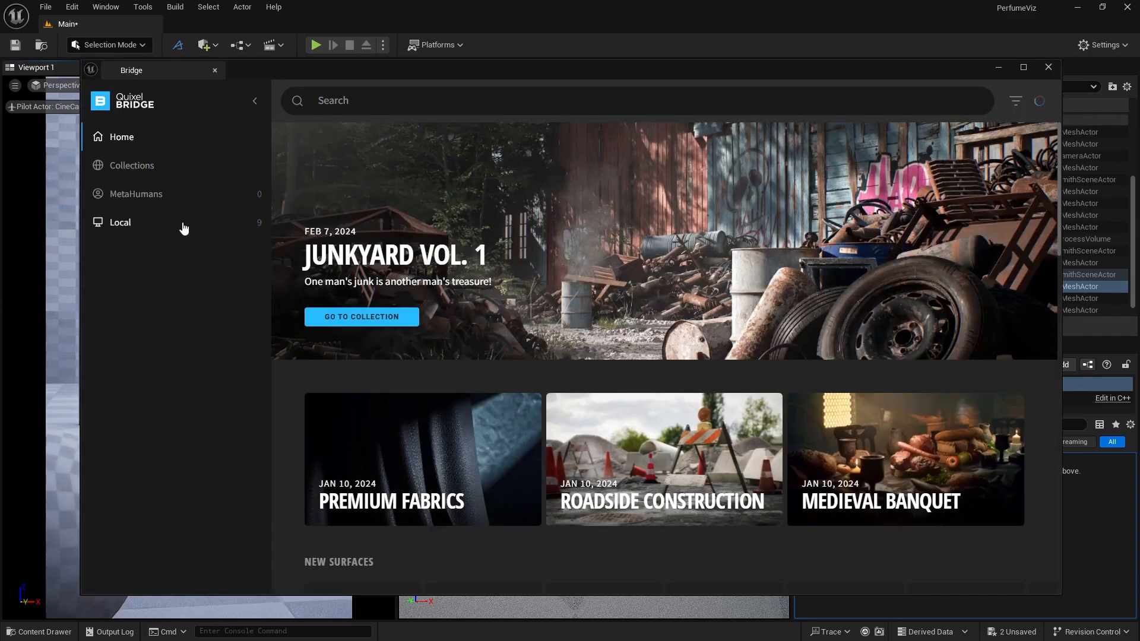
click(184, 229)
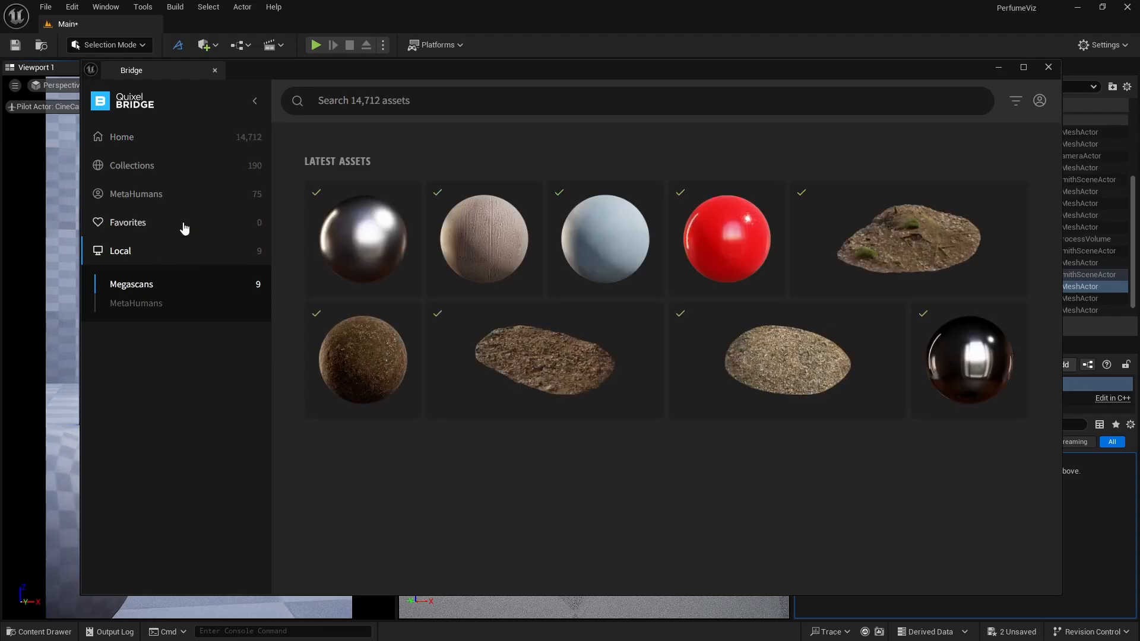
click(693, 248)
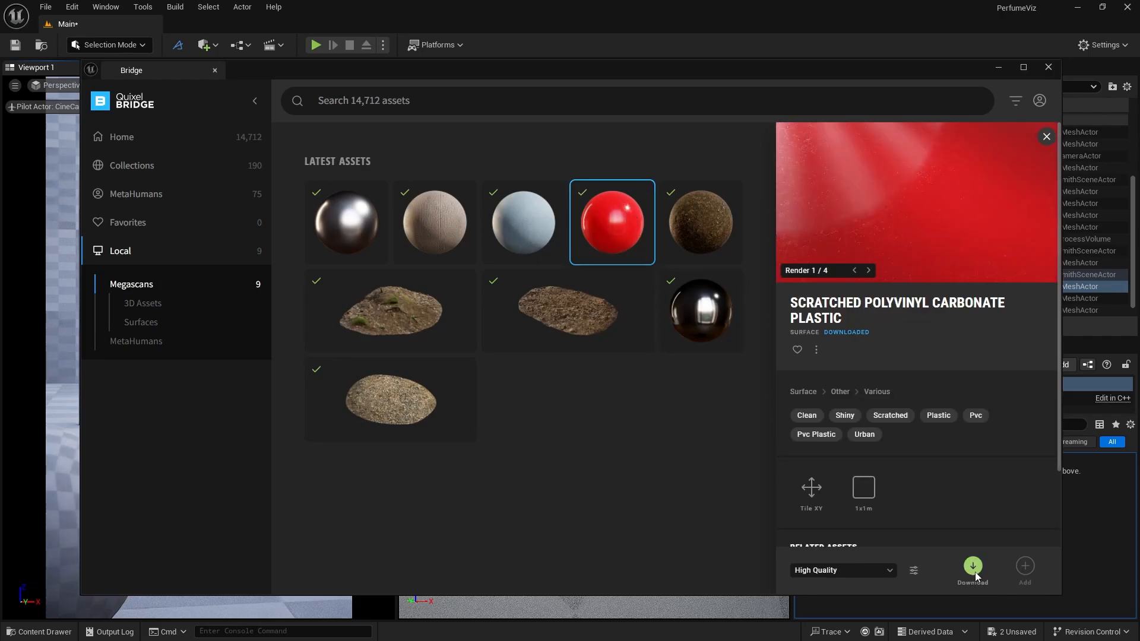
click(871, 570)
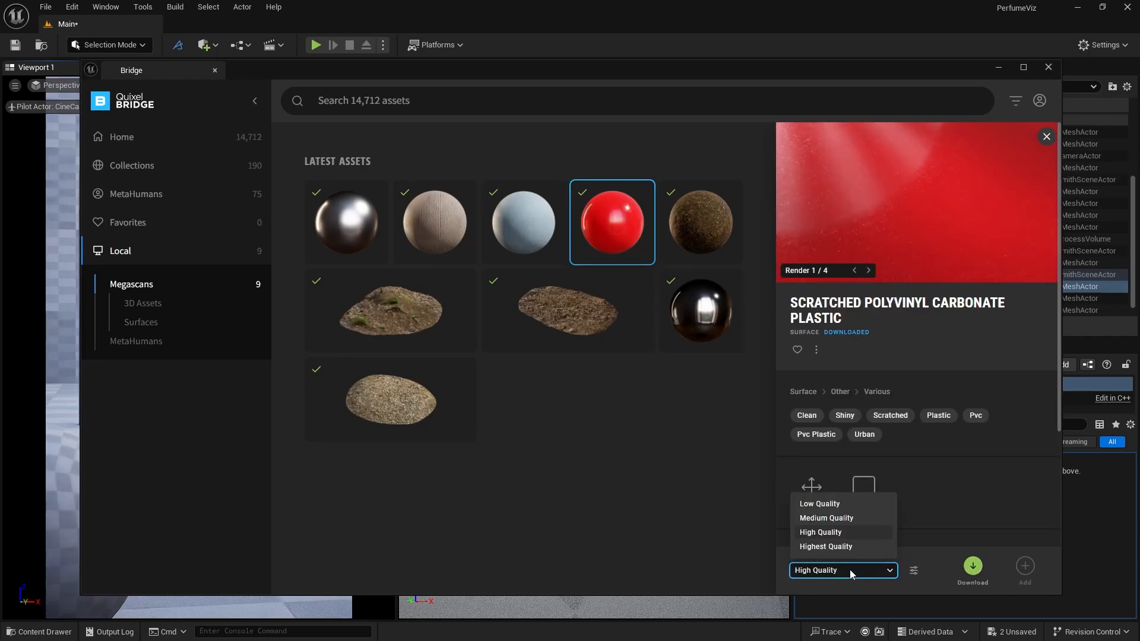
click(888, 545)
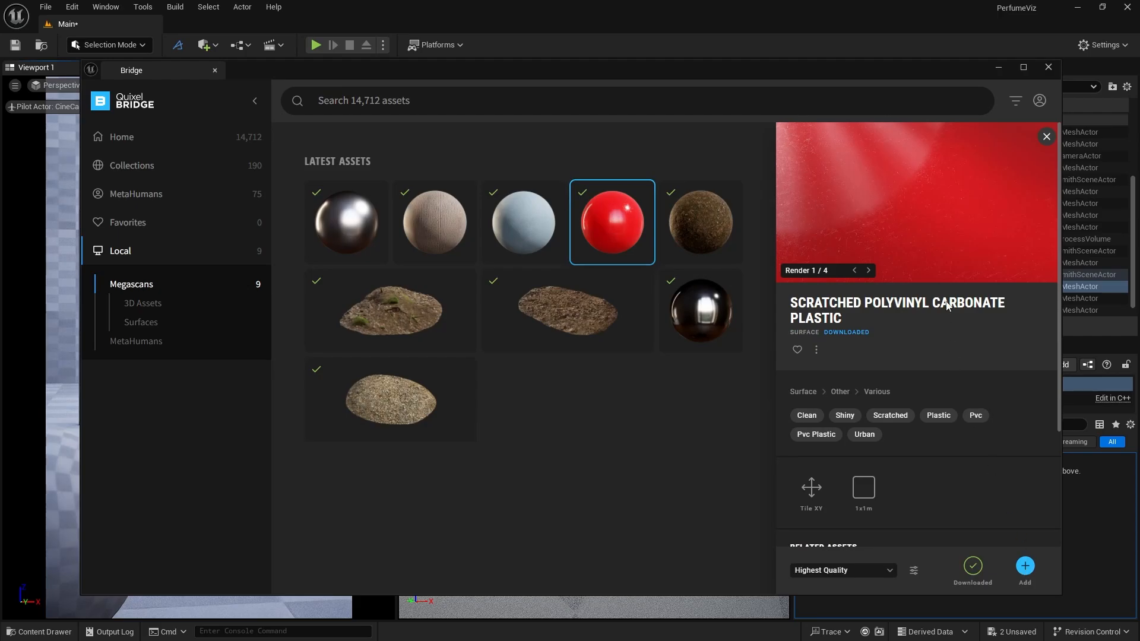
click(999, 68)
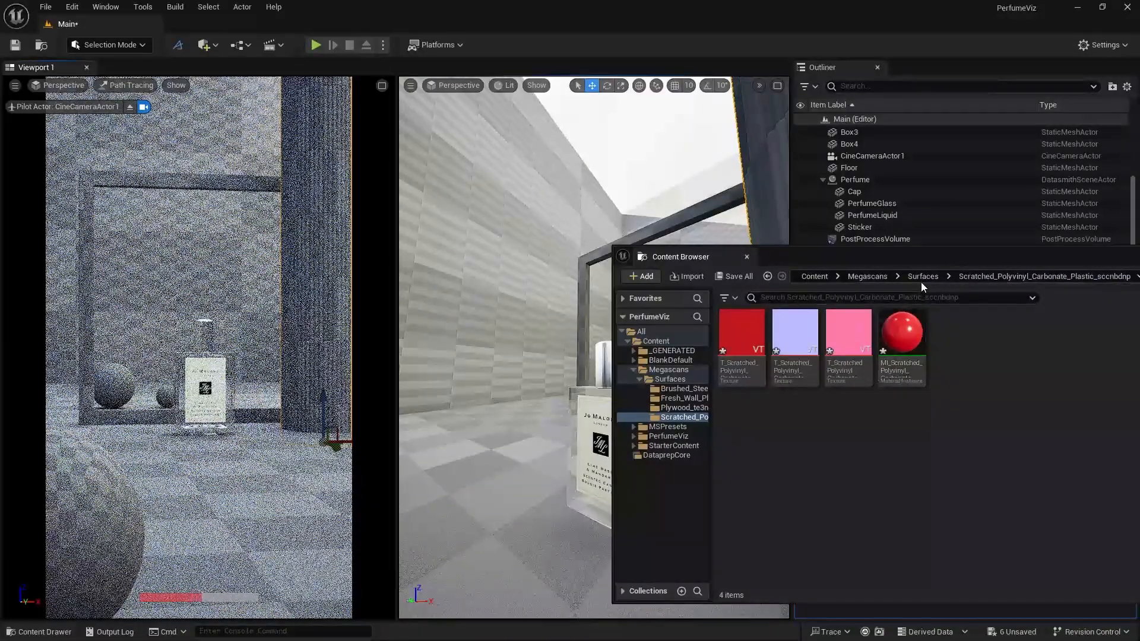
Apply the red scratched plastic material instance to the ribbed column and the three spheres
drag(937, 265, 711, 516)
drag(676, 585, 766, 226)
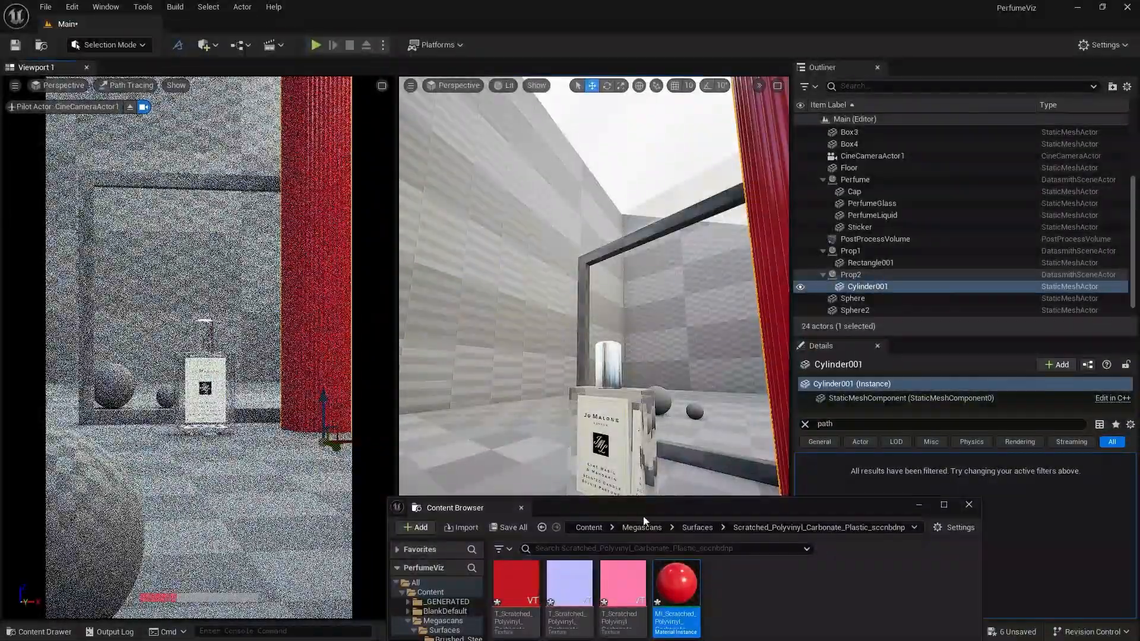
mouse_move(677, 574)
mouse_down()
mouse_move(690, 408)
mouse_move(644, 409)
mouse_move(663, 396)
mouse_up()
right_drag(663, 396, 439, 392)
drag(677, 585, 486, 349)
mouse_move(414, 408)
right_down()
mouse_move(380, 409)
mouse_move(414, 407)
right_up()
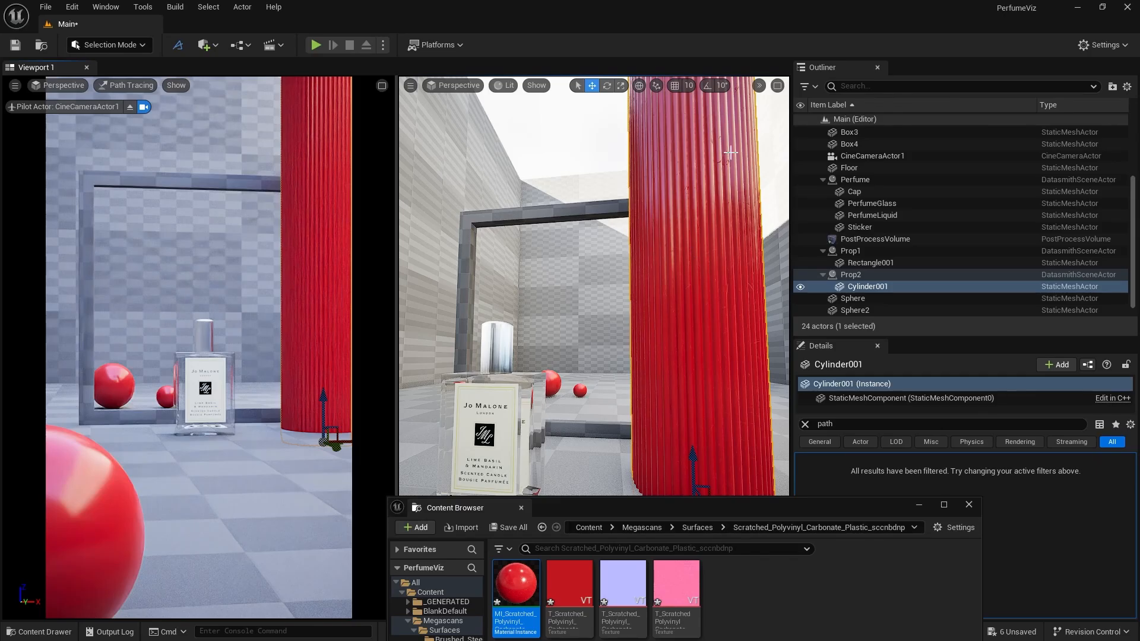
Reproject the UVs of Cylinder001 in Modeling mode with a Cylinder projection and default dimensions, and accept the result
click(111, 45)
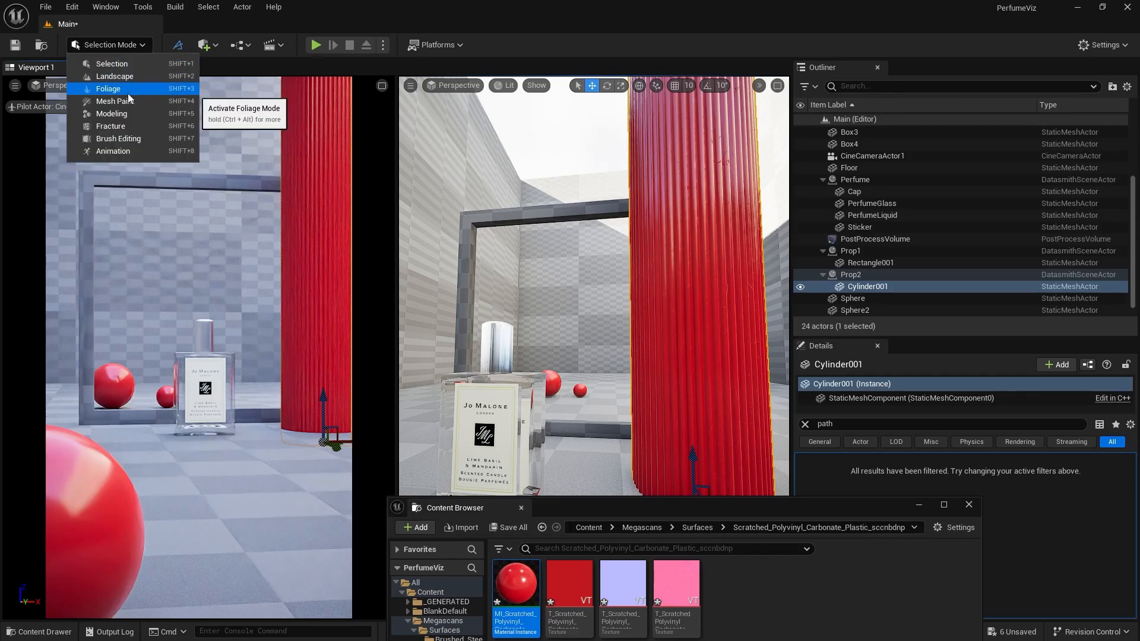
click(124, 114)
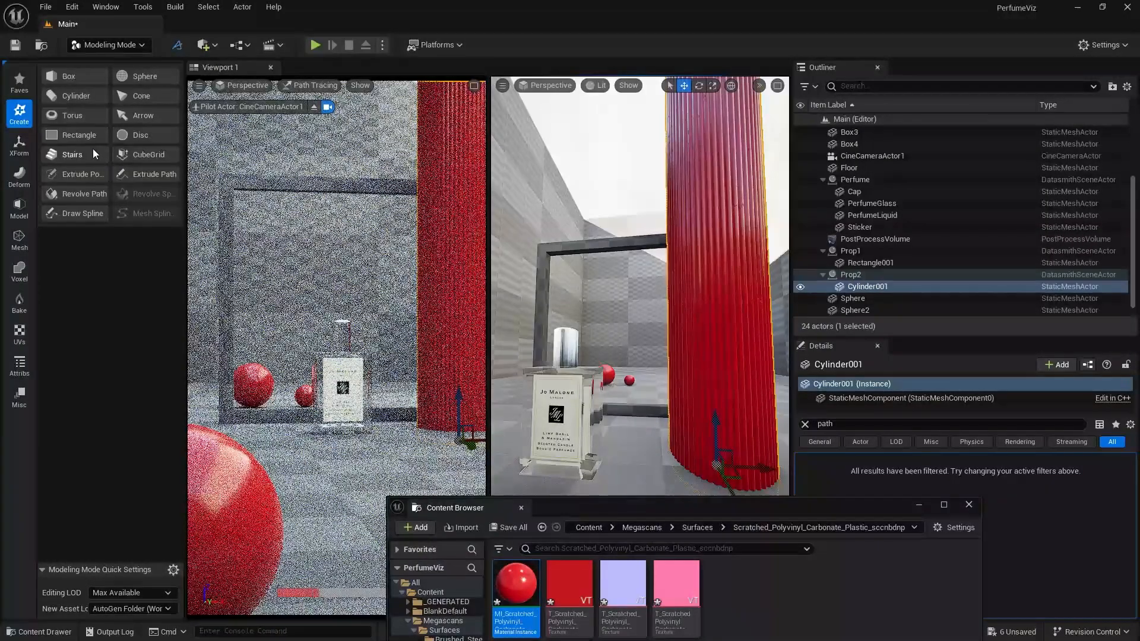
click(19, 333)
click(85, 94)
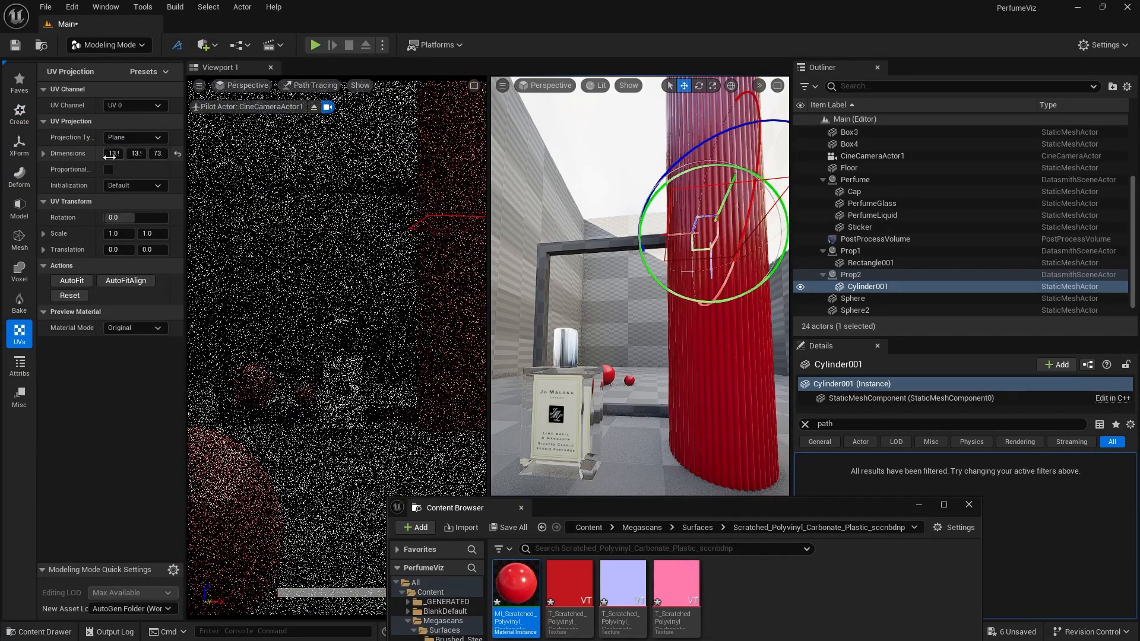
click(134, 137)
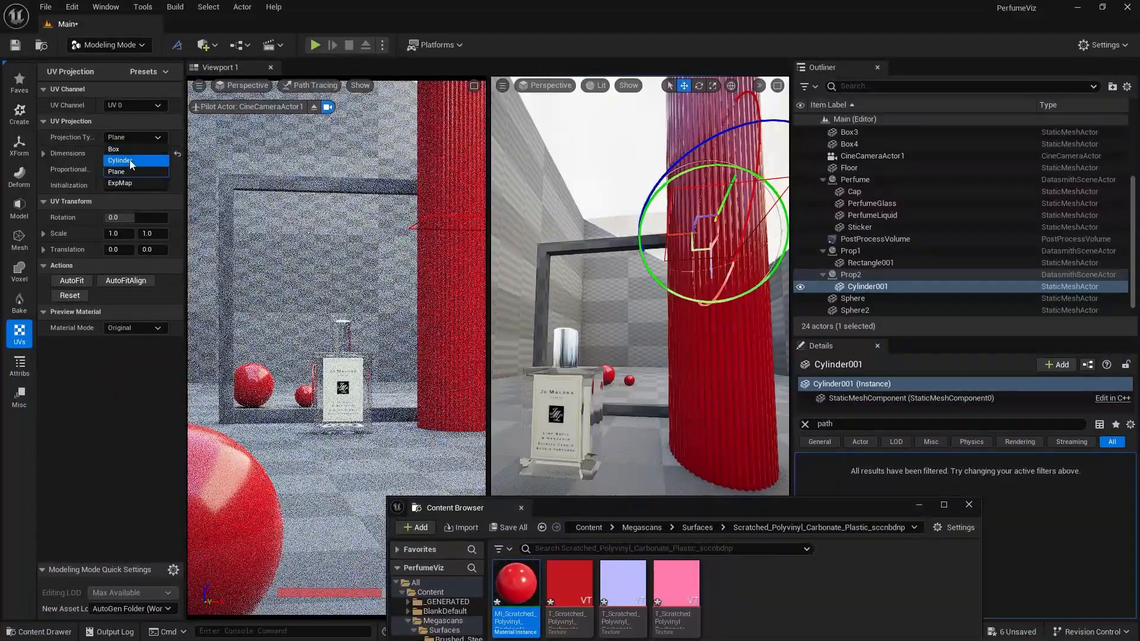
click(129, 160)
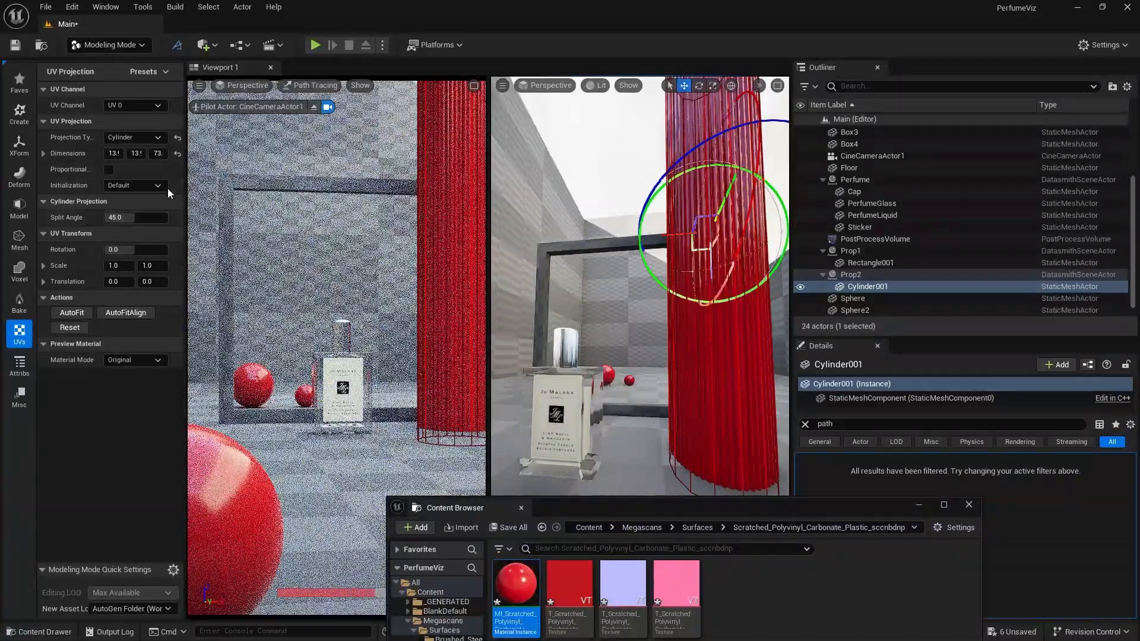
click(176, 154)
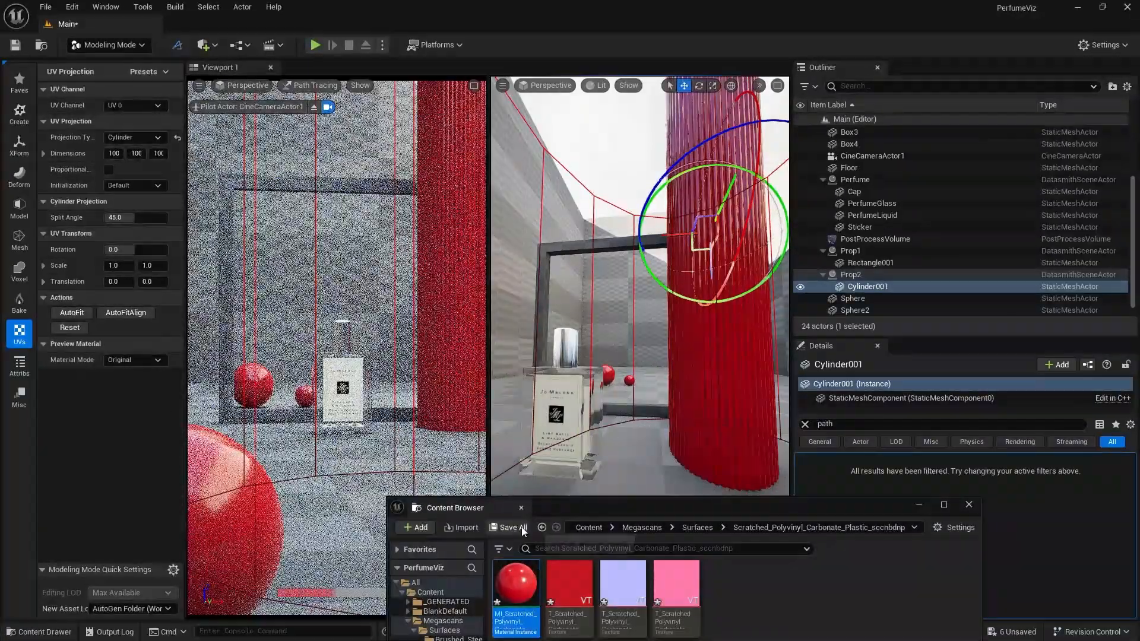
drag(543, 507, 629, 636)
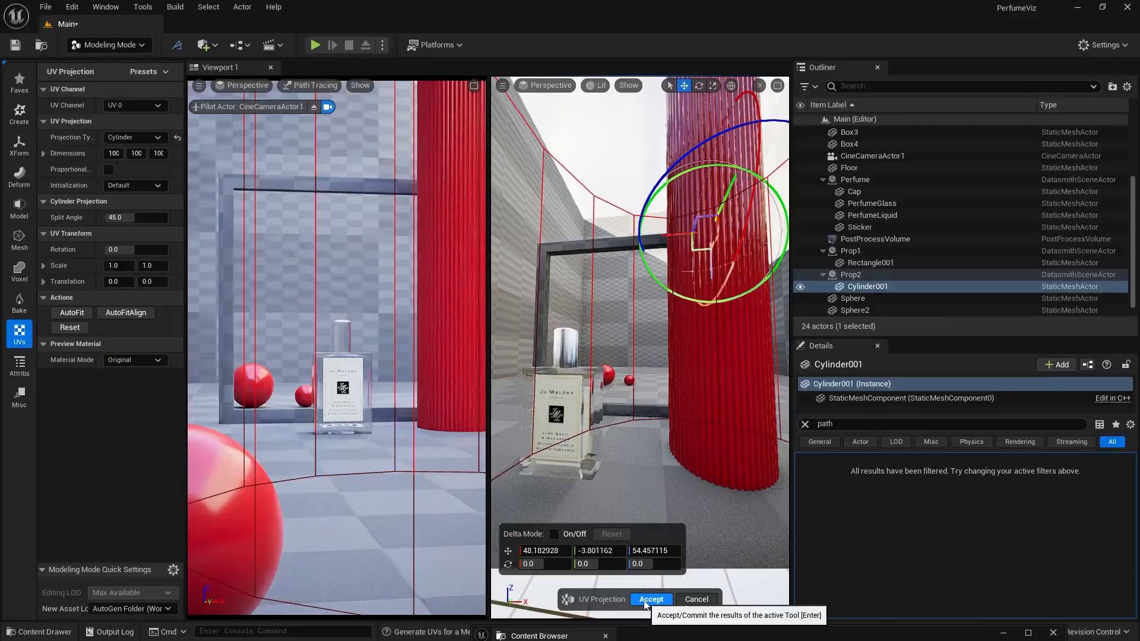
click(651, 600)
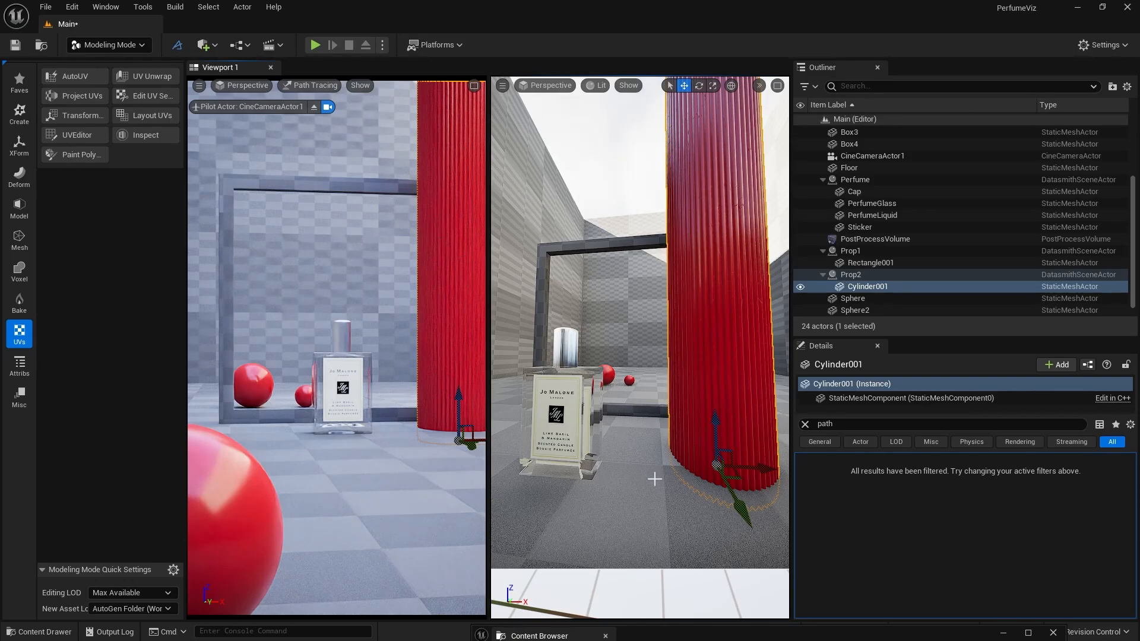
Open the red scratched plastic material instance for editing and switch the camera viewport from Path Tracing to Lit
drag(664, 634, 646, 542)
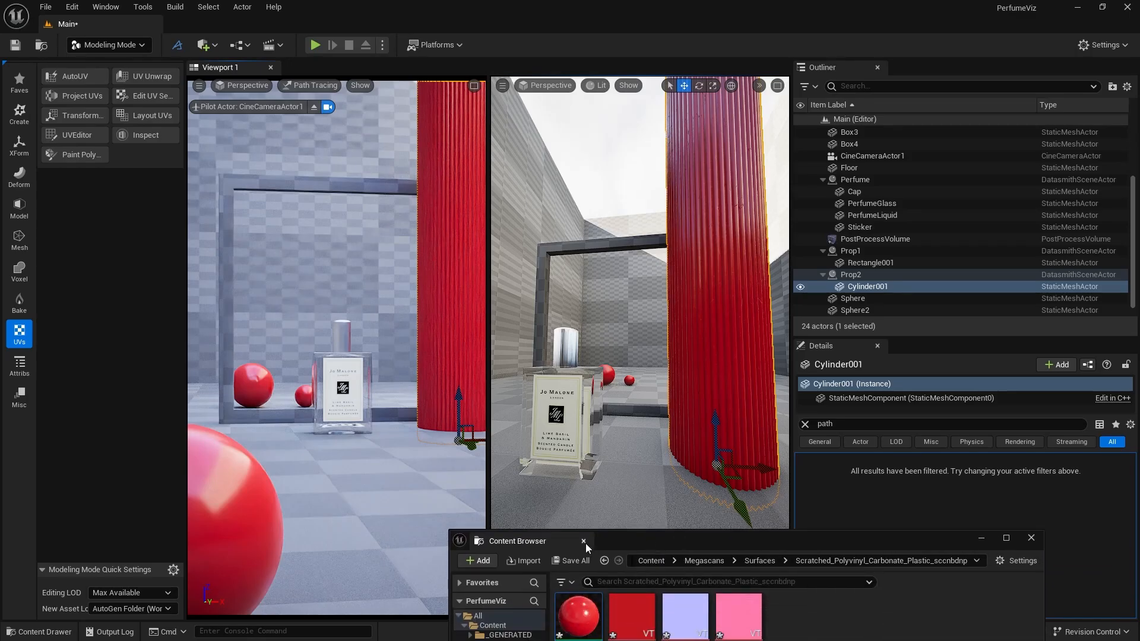
double_click(578, 617)
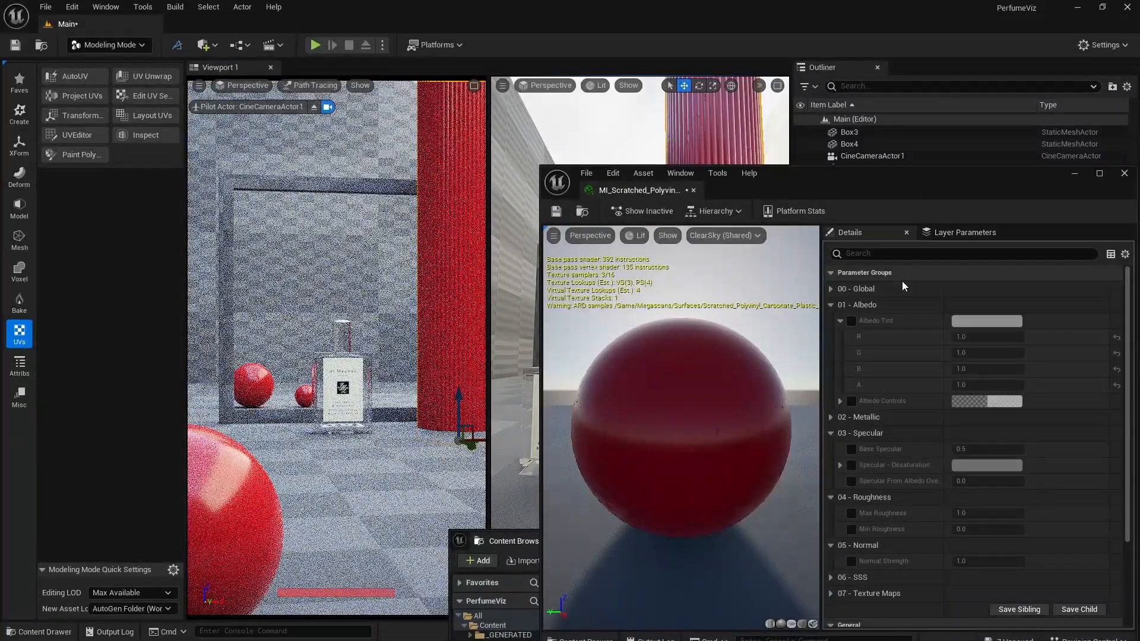
click(256, 86)
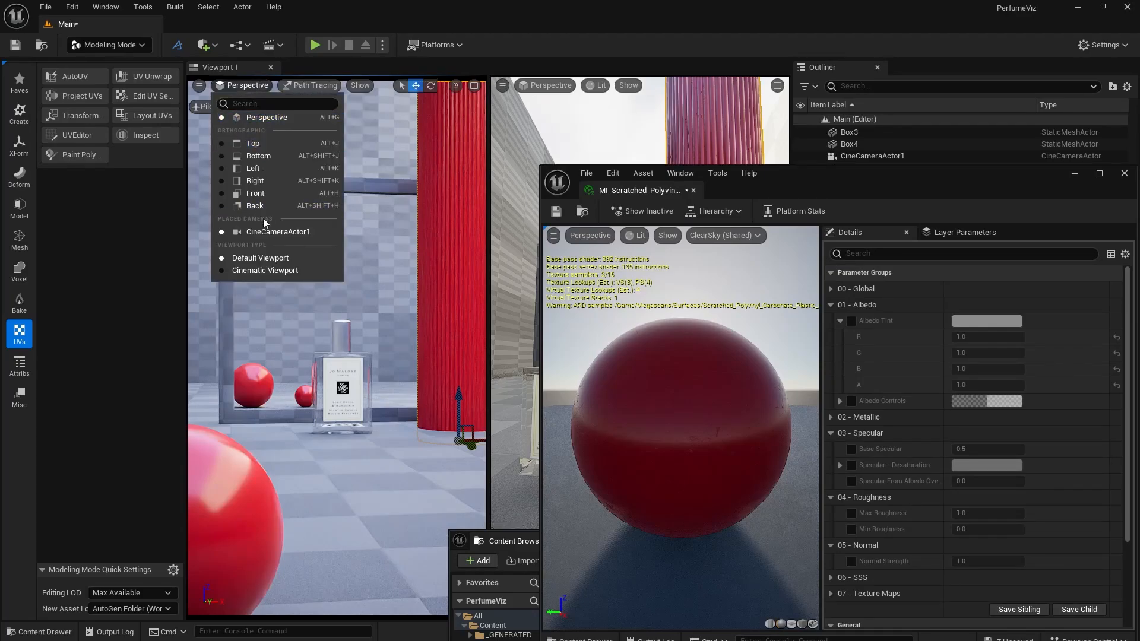
click(310, 85)
click(303, 127)
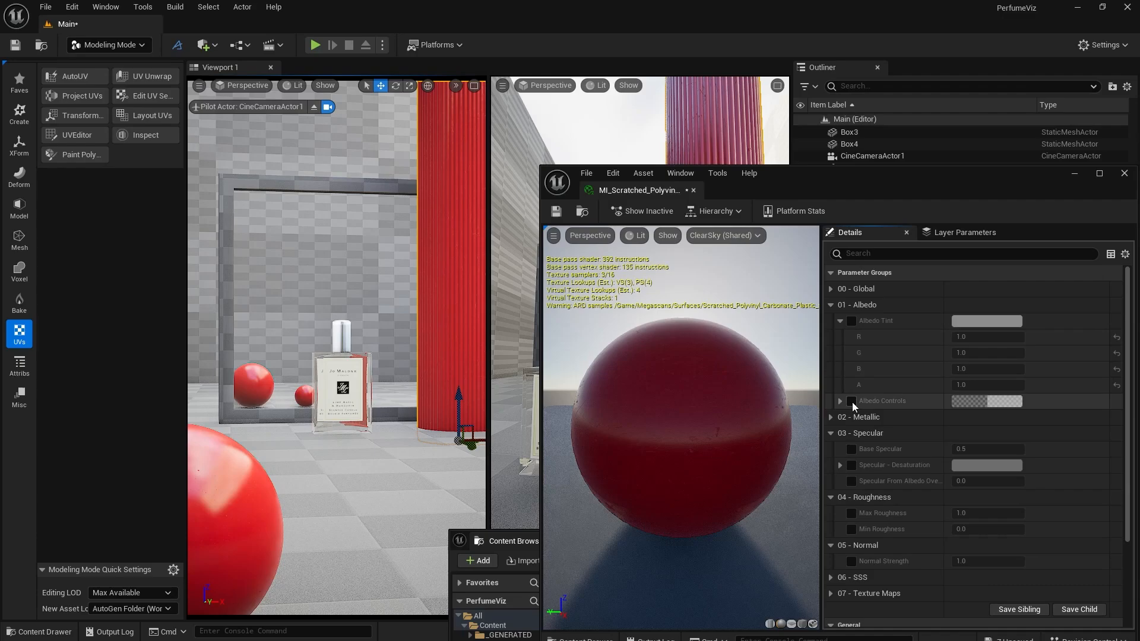
Enable the Albedo Controls of the scratched plastic material instance and set Saturation to 0.7
click(853, 402)
click(840, 401)
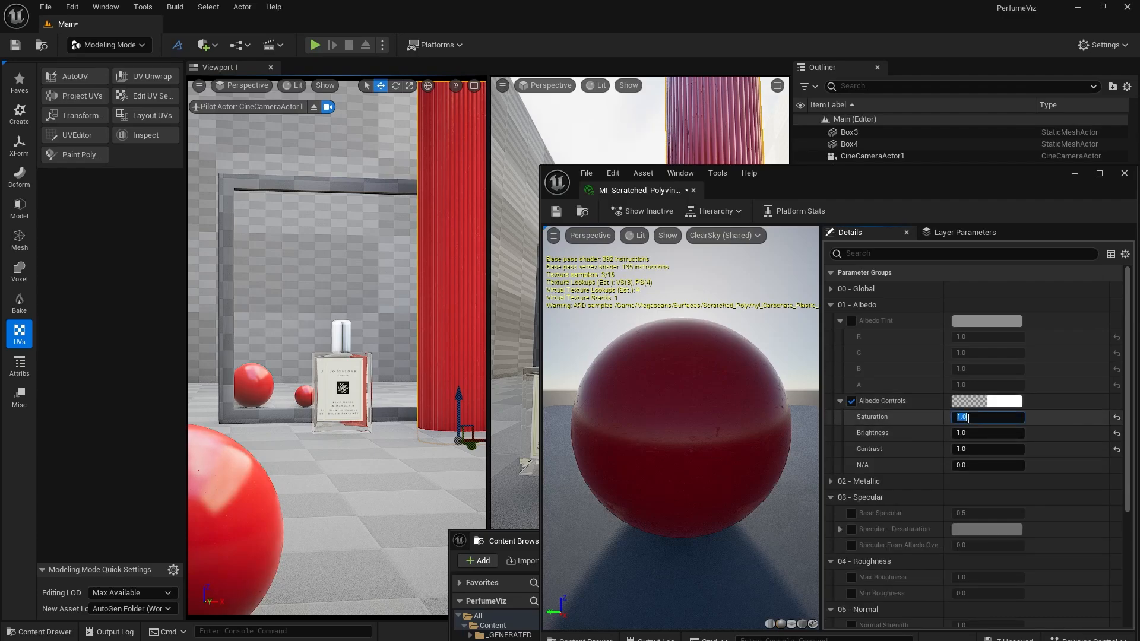
key(Return)
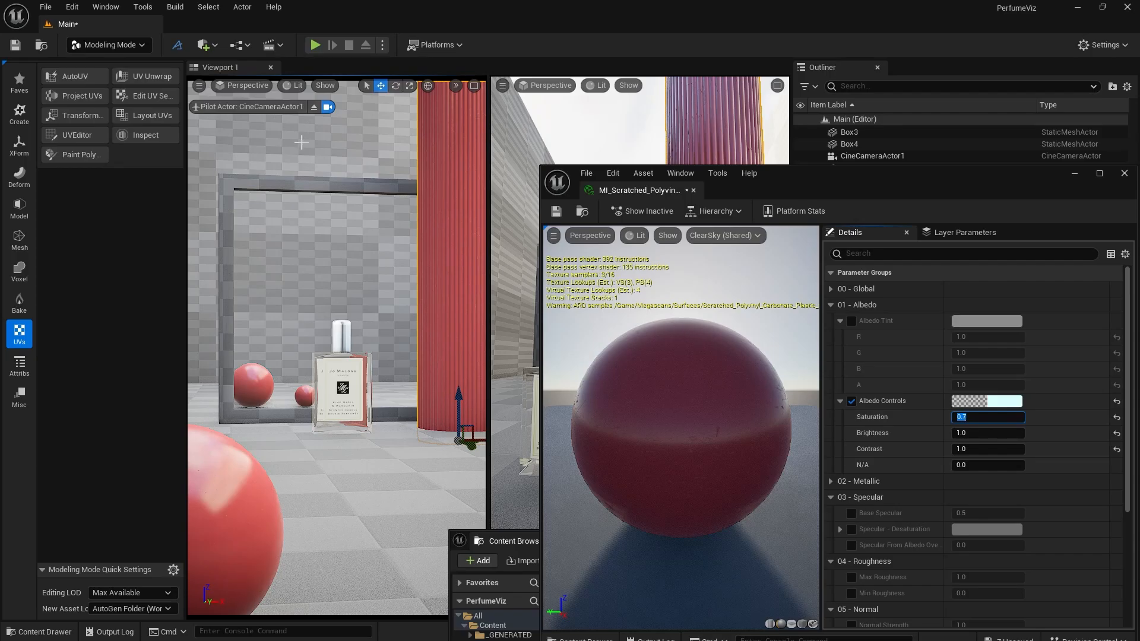
Switch the camera viewport to Path Tracing and enable the scratched plastic material's Albedo Tint with a saturated orange color
click(283, 84)
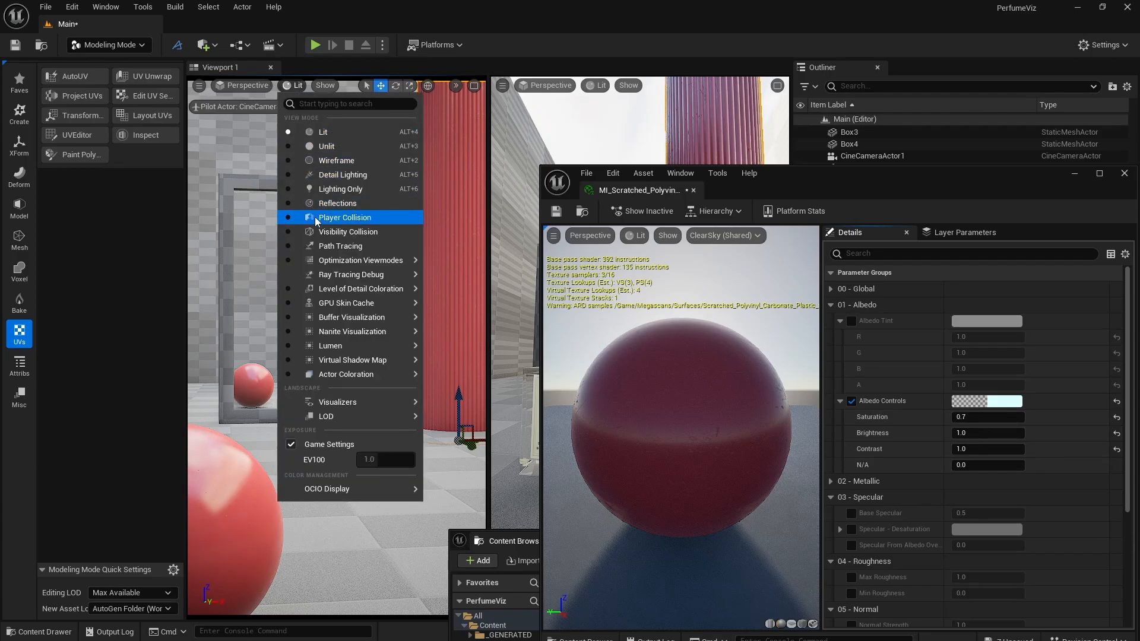
click(333, 246)
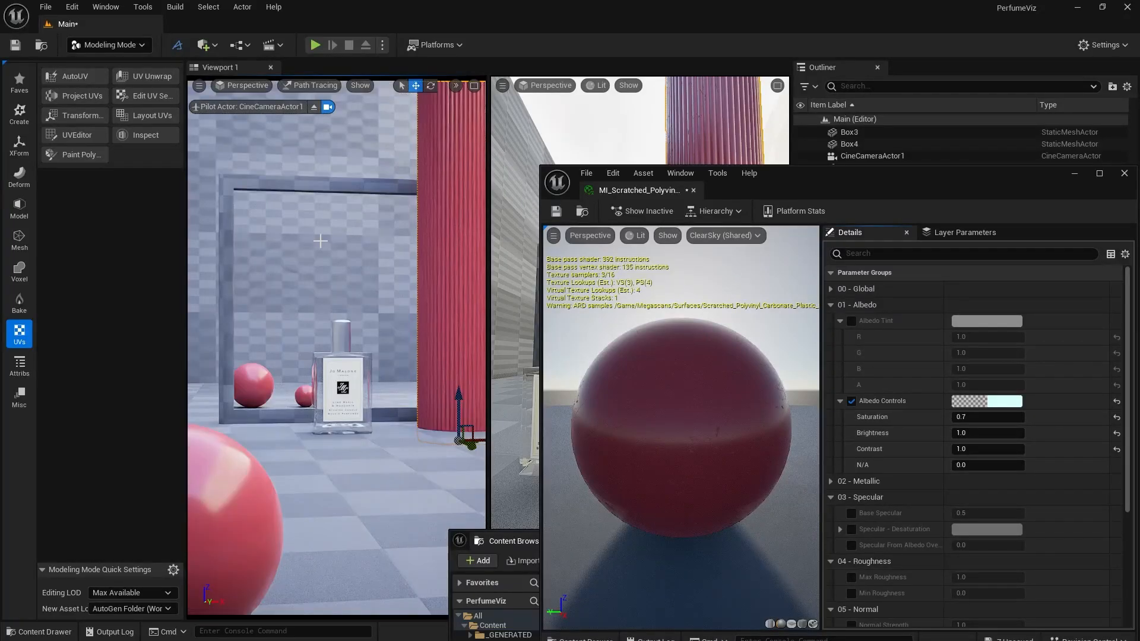
click(851, 321)
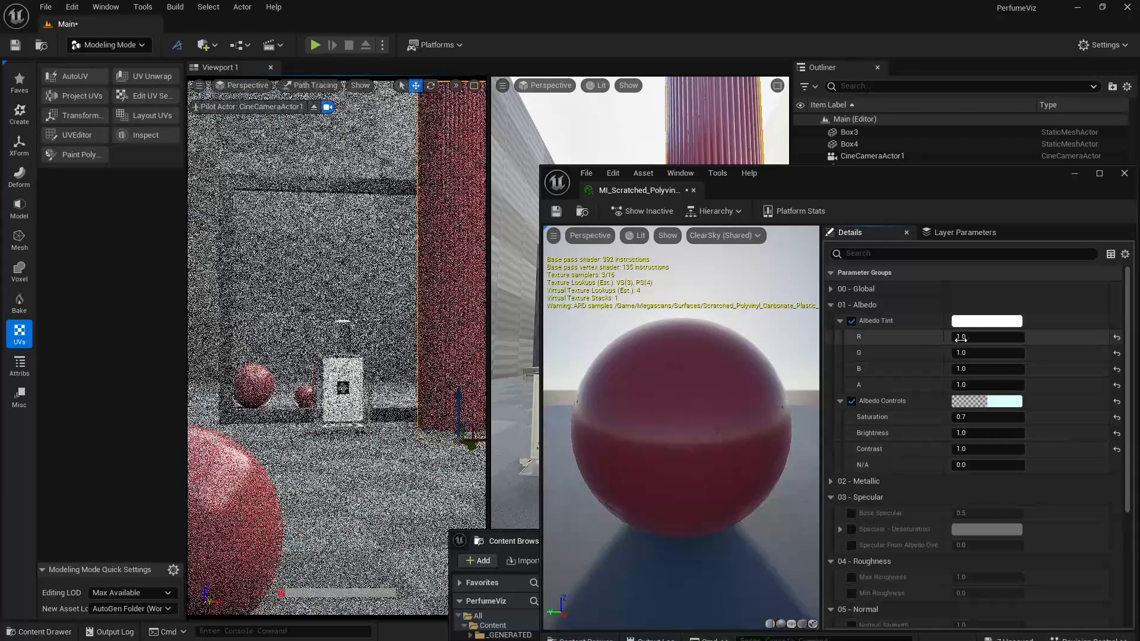
click(987, 323)
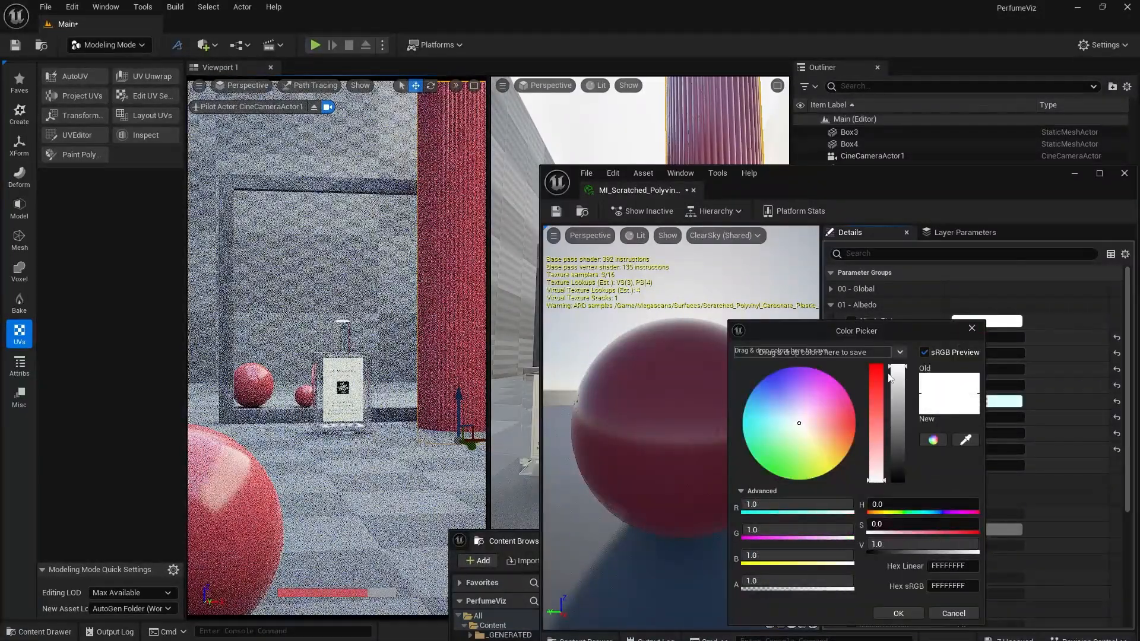
click(832, 444)
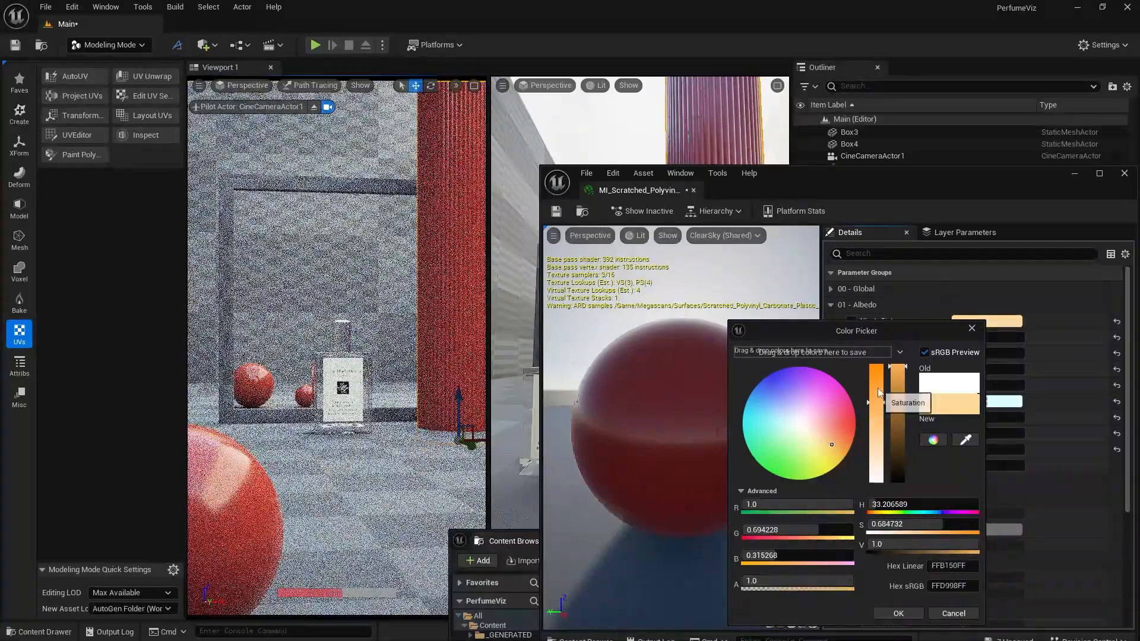
click(879, 390)
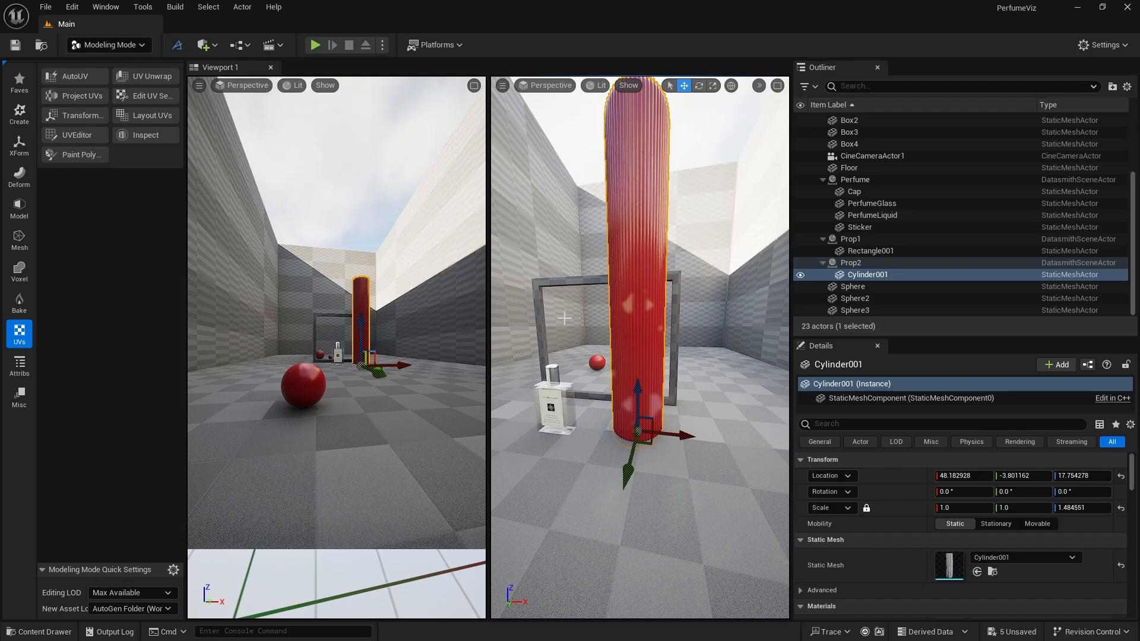
Look through CineCameraActor1 and add the downloaded Plywood surface to the project from the local Megascans in Quixel Bridge
click(246, 84)
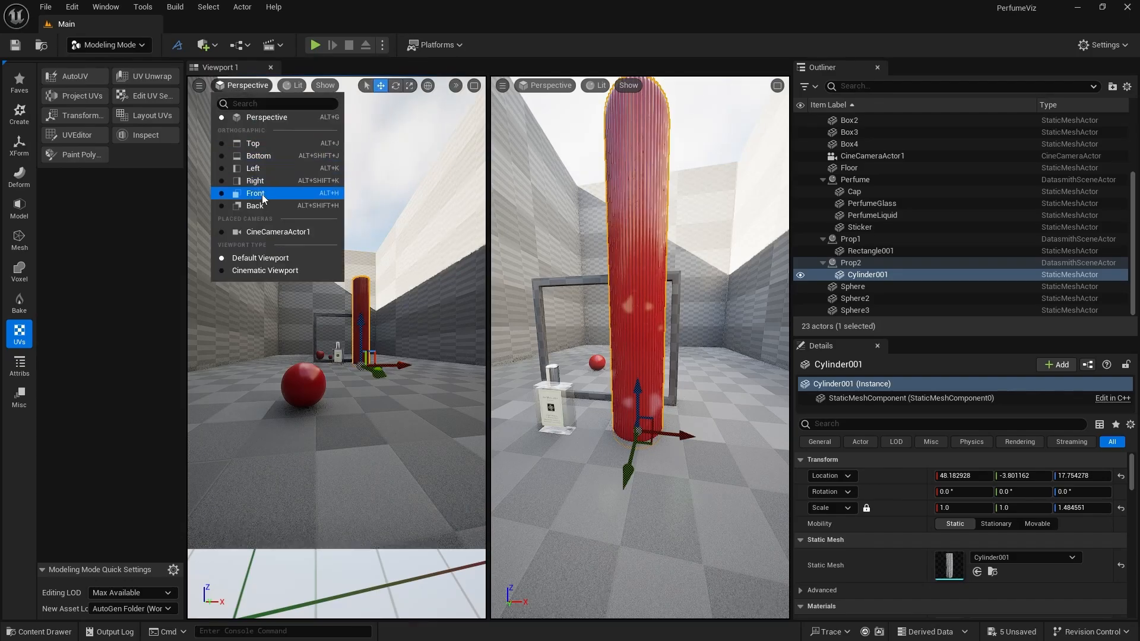
click(261, 231)
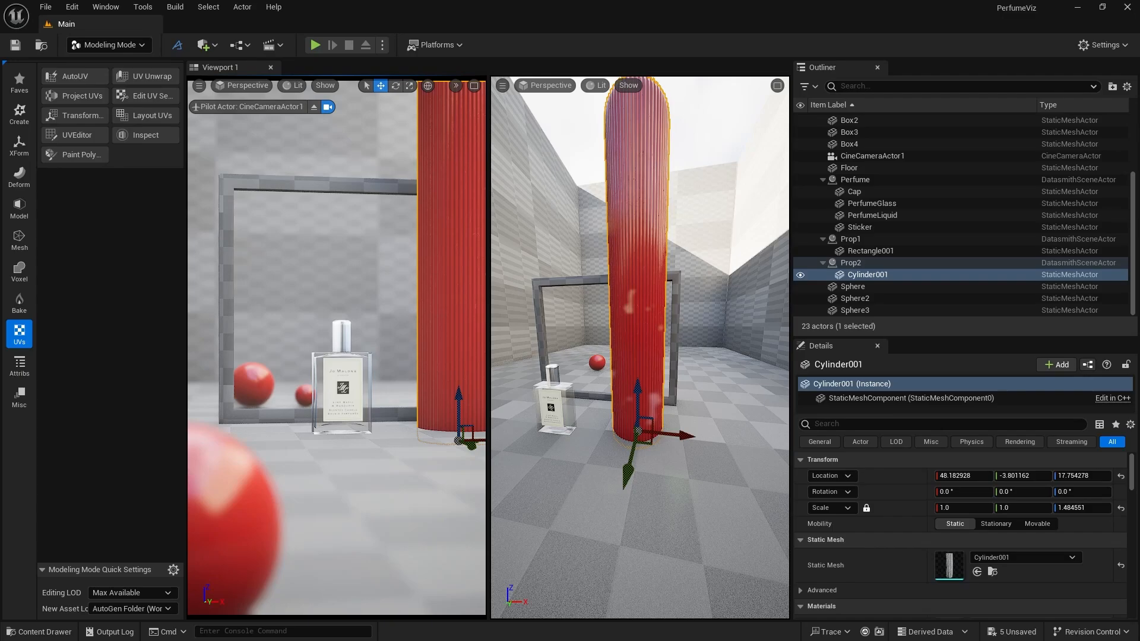
click(214, 45)
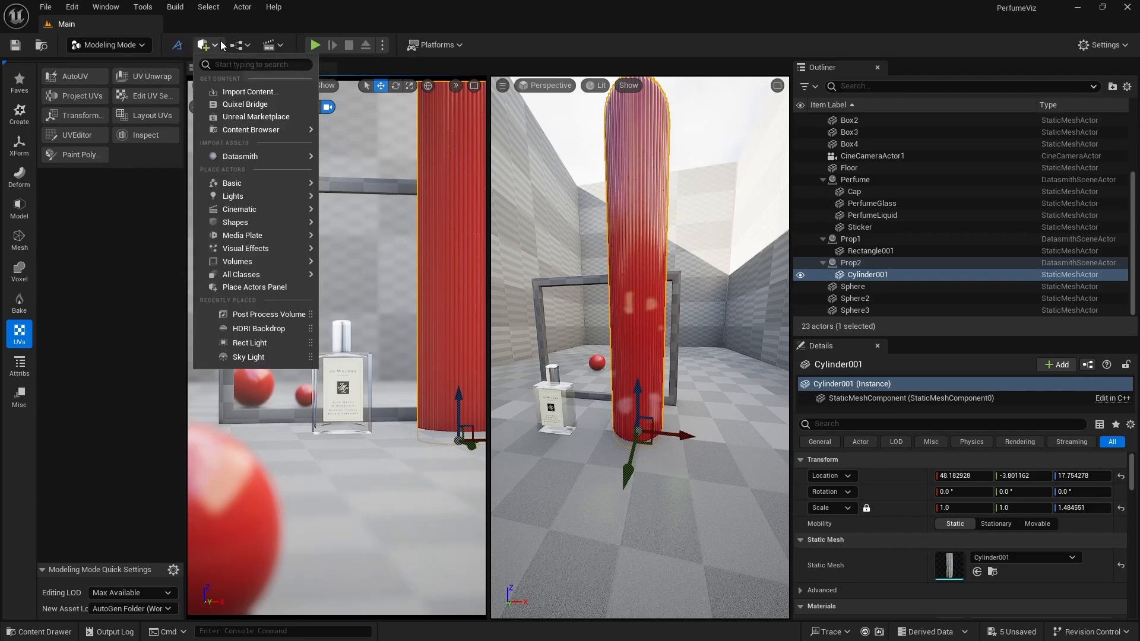
click(261, 110)
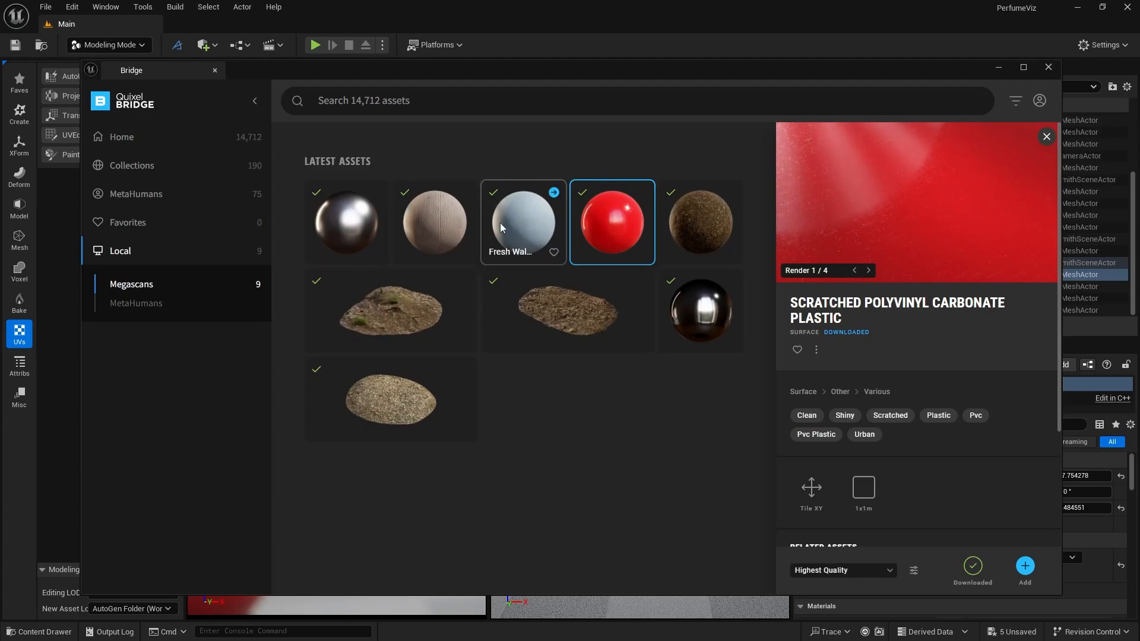
click(440, 257)
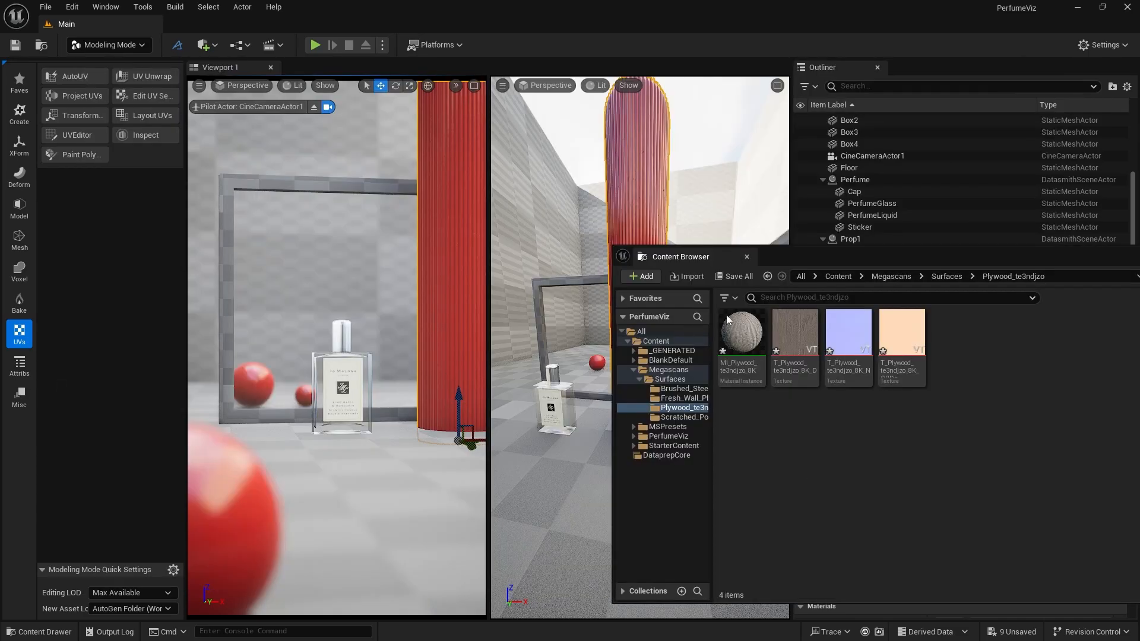
Apply the plywood material instance to the rectangular frame behind the perfume bottle
drag(742, 333, 539, 287)
drag(769, 258, 824, 291)
scroll(597, 318, up, 3)
right_drag(597, 318, 579, 319)
Start a UV projection on the frame Rectangle001 with projection type Box and default dimensions
click(527, 204)
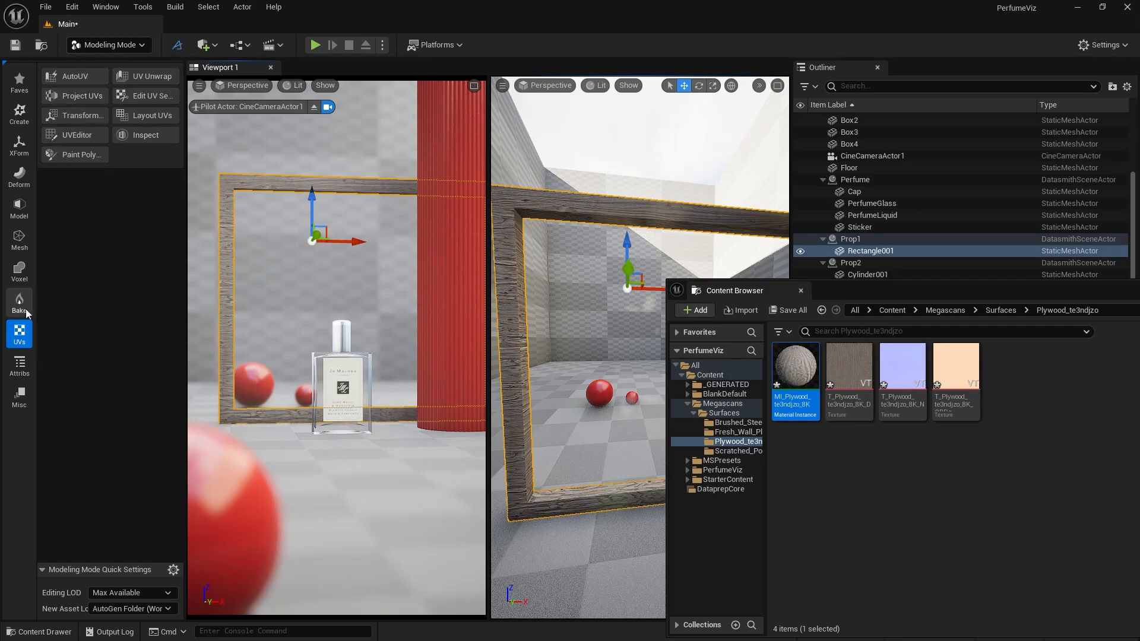
click(89, 97)
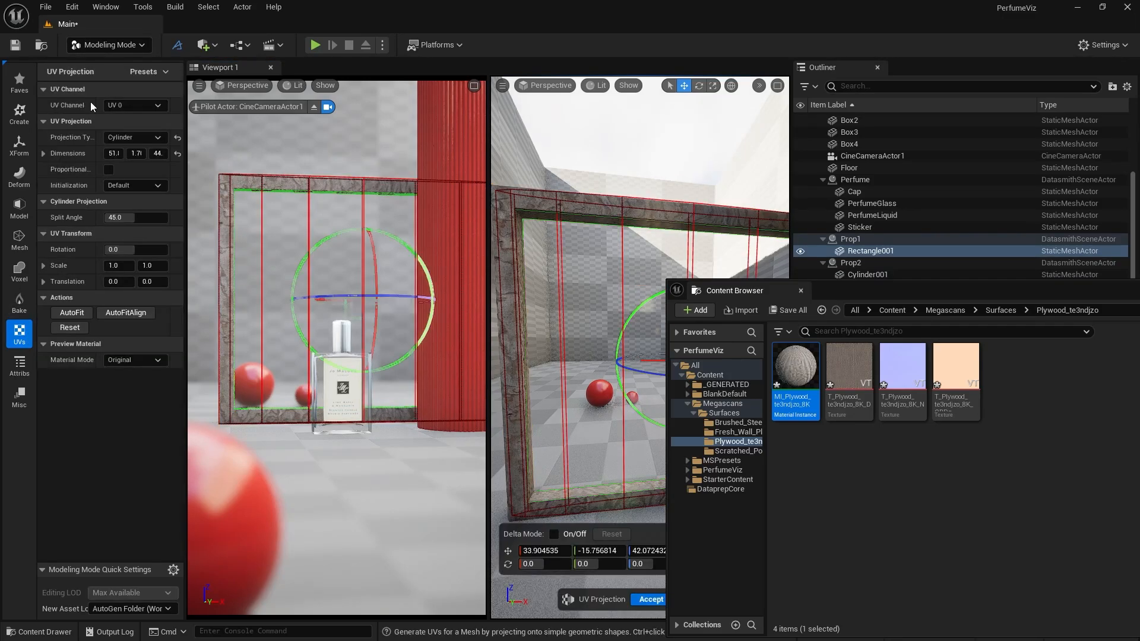
click(135, 137)
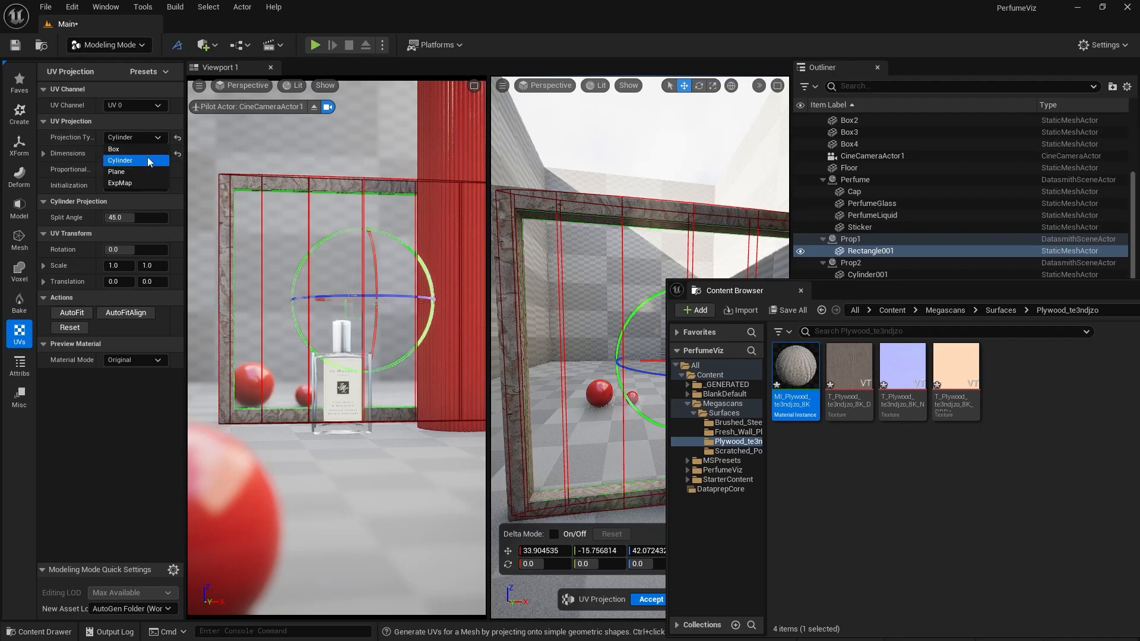
click(152, 155)
click(177, 154)
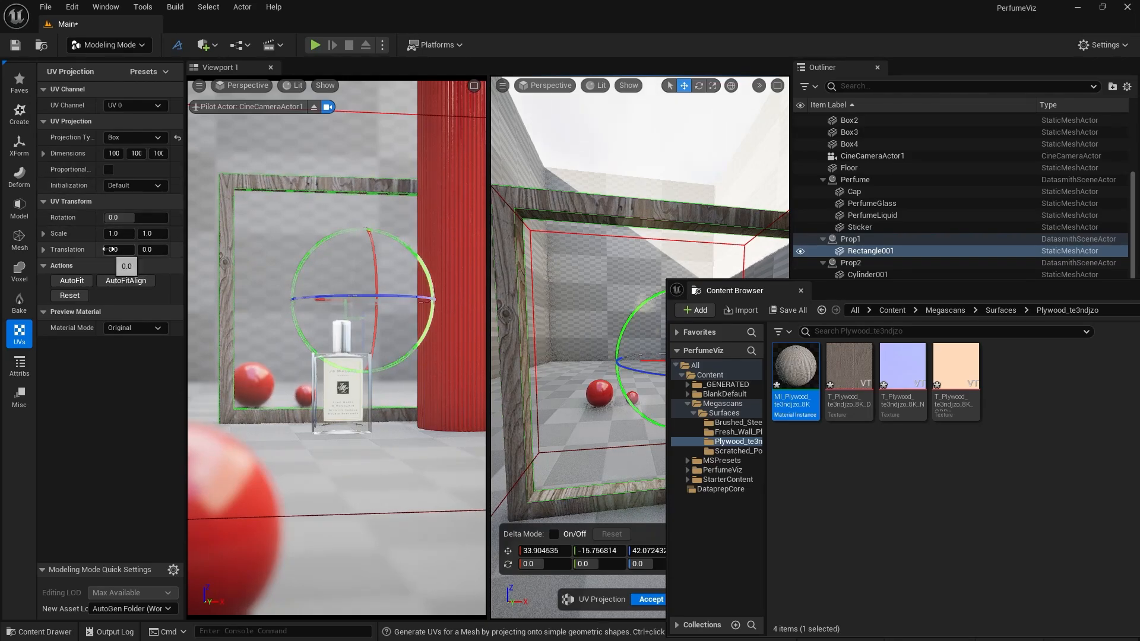
Set the frame's UV rotation to 90 and UV scale to about 3.91 by 1.92, accept the projection and save the level
drag(114, 233, 180, 233)
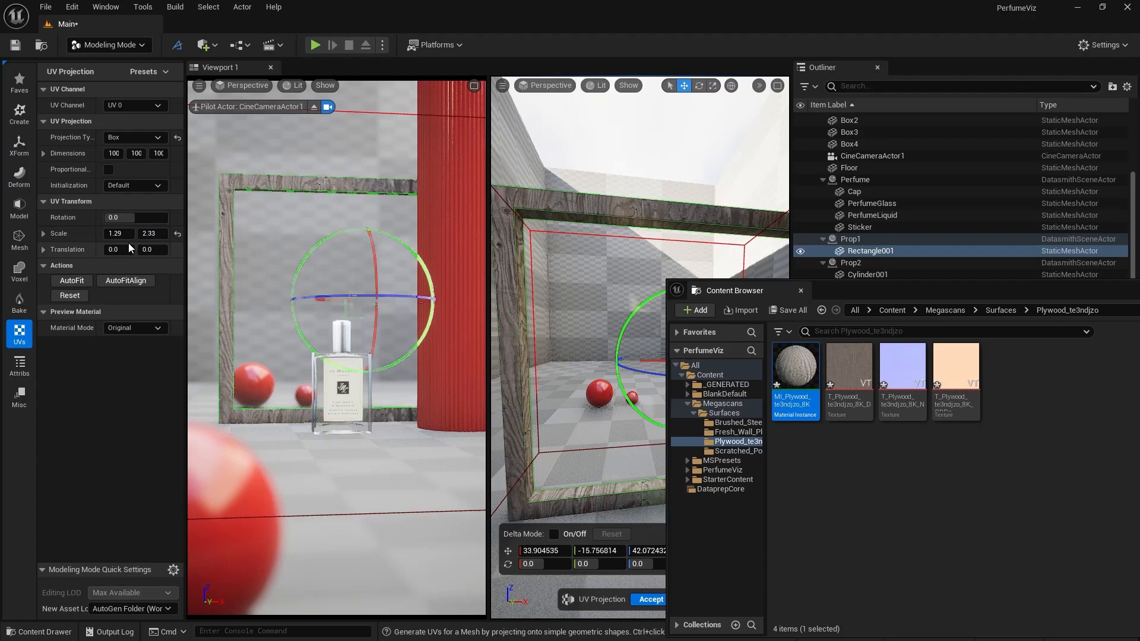
click(45, 249)
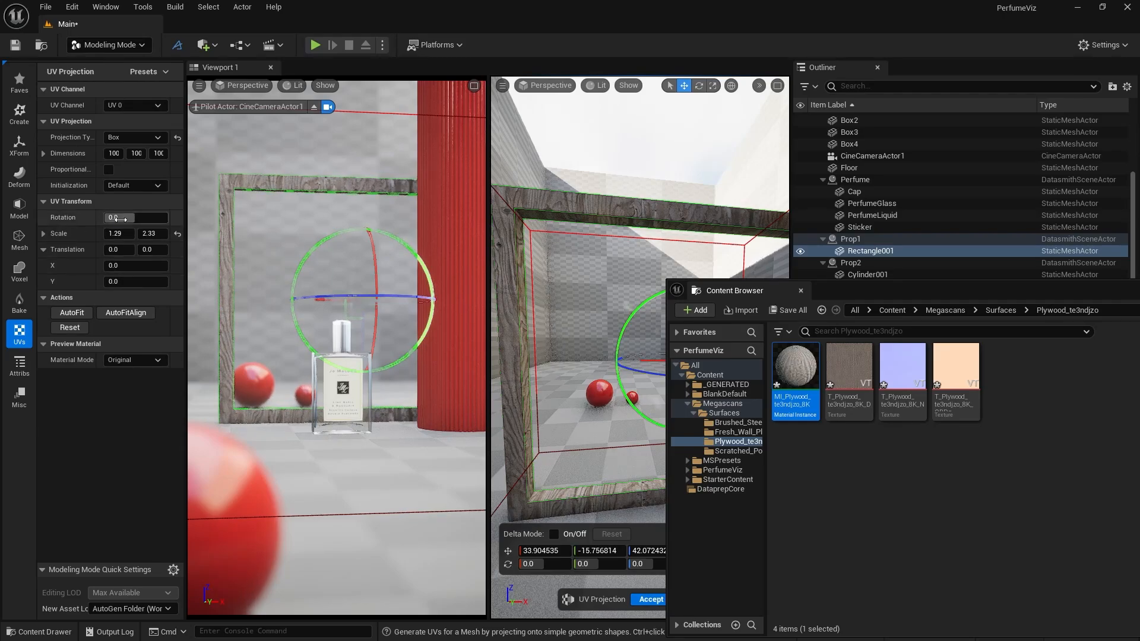
click(118, 218)
text(90)
key(Return)
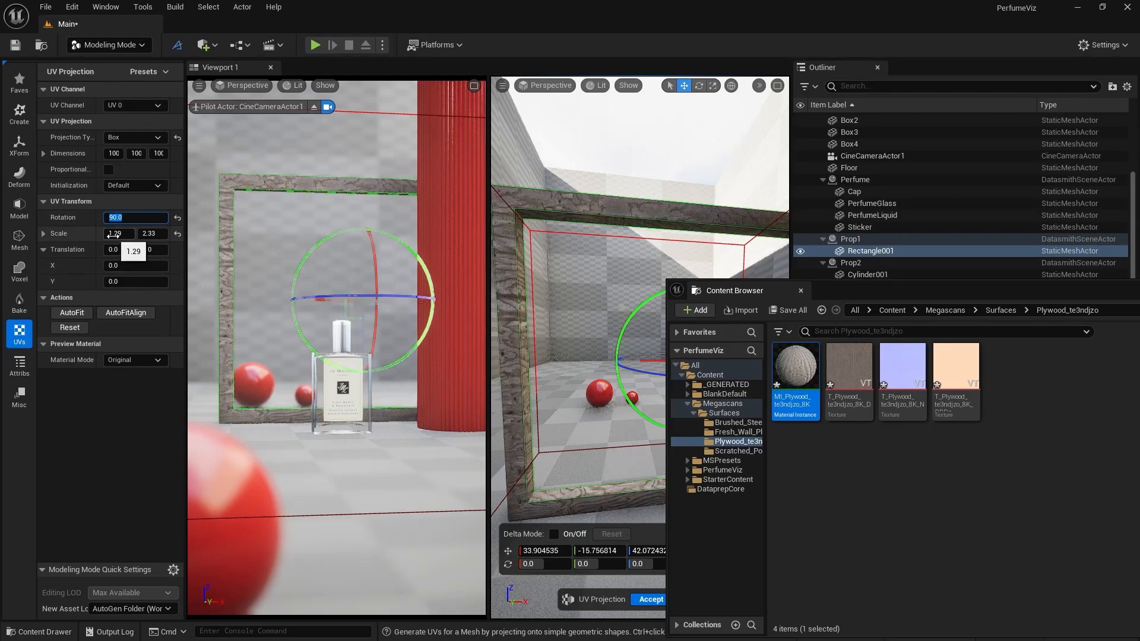
mouse_move(119, 233)
mouse_down()
mouse_move(193, 234)
mouse_move(132, 233)
mouse_up()
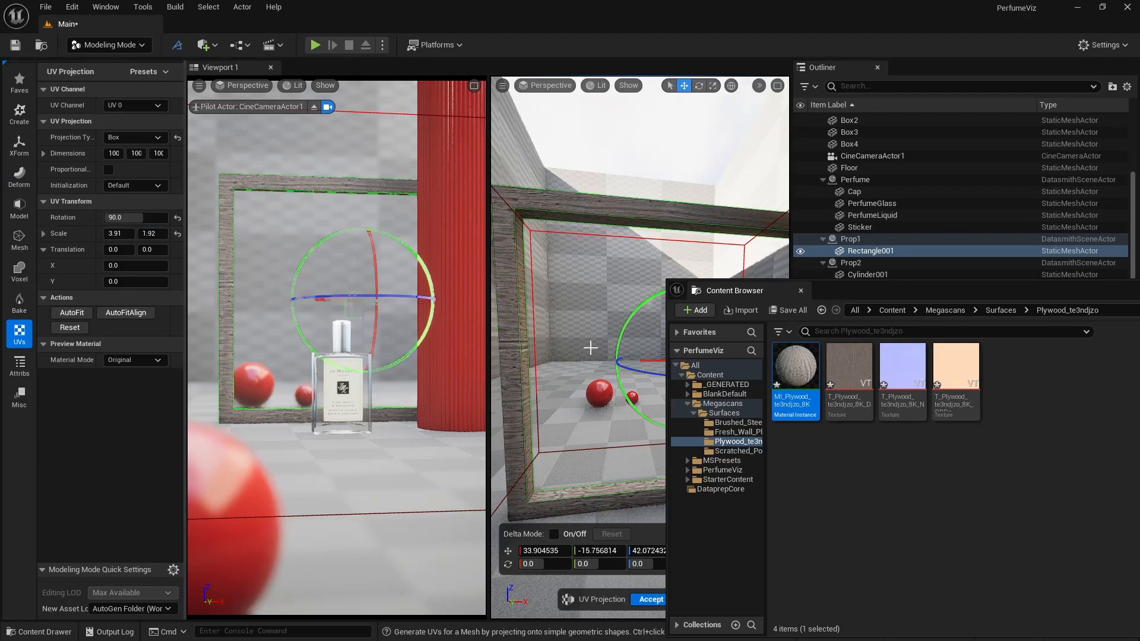
click(652, 600)
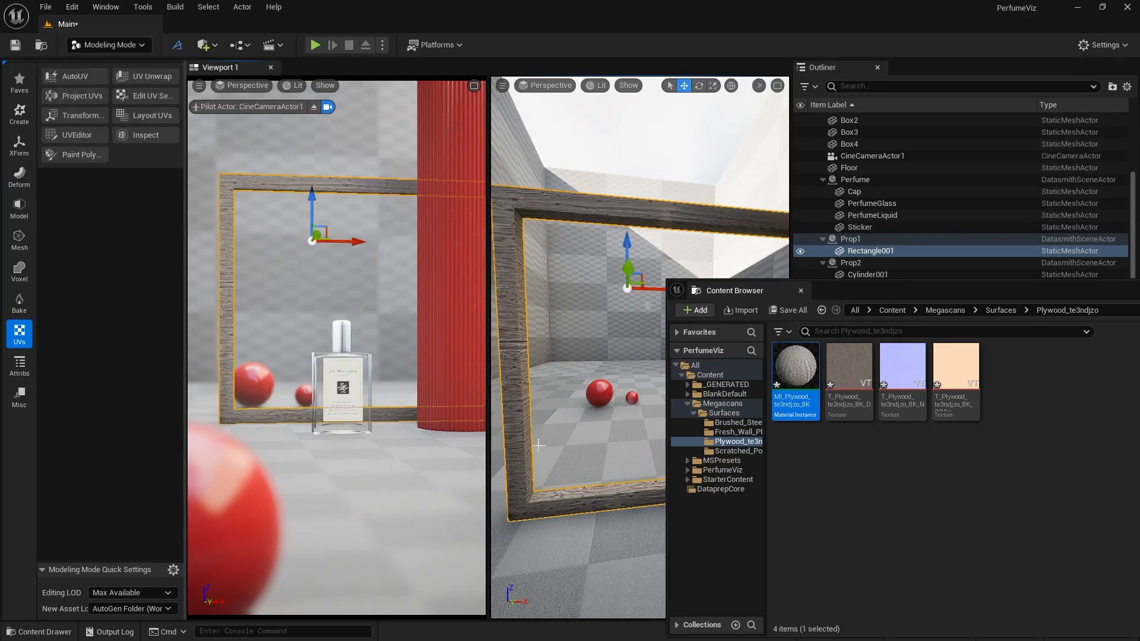
key(ctrl+s)
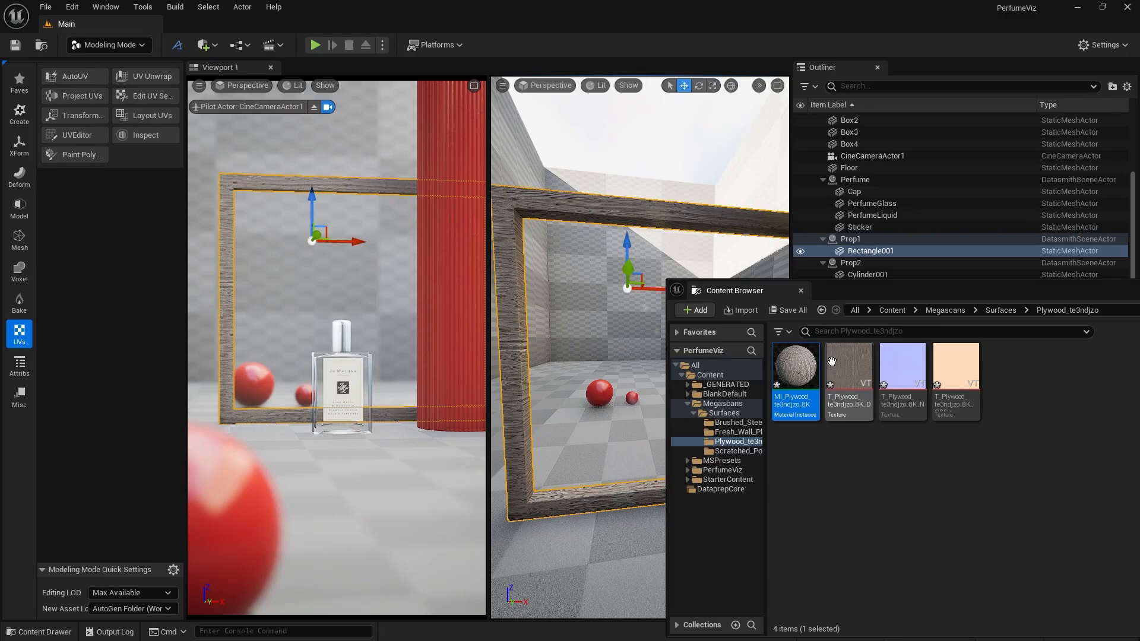
Open the plywood material instance and enable Albedo Tint with a dark blue of R 0.02691, G 0.059222, B 0.161458
double_click(795, 367)
drag(679, 224, 916, 135)
click(864, 269)
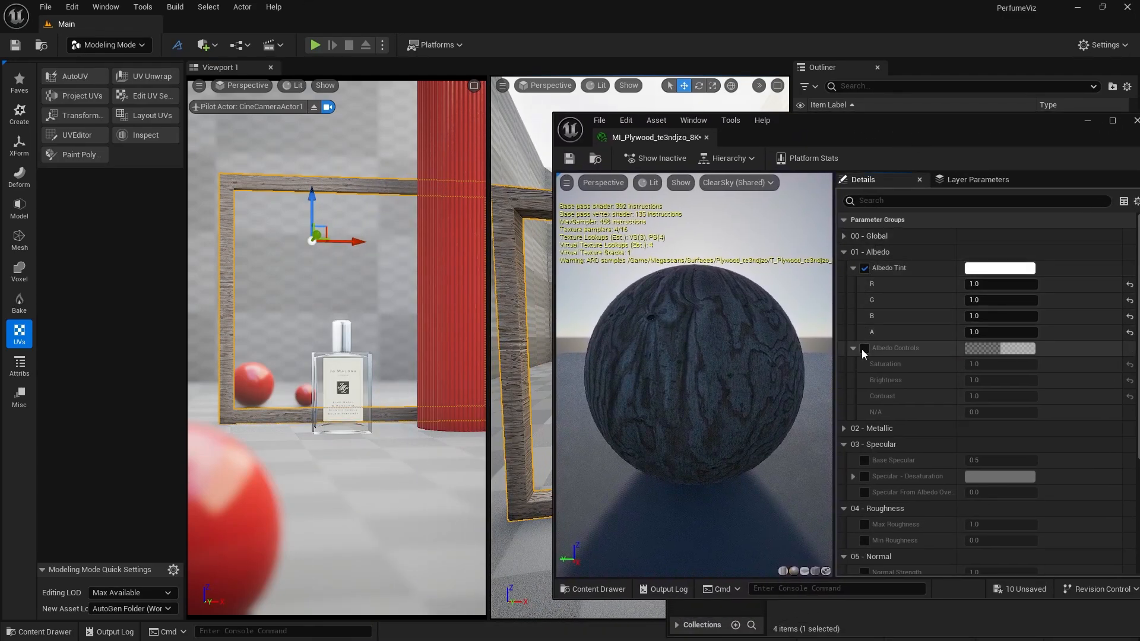
click(1000, 269)
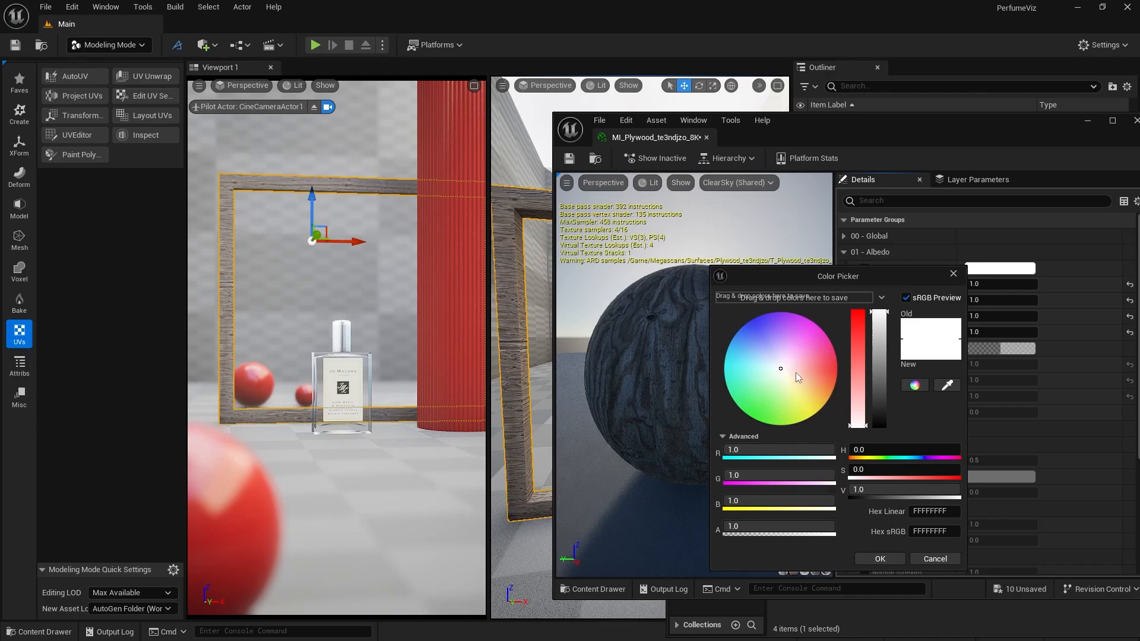
drag(796, 372, 752, 339)
drag(879, 401, 879, 408)
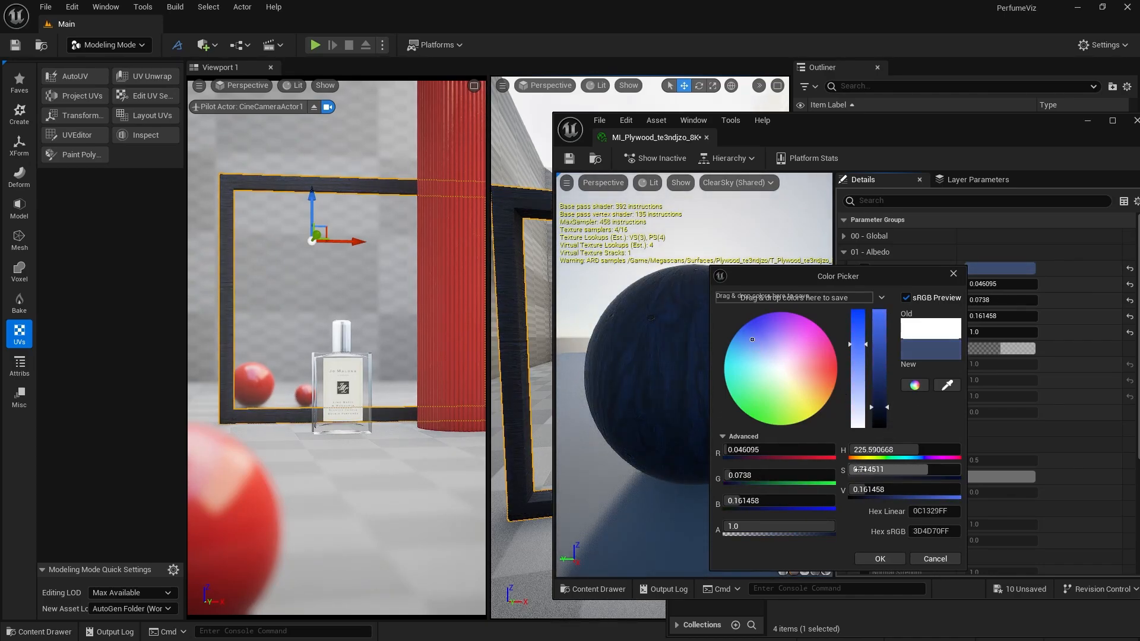
drag(858, 333, 858, 330)
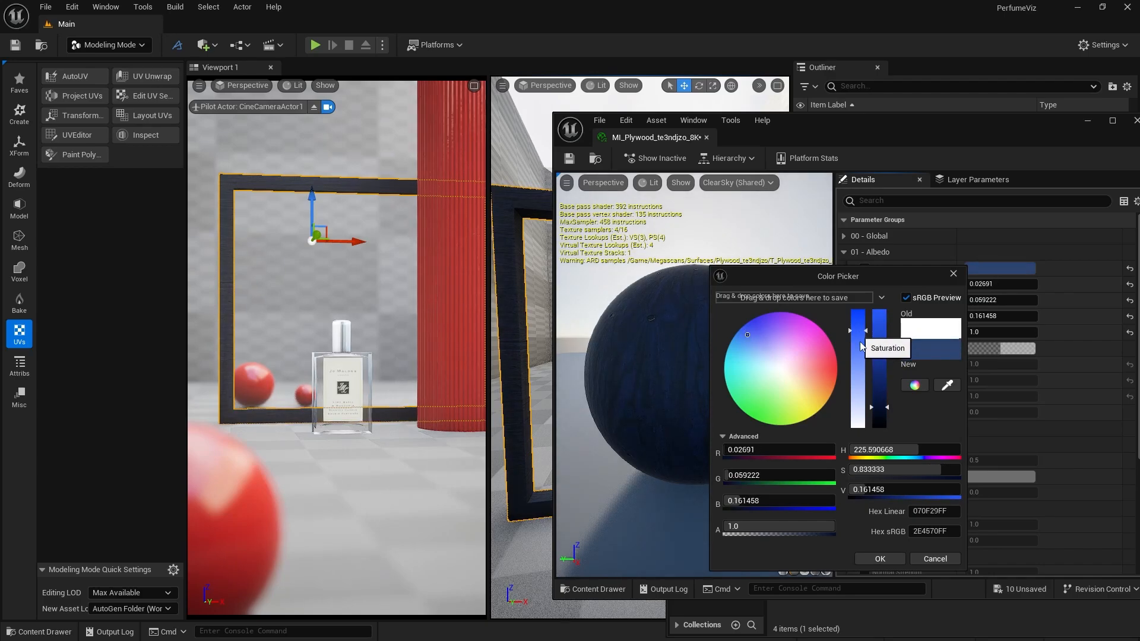
click(880, 559)
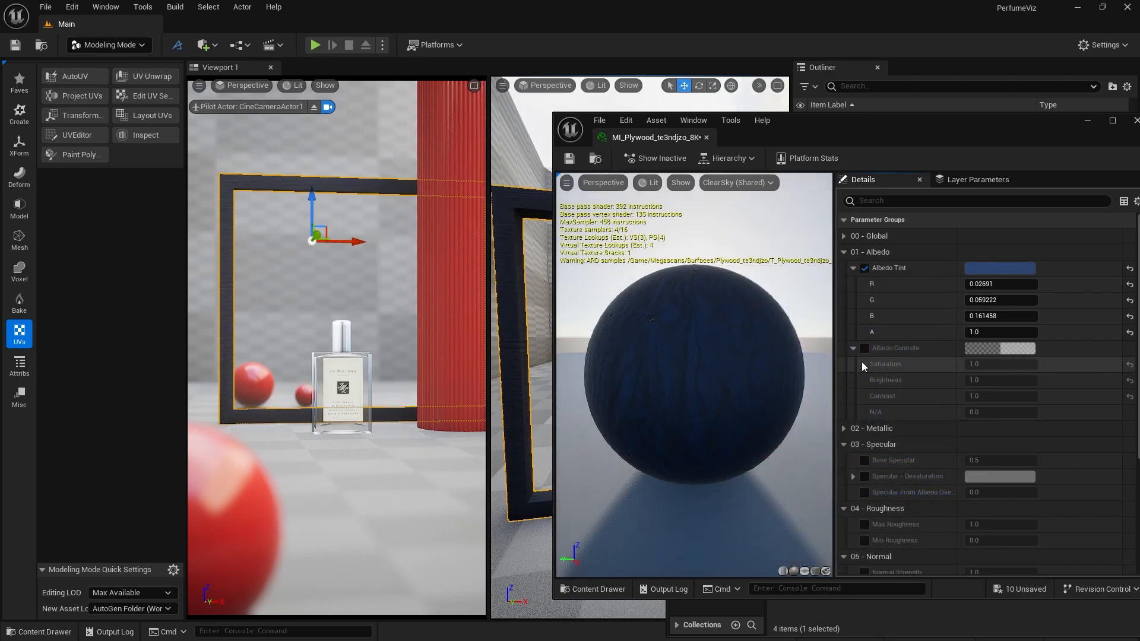
Enable the plywood material's Specular From Albedo, Max Roughness and Min Roughness parameters, and set Max Roughness to 0.75
click(864, 492)
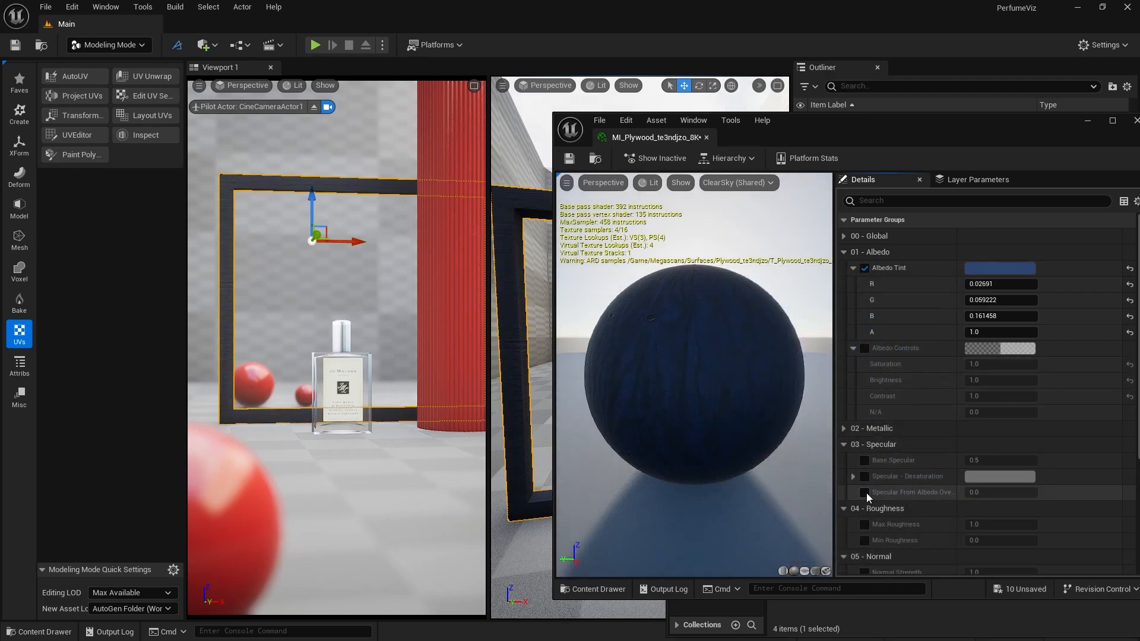
click(864, 524)
click(864, 540)
click(991, 525)
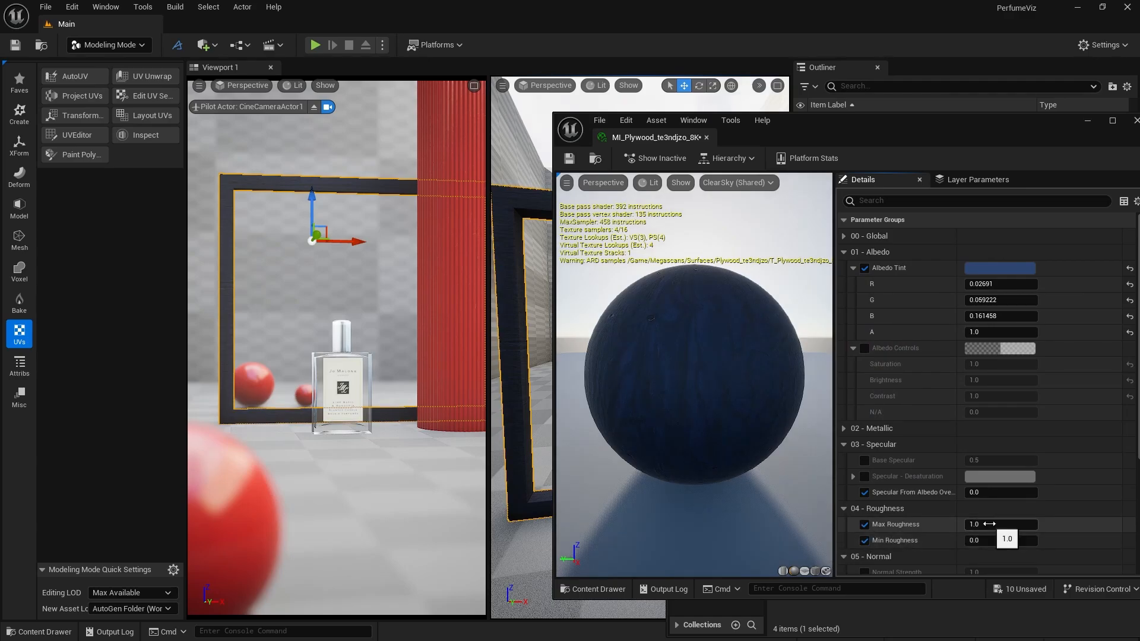
text(.75)
key(Return)
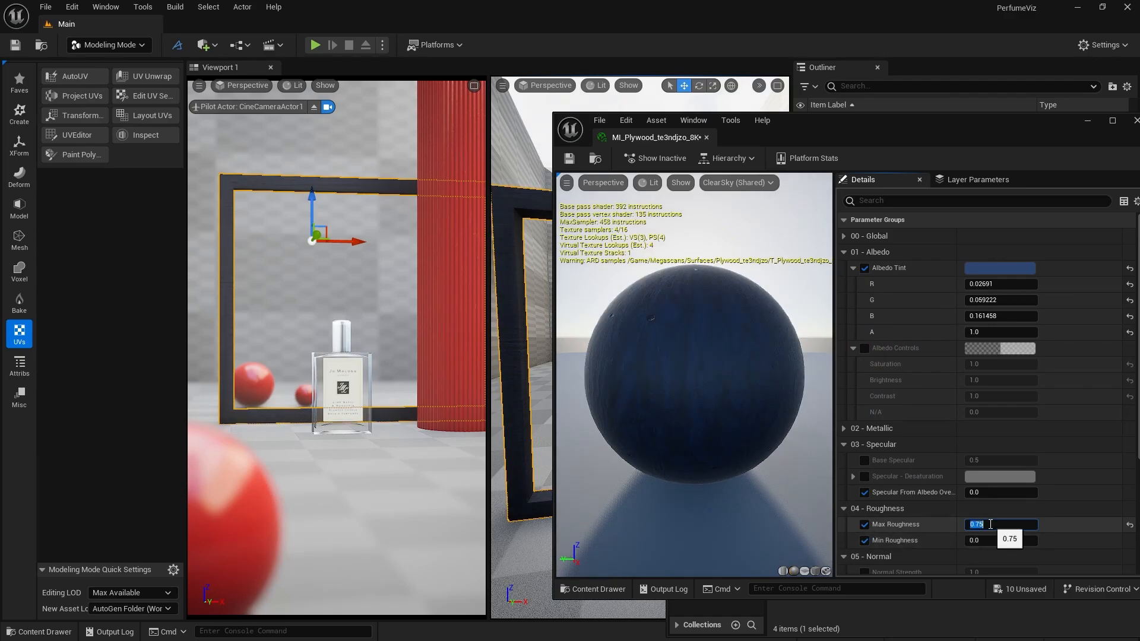
Enable Base Specular at 1.0 and set Specular From Albedo to 0.64 on the plywood material instance
click(864, 460)
click(978, 461)
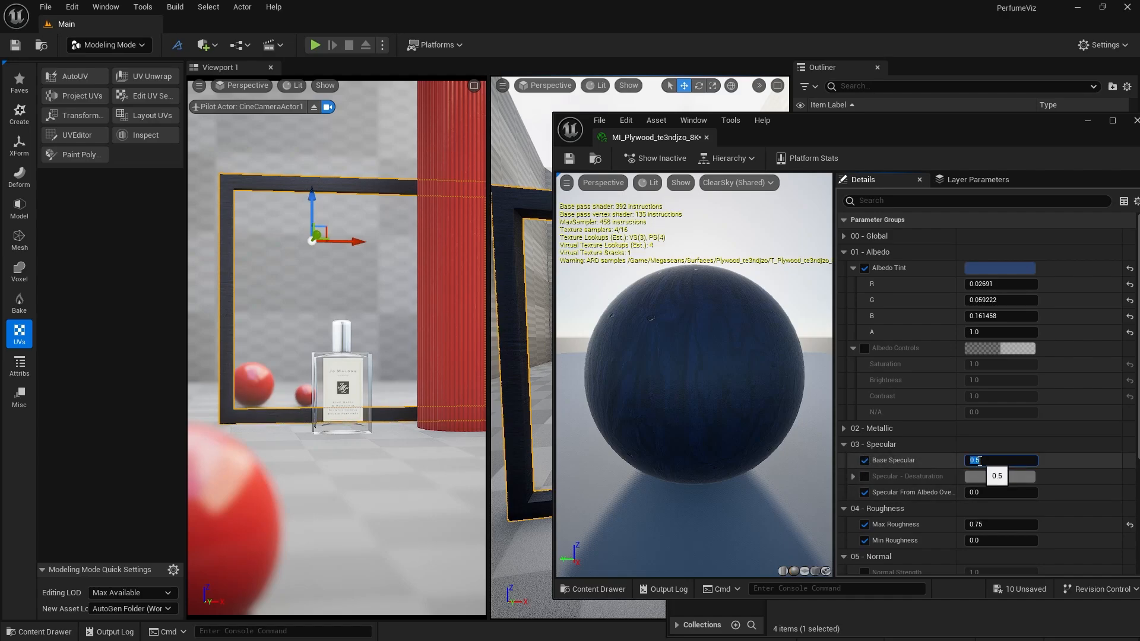
text(1)
key(Return)
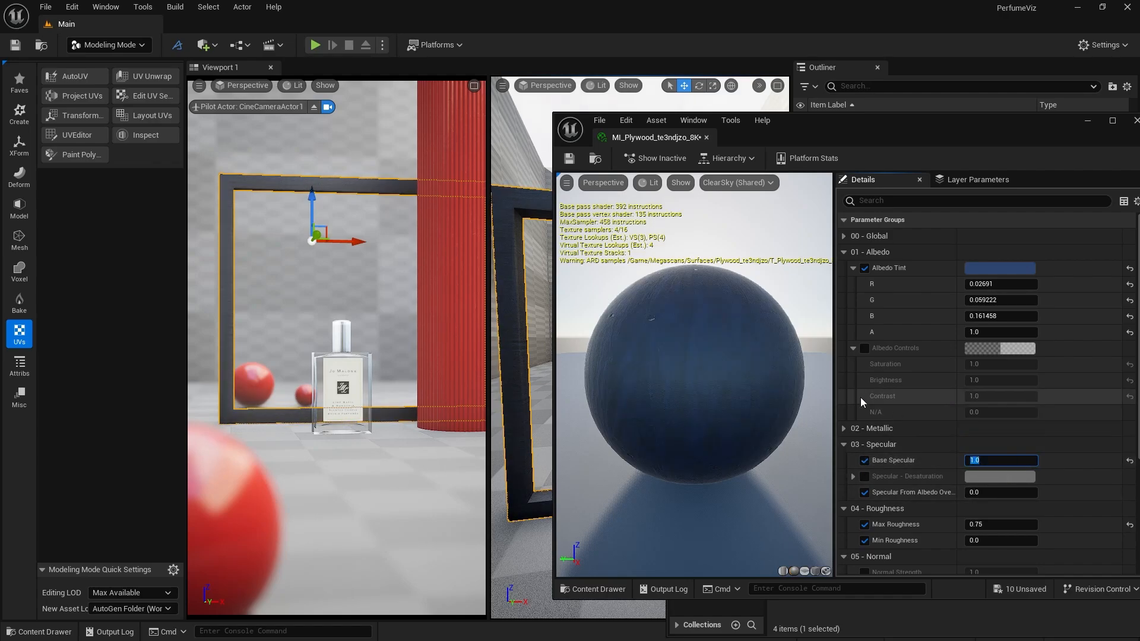
drag(981, 493, 1012, 493)
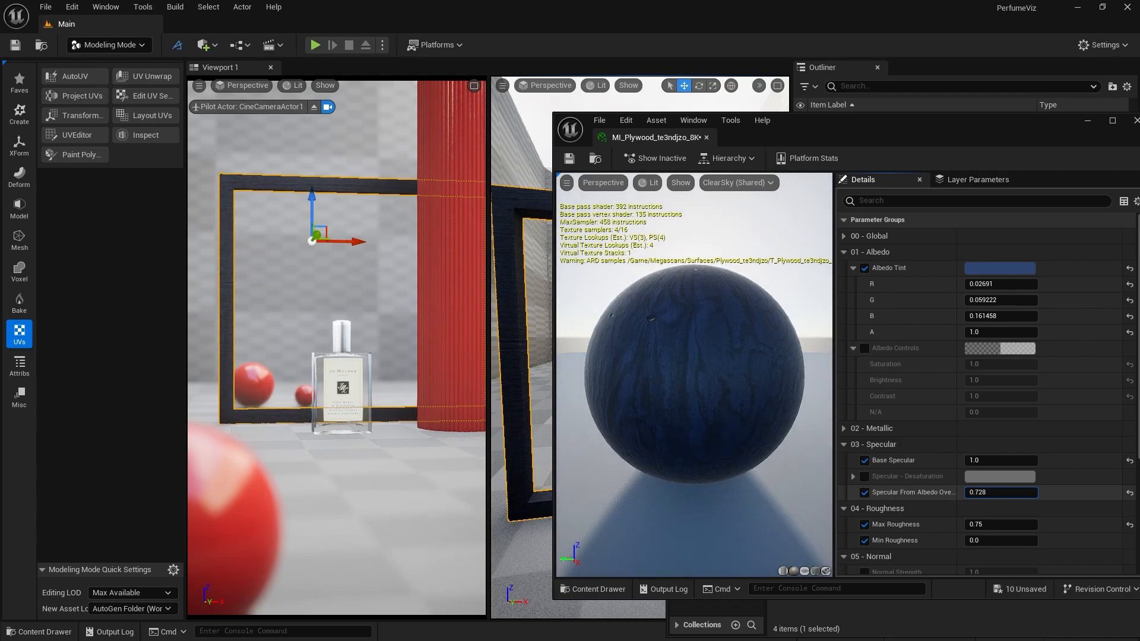
drag(1013, 492, 1012, 492)
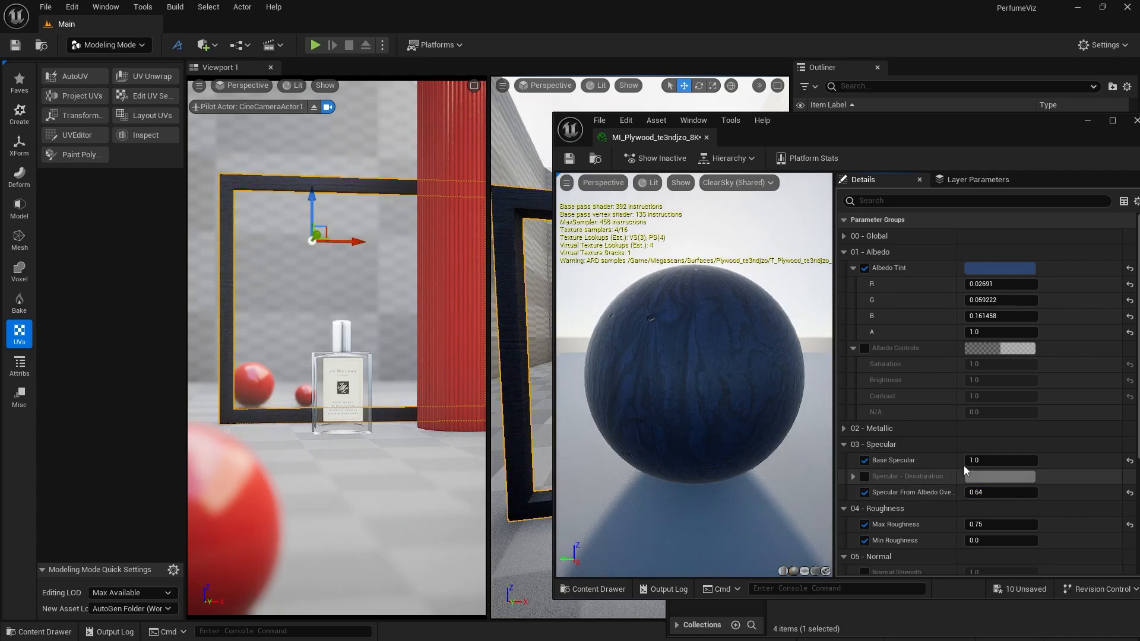
Close the plywood material instance editor and the Content Browser to return to the level viewports
click(707, 137)
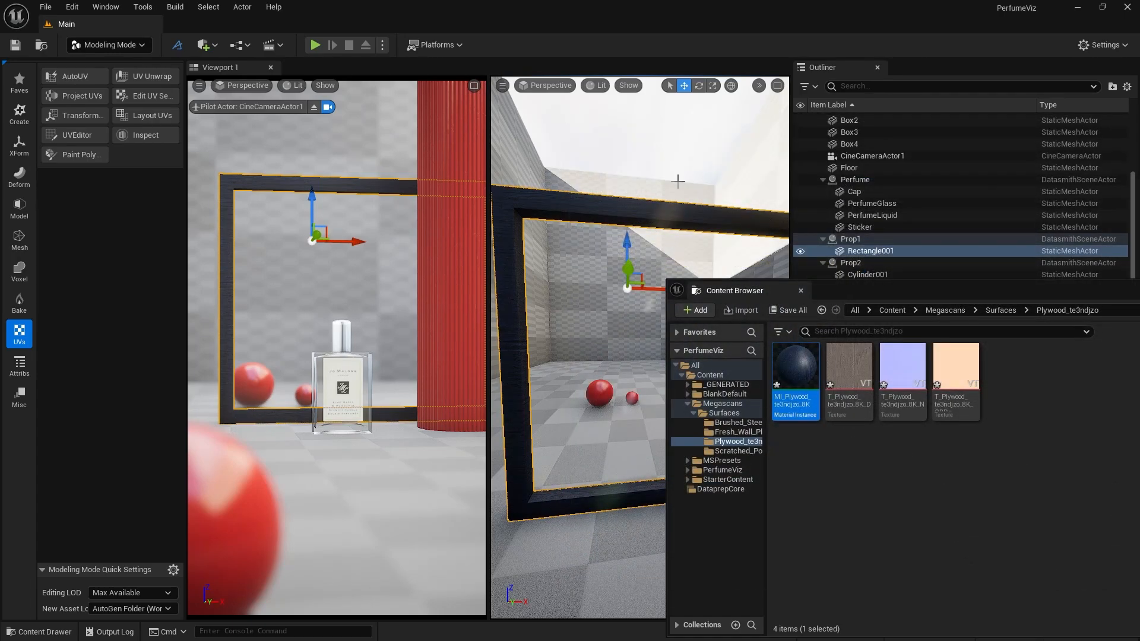
click(801, 290)
key(s)
mouse_move(689, 407)
right_down()
mouse_move(654, 380)
mouse_move(688, 407)
right_up()
right_drag(647, 352, 641, 333)
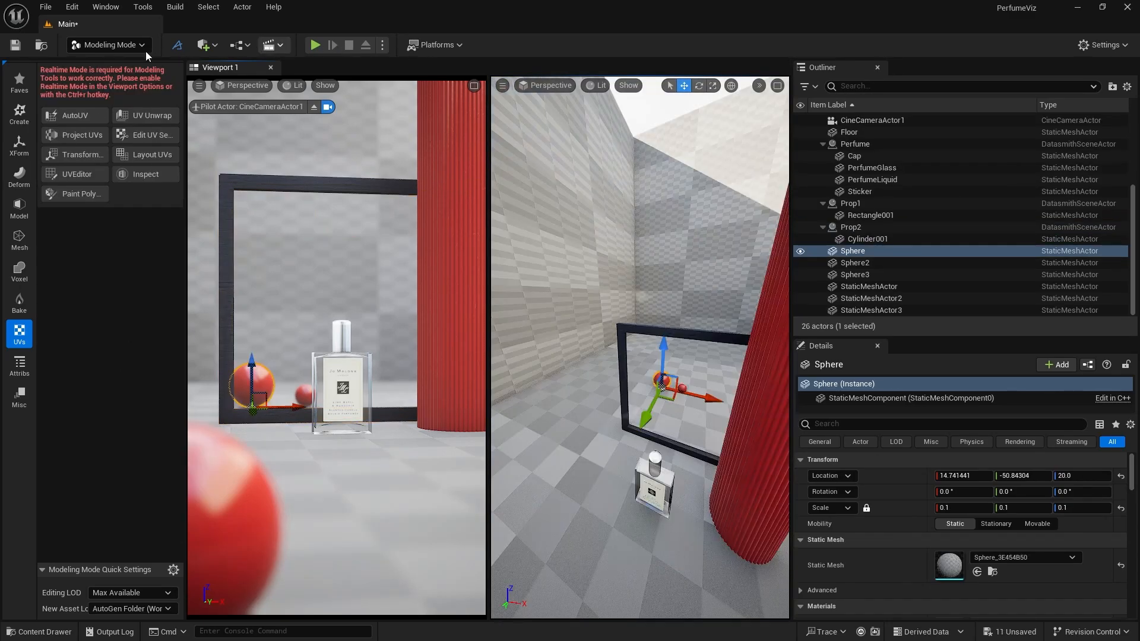
In Selection Mode, pick the Fresh Wall Plaster surface from Quixel Bridge and apply its material instance to the floor
click(109, 45)
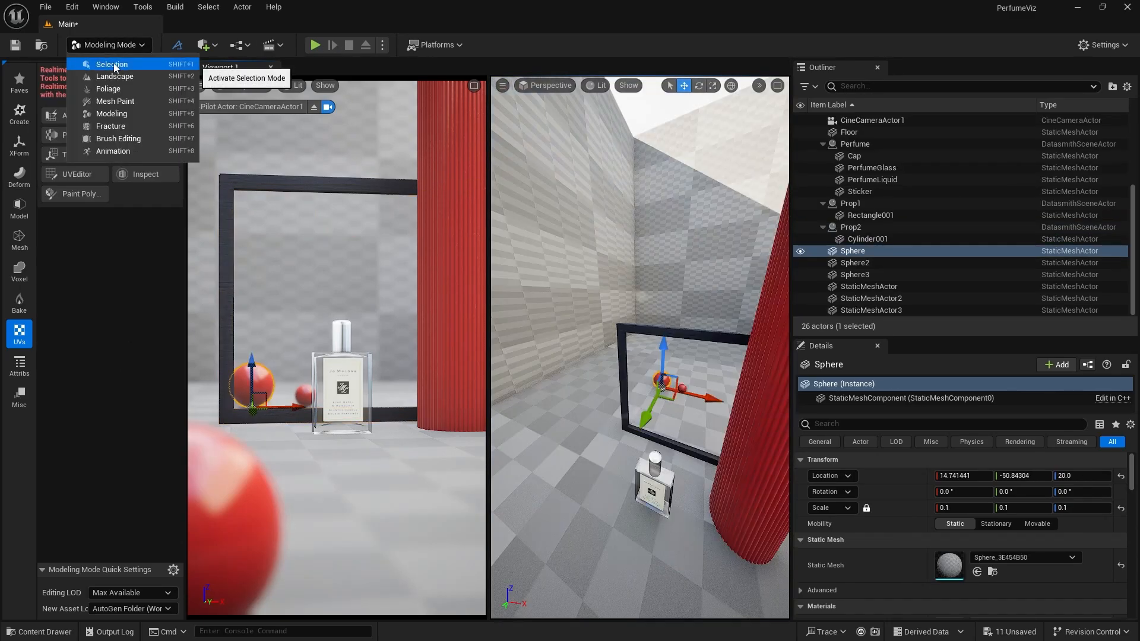
click(113, 61)
click(205, 45)
click(244, 104)
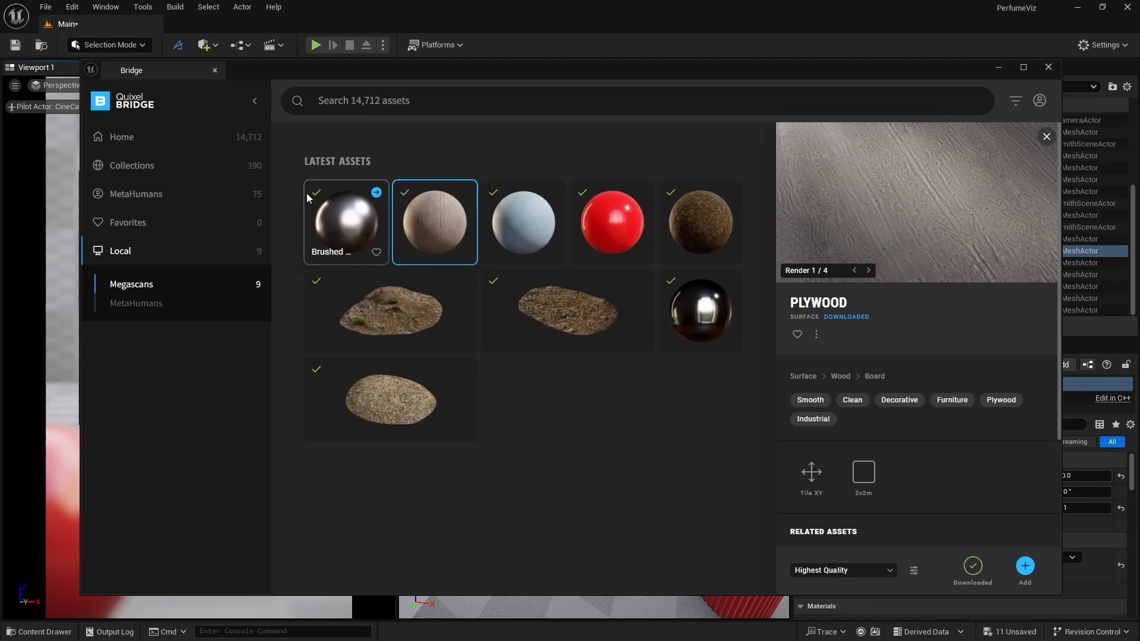
click(552, 258)
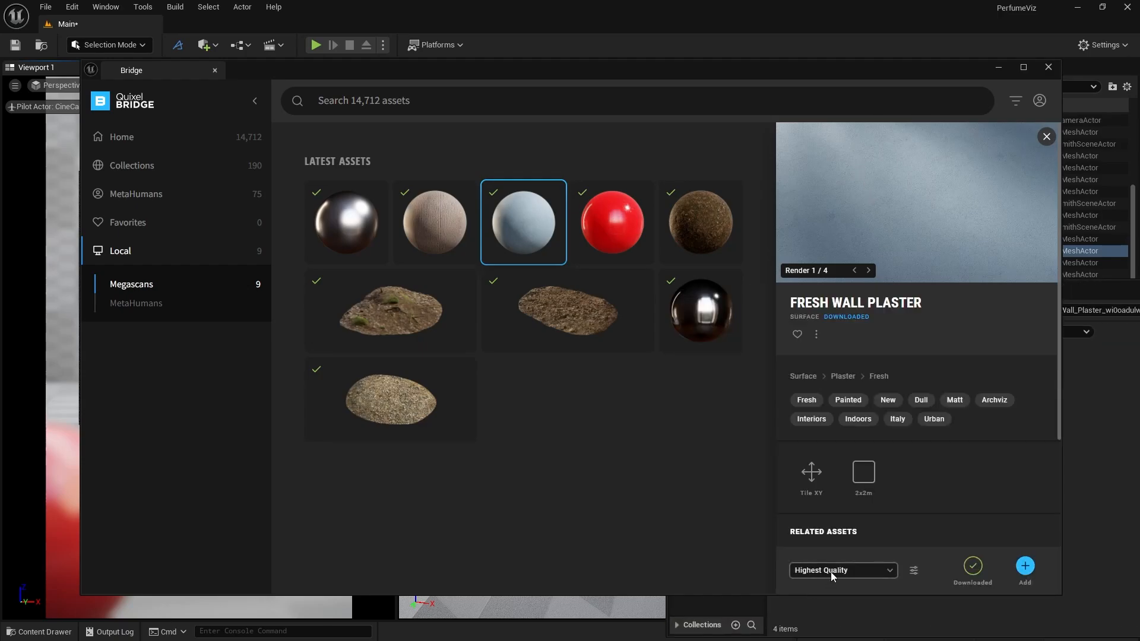
click(998, 67)
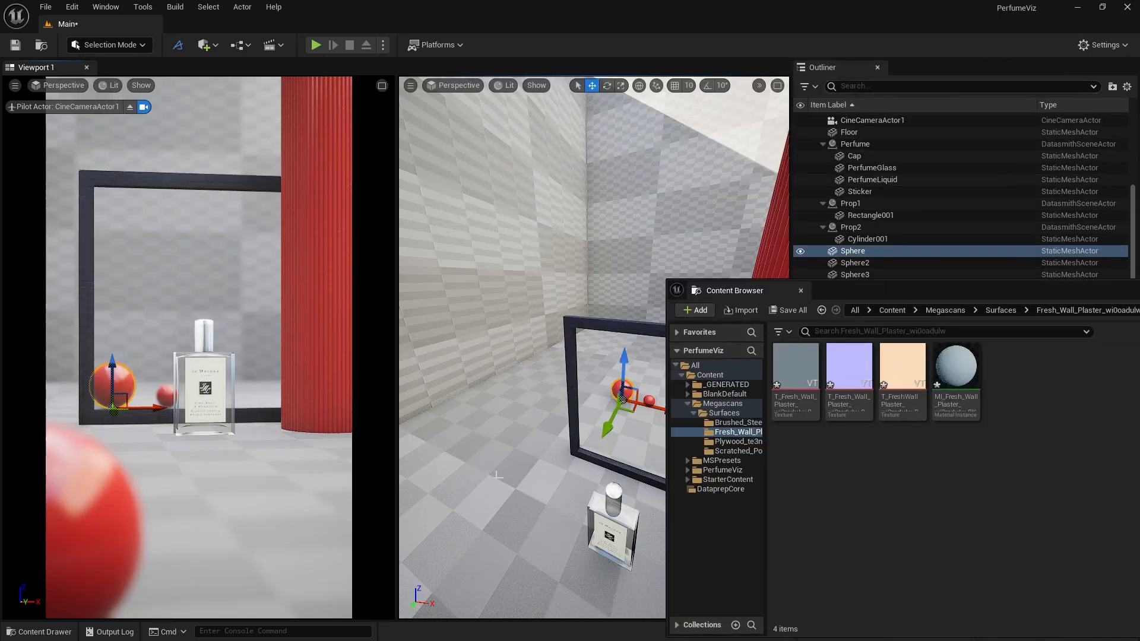
drag(956, 371, 505, 473)
right_drag(505, 474, 504, 506)
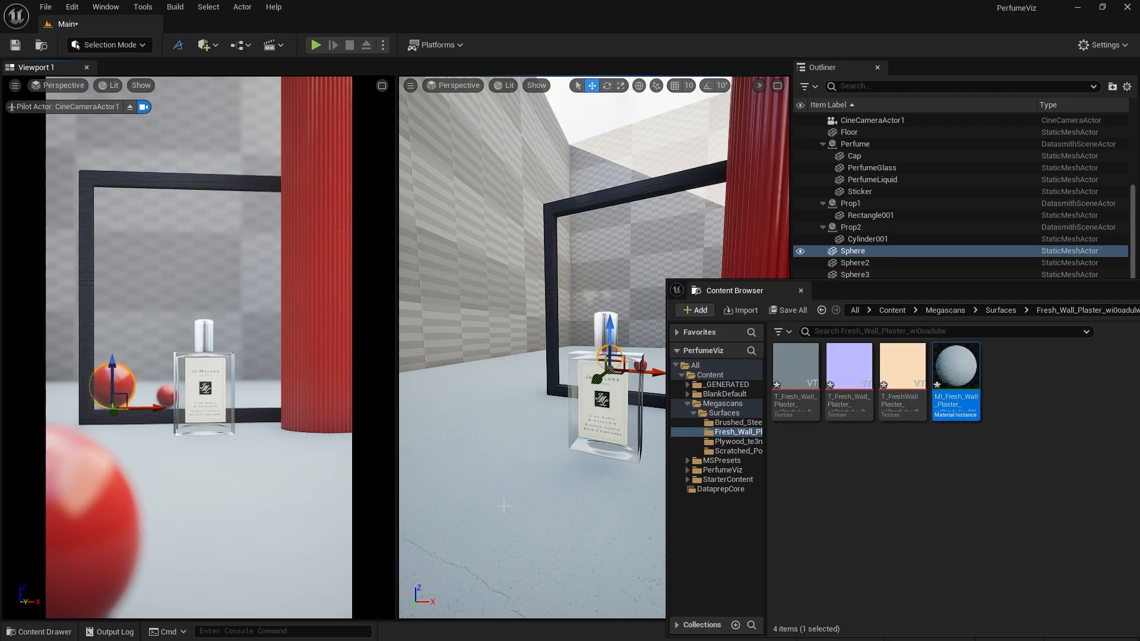
Select the floor and try to apply a box UV projection to it in Modeling Mode
click(503, 478)
click(119, 45)
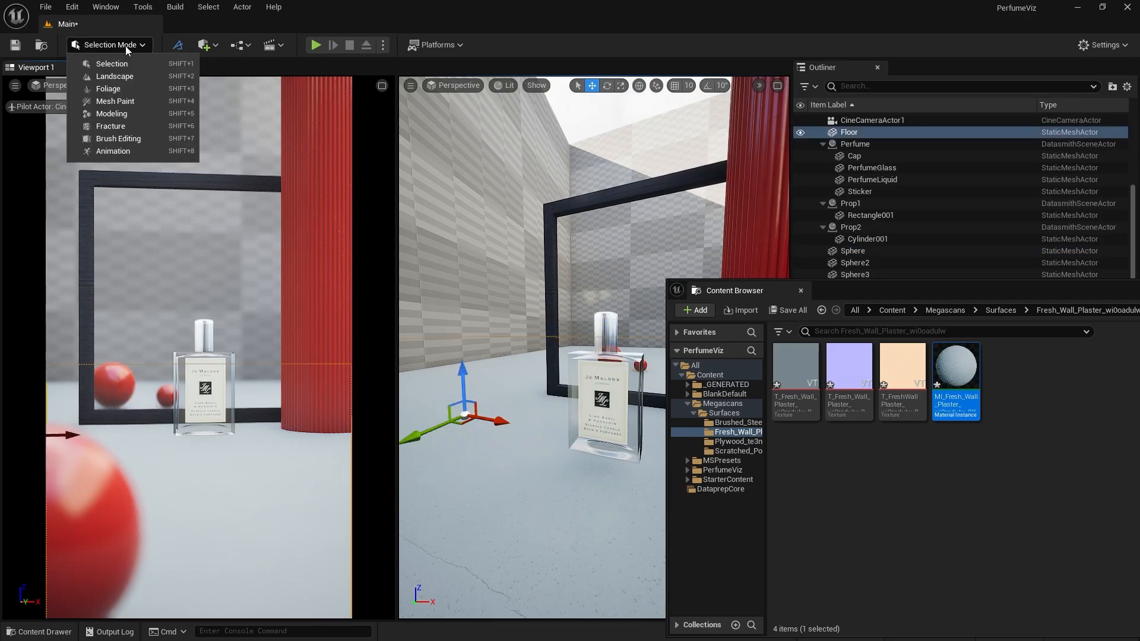
click(112, 113)
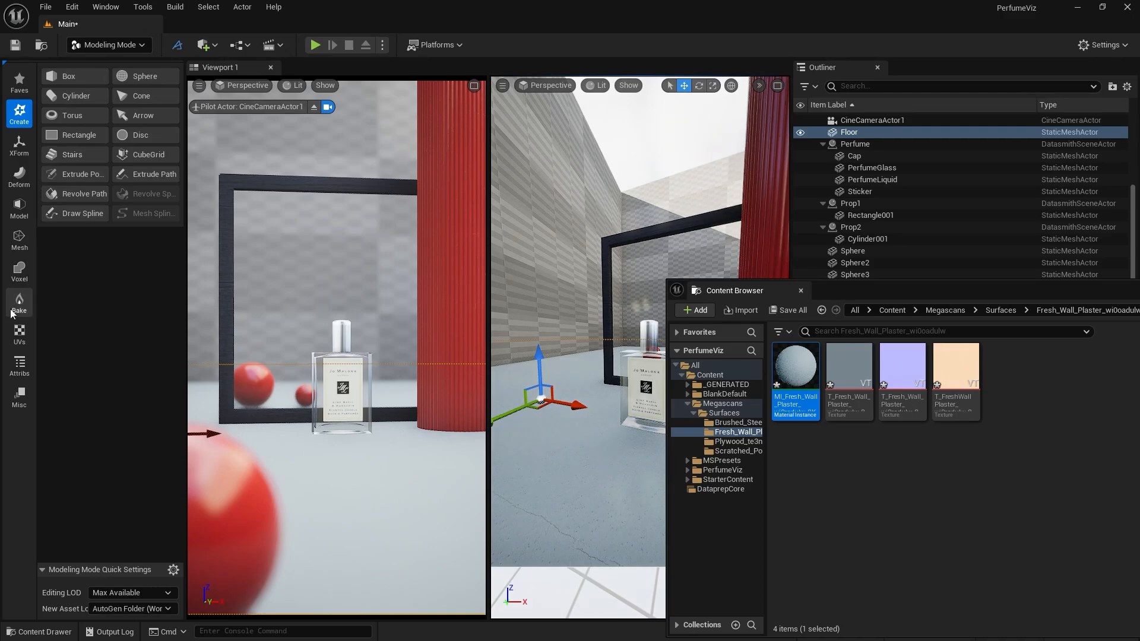
click(20, 334)
click(78, 97)
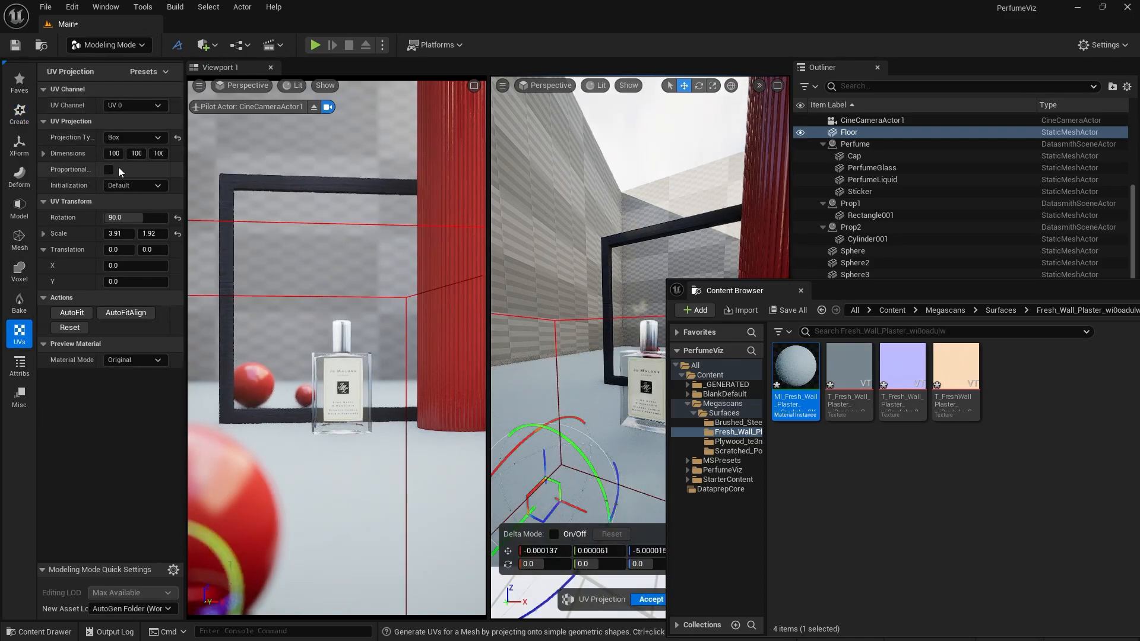
click(643, 601)
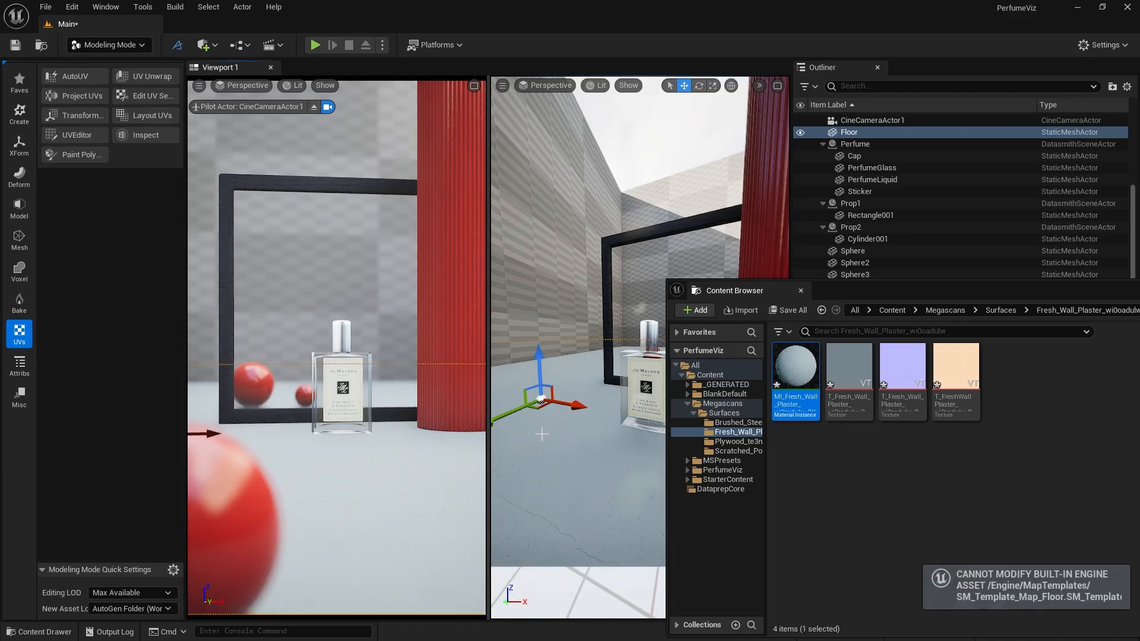
Open the Fresh Wall Plaster material instance and enable Albedo Tint with a dark blue of R 0.019938, G 0.069777, B 0.109375
right_drag(541, 432, 567, 494)
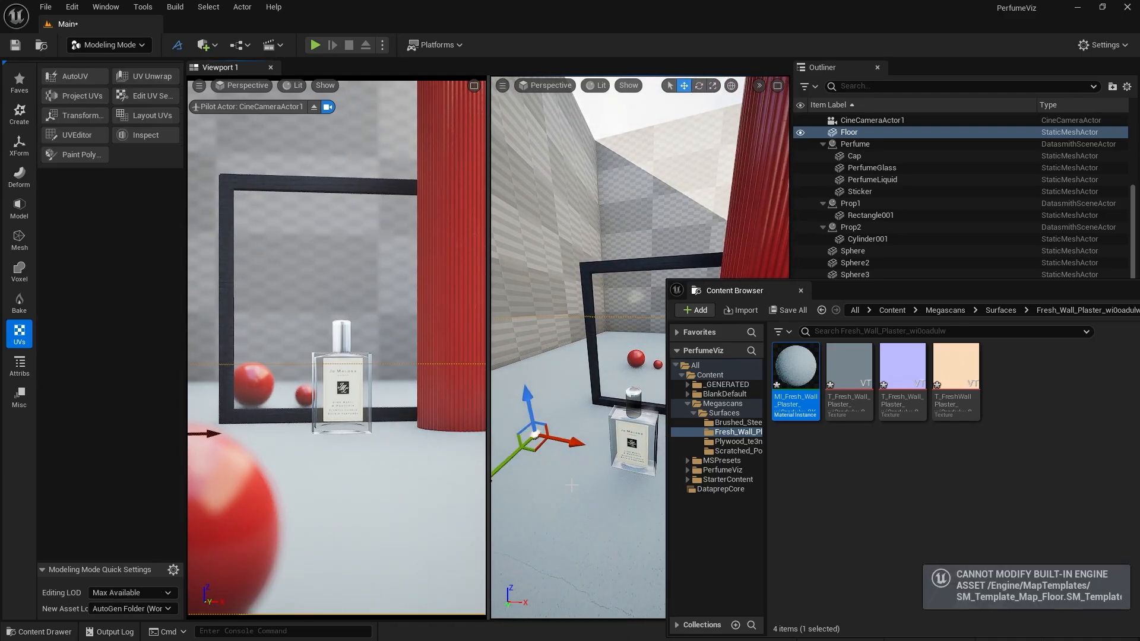
double_click(797, 364)
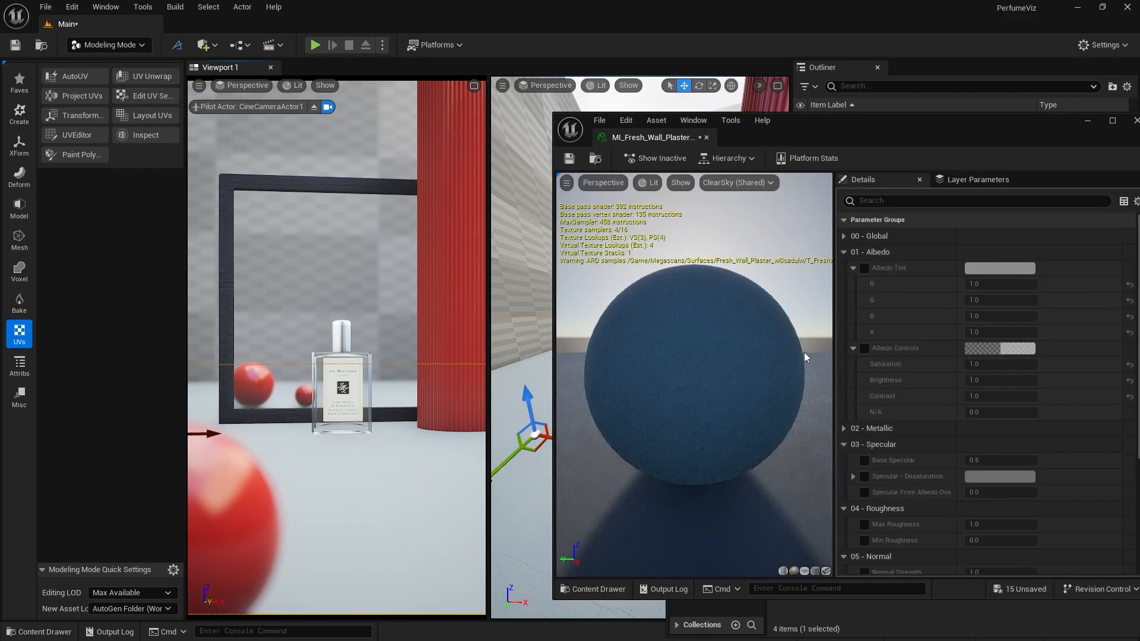
click(866, 269)
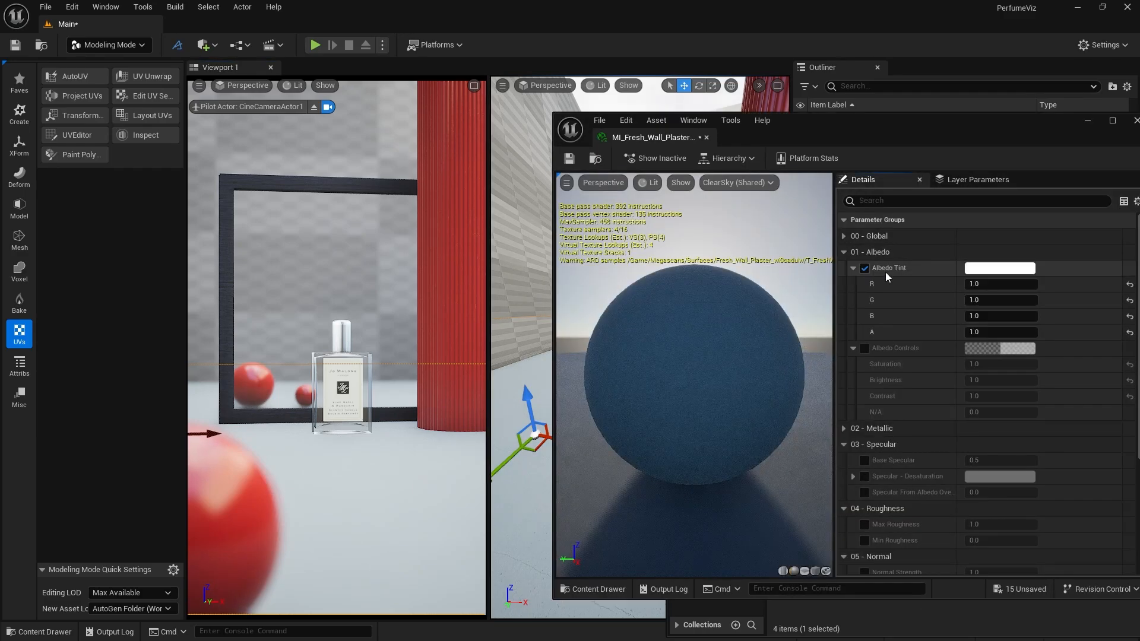
click(977, 271)
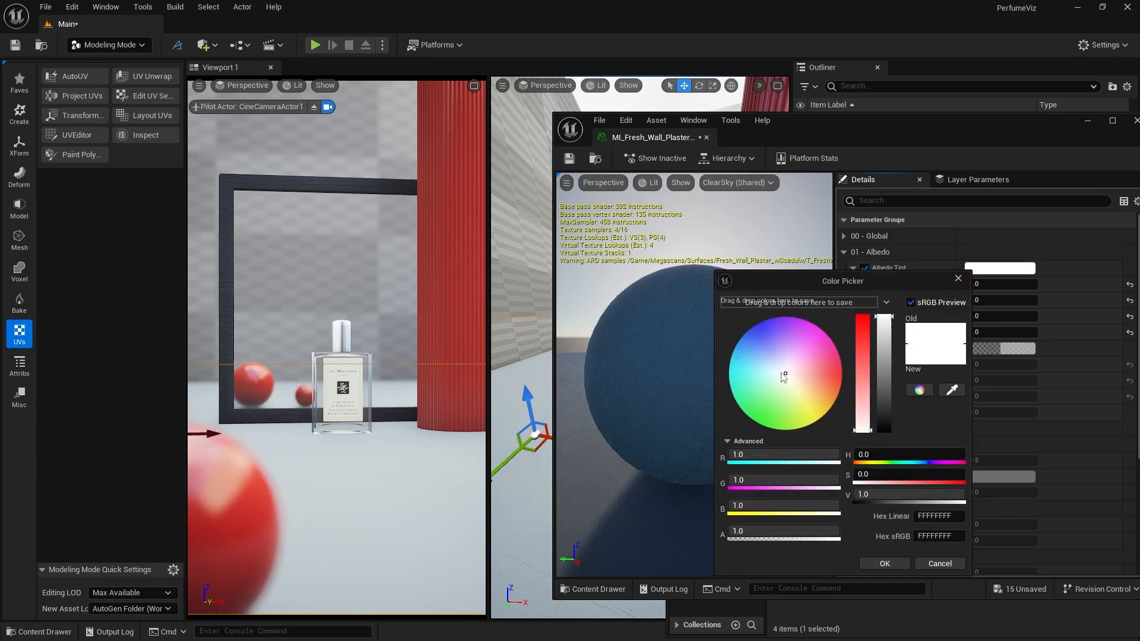
drag(784, 377, 761, 361)
mouse_move(881, 371)
mouse_down()
mouse_move(883, 402)
mouse_move(862, 337)
mouse_up()
drag(884, 404, 885, 418)
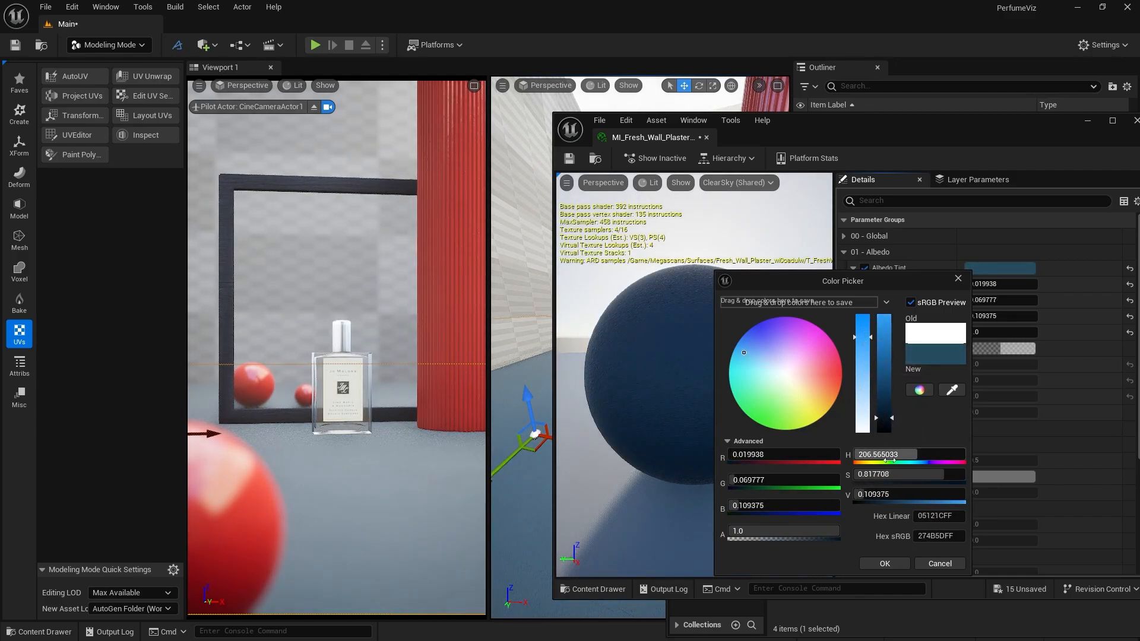
click(886, 564)
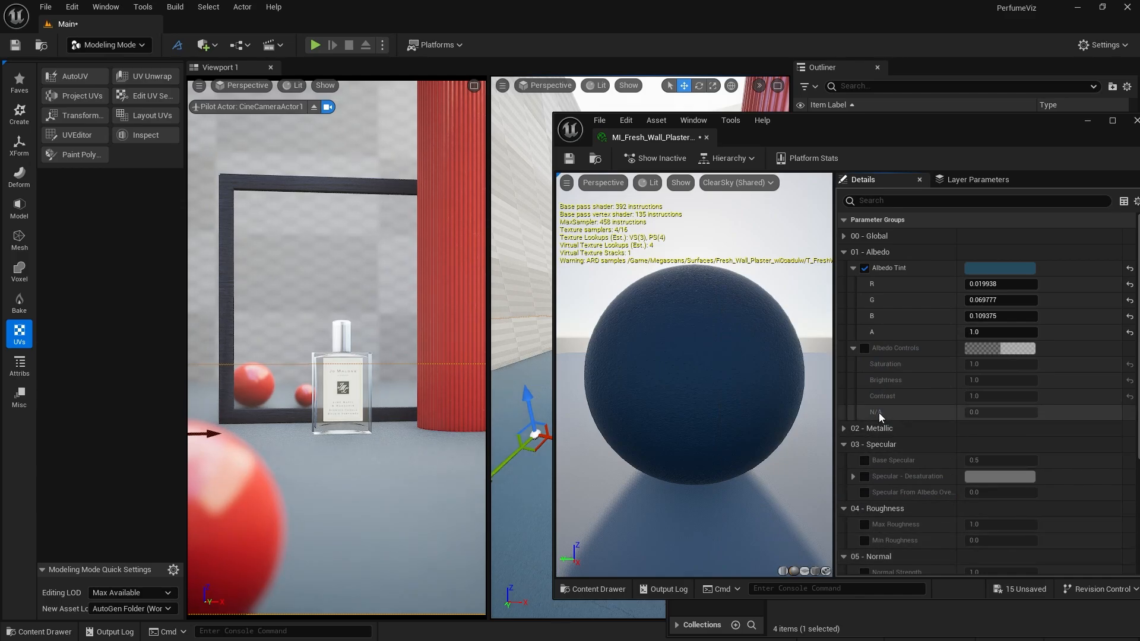
Enable the plaster's Base Specular, Specular From Albedo, Max Roughness and Min Roughness parameters, and set Max Roughness to 0.75
click(864, 460)
click(864, 492)
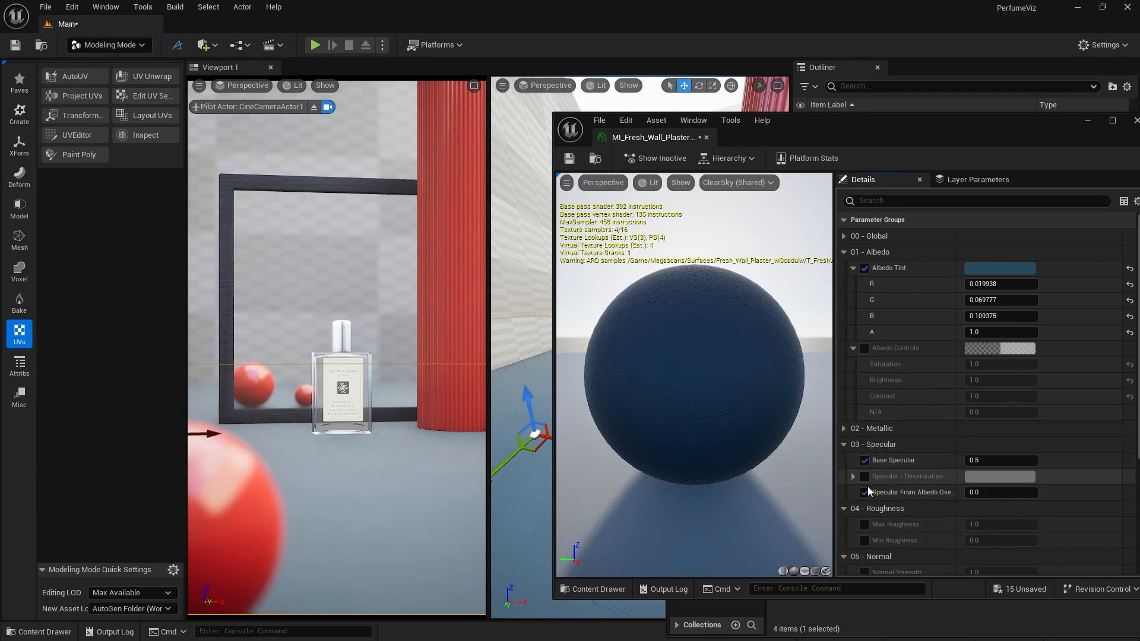
click(866, 524)
click(865, 540)
click(979, 525)
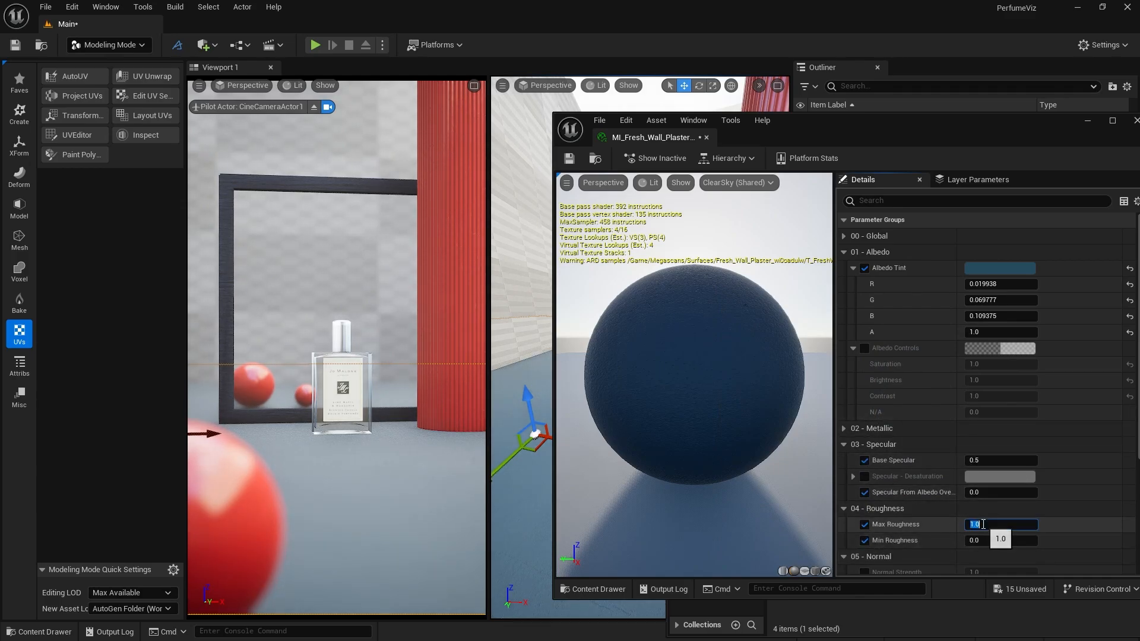
text(.75)
key(Return)
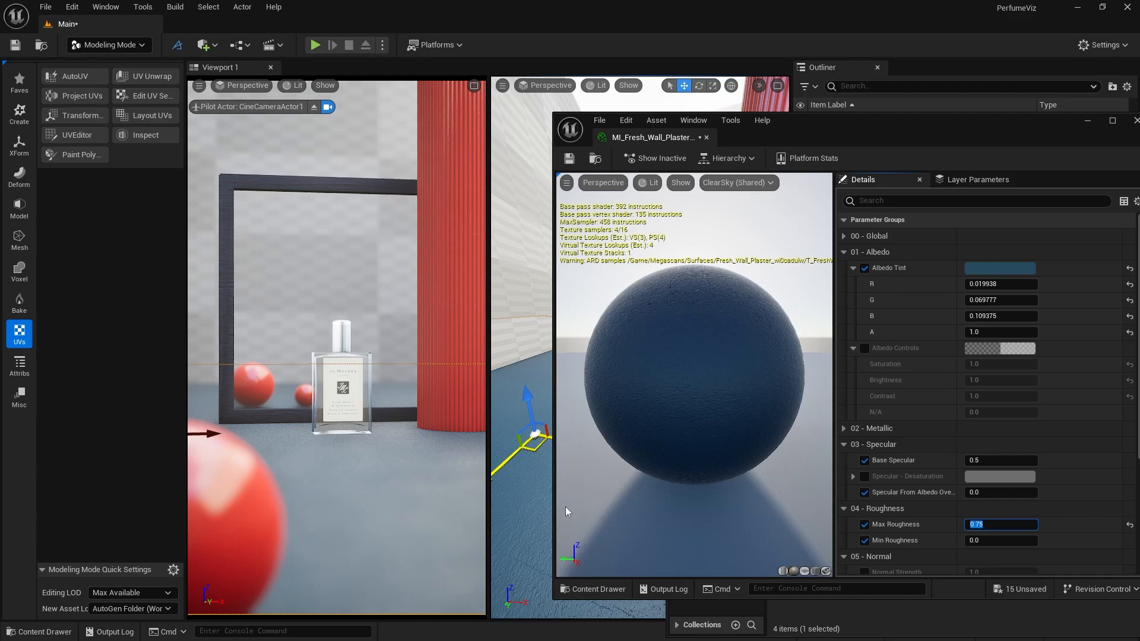
Enable Normal Strength at 0.2 on the plaster material instance, save and close it, and save the level
drag(750, 138, 813, 111)
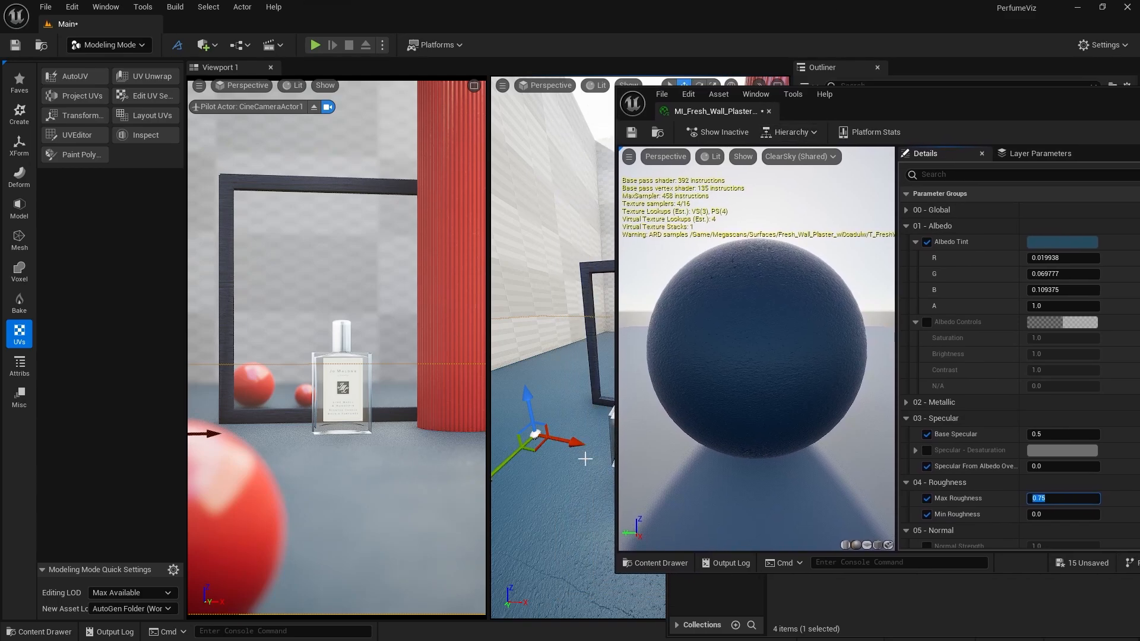
scroll(938, 463, down, 2)
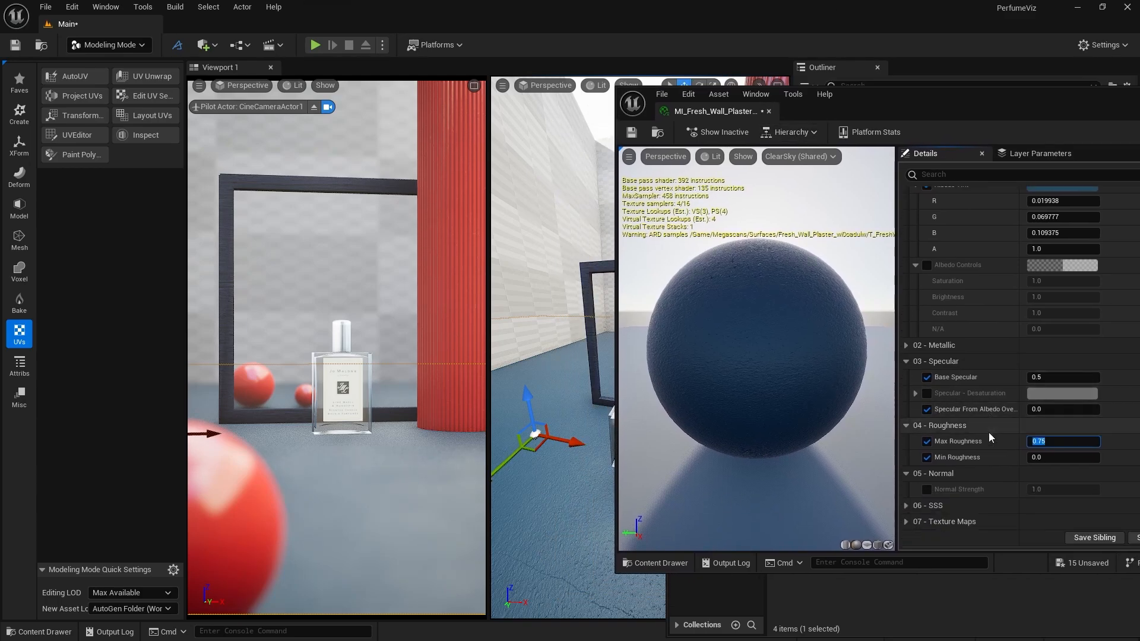
click(929, 491)
click(1051, 490)
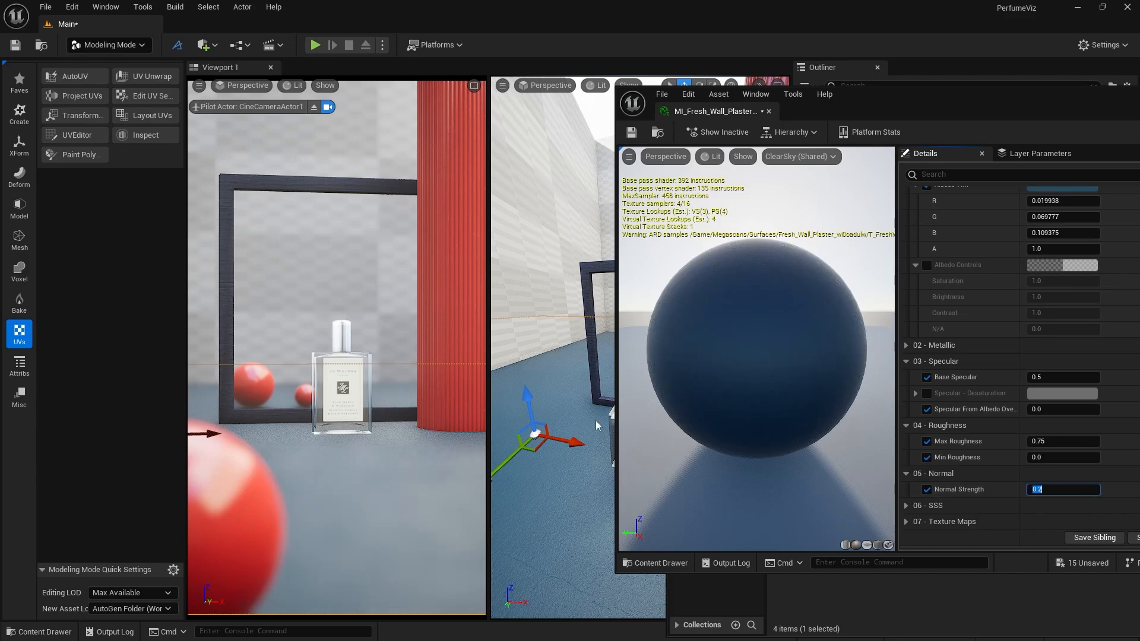
click(636, 138)
click(769, 112)
key(ctrl+s)
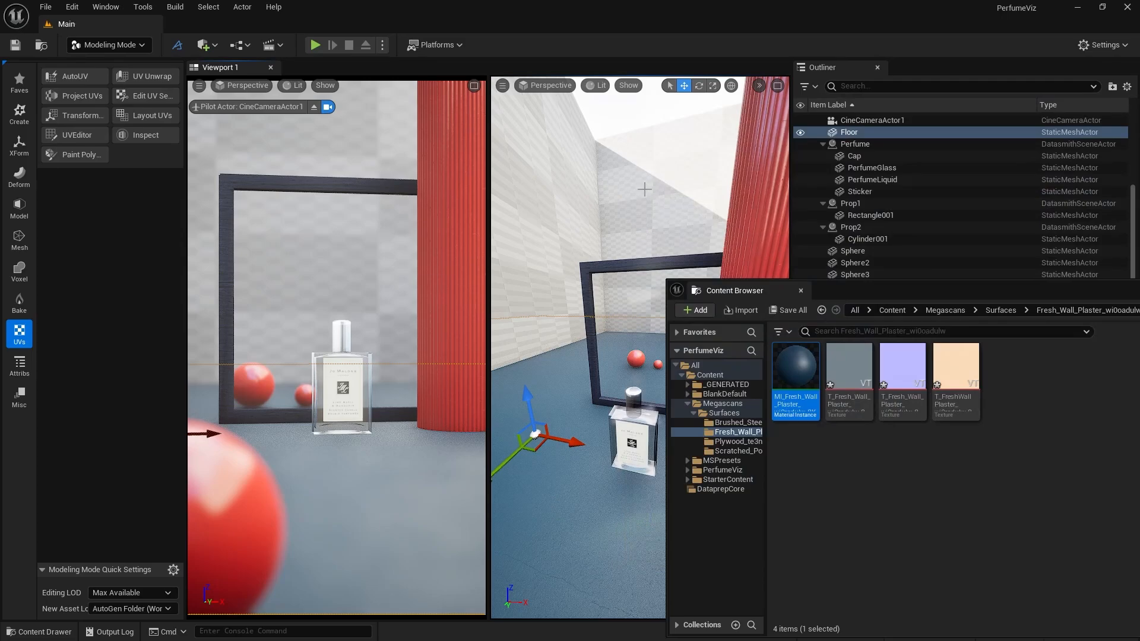
Apply the dark blue Fresh Wall Plaster material instance to the walls surrounding the perfume scene
drag(796, 366, 588, 190)
drag(785, 374, 647, 202)
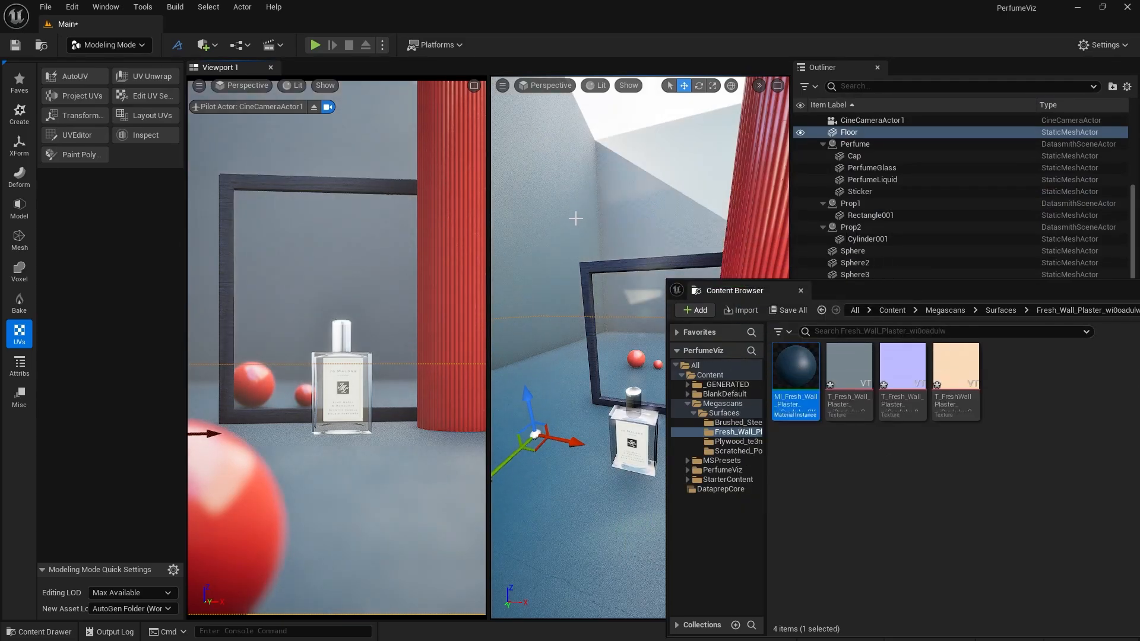
right_drag(576, 219, 653, 355)
drag(793, 371, 594, 282)
right_drag(594, 283, 712, 273)
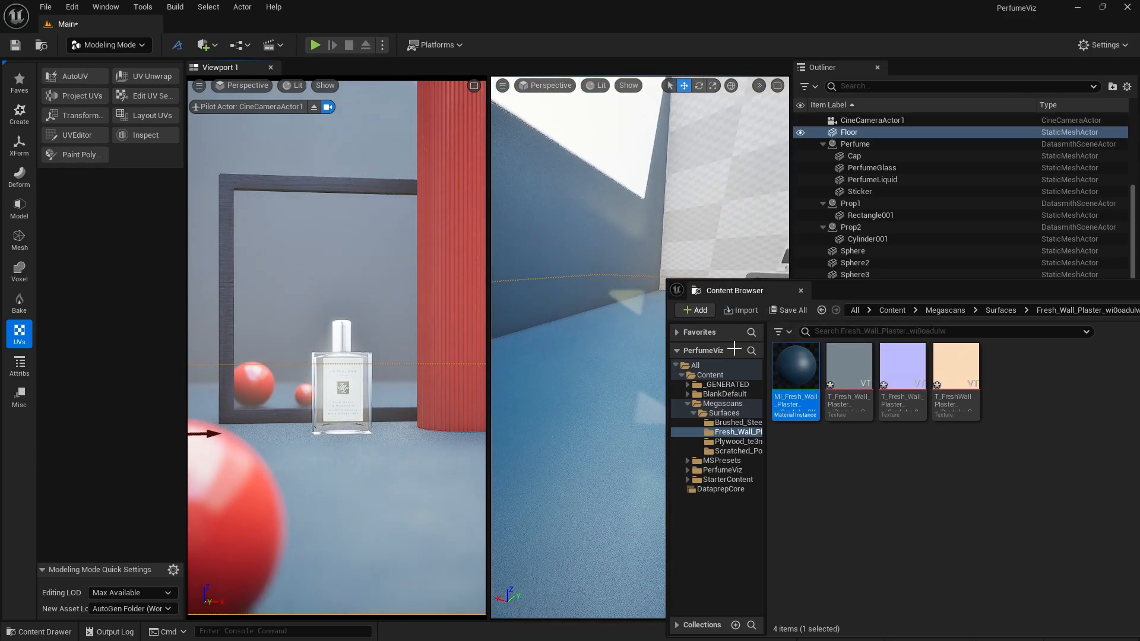
drag(794, 375, 710, 262)
right_drag(657, 264, 677, 223)
Project box UVs onto the back wall mesh Box with the projection Dimensions reset to default
click(590, 155)
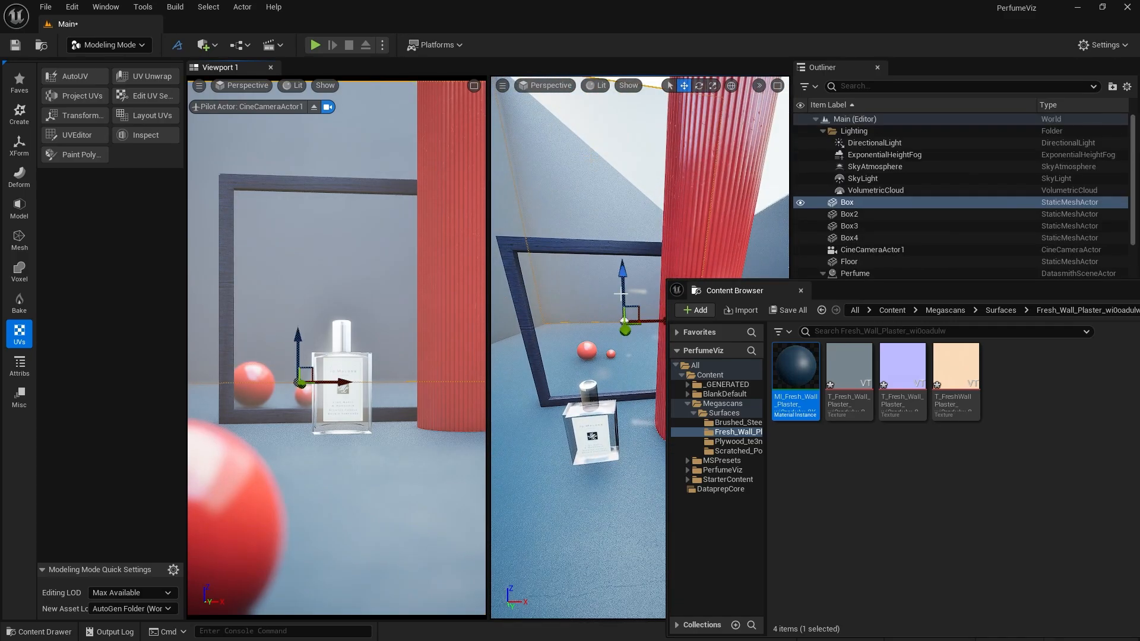
click(84, 96)
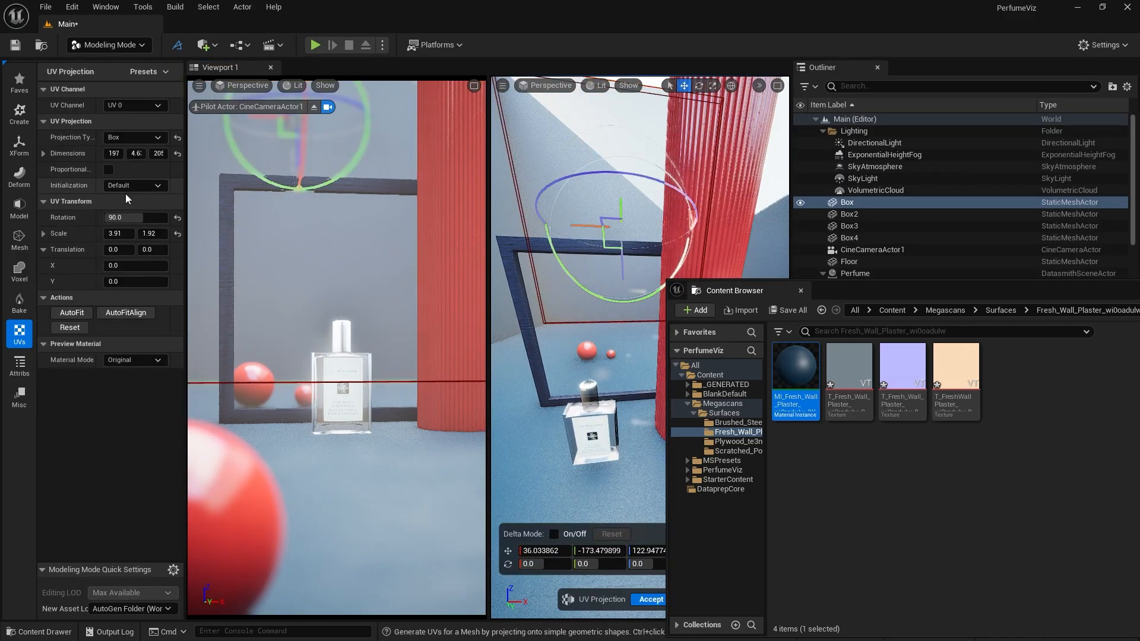
click(177, 153)
click(652, 600)
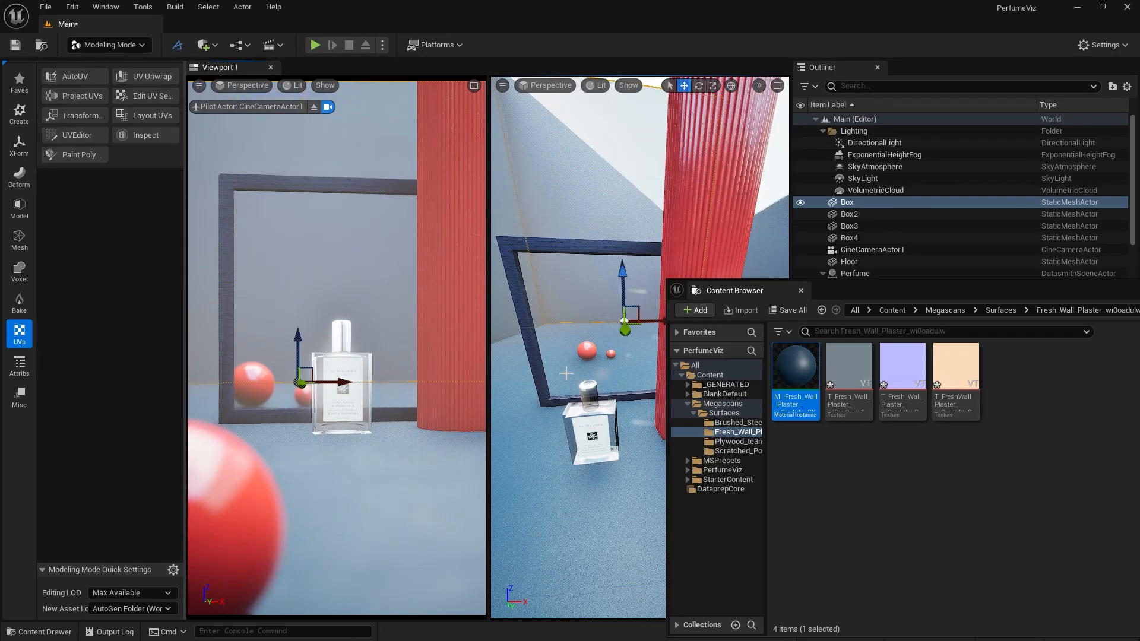
Preview the camera viewport in Path Tracing mode and return it to Lit mode
click(294, 84)
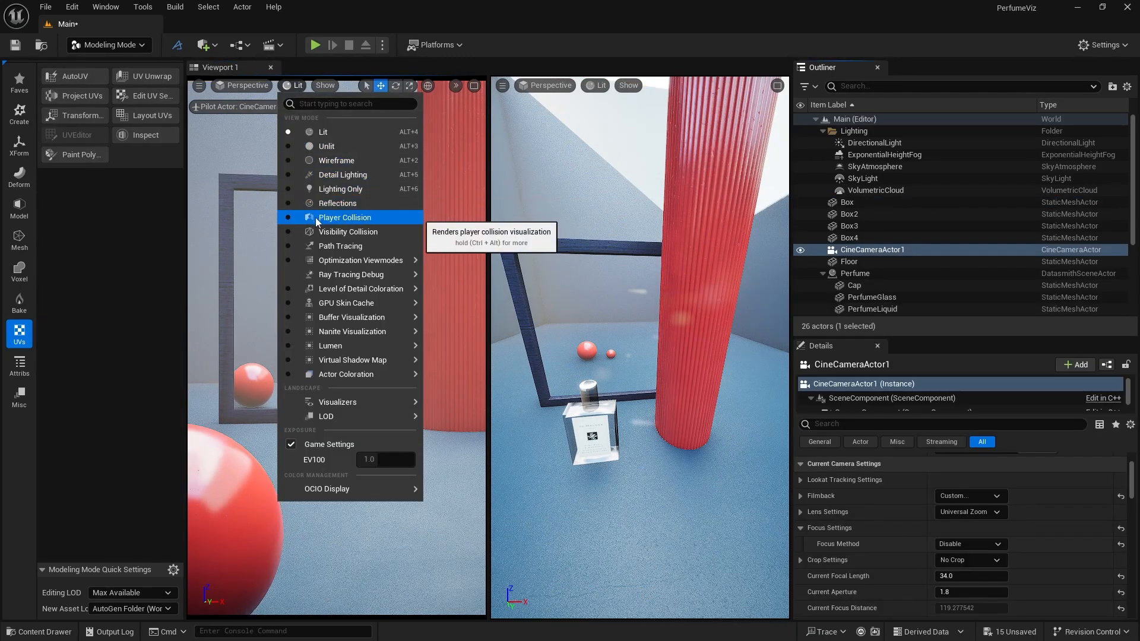
click(314, 247)
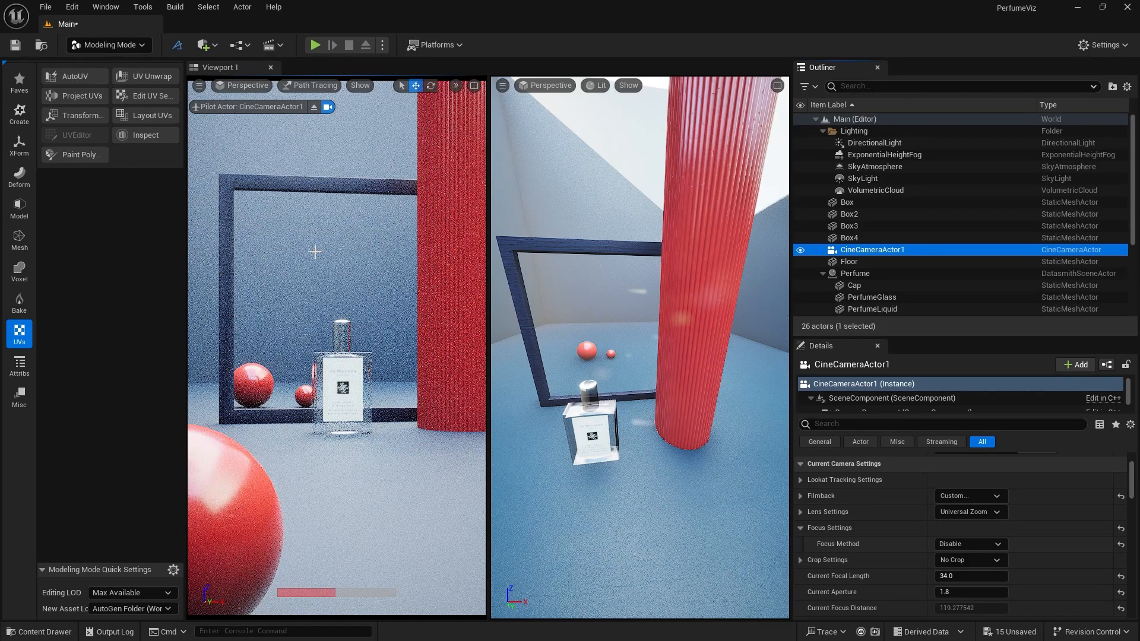
click(314, 86)
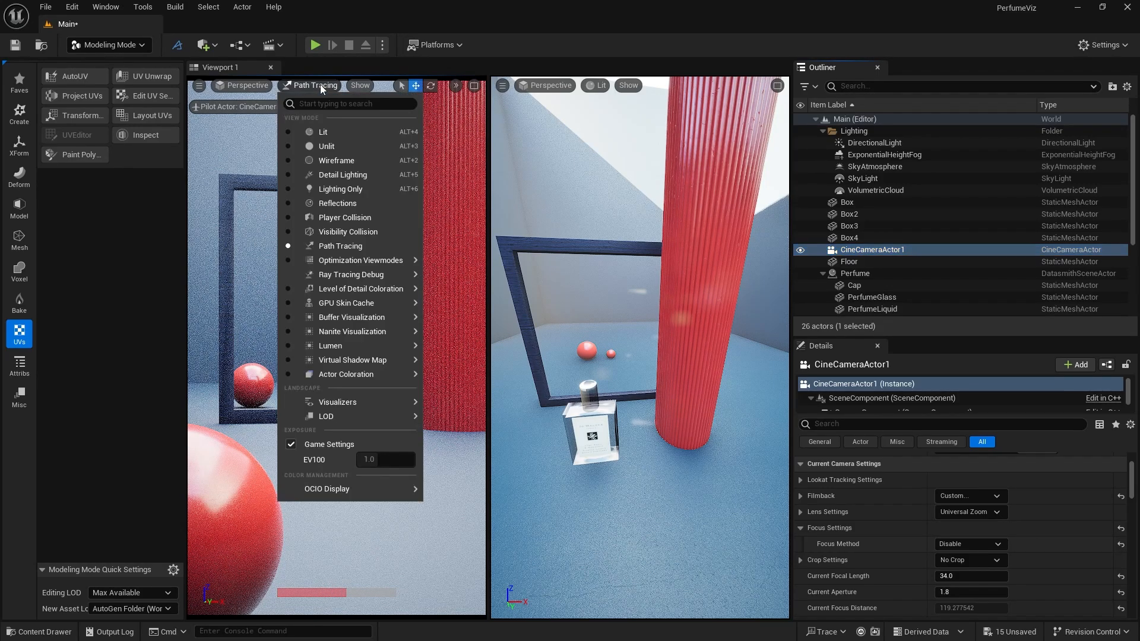
click(321, 134)
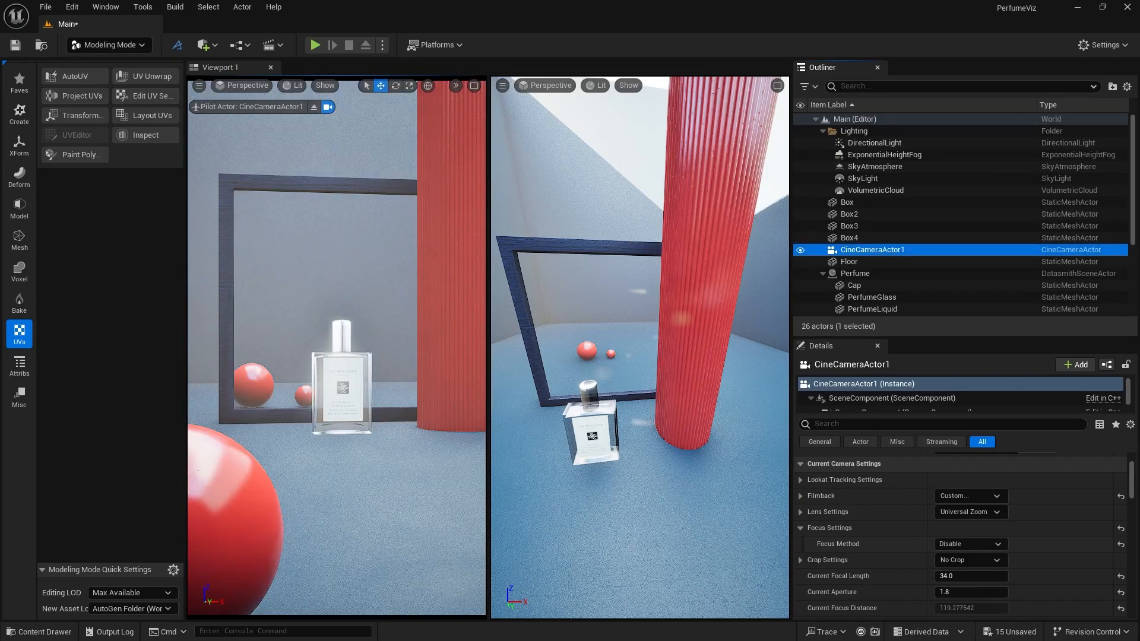
Select the perfume liquid, return to Selection Mode and save the Main level
click(342, 386)
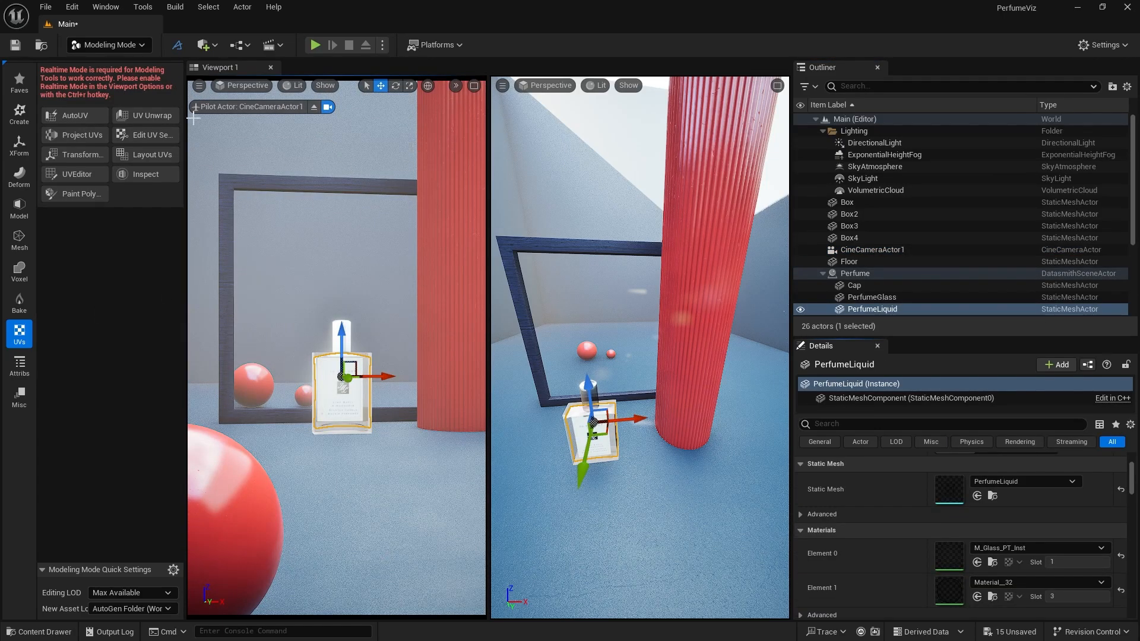
click(143, 46)
click(119, 70)
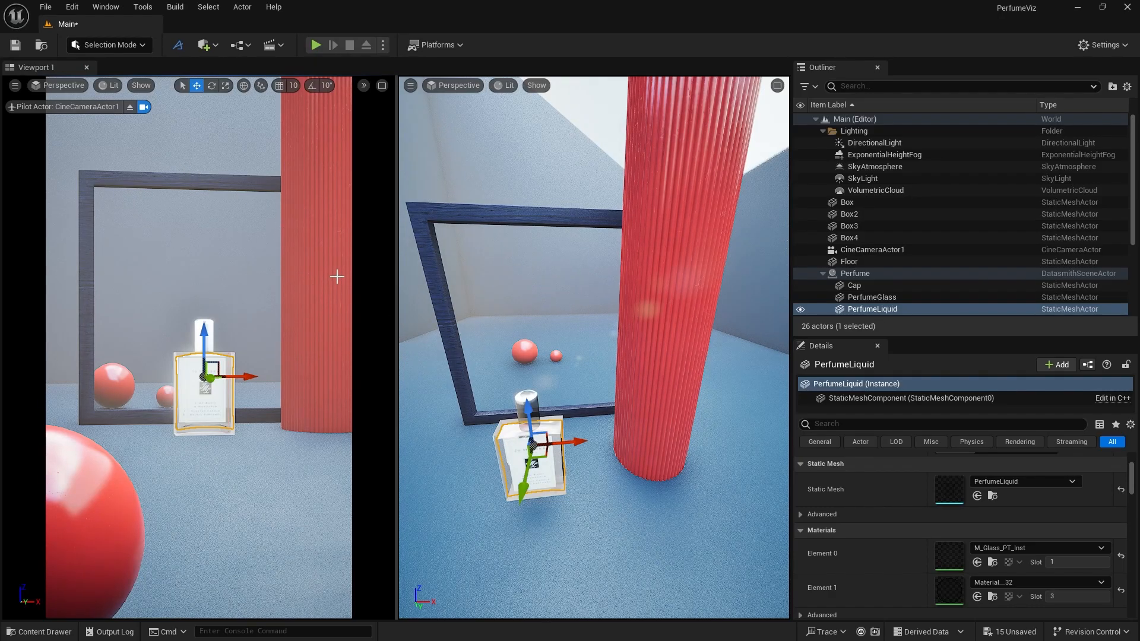
key(ctrl+s)
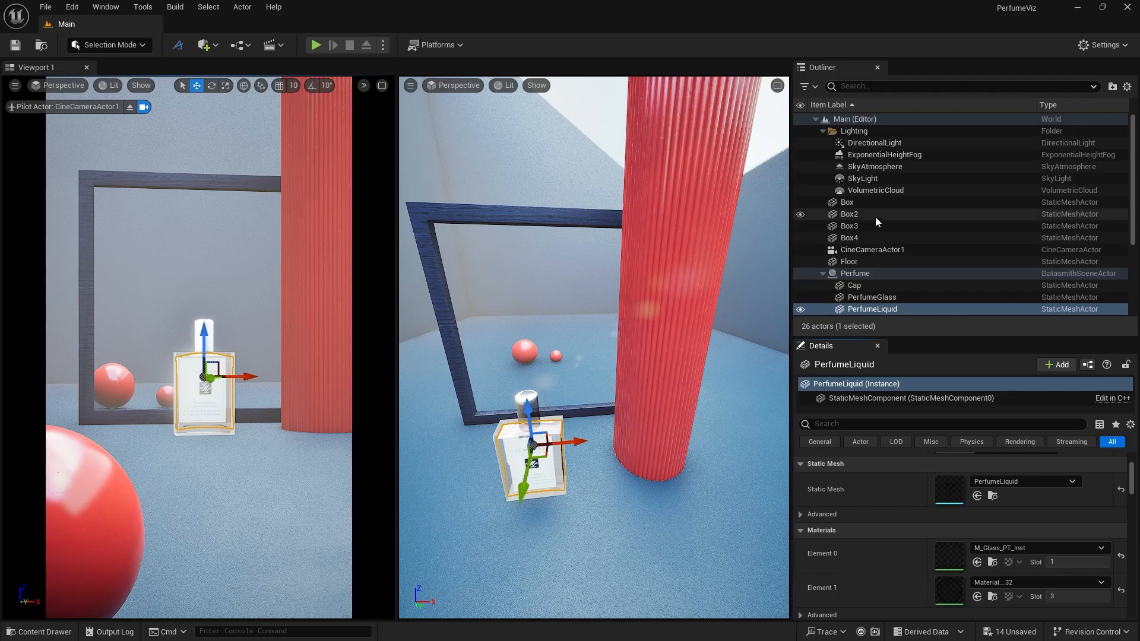
Hide all the existing lights in the Lighting folder and collapse the folder
click(856, 135)
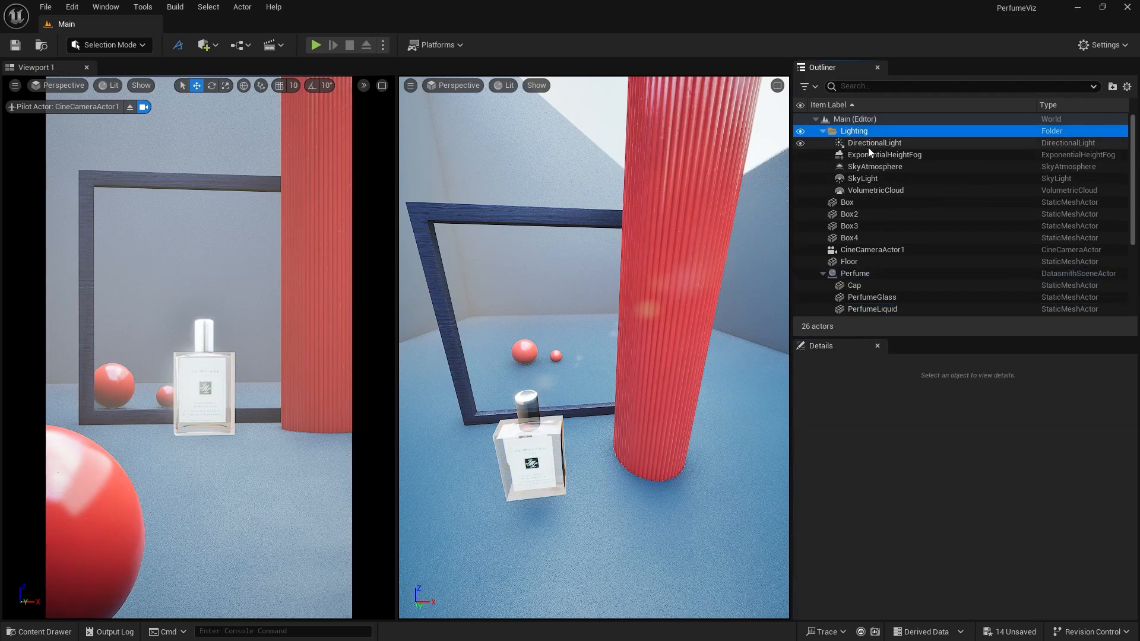
click(802, 130)
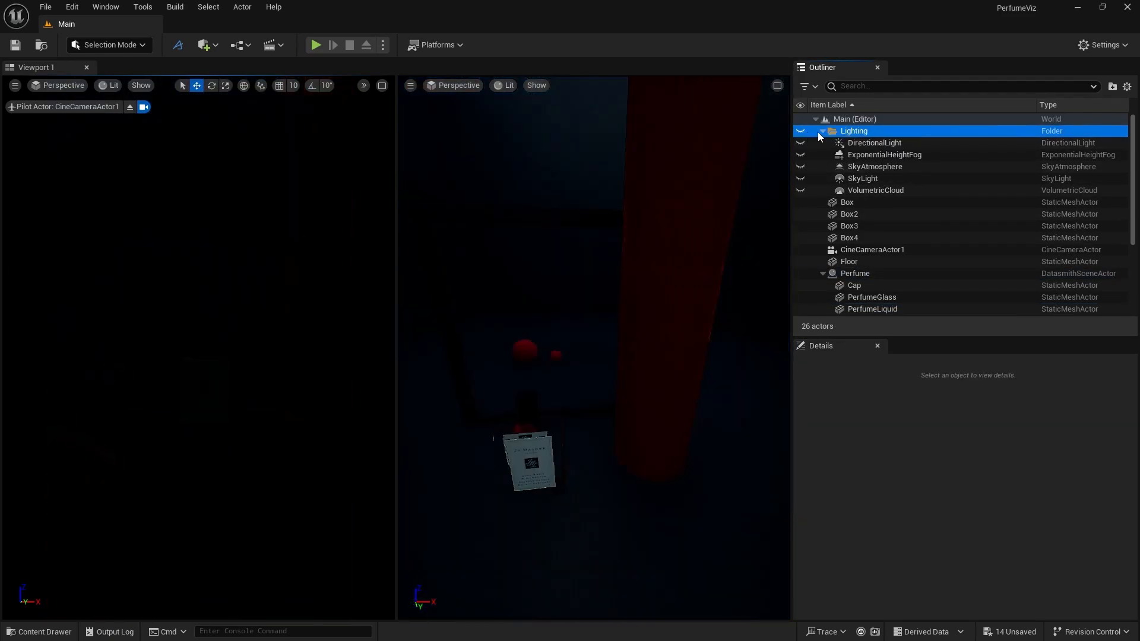
click(822, 131)
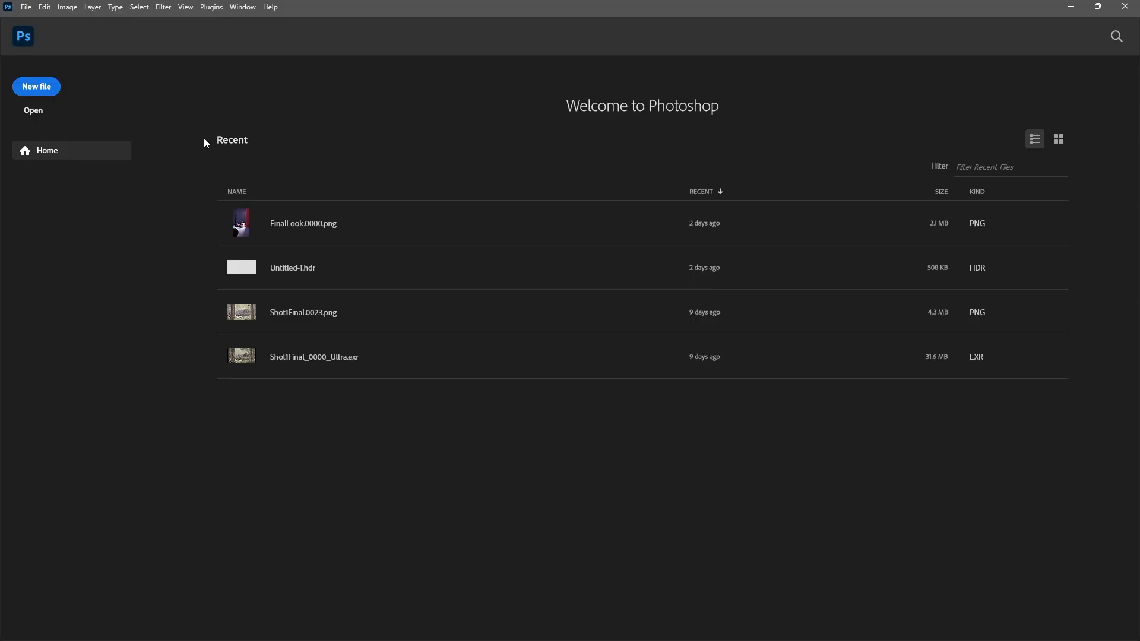
Switch to Photoshop and create a 4000 x 2000 pixel RGB document at 72 ppi with 32 bit depth and a white background
click(42, 87)
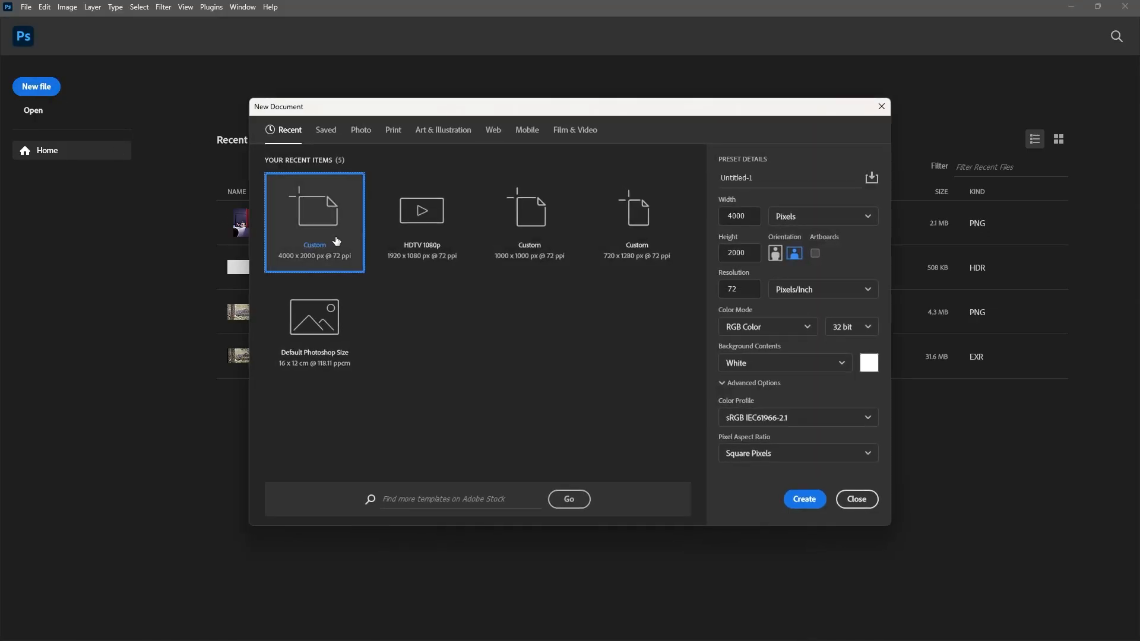
click(850, 334)
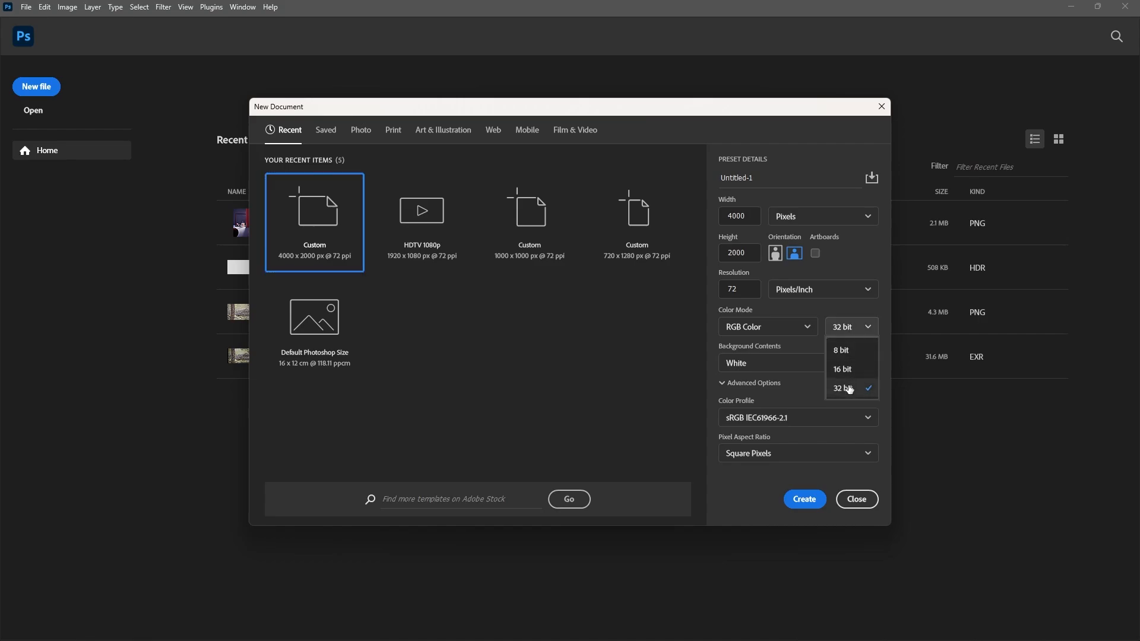
click(848, 387)
click(855, 335)
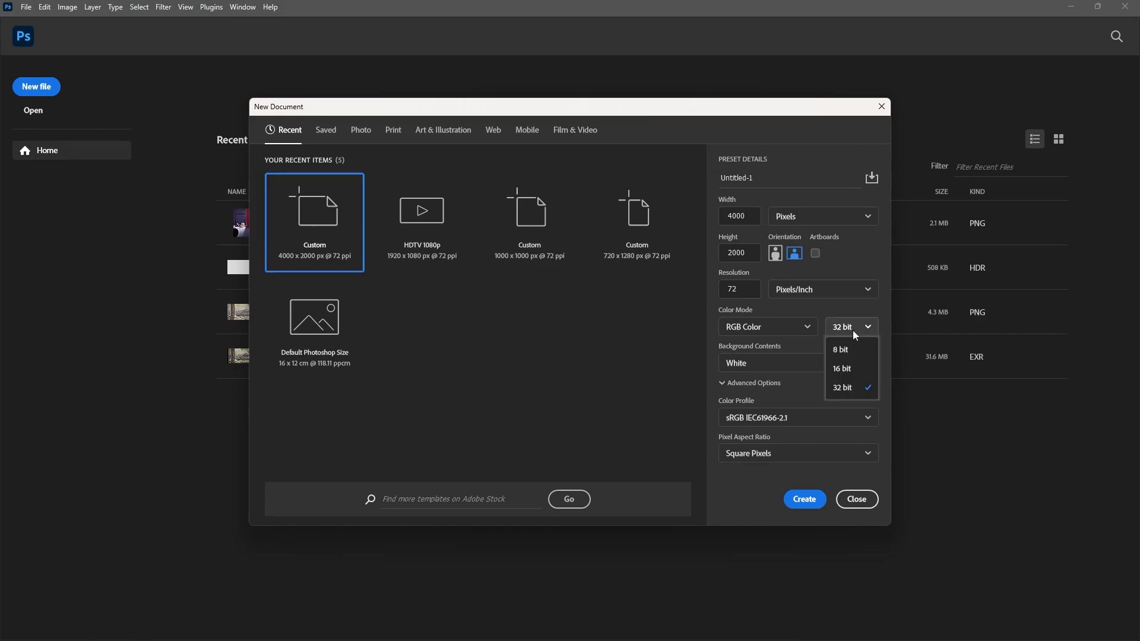
click(843, 388)
click(807, 500)
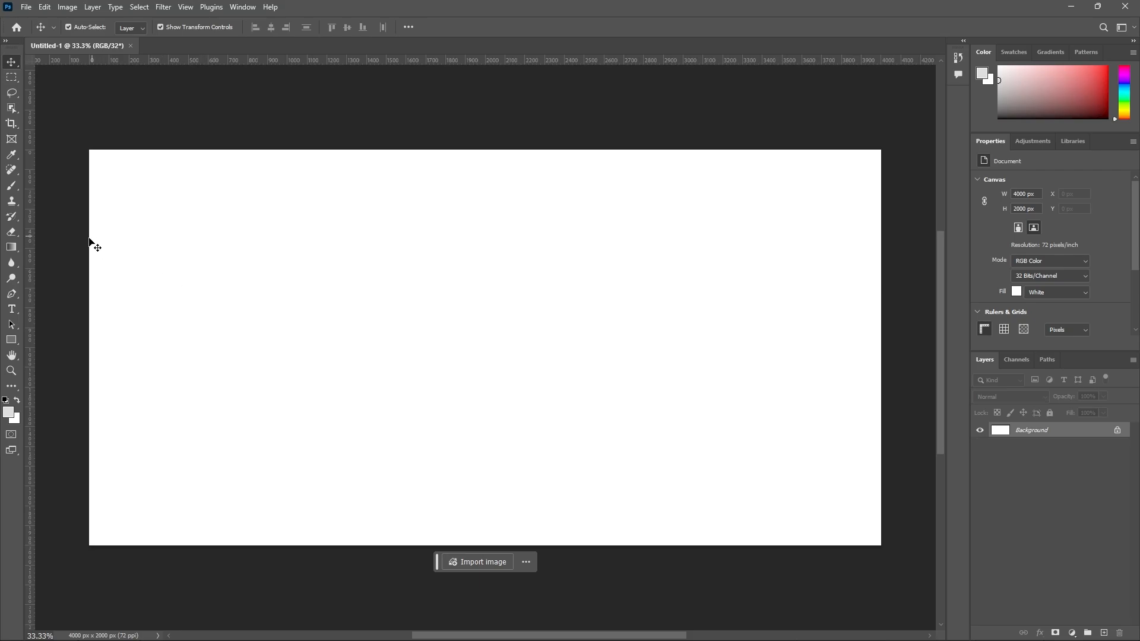
Pick a light grey foreground color and fill the whole canvas with it at 100% opacity in Normal mode
click(9, 411)
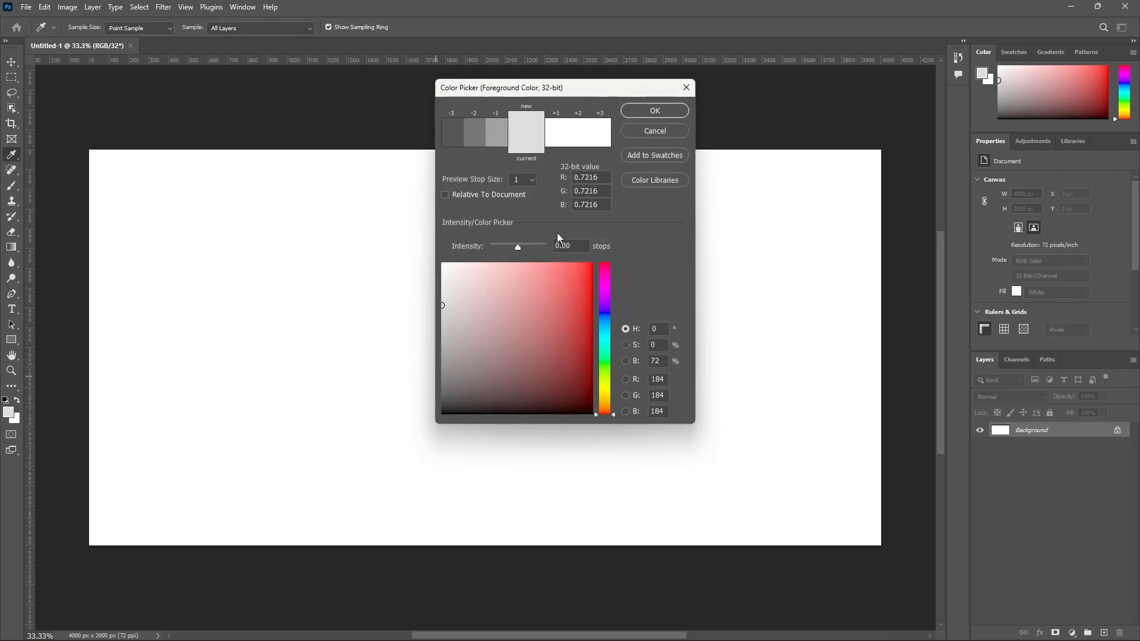
mouse_move(442, 305)
mouse_down()
mouse_move(450, 295)
mouse_move(440, 318)
mouse_move(439, 296)
mouse_move(443, 307)
mouse_up()
click(643, 110)
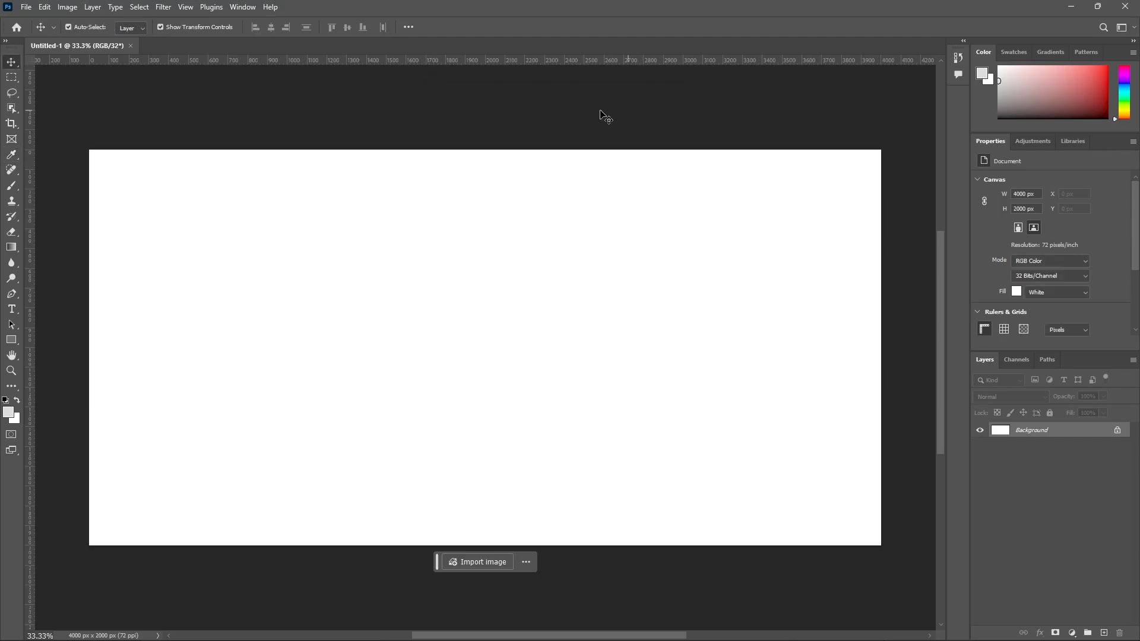
click(44, 7)
click(109, 200)
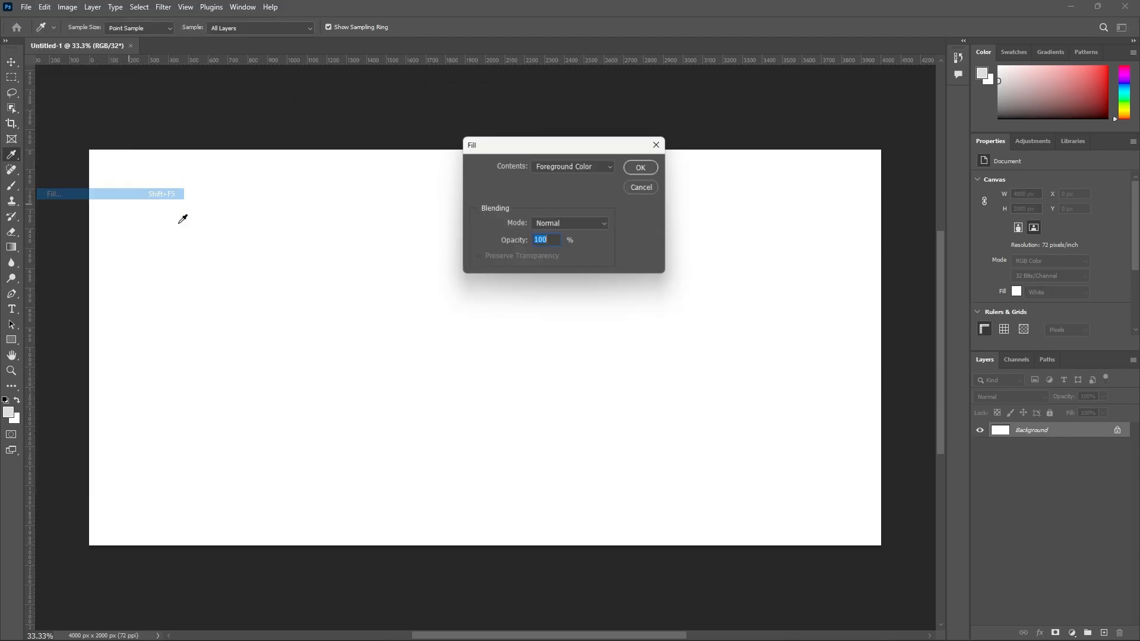
click(644, 166)
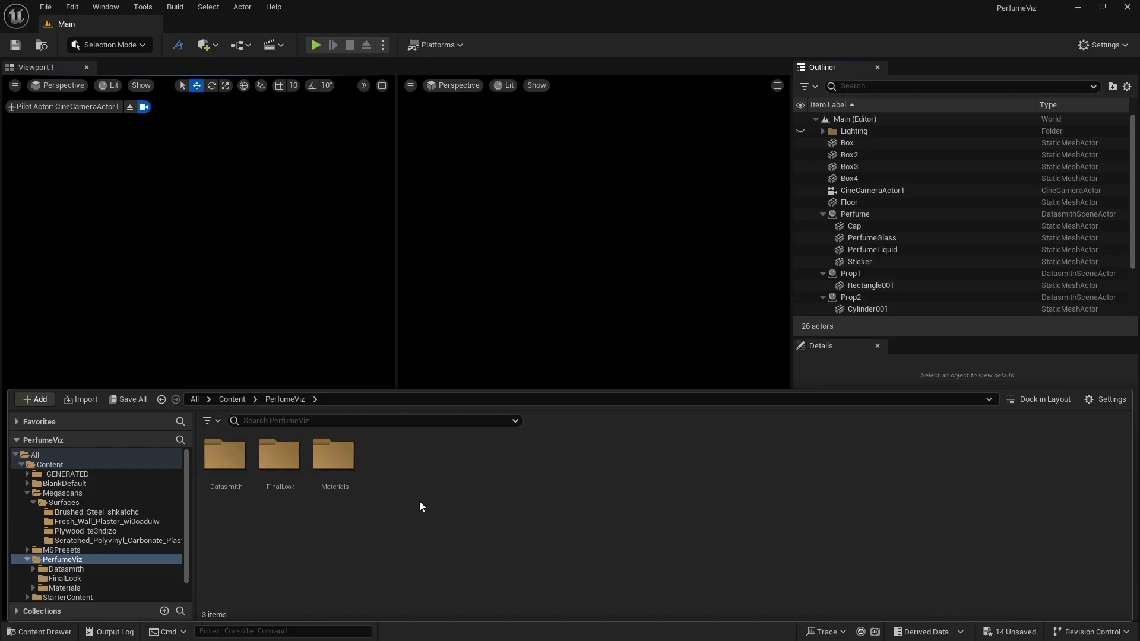
Switch to Unreal Editor and import the Untitled-1 HDR image into the PerfumeViz content folder
right_click(420, 507)
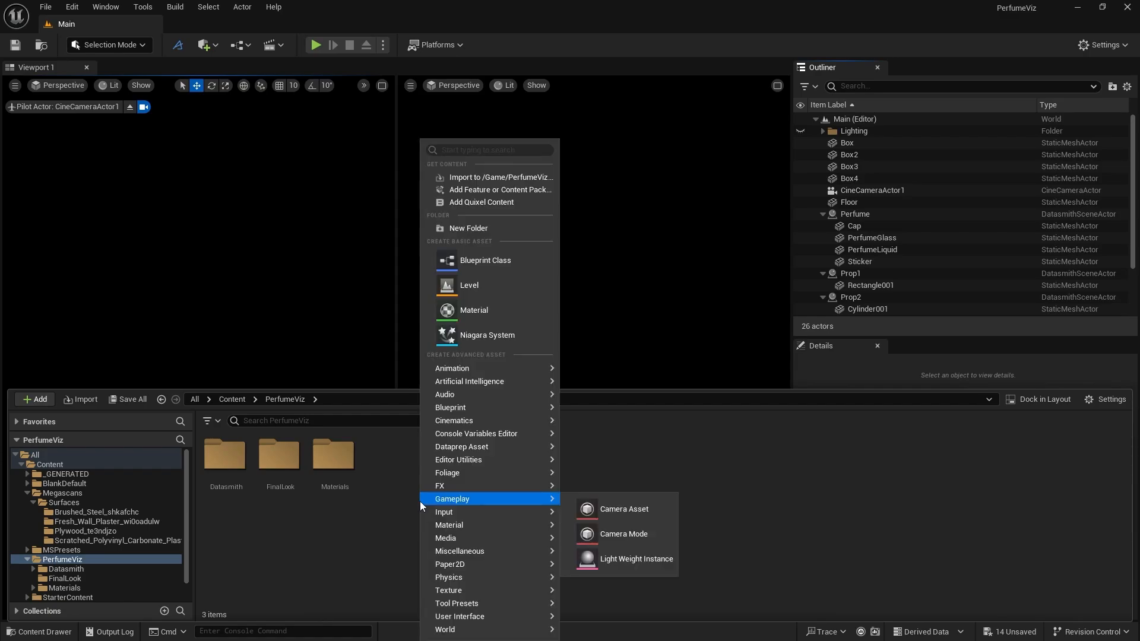
click(496, 177)
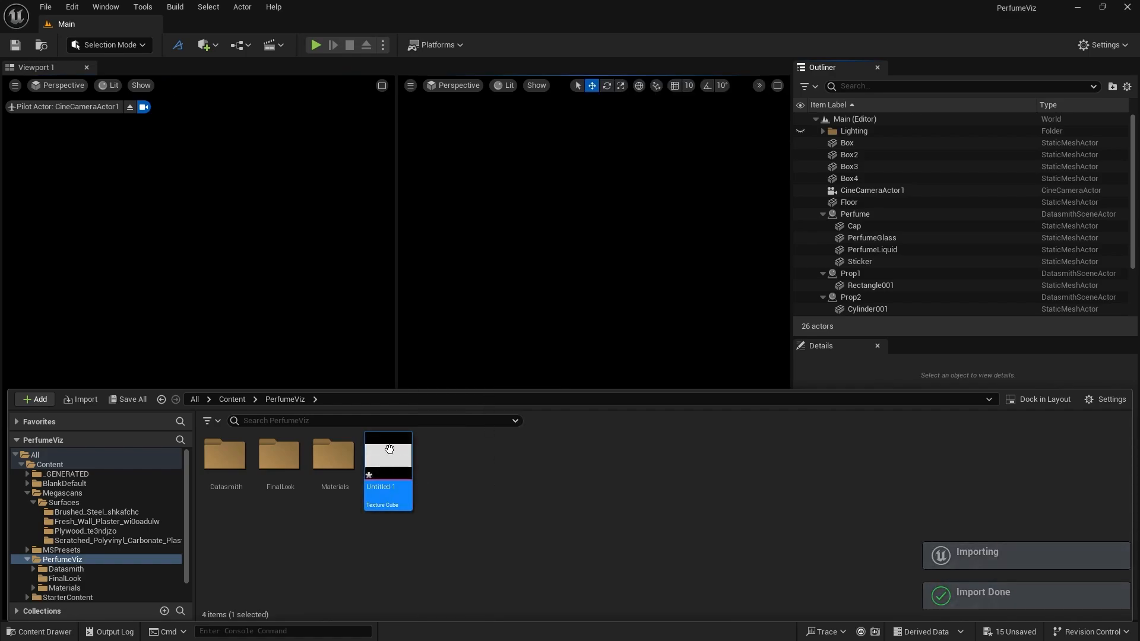
click(839, 347)
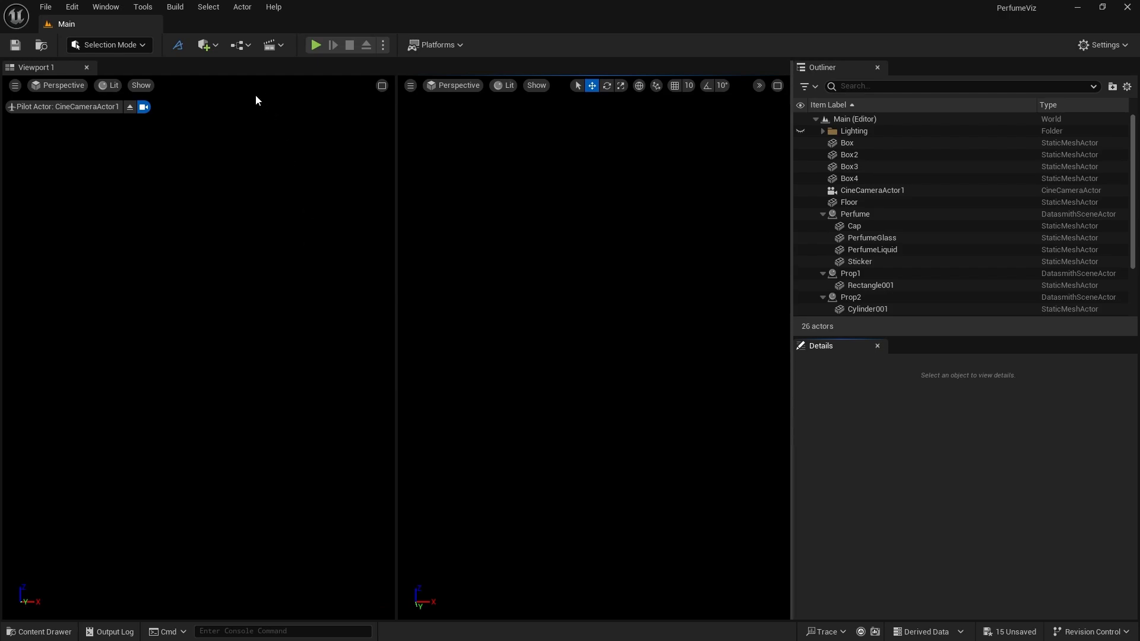
Add a Sky Light to the level and set its Source Type to SLS Specified Cubemap
click(217, 48)
mouse_move(273, 202)
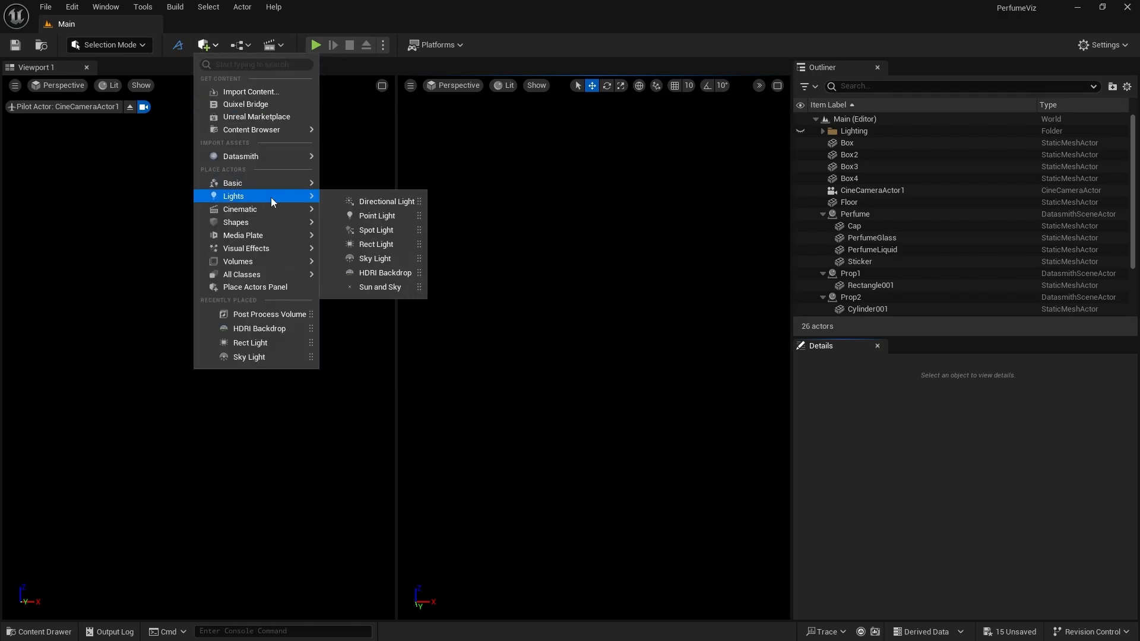
click(375, 259)
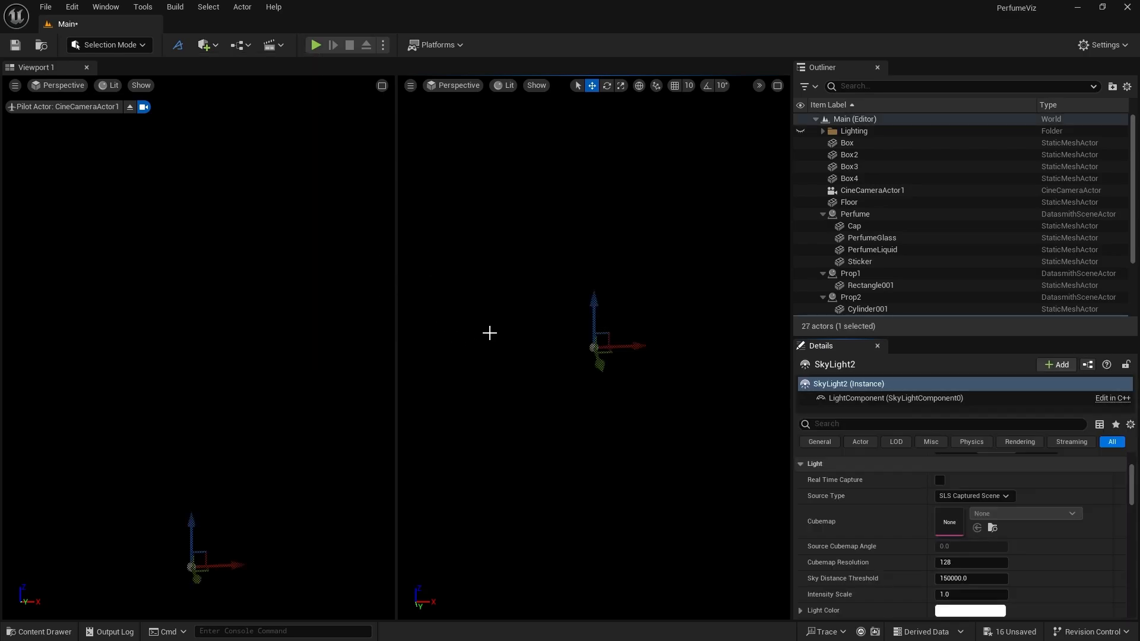
click(969, 497)
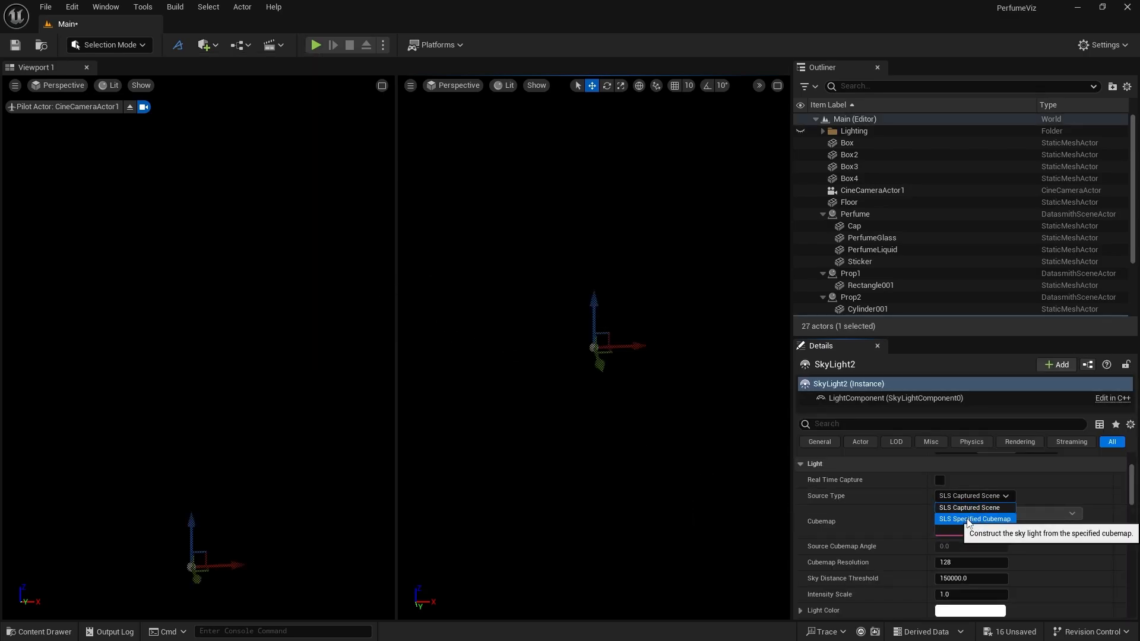
click(968, 519)
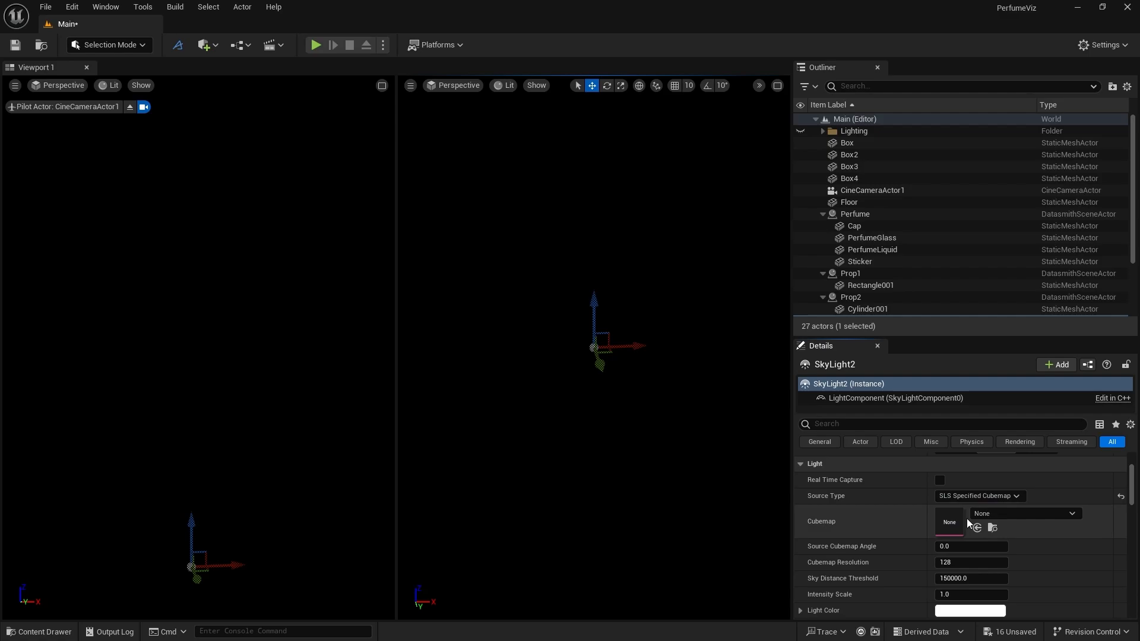
Assign the imported Untitled-1 texture cube as the new Sky Light's Cubemap
click(50, 633)
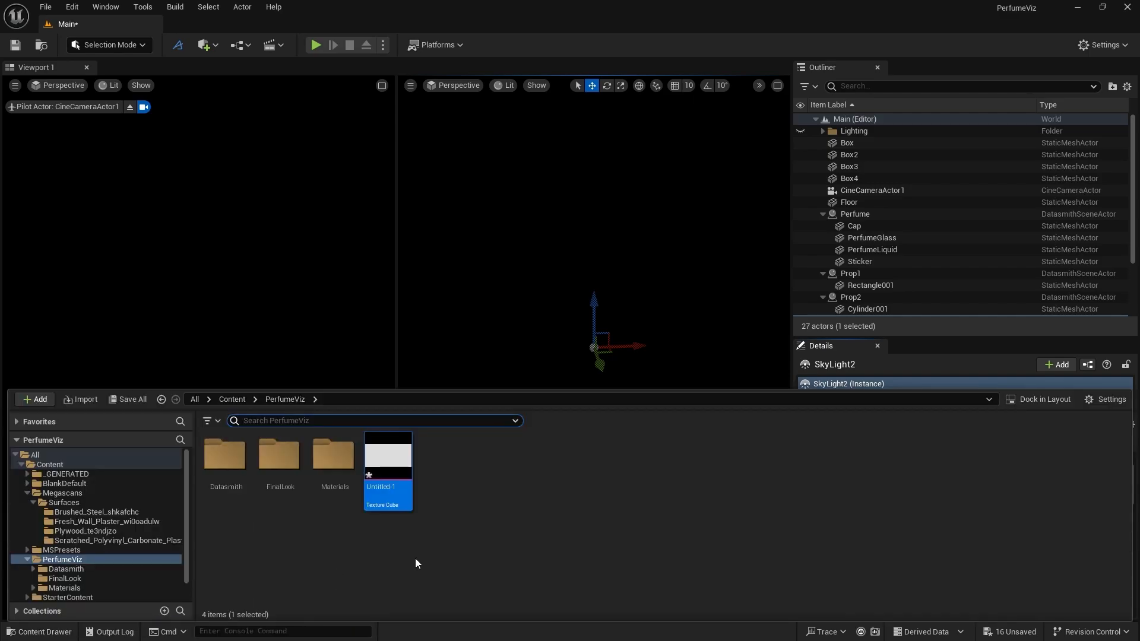
click(834, 346)
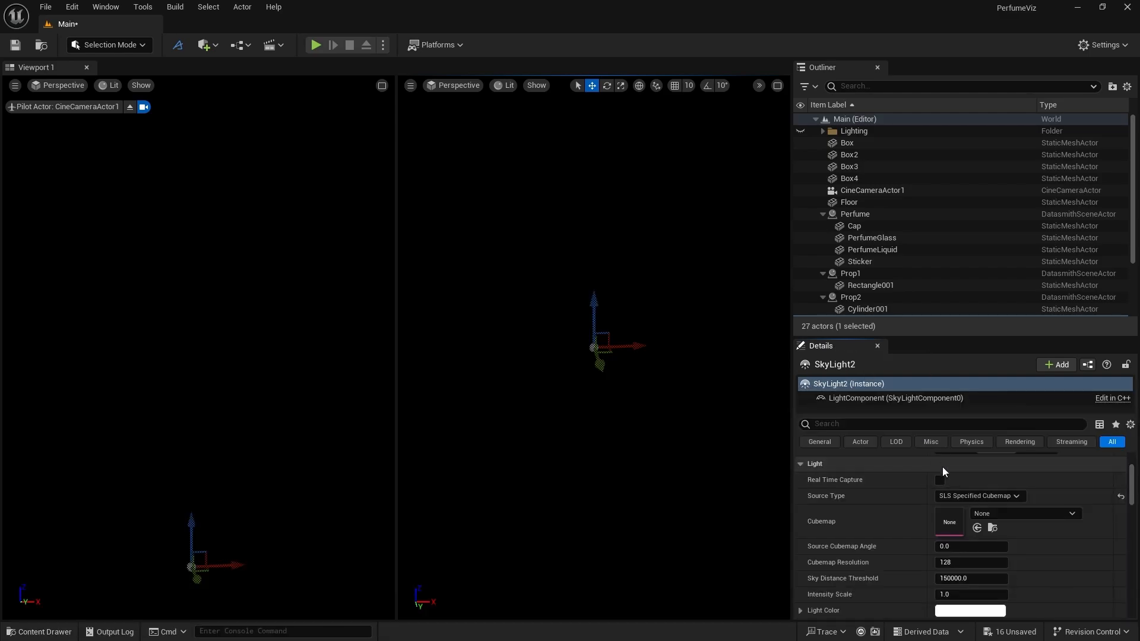
click(977, 528)
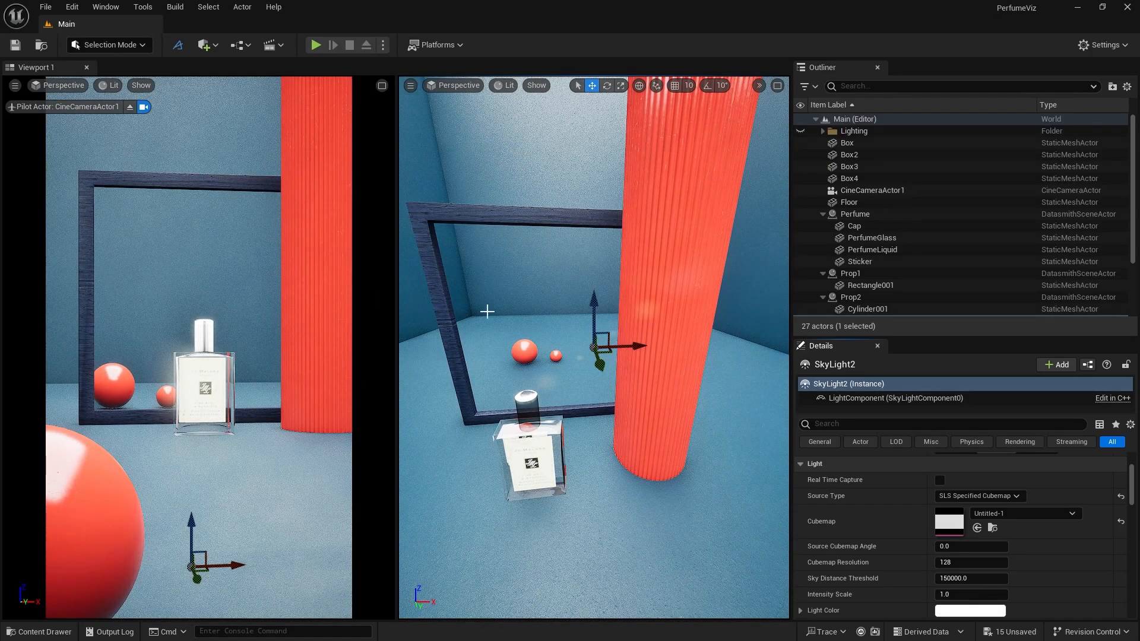
Add a Post Process Volume and enable its Metering Mode and Exposure Compensation overrides
scroll(875, 190, down, 5)
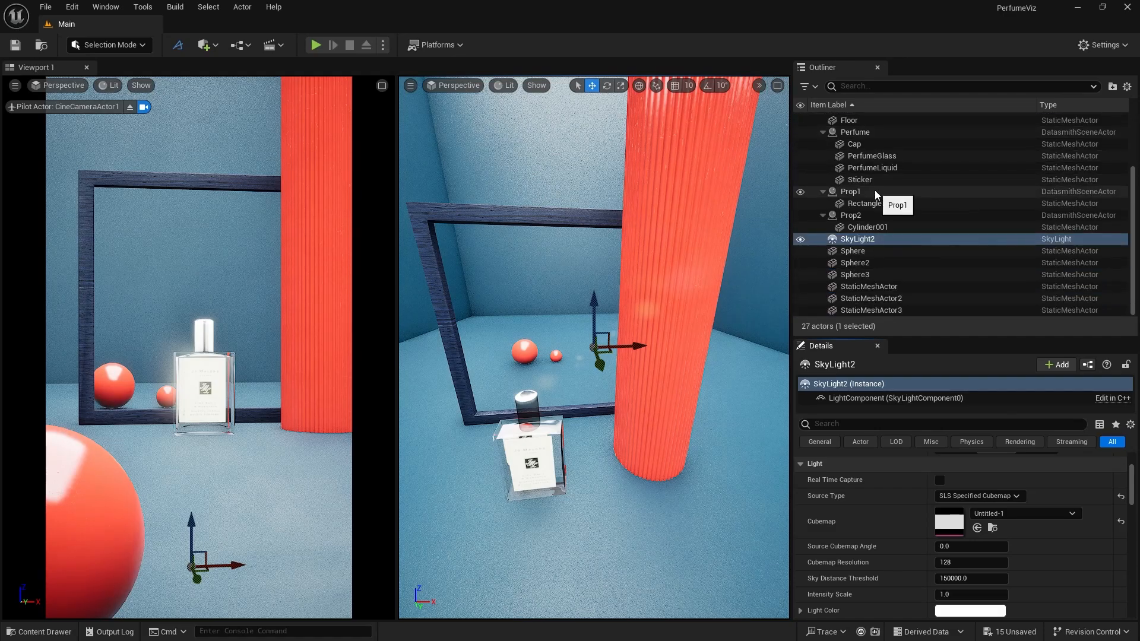
scroll(873, 178, up, 5)
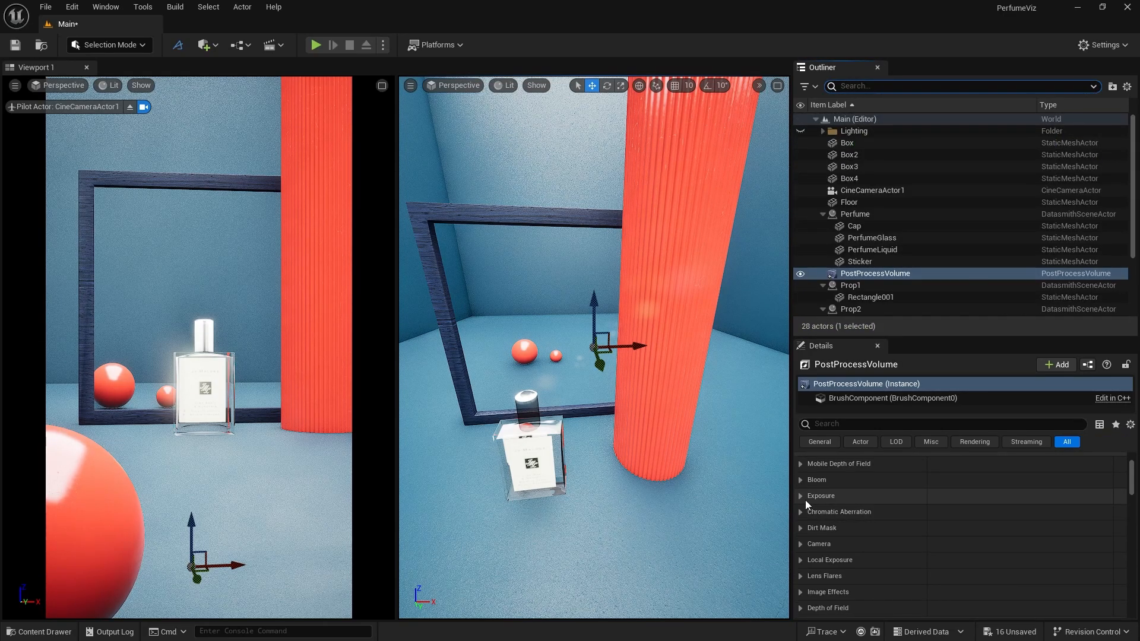
click(806, 496)
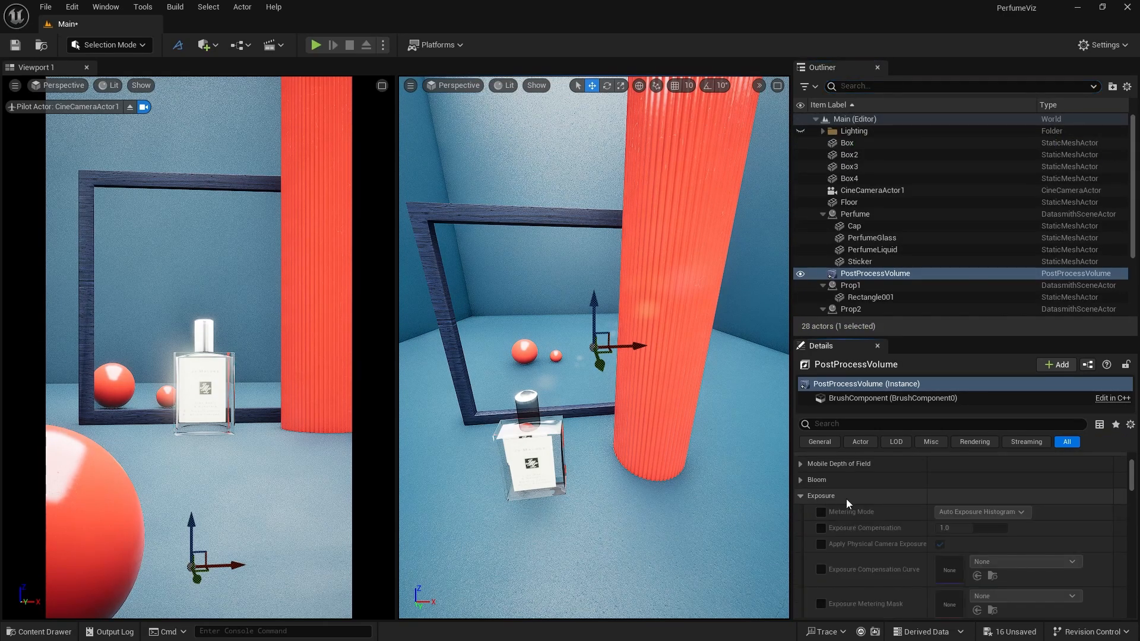
click(821, 512)
click(822, 528)
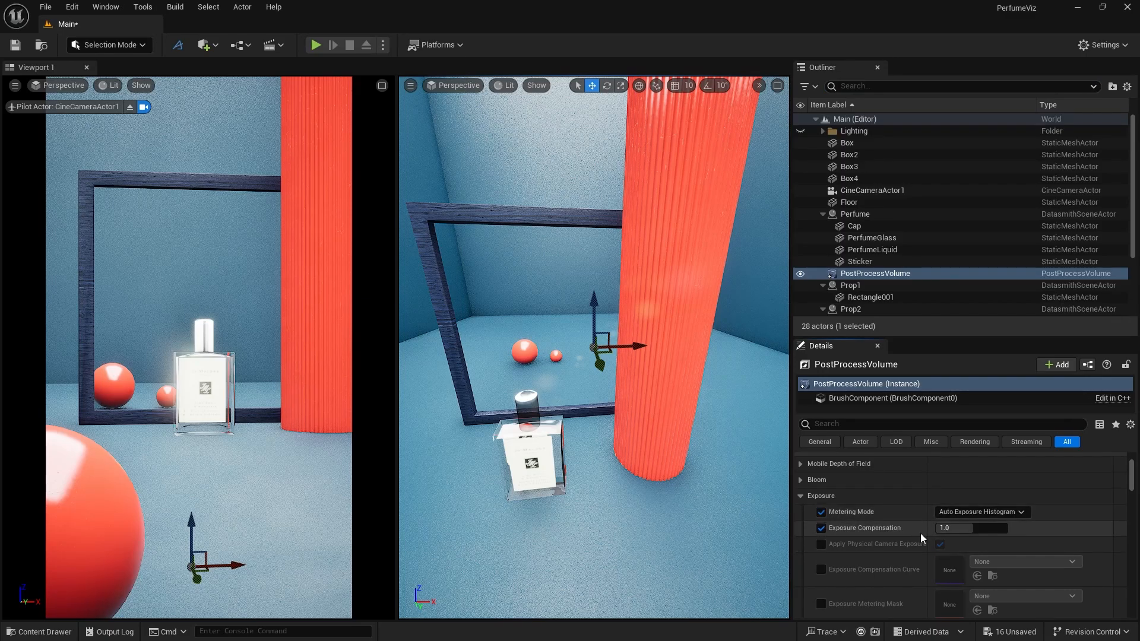
Enable the Min EV100 and Max EV100 overrides on the Post Process Volume and set both to 1
scroll(920, 533, down, 2)
scroll(896, 522, down, 1)
click(821, 553)
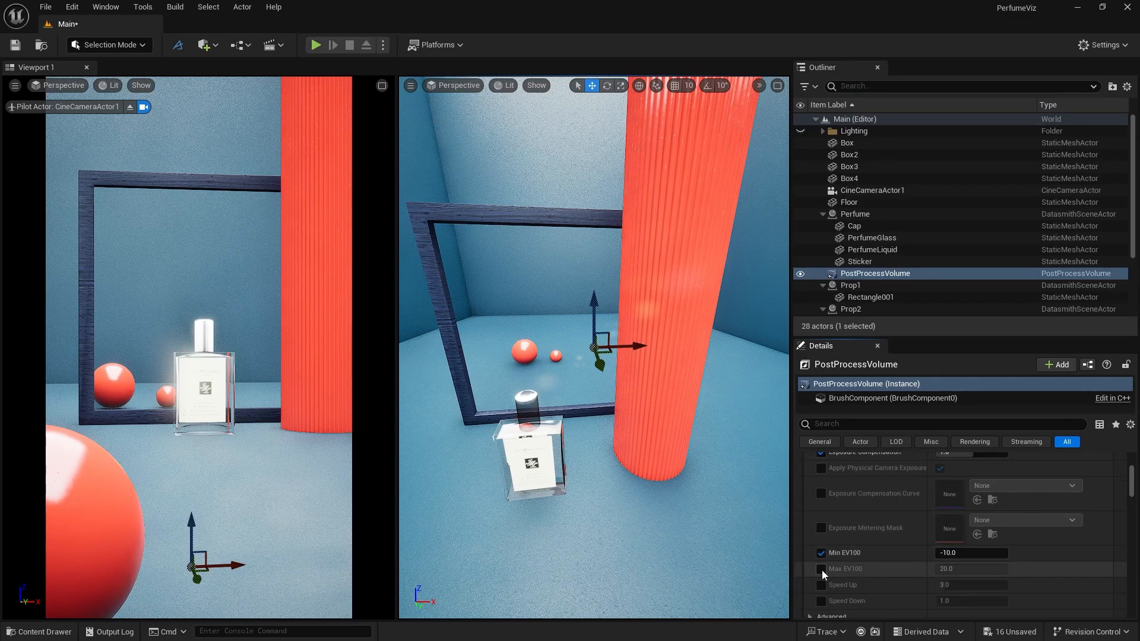
click(821, 569)
click(968, 553)
text(1)
key(Return)
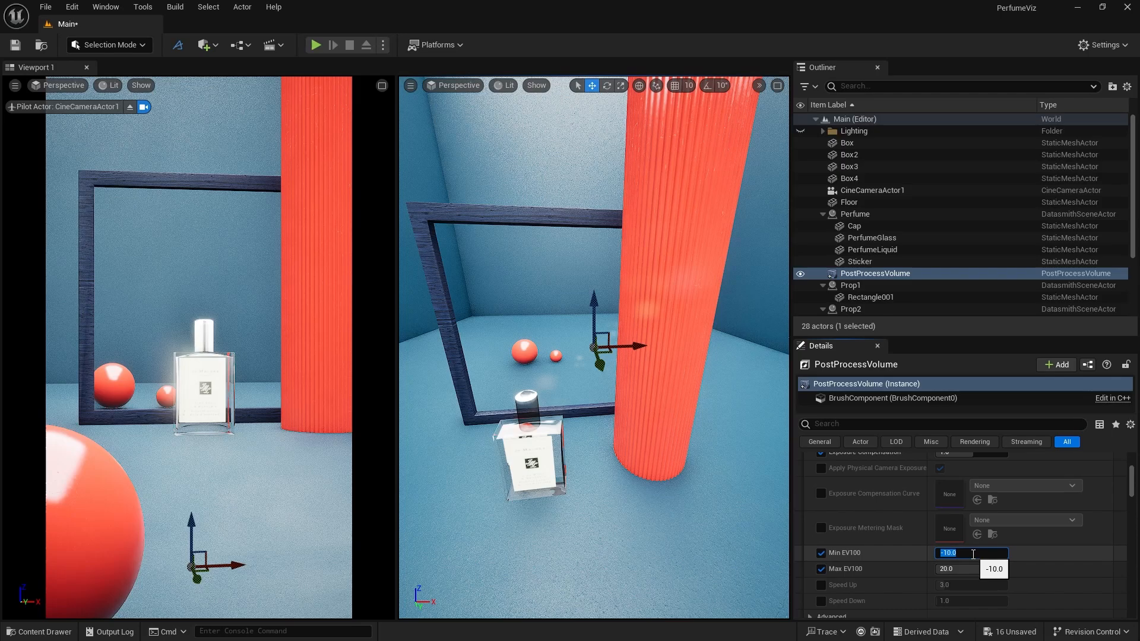
click(970, 563)
text(1)
key(Return)
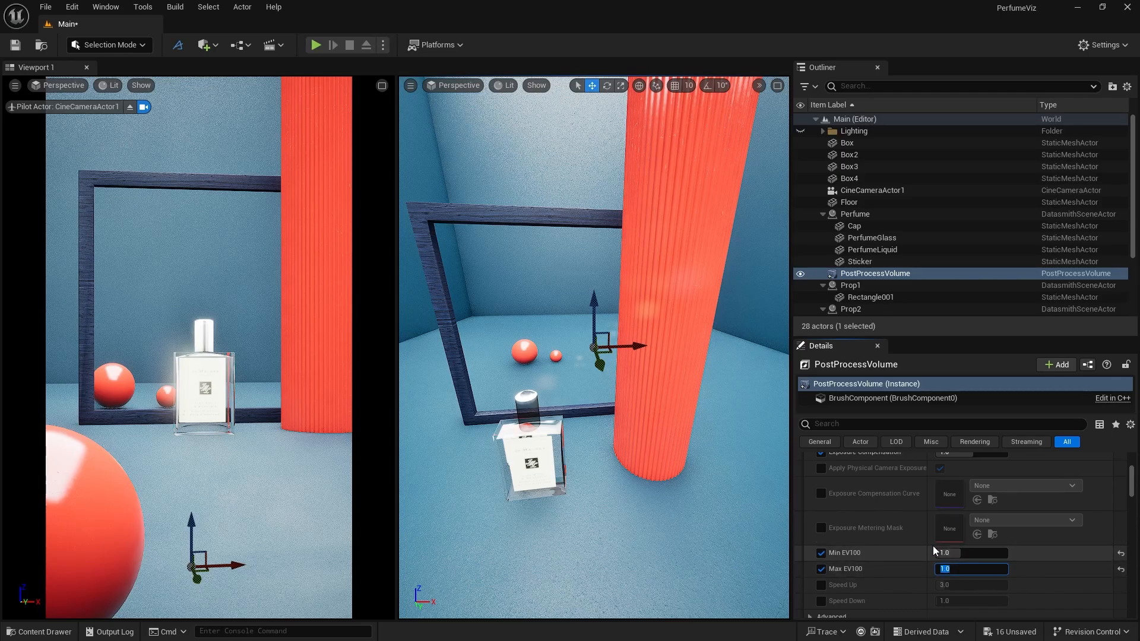
Turn on Infinite Extent (Unbound) for the Post Process Volume and save the Main level
click(855, 425)
text(infi)
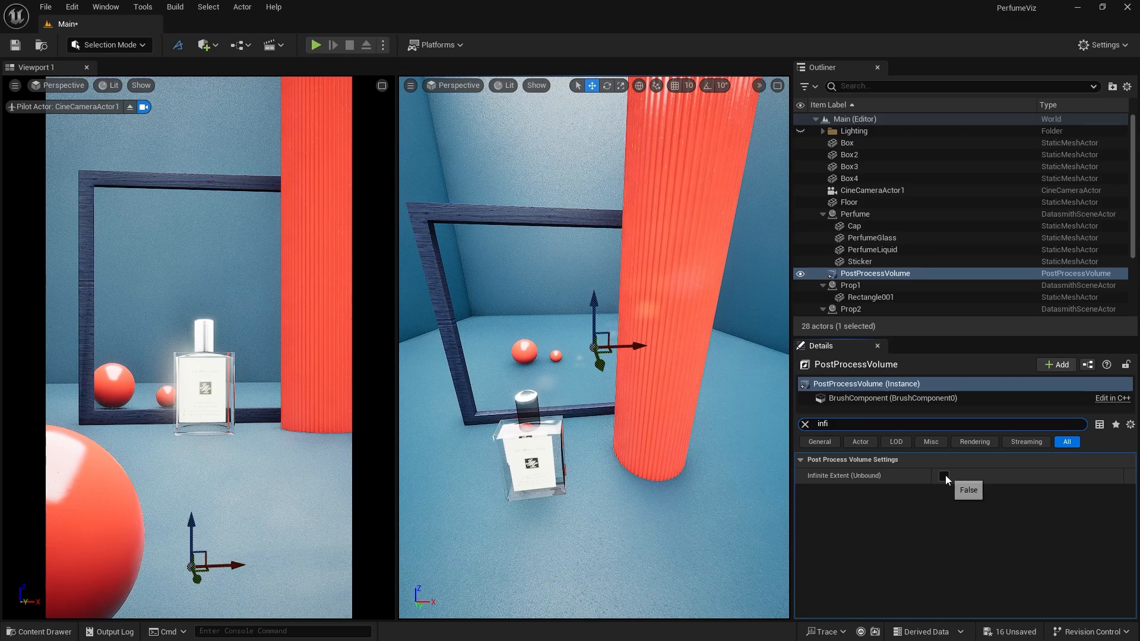
click(943, 476)
click(805, 424)
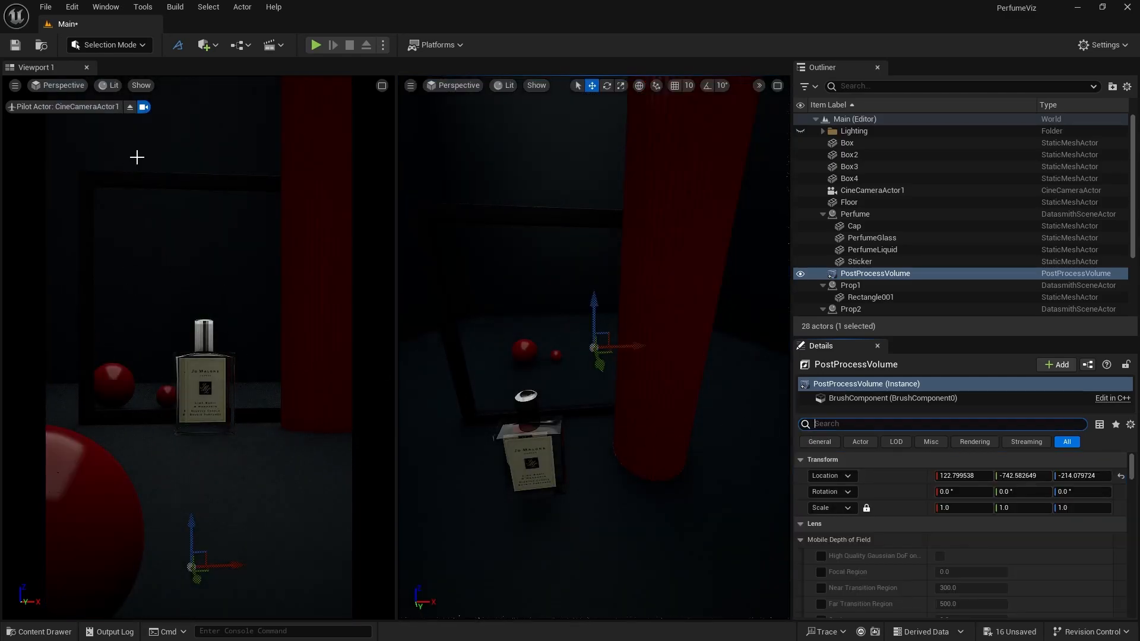
key(ctrl+s)
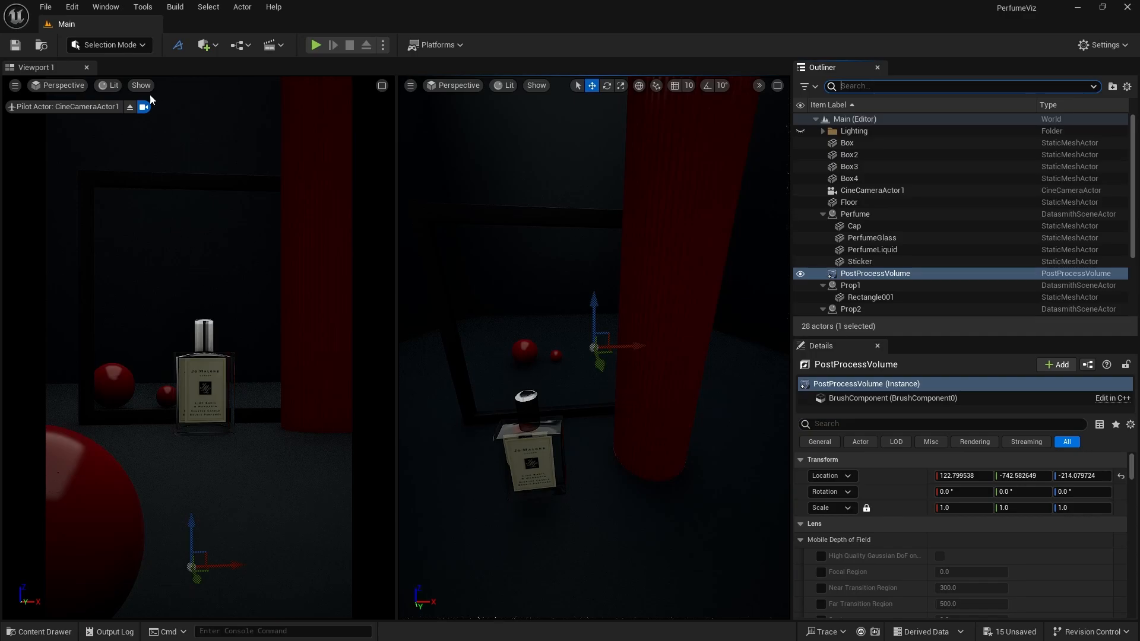
Switch the camera viewport to Path Tracing mode and select the new Sky Light
click(110, 85)
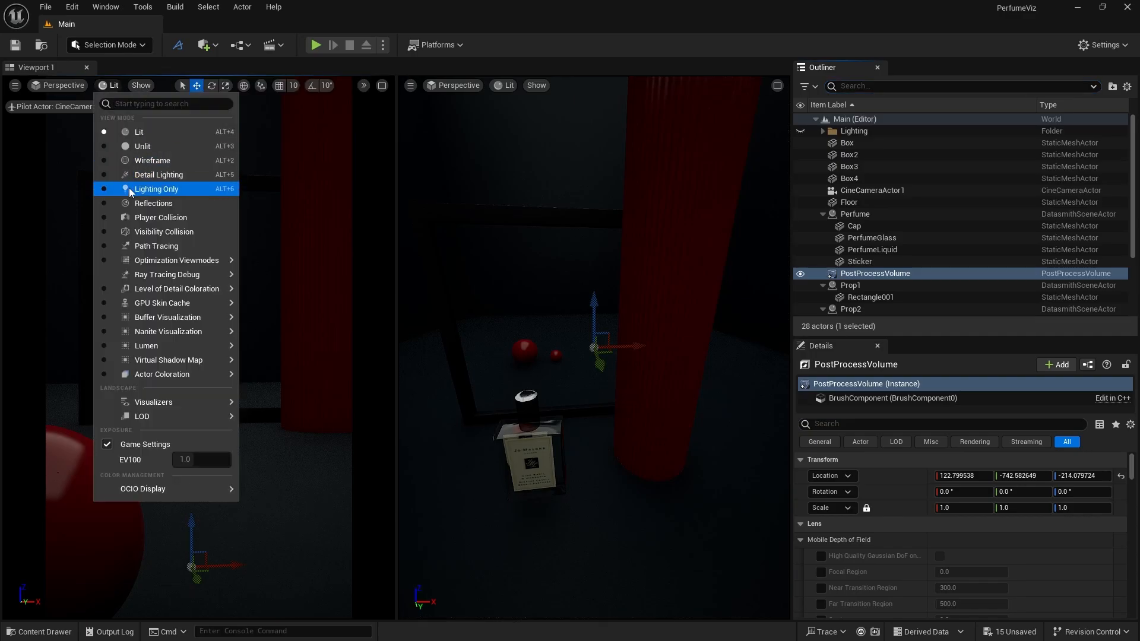
click(147, 246)
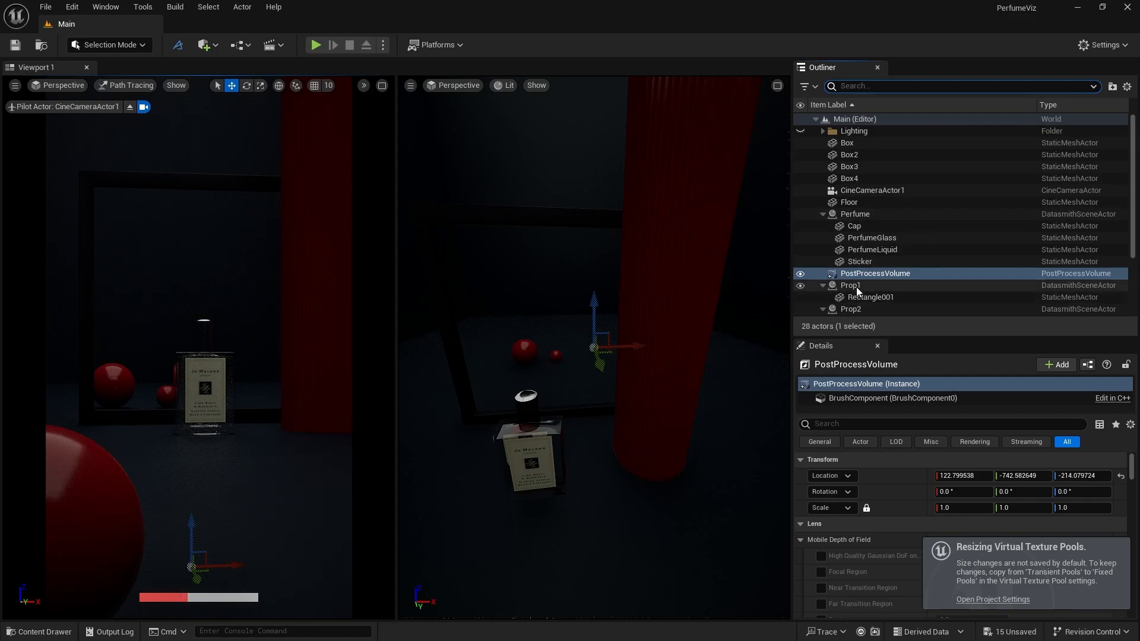
scroll(870, 238, down, 3)
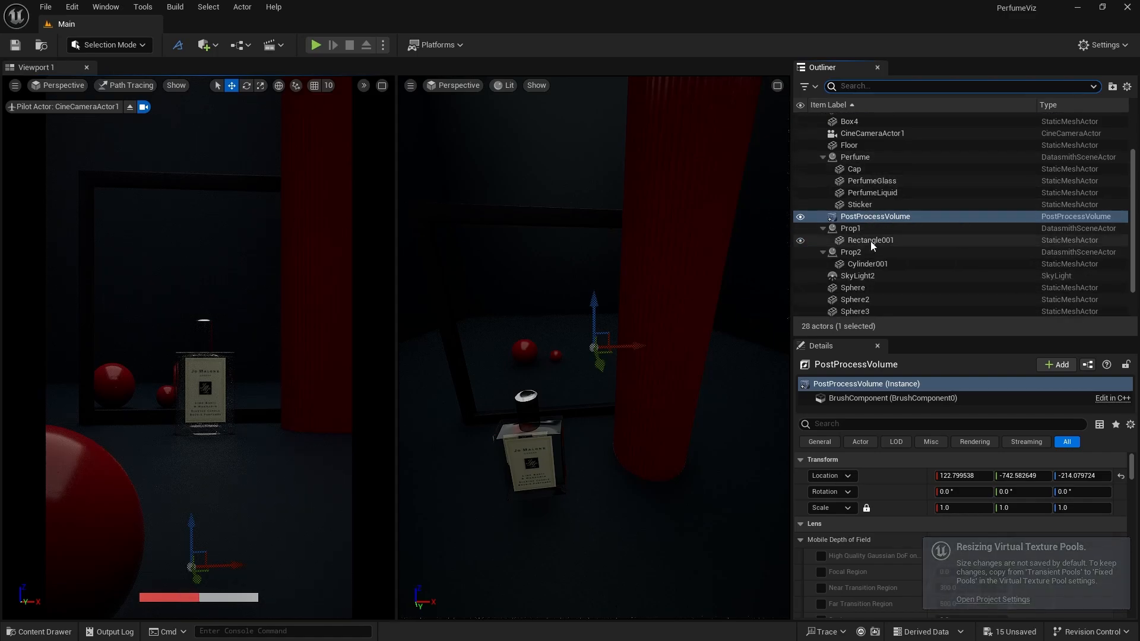
click(869, 255)
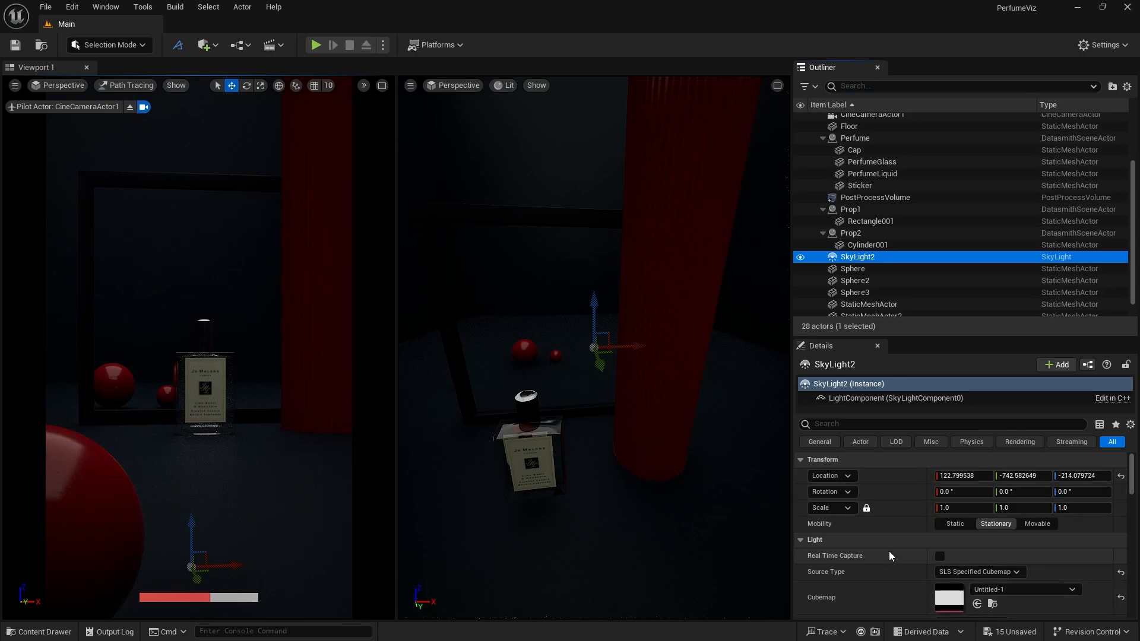
Set the Sky Light's mobility to Movable and its Intensity Scale to 3
scroll(889, 551, down, 2)
click(1037, 486)
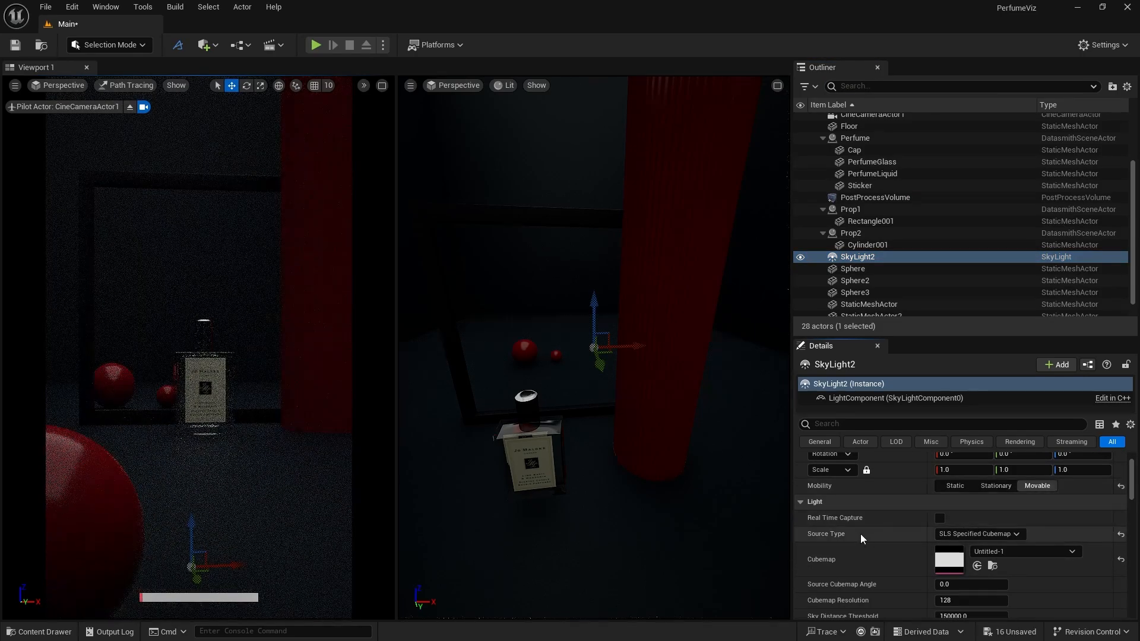
scroll(860, 533, down, 2)
click(956, 577)
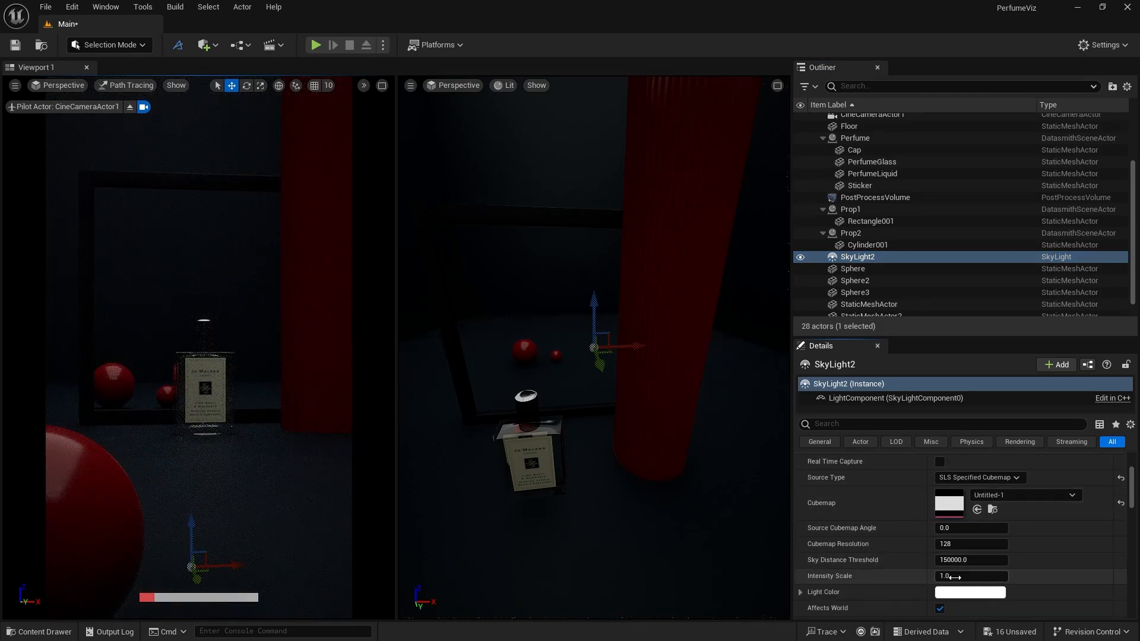
key(Return)
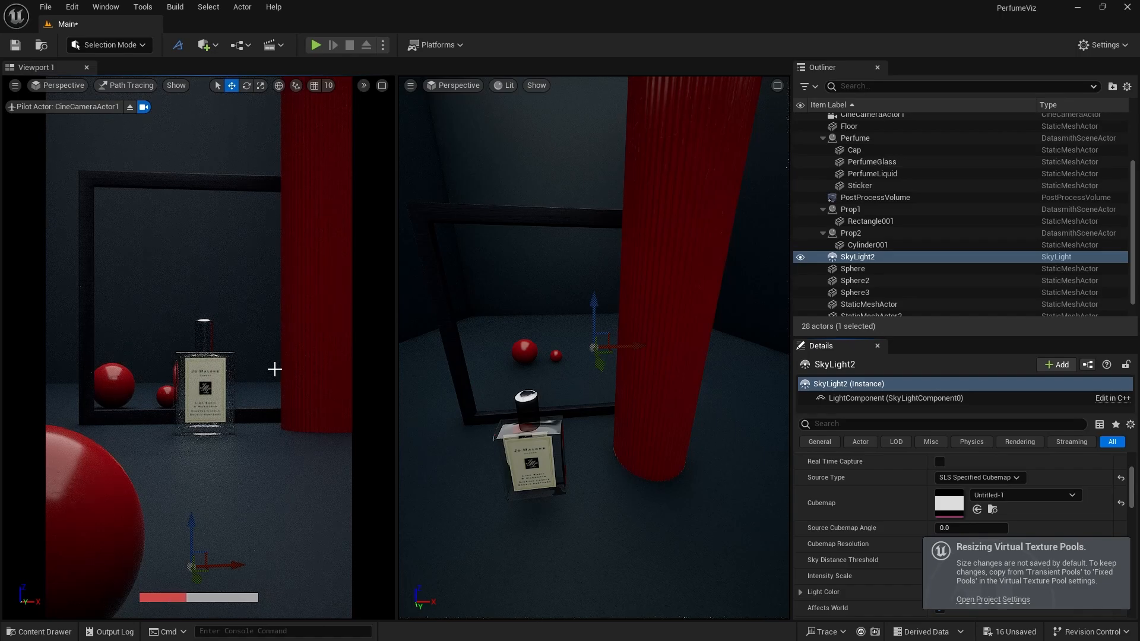
Switch the camera viewport back to Lit mode and add a Rect Light to the scene
click(127, 85)
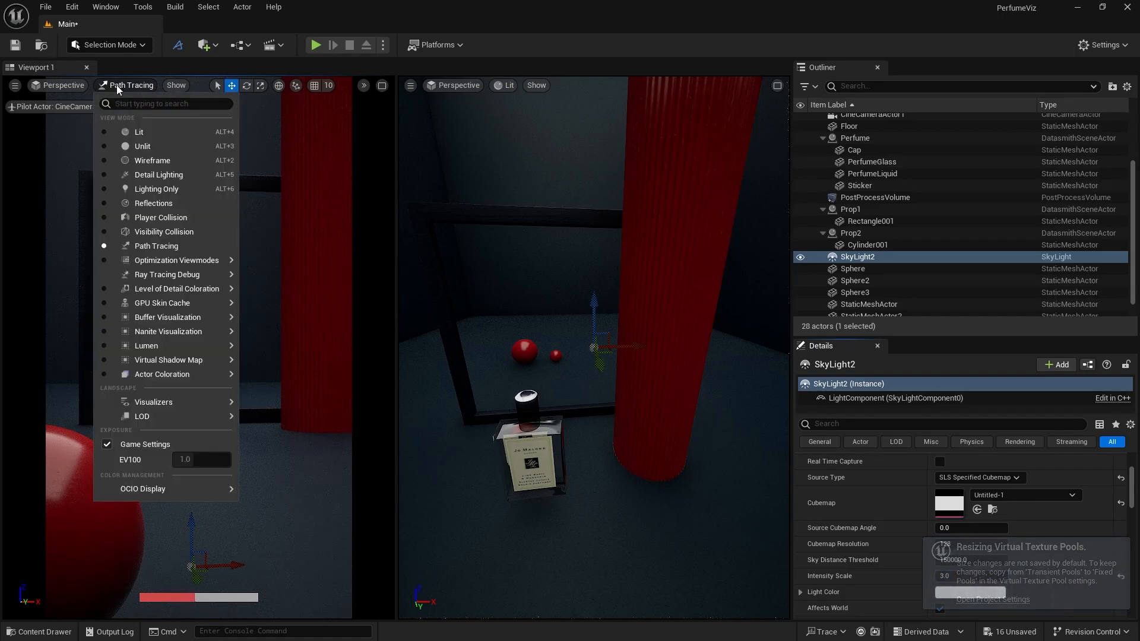
click(143, 132)
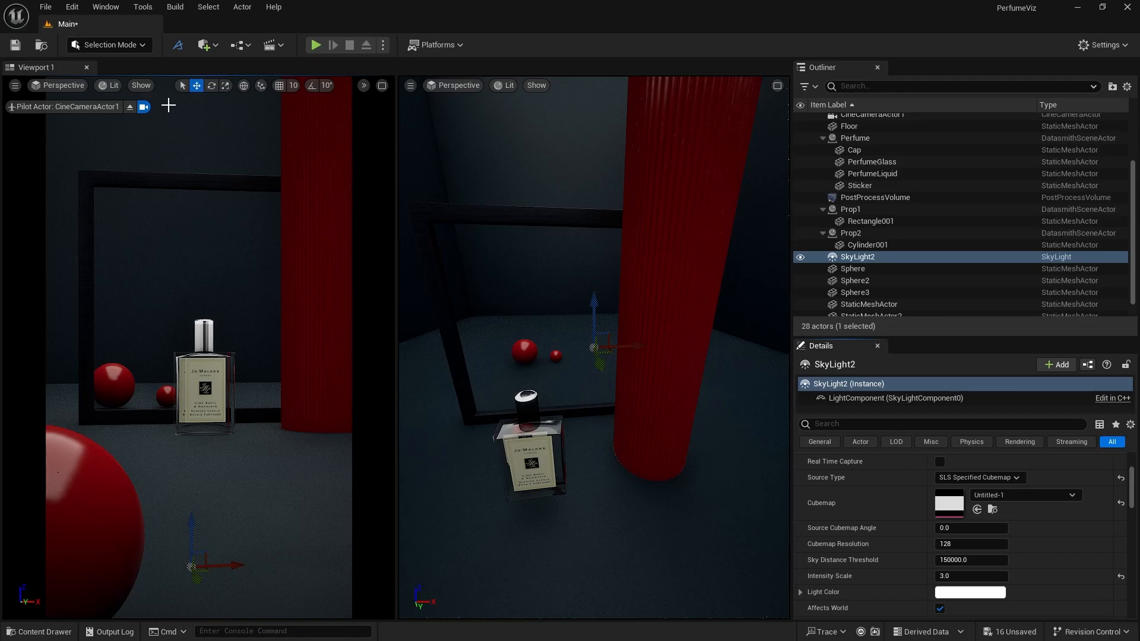
click(205, 45)
mouse_move(253, 195)
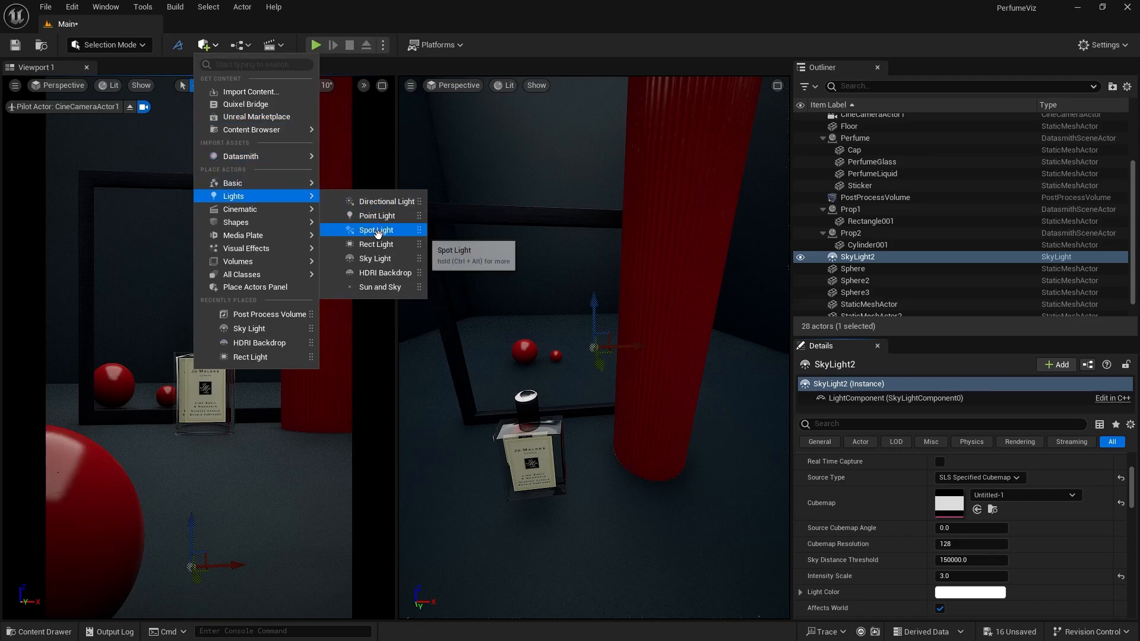
drag(407, 265, 438, 320)
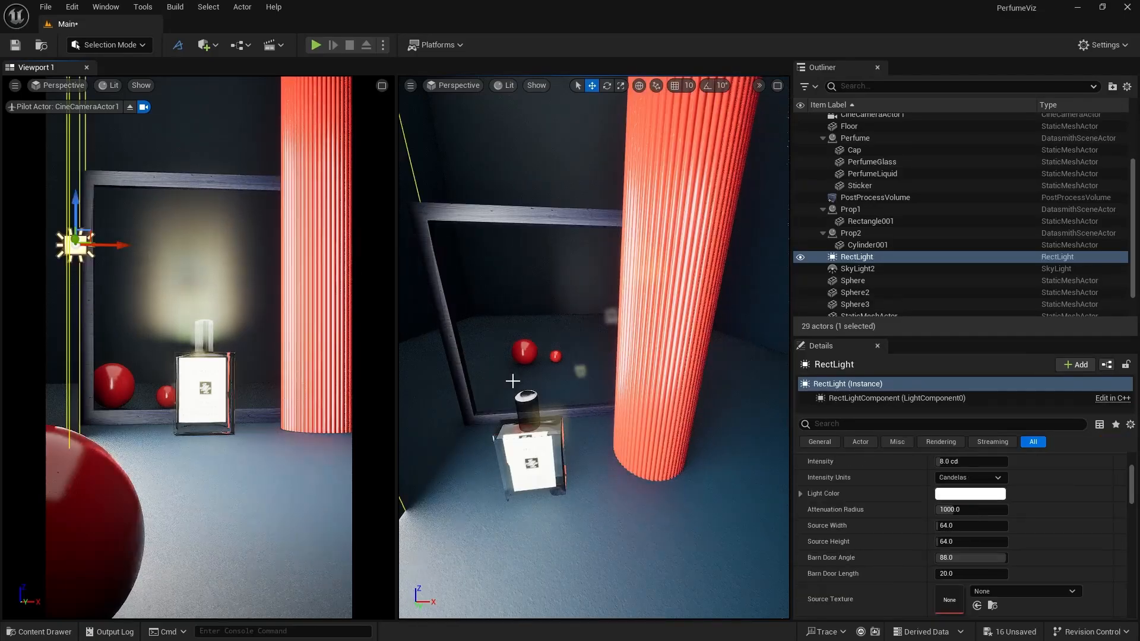
Make the Rect Light Movable and set its Source Width and Source Height to 30
mouse_move(512, 380)
right_down()
mouse_move(451, 350)
mouse_move(531, 386)
right_up()
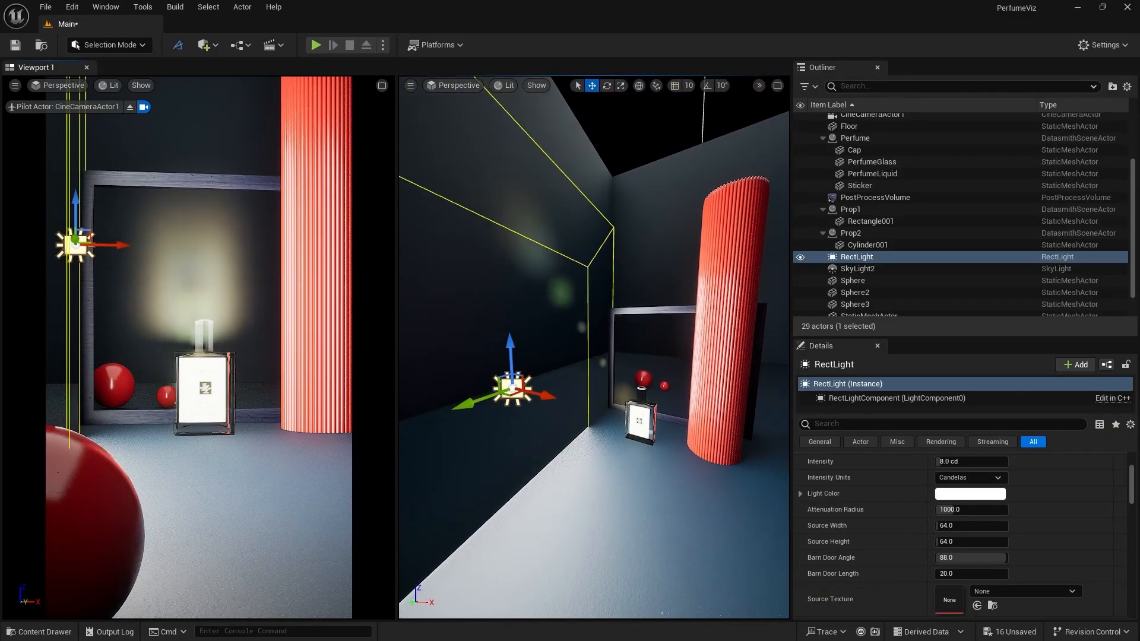
scroll(950, 512, up, 3)
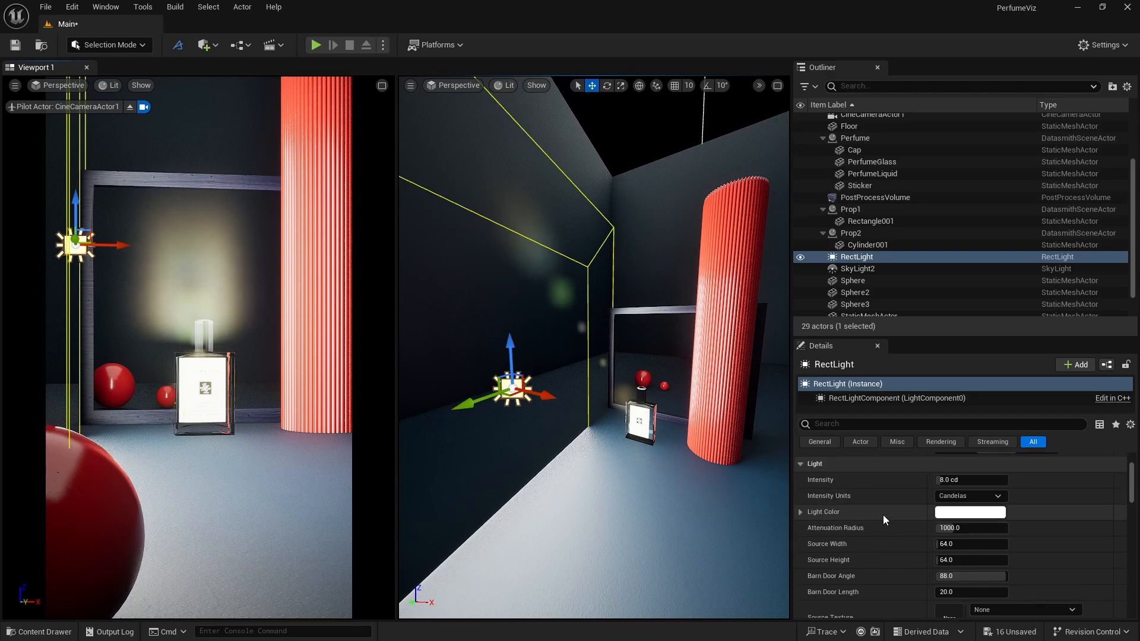
click(1037, 485)
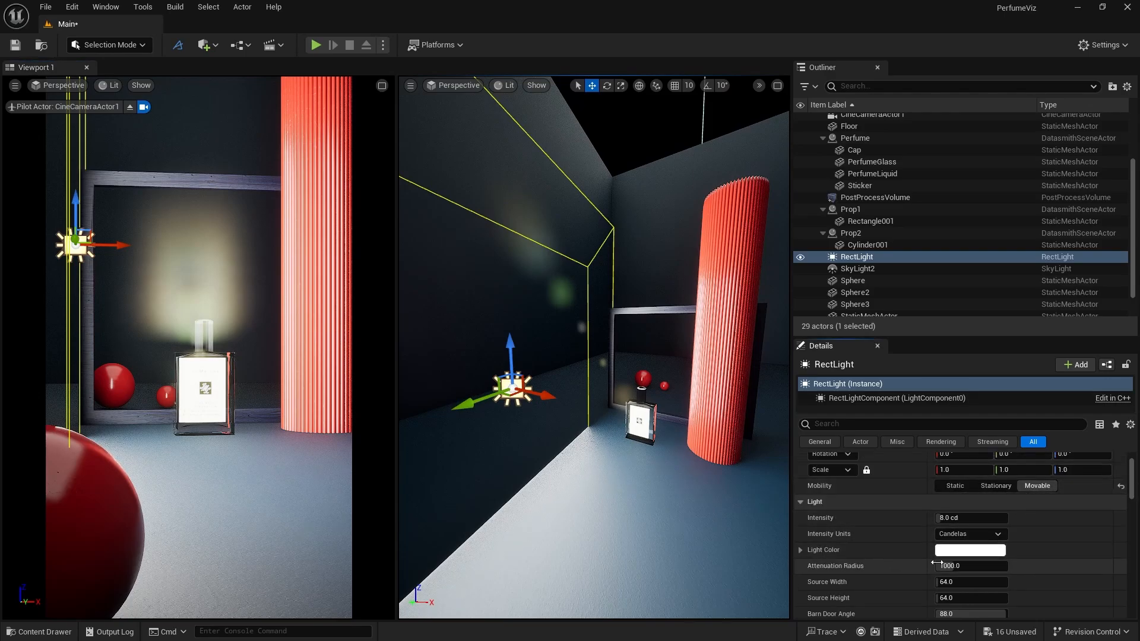
click(950, 583)
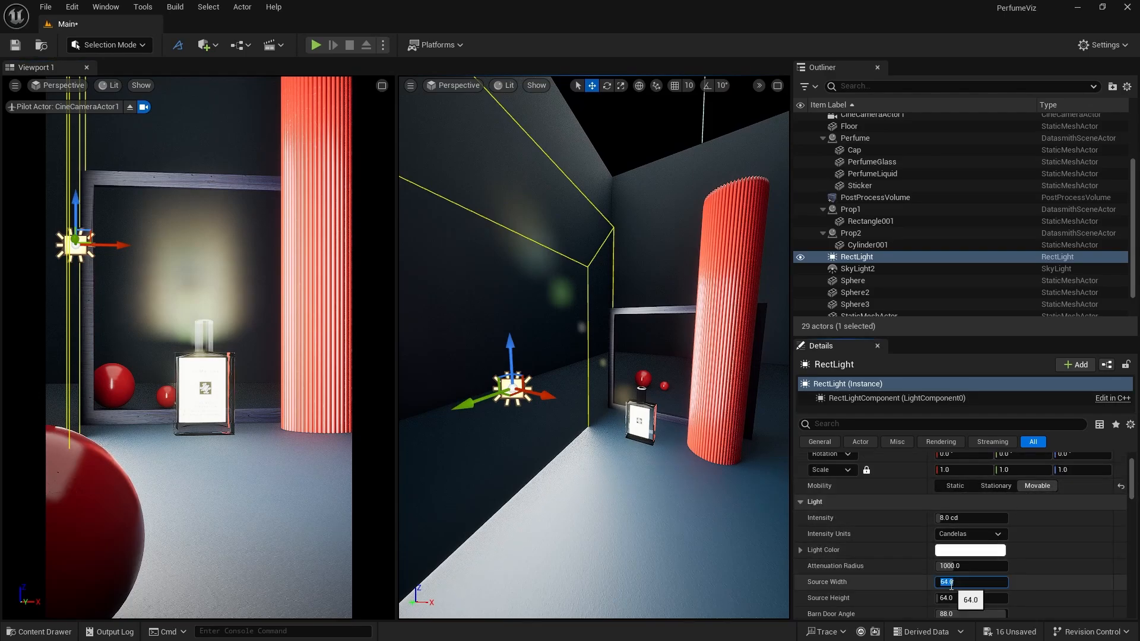
text(30)
key(Return)
click(951, 597)
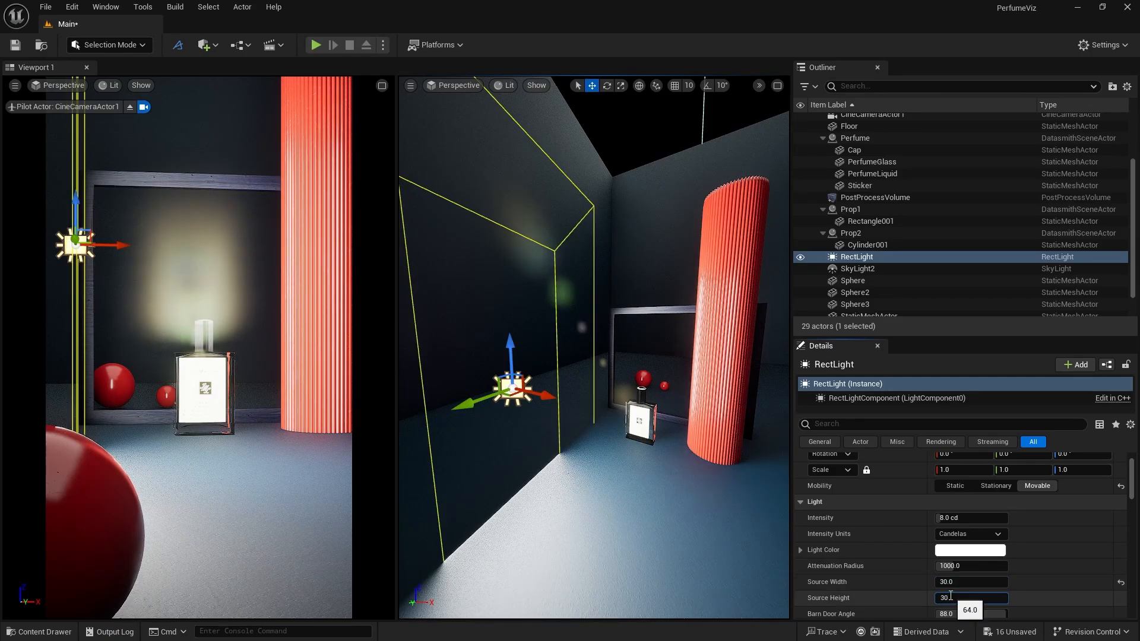
key(Return)
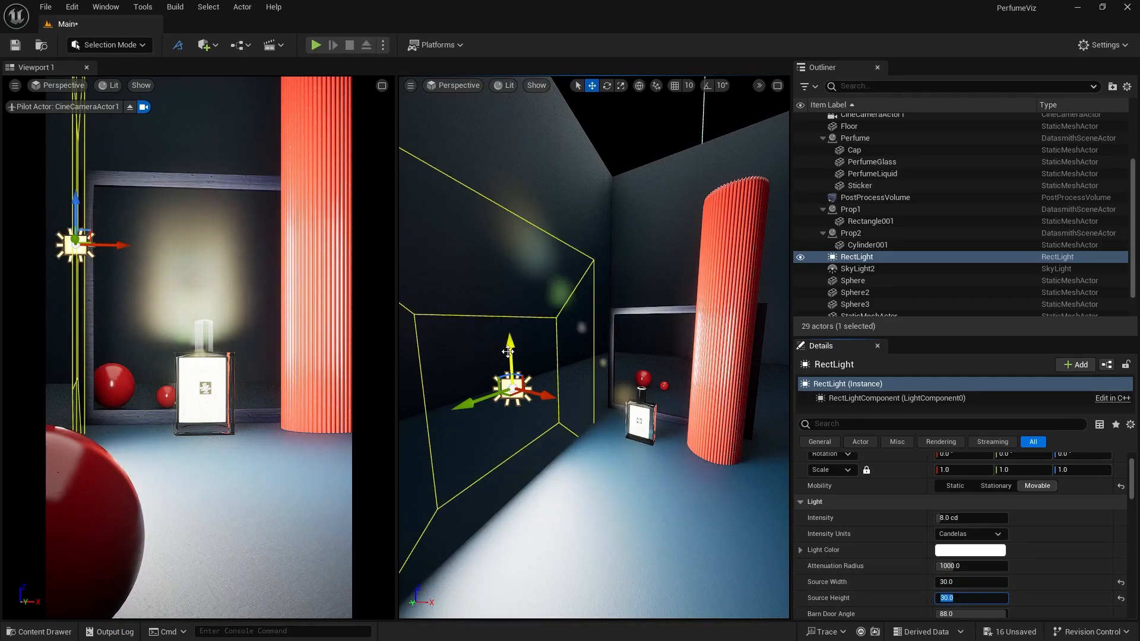
Raise the Rect Light, pilot it in the second viewport, and swing it around behind the frame facing the perfume bottle
drag(507, 352, 508, 288)
right_click(508, 289)
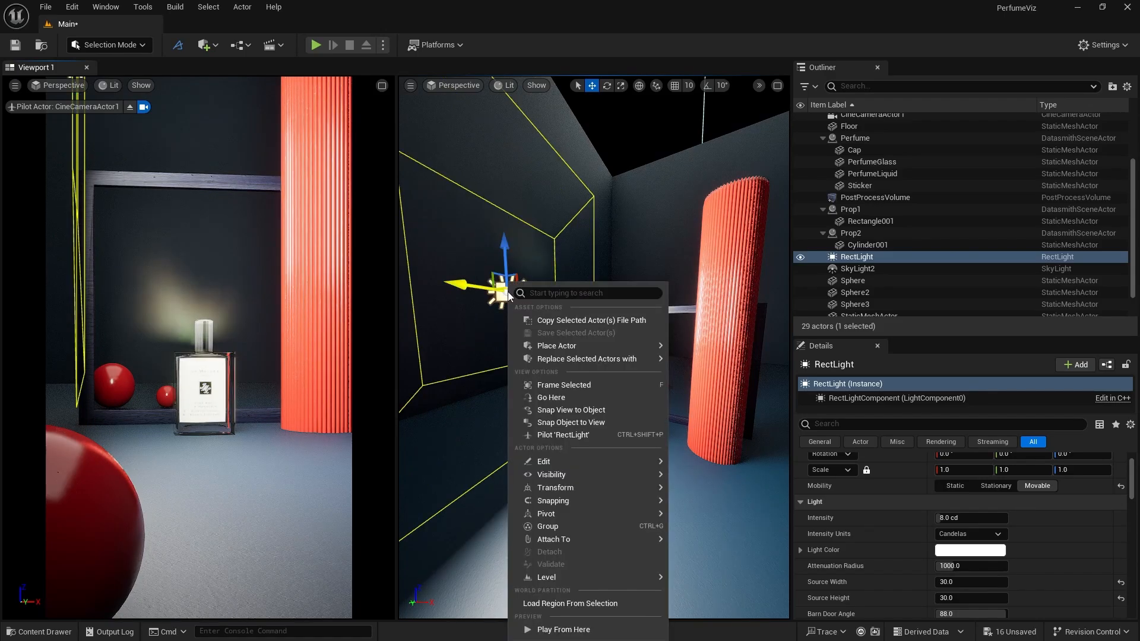
click(603, 437)
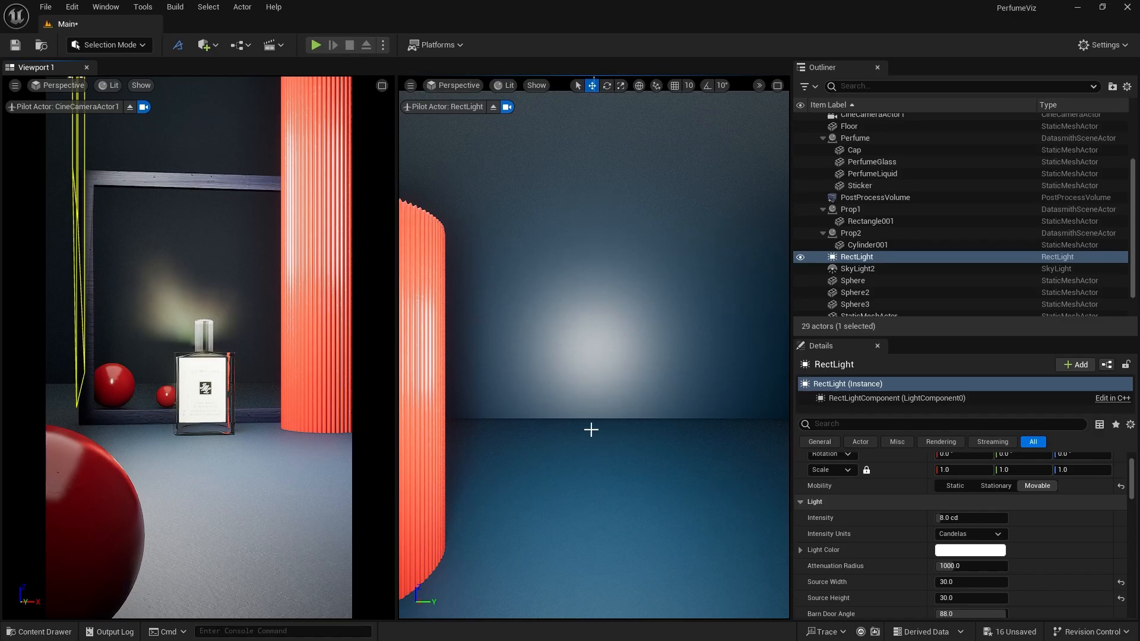
right_drag(602, 436, 784, 459)
key(d)
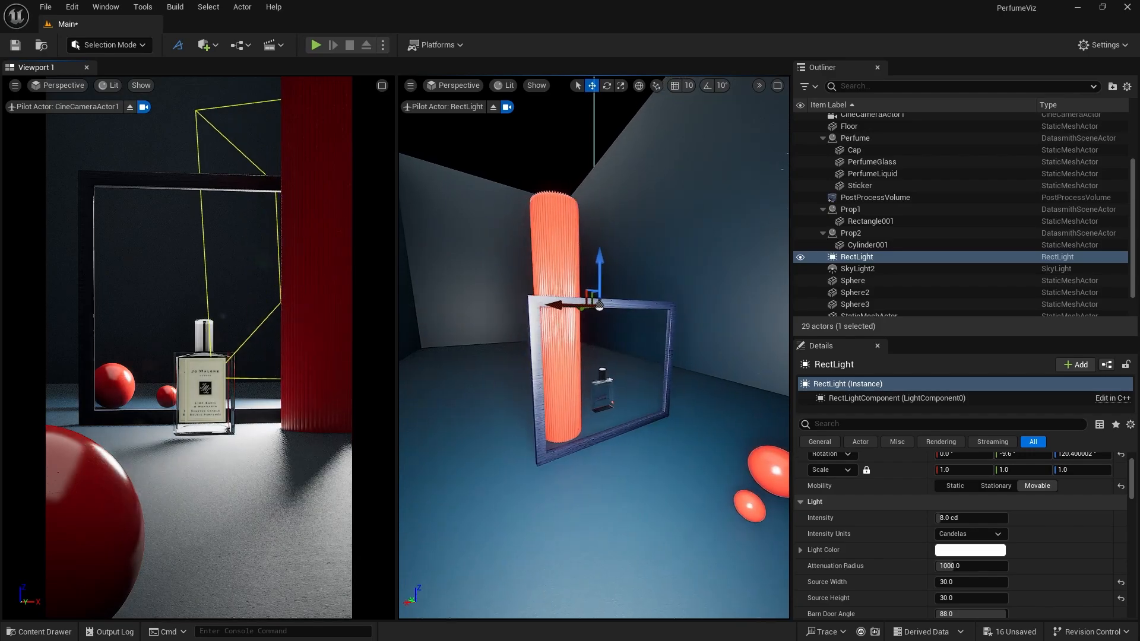
Raise the piloted Rect Light behind the frame and aim it down at the bottle, with rotation about -29° in Y and 123° in Z
key(a)
key(d)
key(e)
right_drag(594, 347, 599, 395)
key(d)
key(a)
key(d)
key(a)
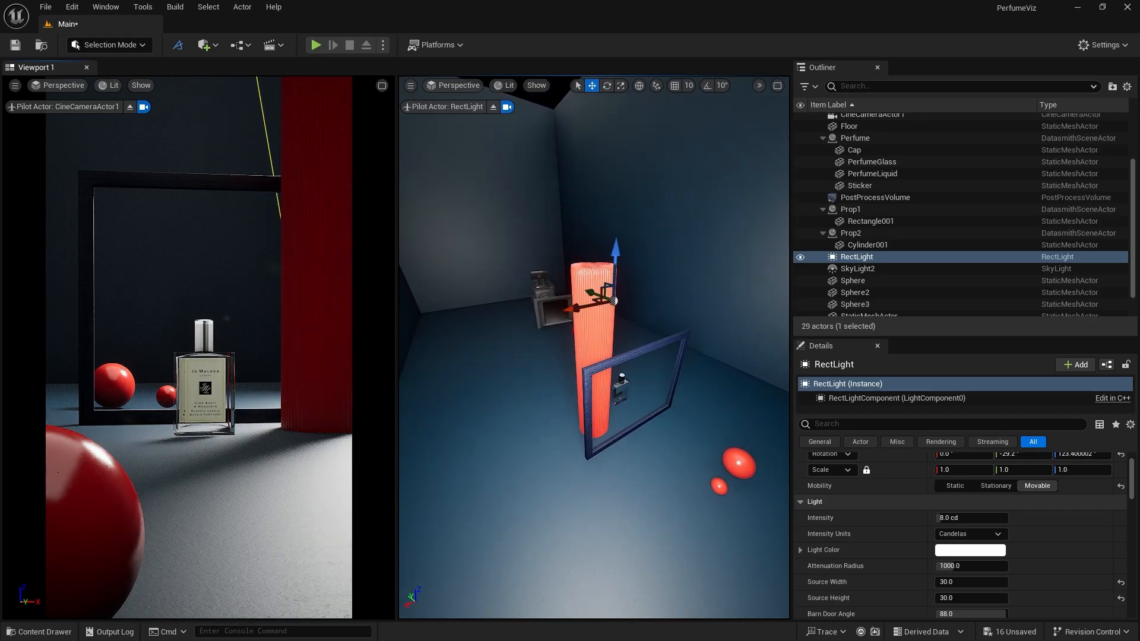
Set the Rect Light's intensity to 15 cd and preview the camera view in Path Tracing before returning to Lit
click(959, 519)
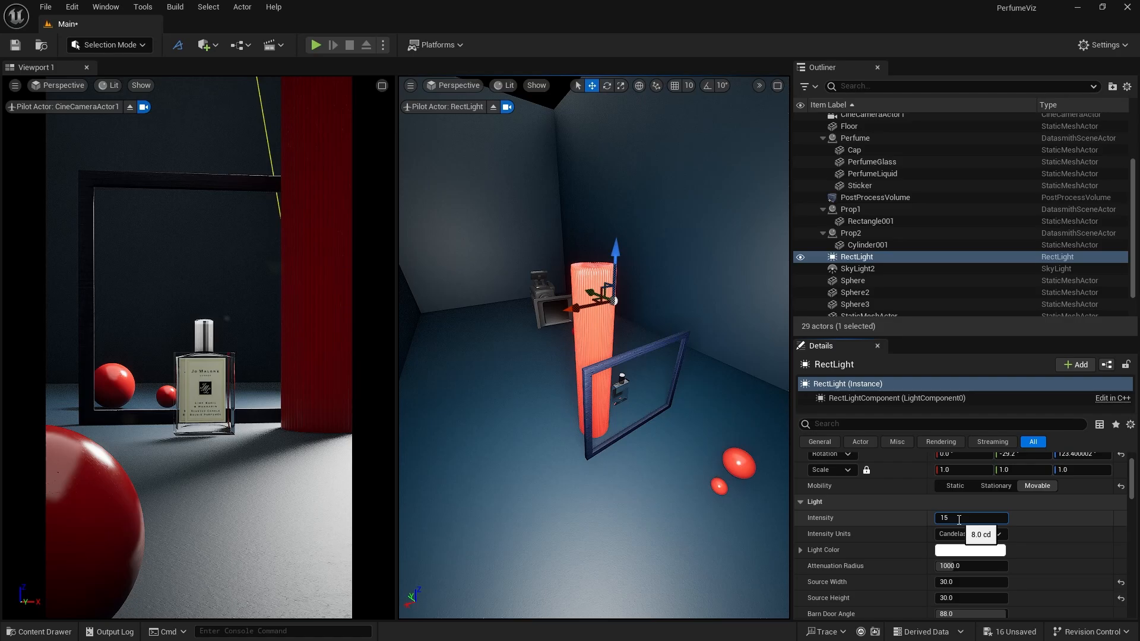
key(Return)
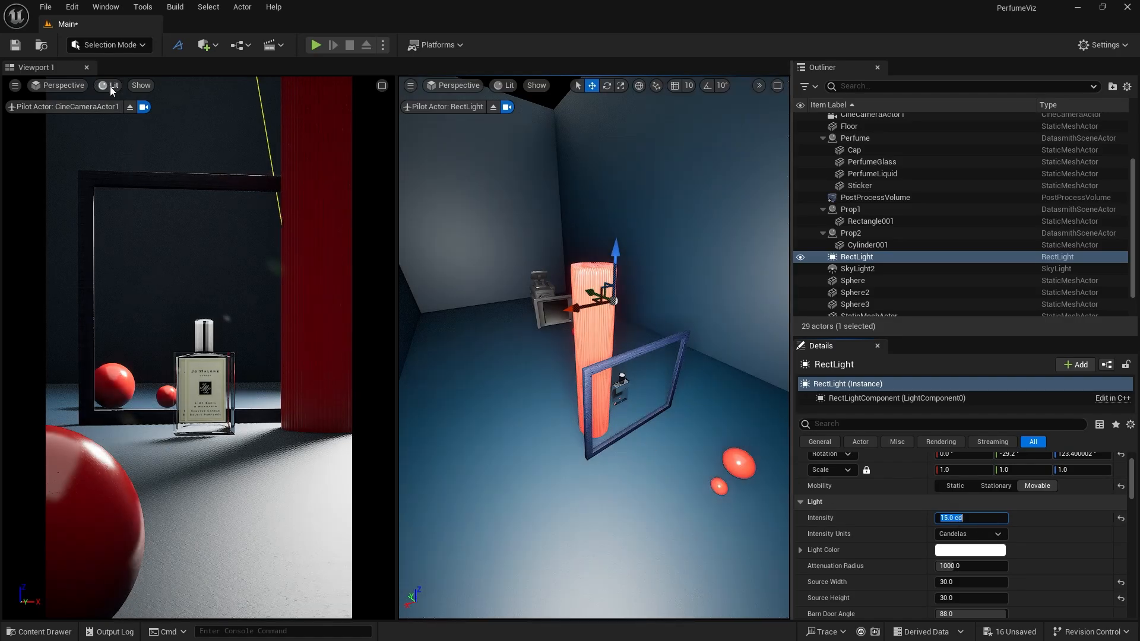
click(110, 87)
click(143, 240)
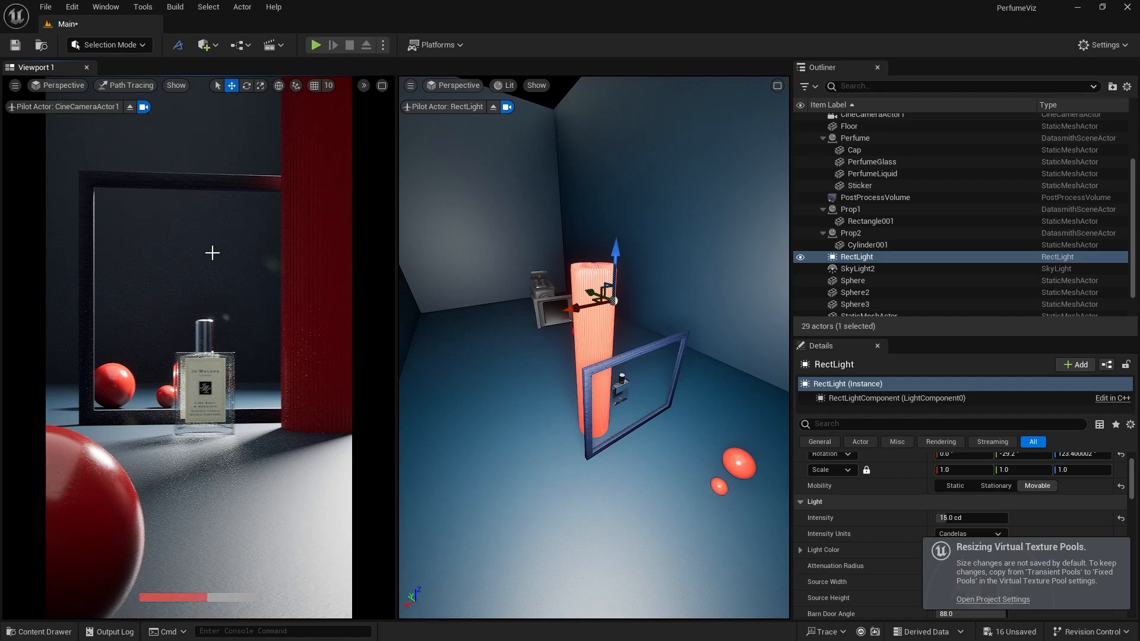
click(118, 87)
click(126, 127)
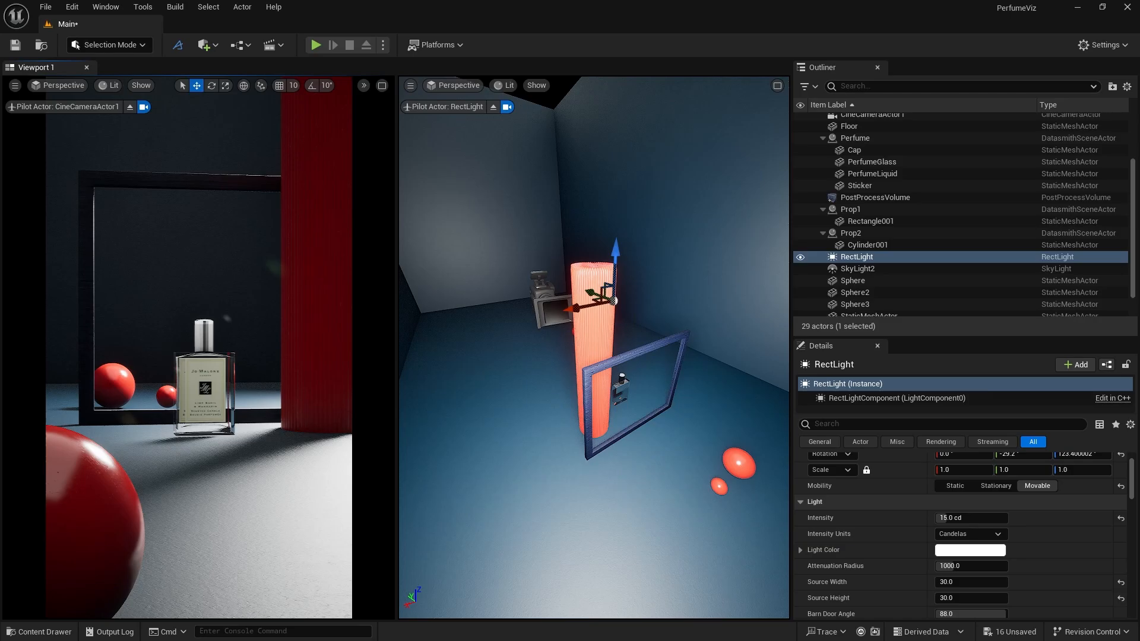
Darken the floor's plaster material by lowering its Albedo Tint brightness value to 0.03125
click(484, 365)
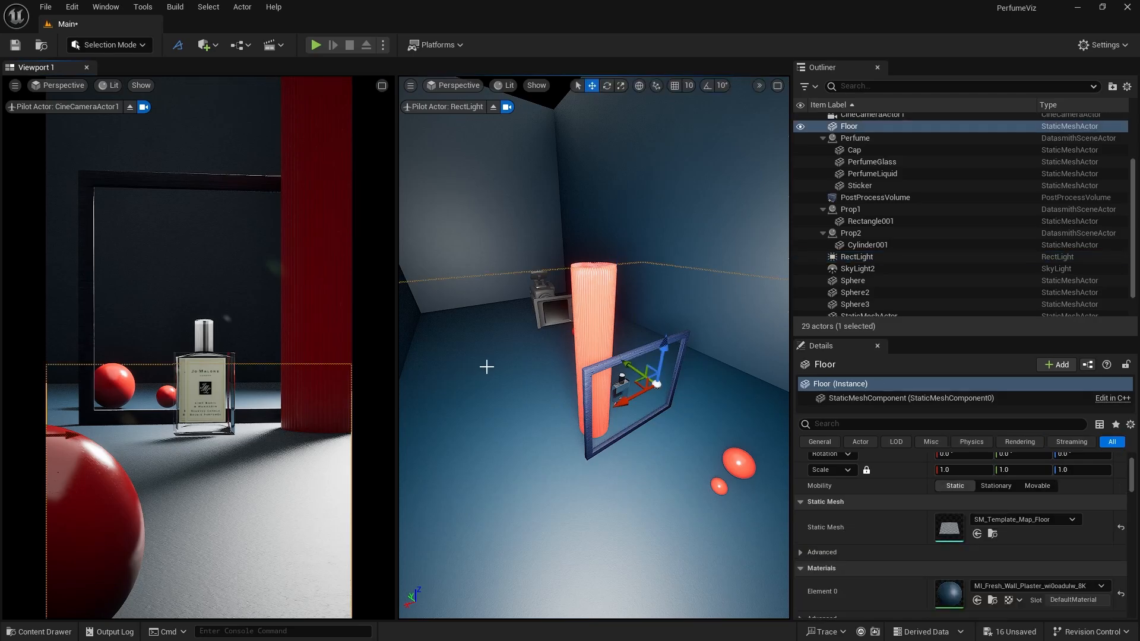
double_click(949, 593)
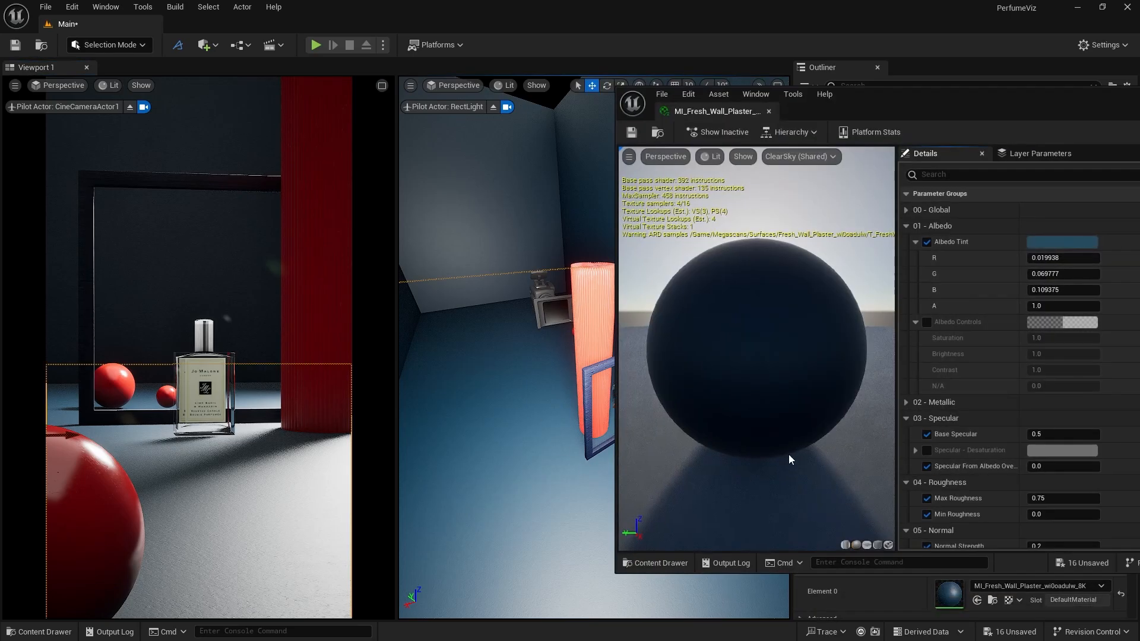
click(1059, 243)
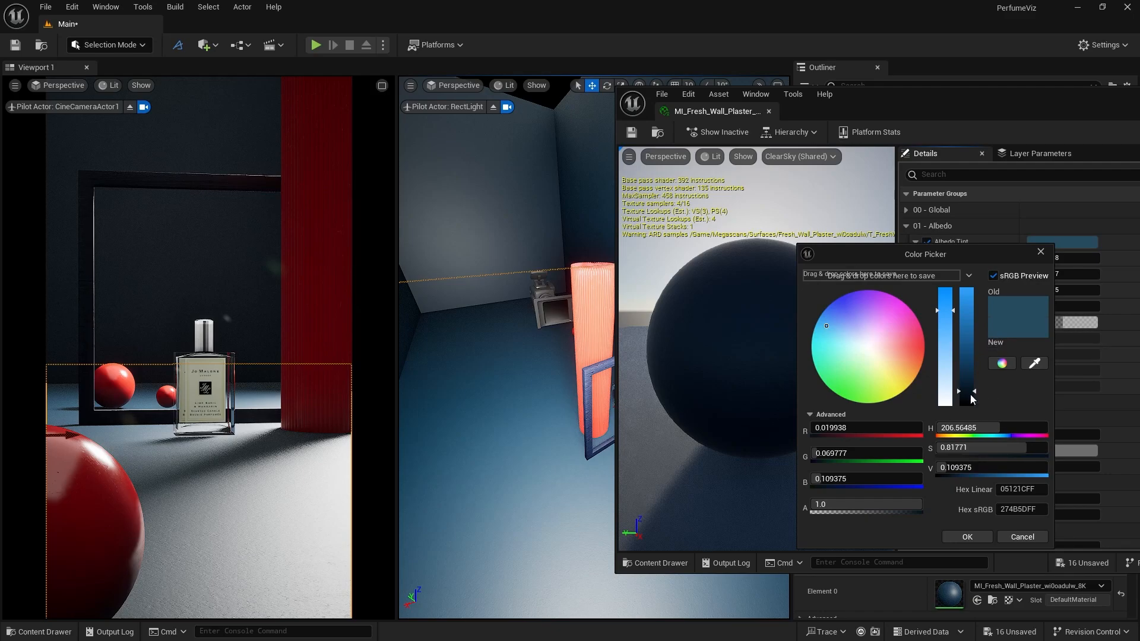
click(968, 400)
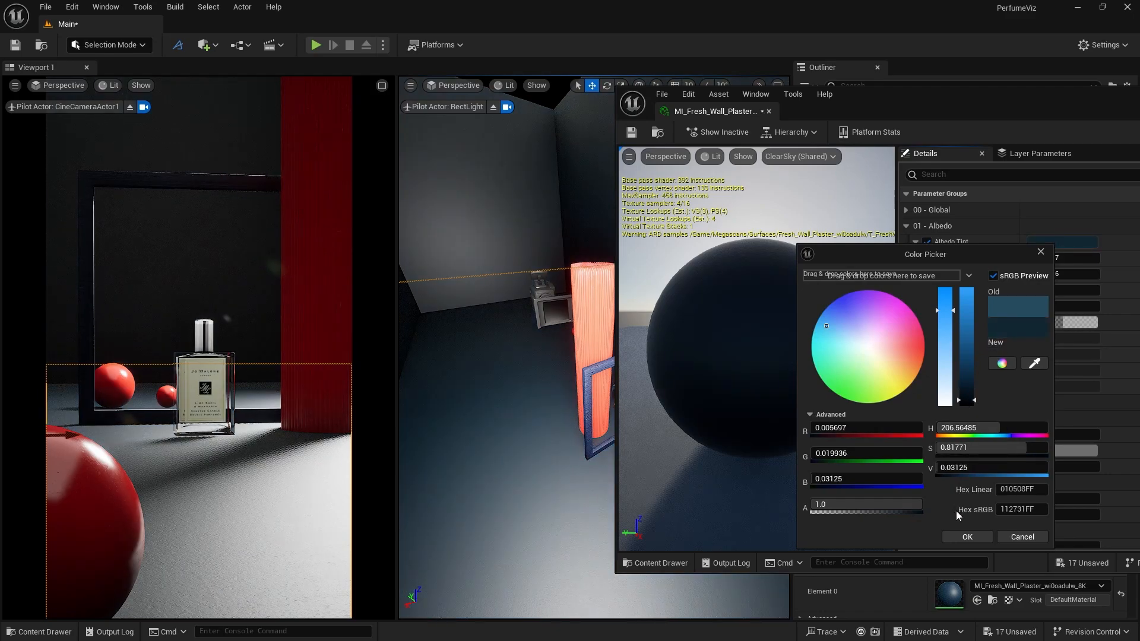
click(963, 536)
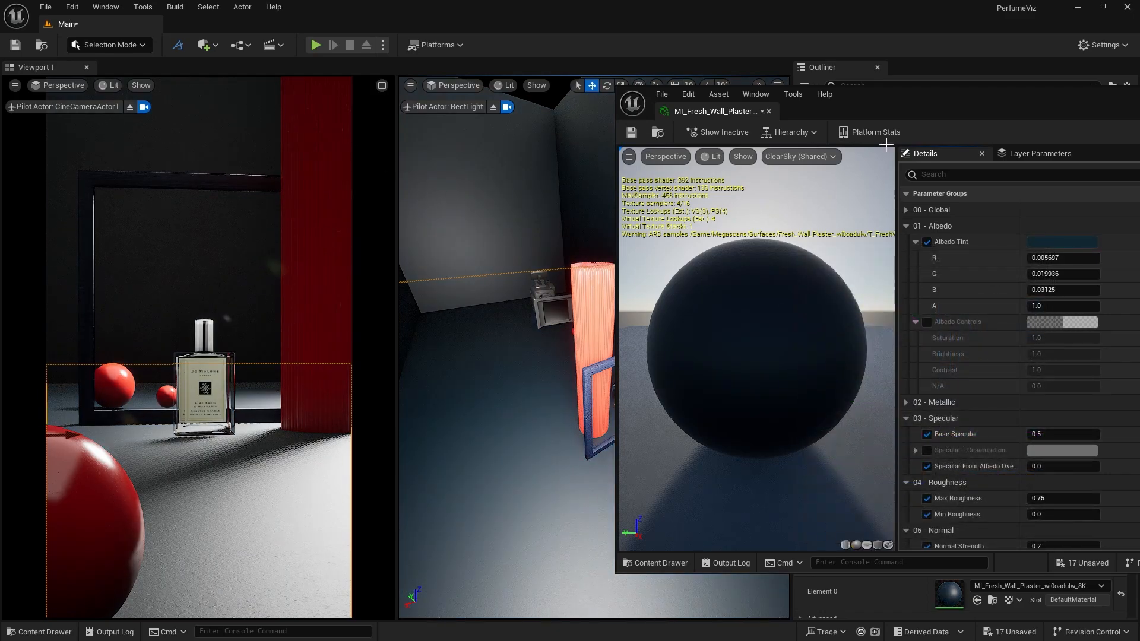
click(769, 111)
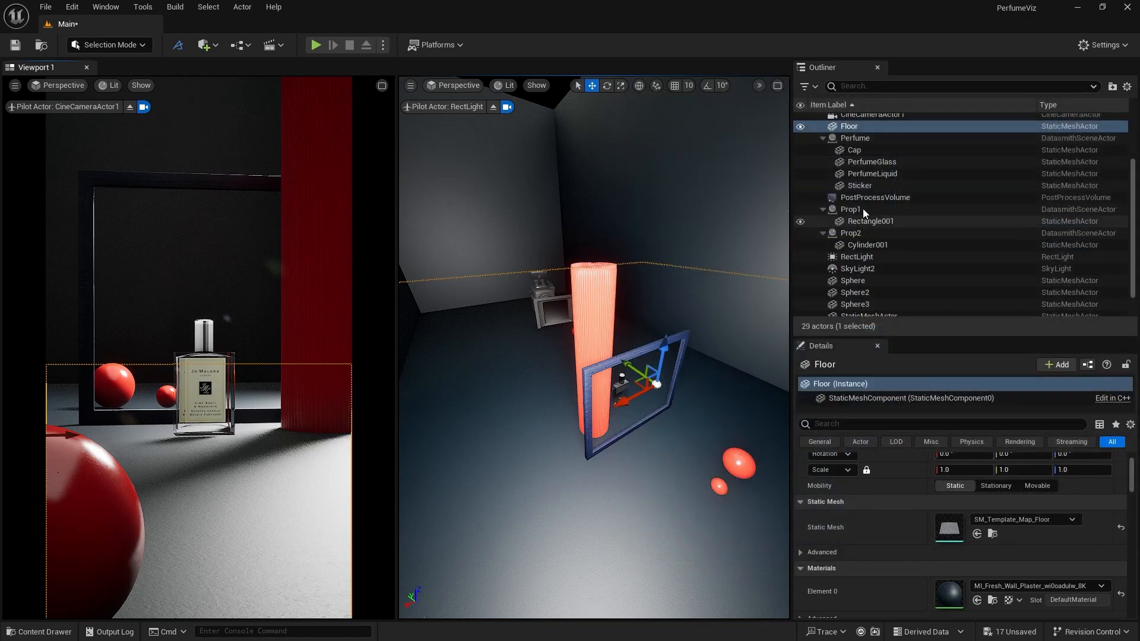
Reduce the Rect Light's Attenuation Radius to about 196
click(876, 256)
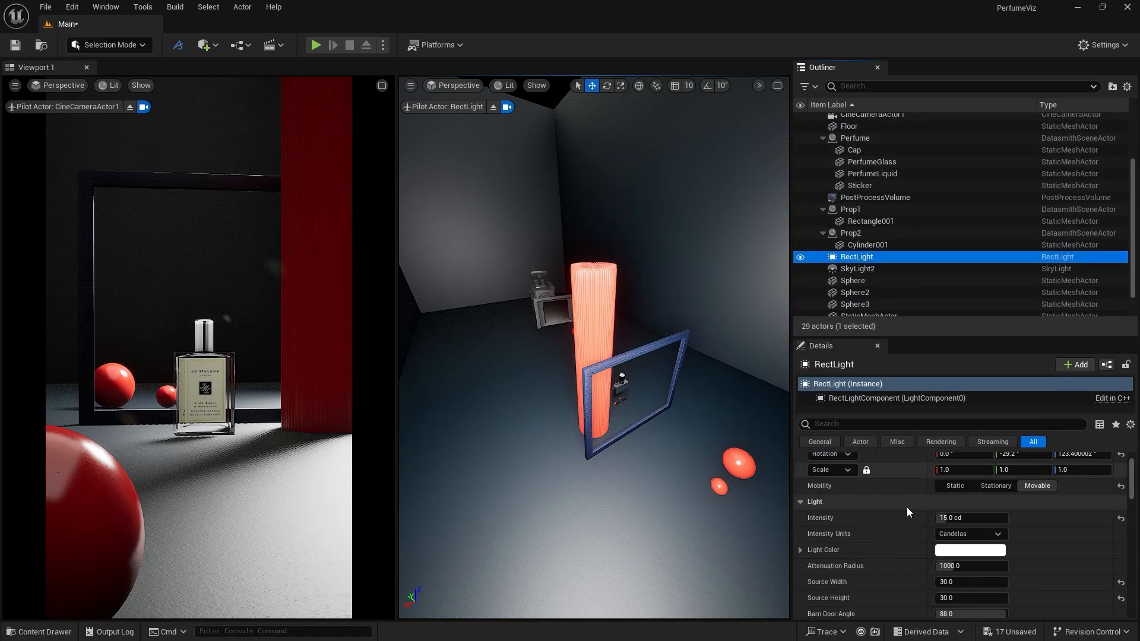
scroll(898, 531, down, 2)
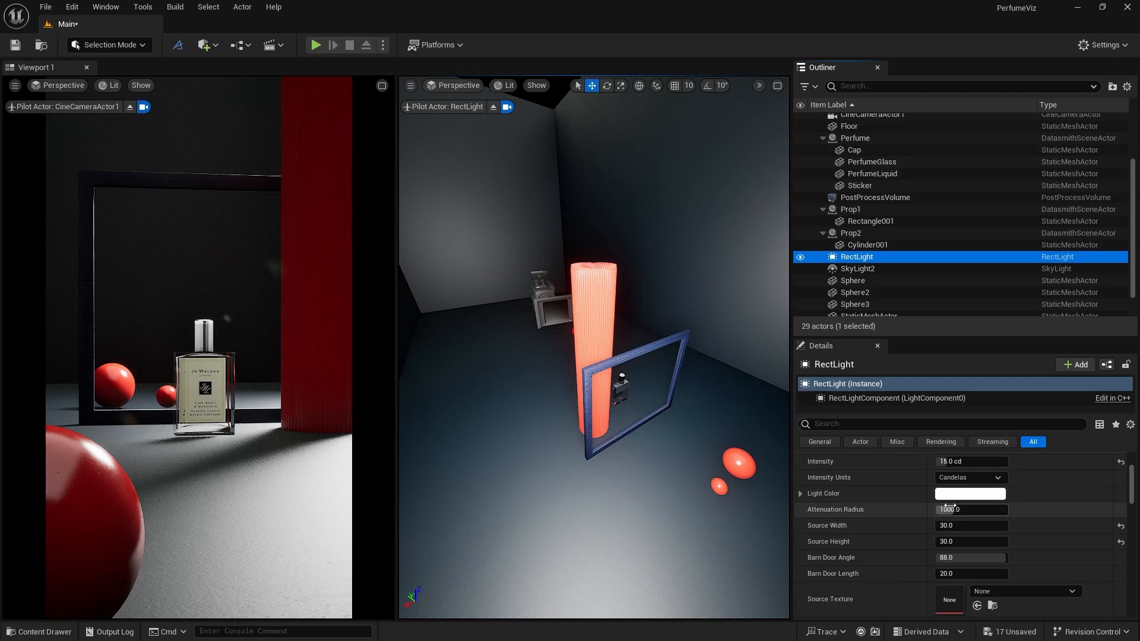
drag(962, 509, 891, 509)
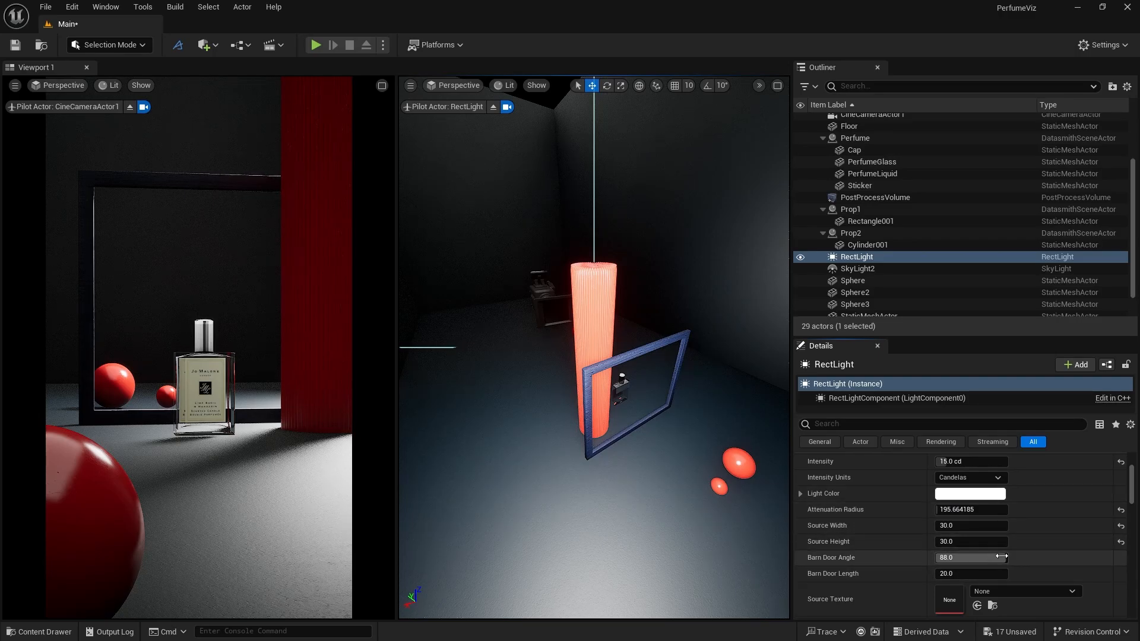
Set the Rect Light's Barn Door Angle and Barn Door Length to 0, and switch the camera viewport to Path Tracing
drag(1000, 558, 935, 557)
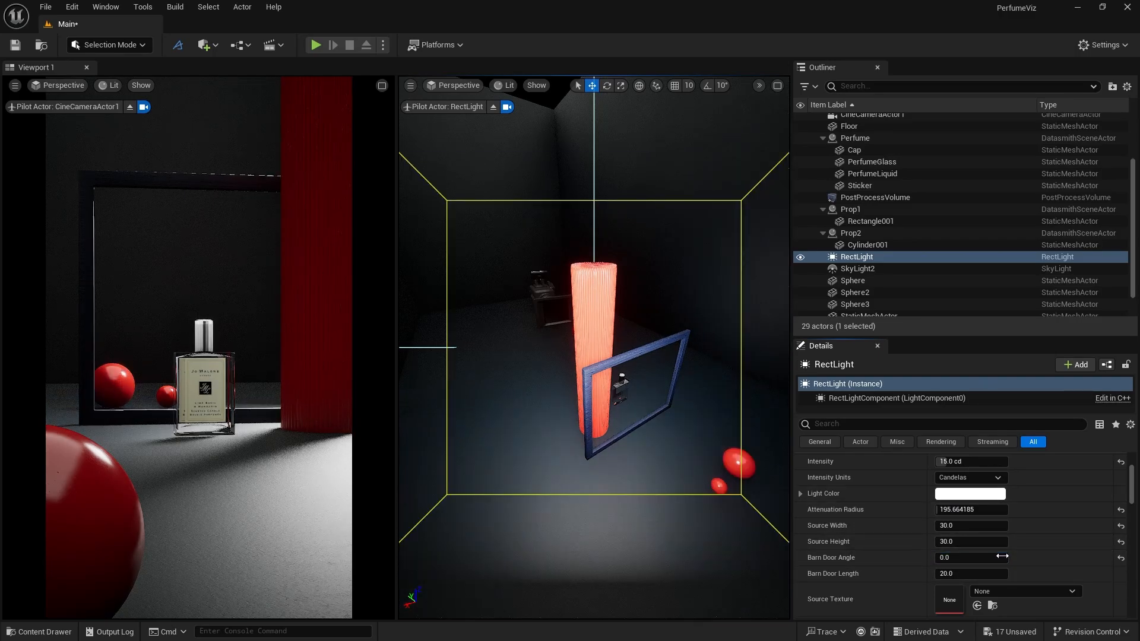
click(948, 575)
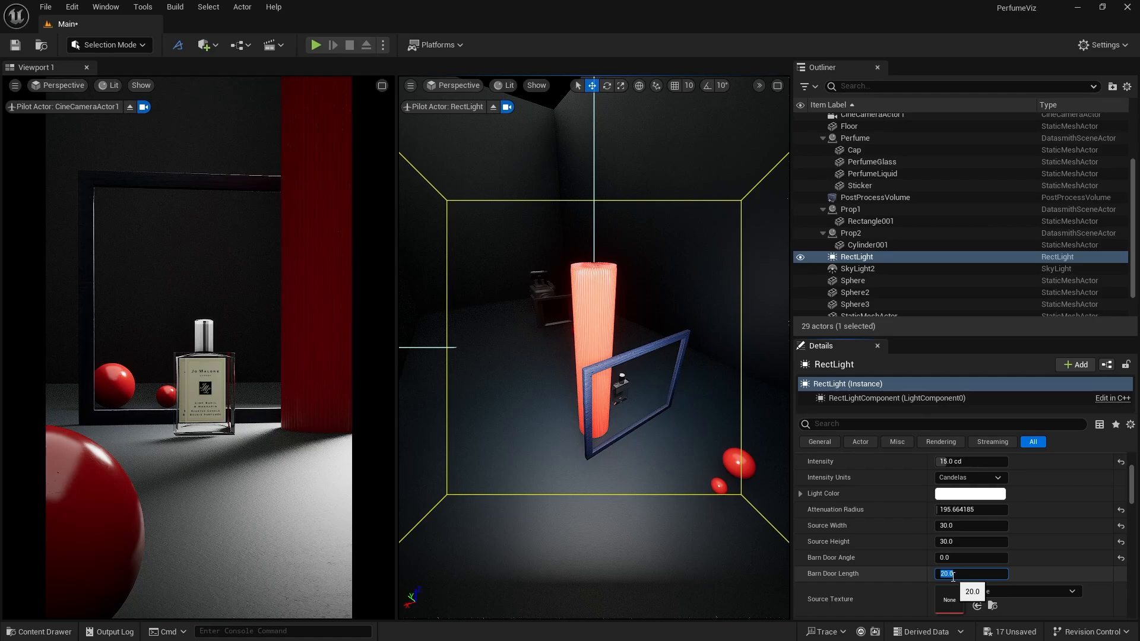
text(0)
key(Return)
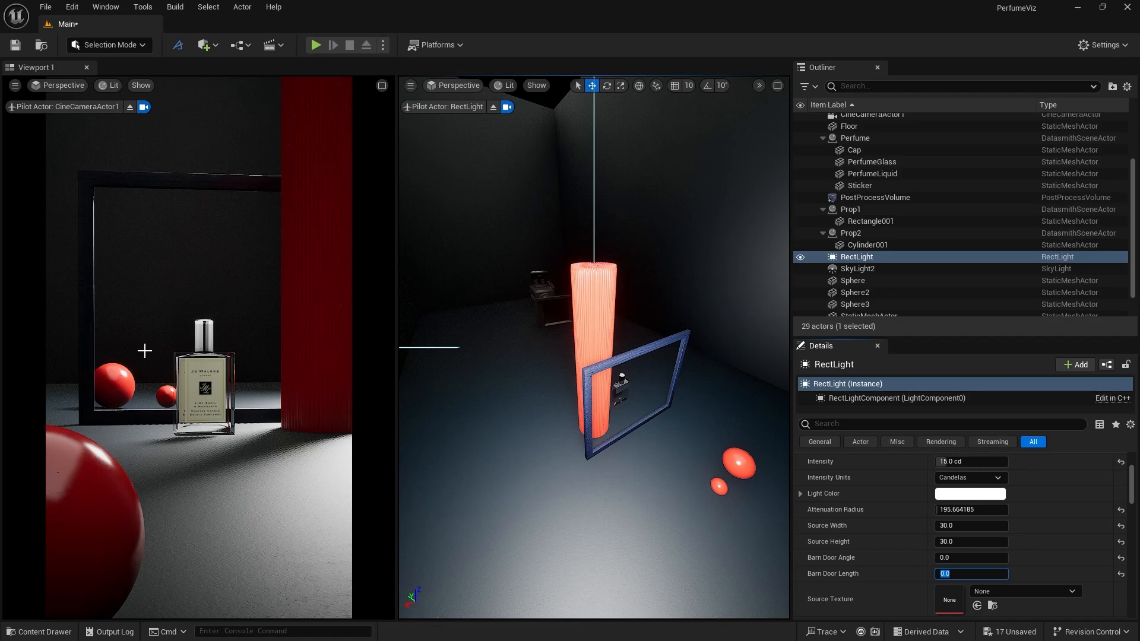
click(113, 89)
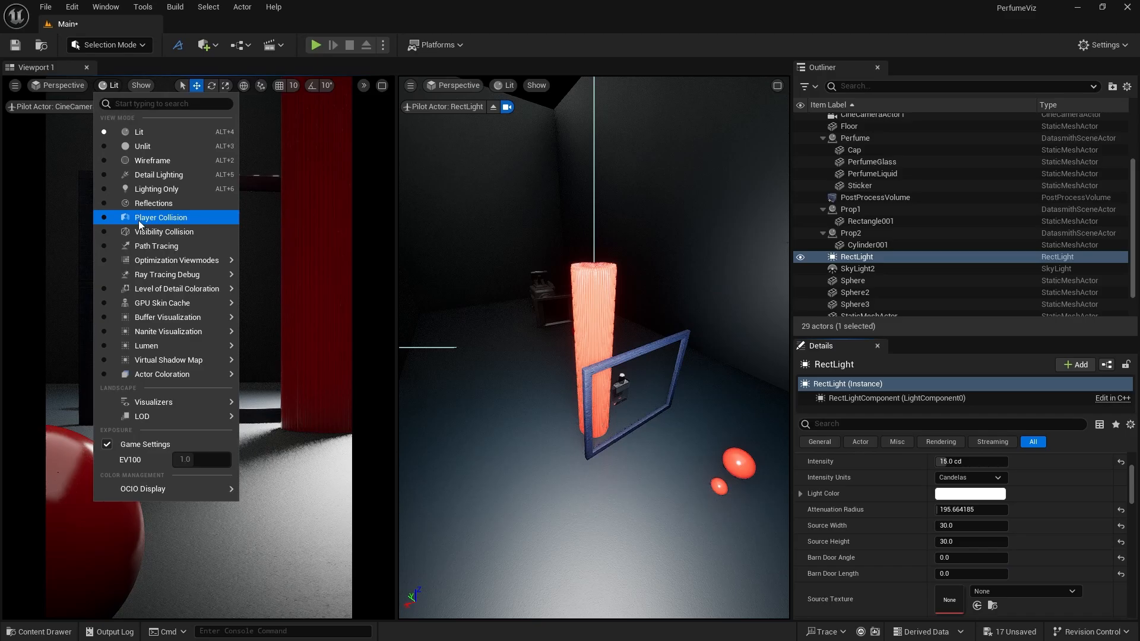
click(149, 246)
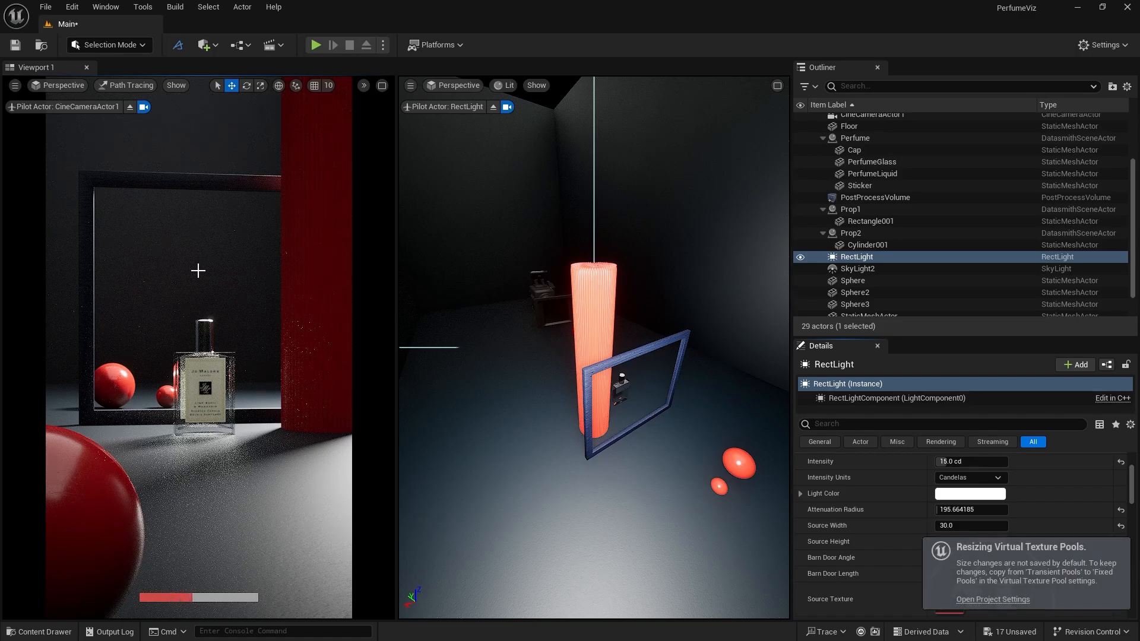
Return the camera viewport to Lit mode and save the level
click(123, 86)
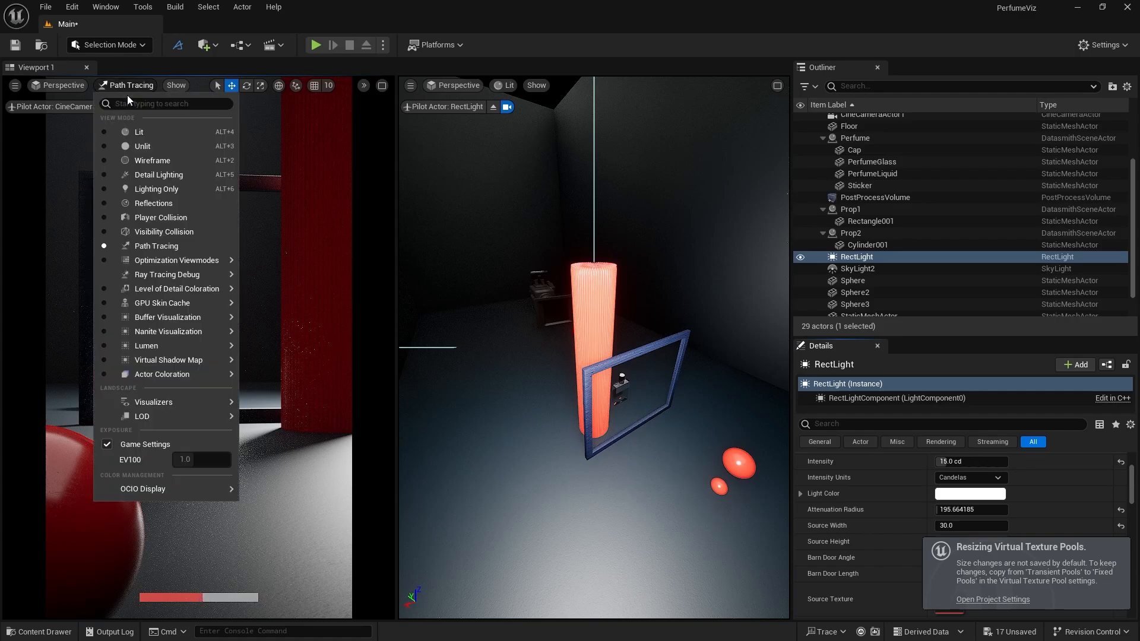
click(136, 132)
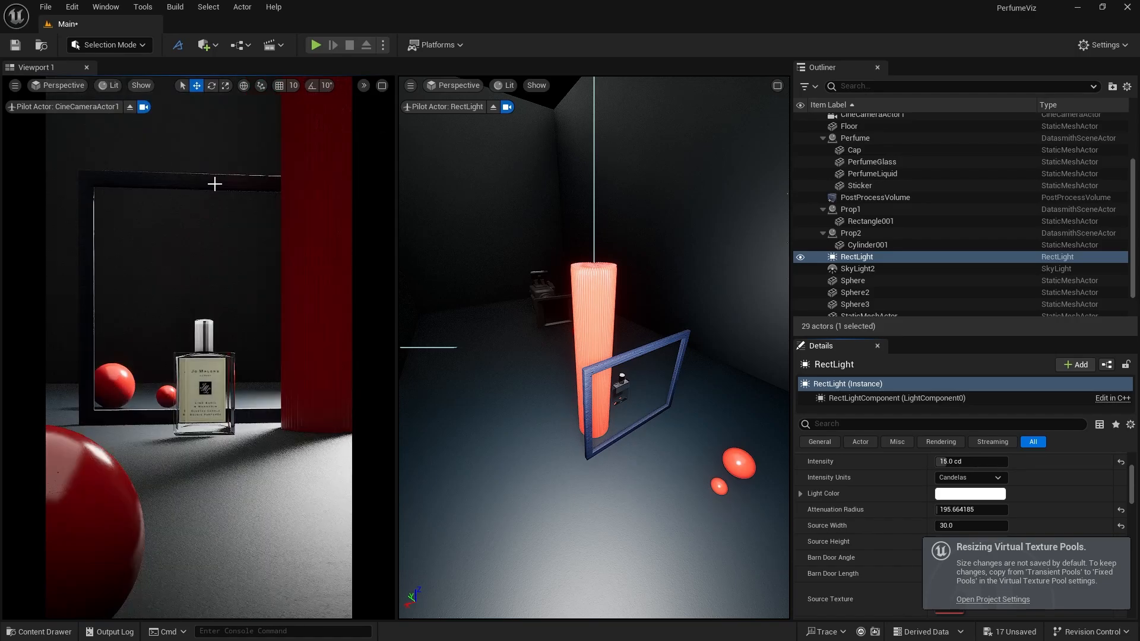
click(473, 256)
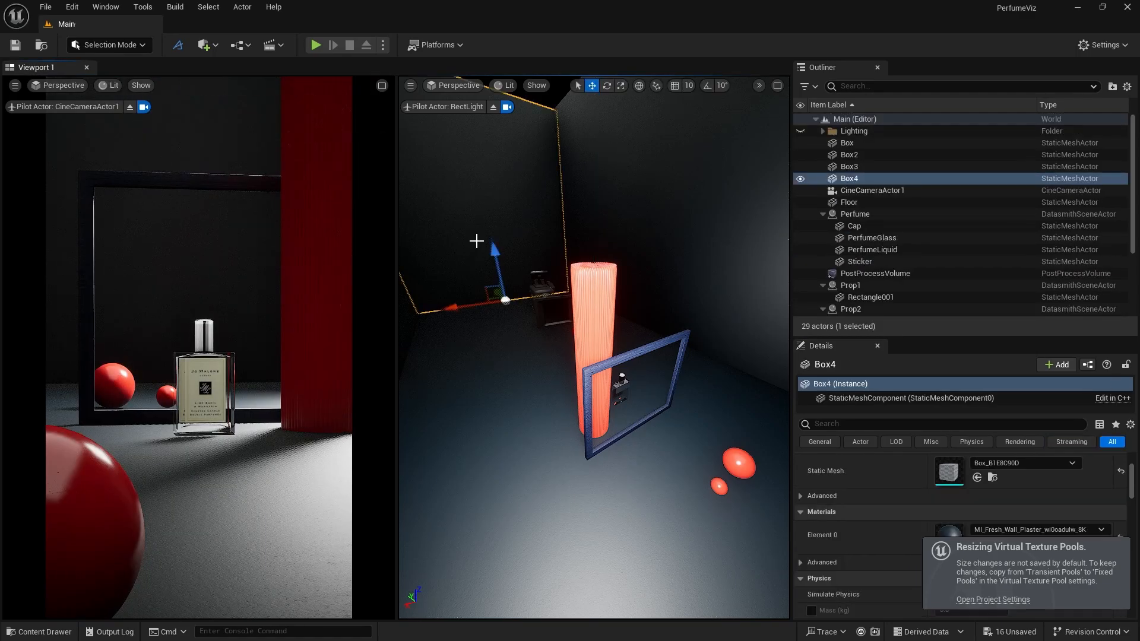
key(ctrl+s)
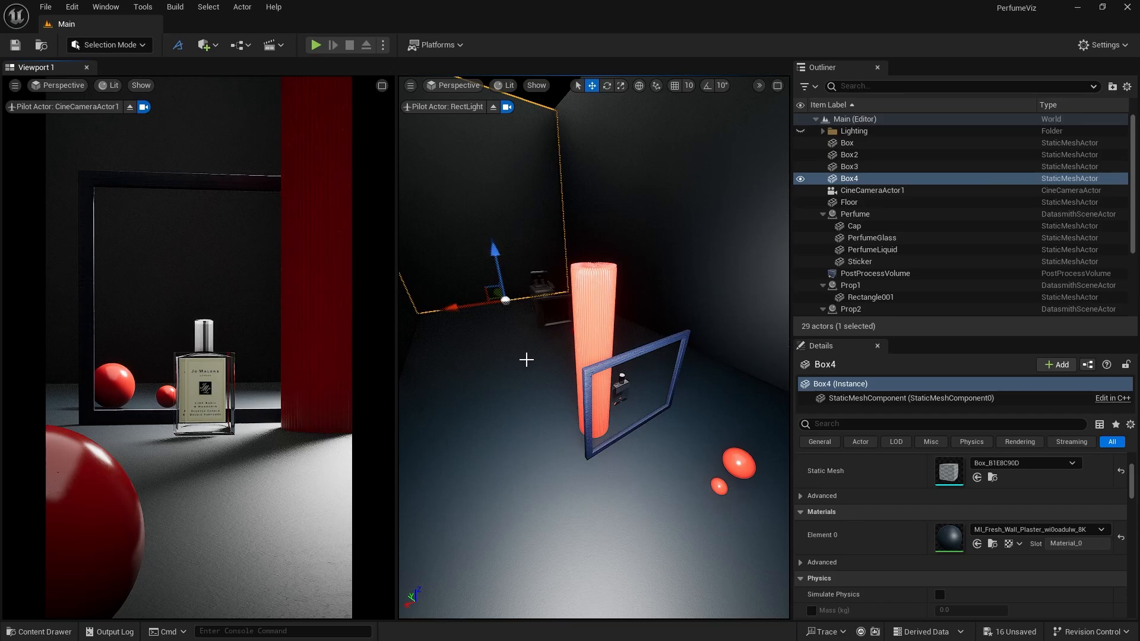
Stop piloting the first Rect Light and place a second Rect Light in the room beside the frame and column
click(506, 108)
right_drag(593, 348, 731, 347)
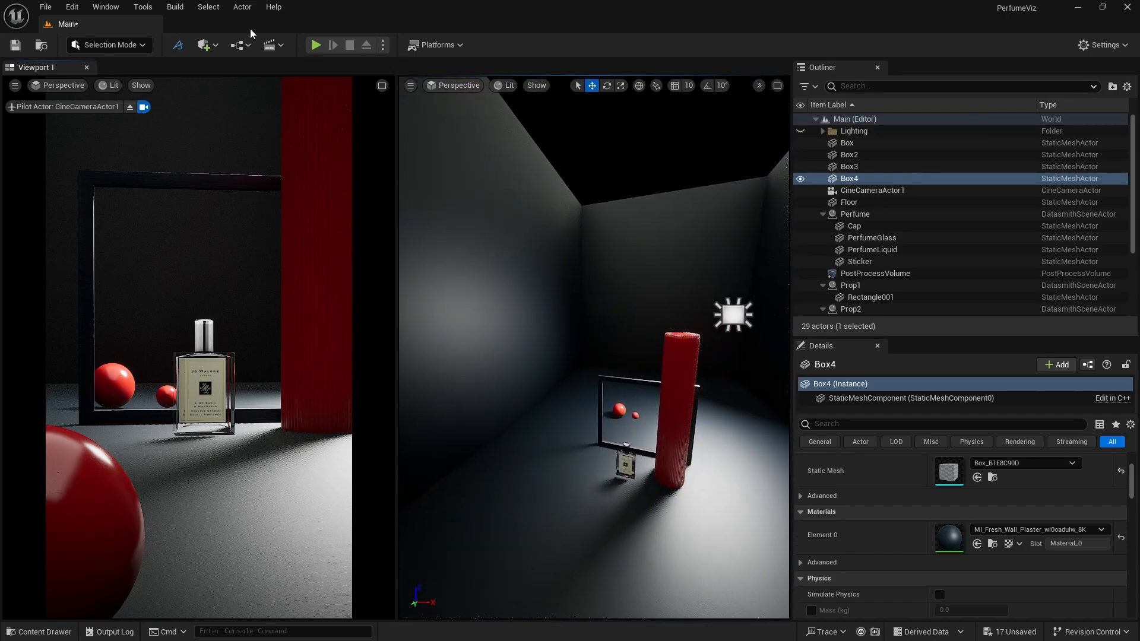
click(206, 45)
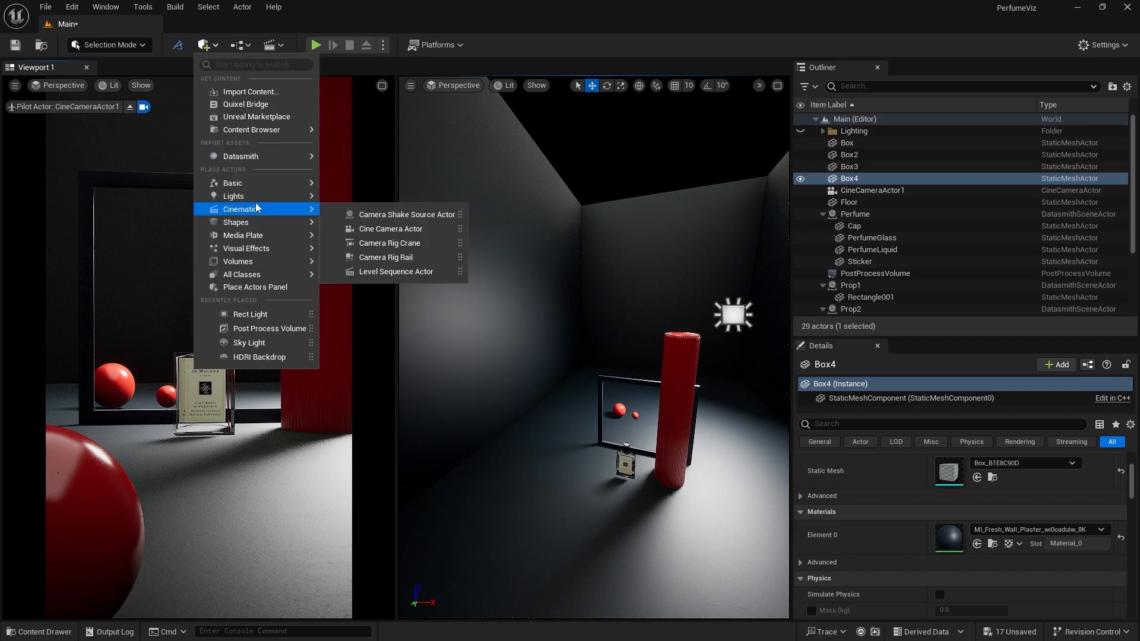
mouse_move(255, 197)
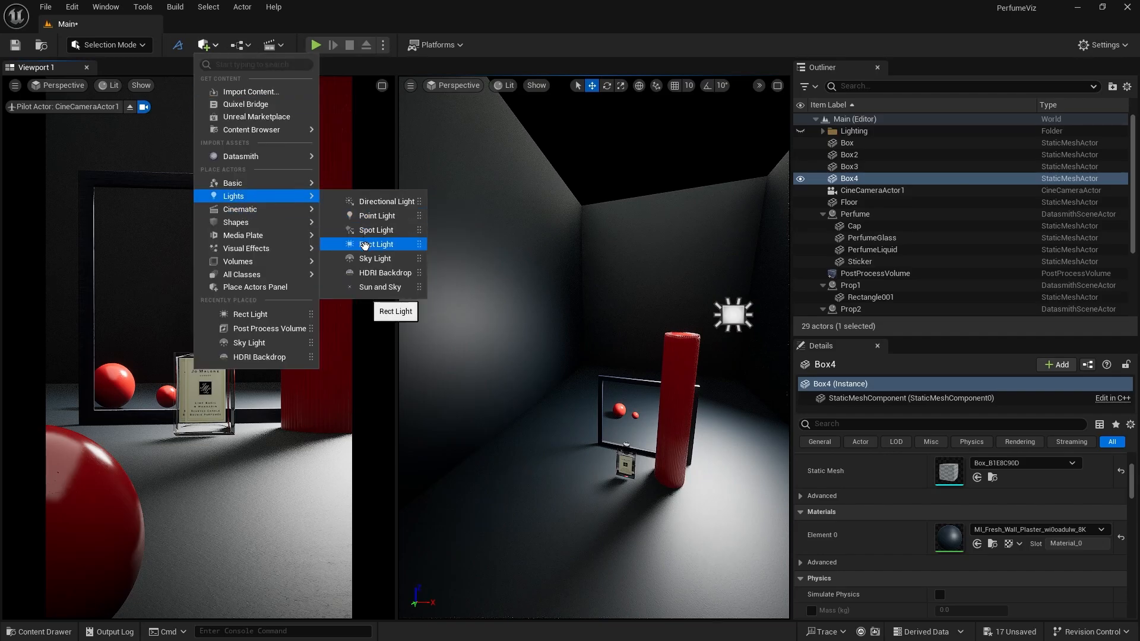
drag(364, 244, 532, 448)
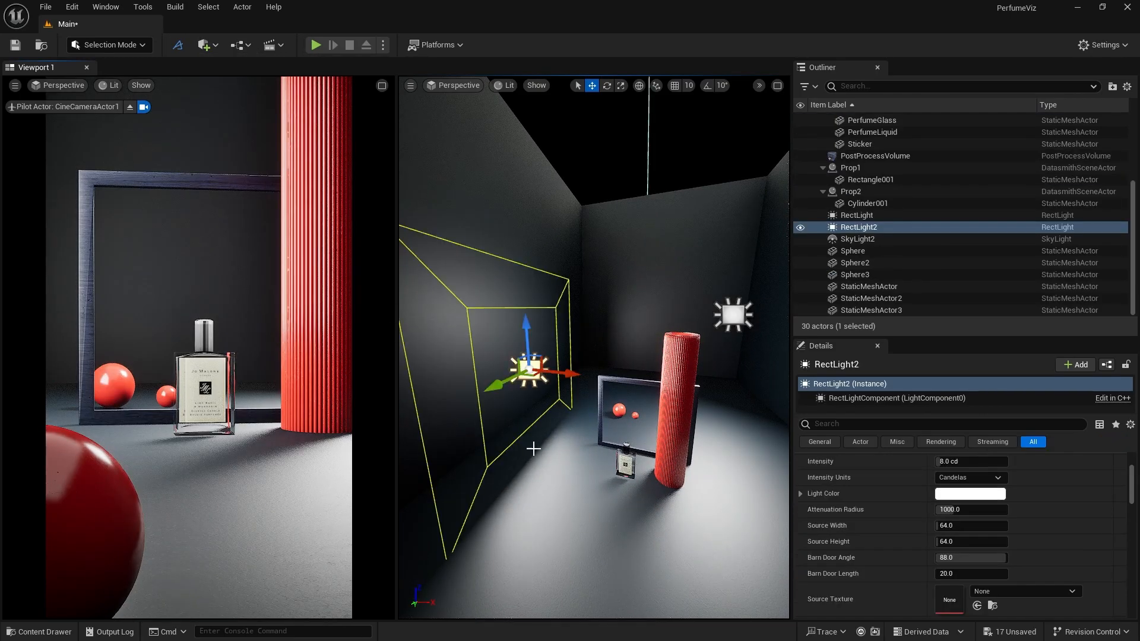
Set the second Rect Light's Source Width and Height to 35 and its Barn Door Angle and Length to 0
click(953, 528)
text(35)
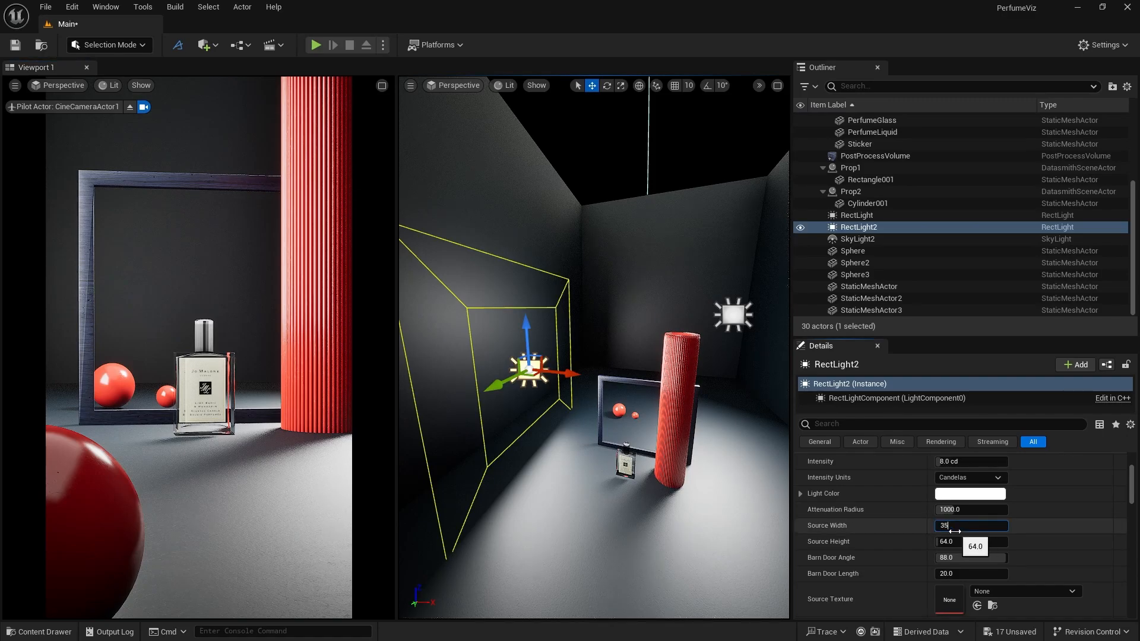
key(Tab)
text(35)
key(Tab)
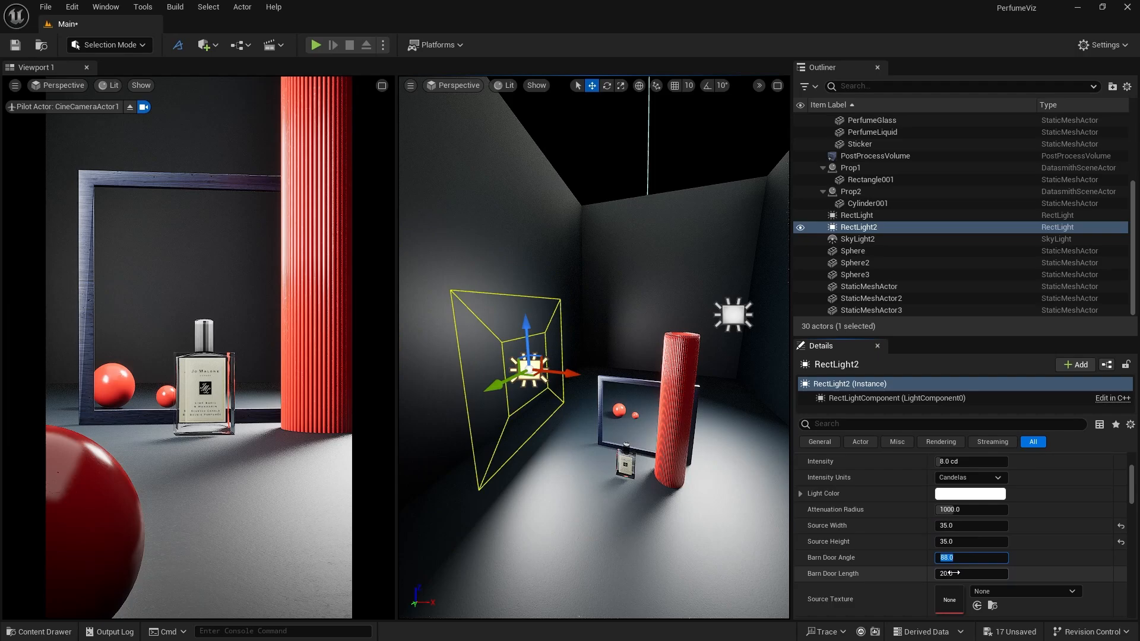
text(0)
key(Tab)
text(0)
key(Tab)
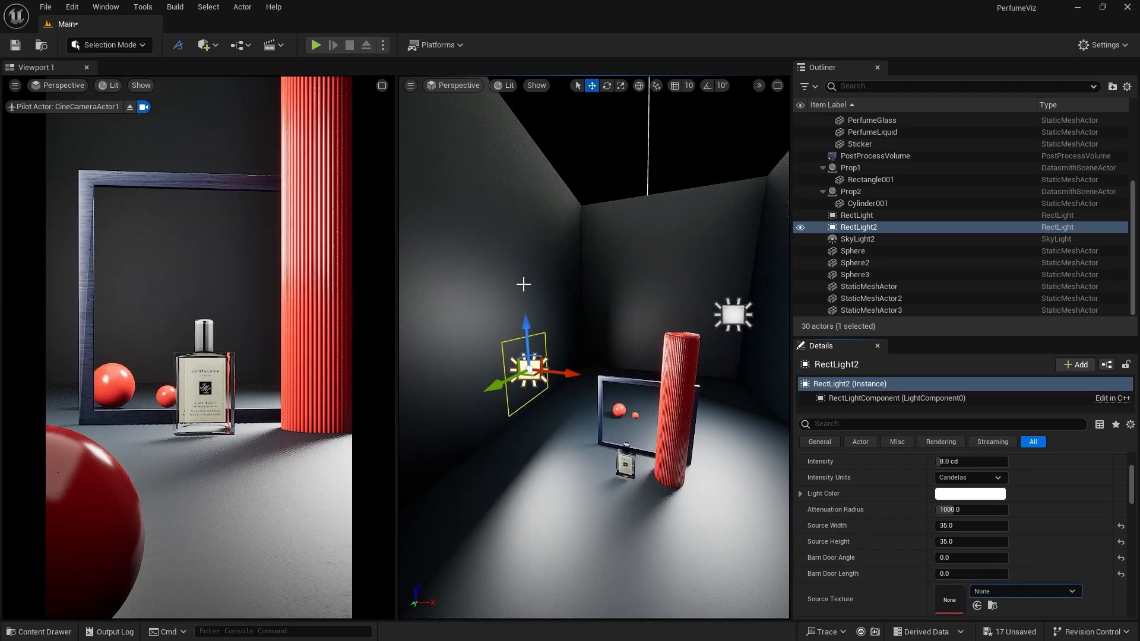
Pilot the second Rect Light and position it to shine from the side on the perfume bottle, frame and red column
right_click(529, 370)
mouse_move(578, 229)
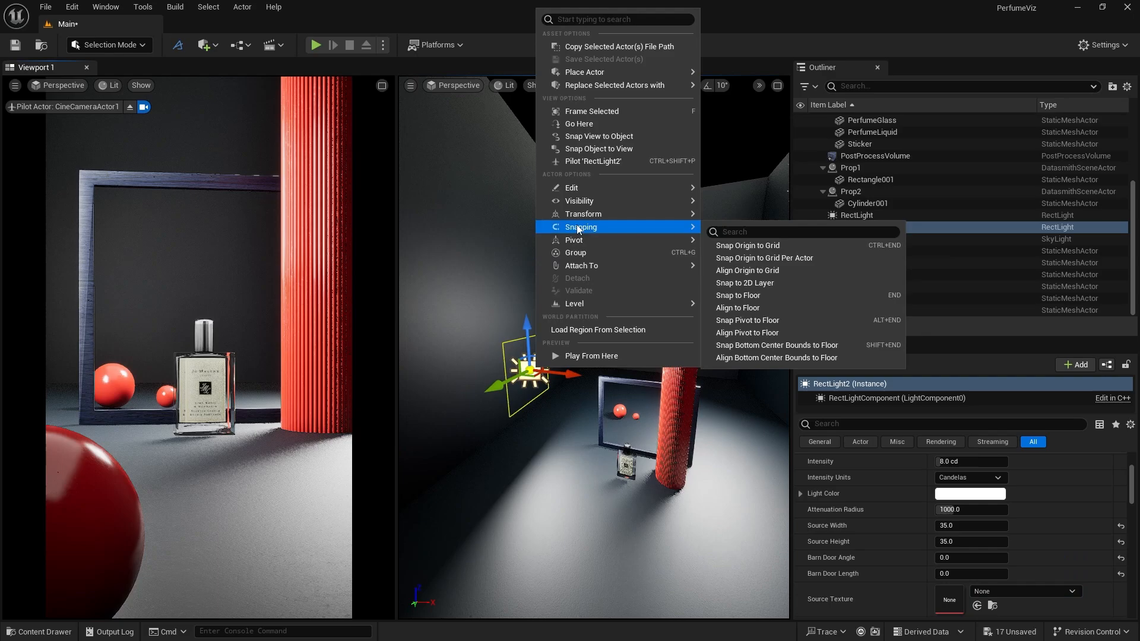
click(585, 161)
key(d)
right_drag(523, 394, 372, 414)
key(s)
key(s)
key(e)
key(q)
key(w)
mouse_move(594, 348)
right_down()
mouse_move(567, 348)
mouse_move(589, 348)
right_up()
key(d)
key(w)
key(a)
right_drag(682, 507, 694, 507)
key(s)
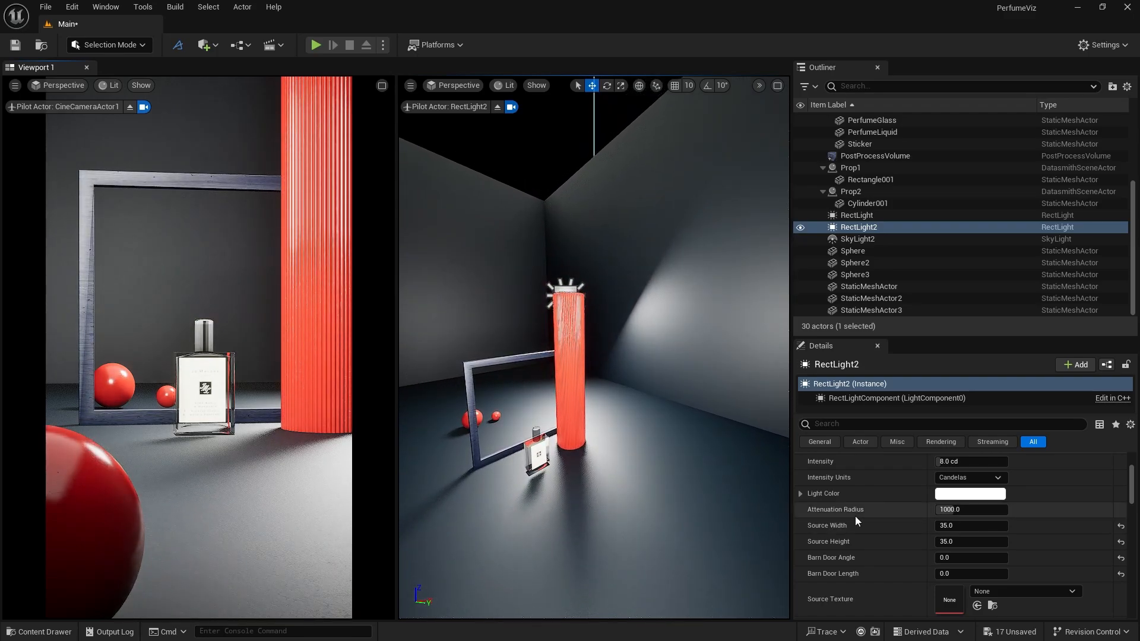
Make the second Rect Light Movable and set its intensity to 3 cd
scroll(883, 521, up, 2)
click(1049, 468)
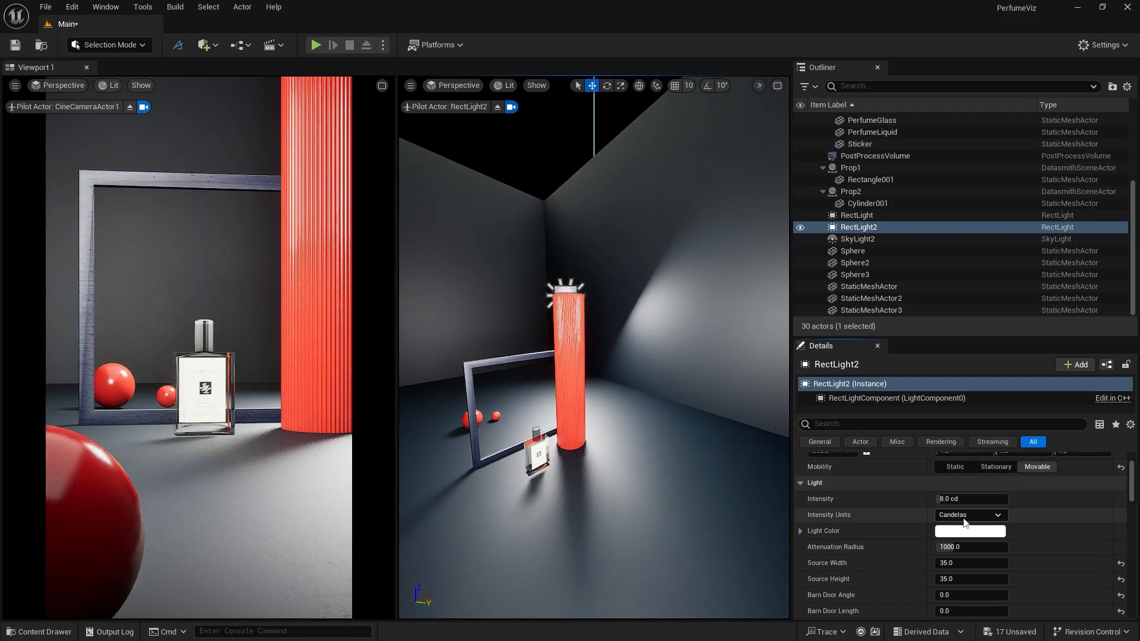
click(964, 500)
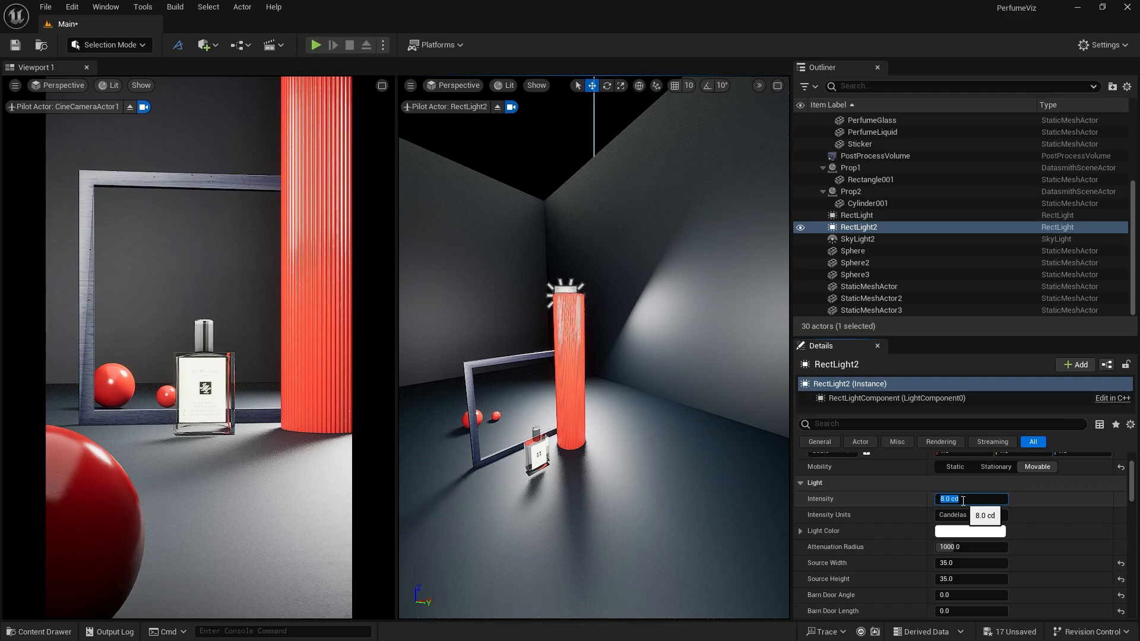
text(4)
key(Return)
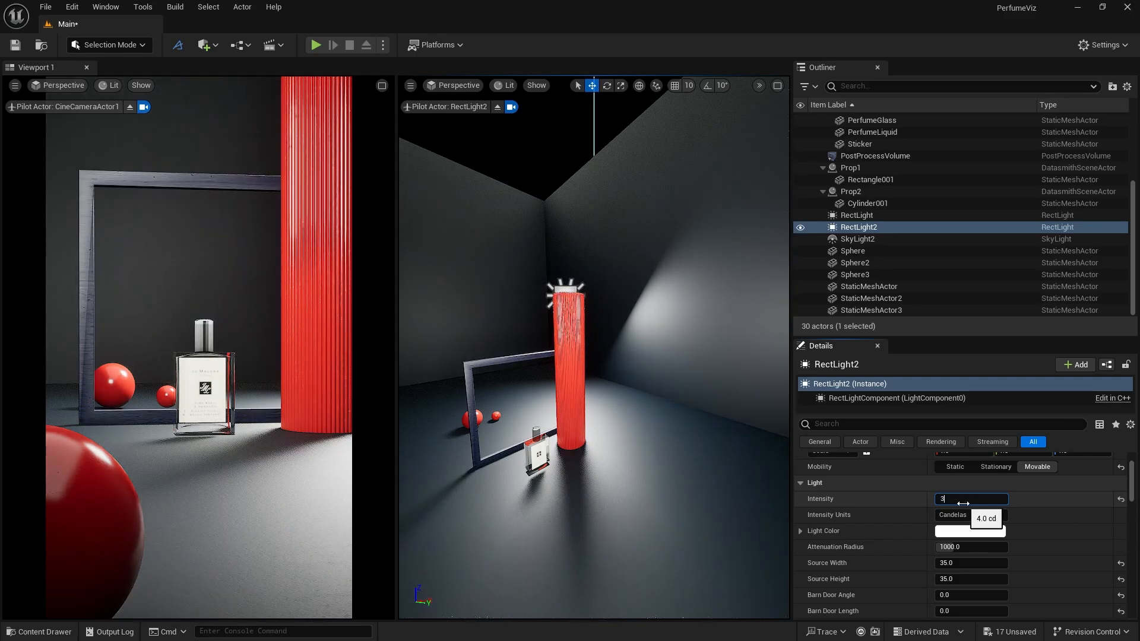
text(3)
key(Return)
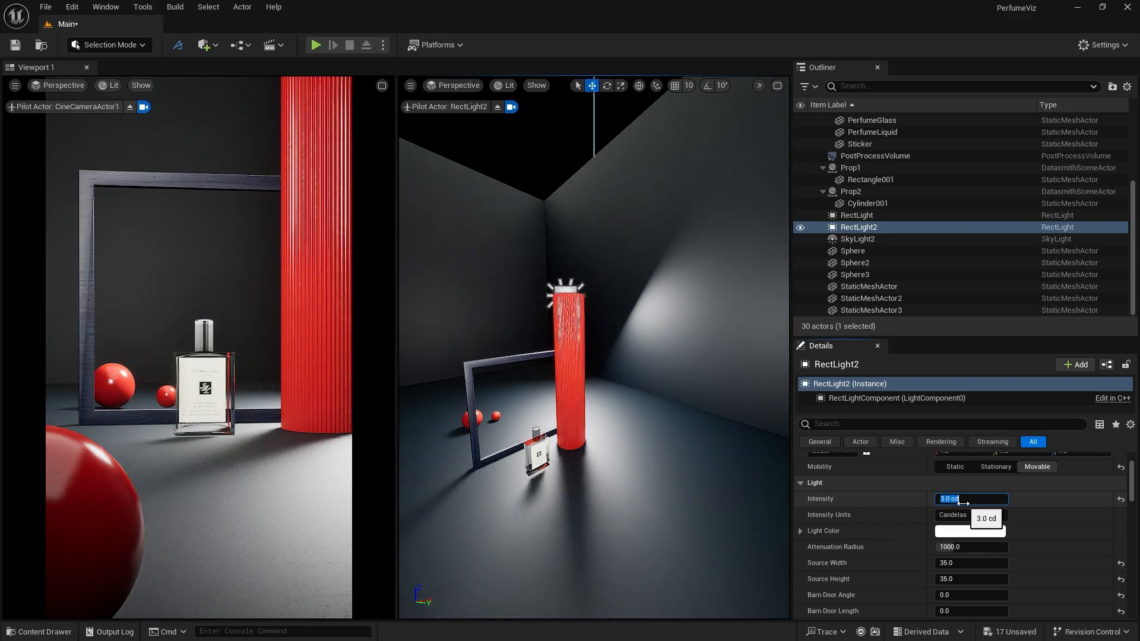
Preview the camera view in Path Tracing, save the level, and return the view to Lit
click(109, 85)
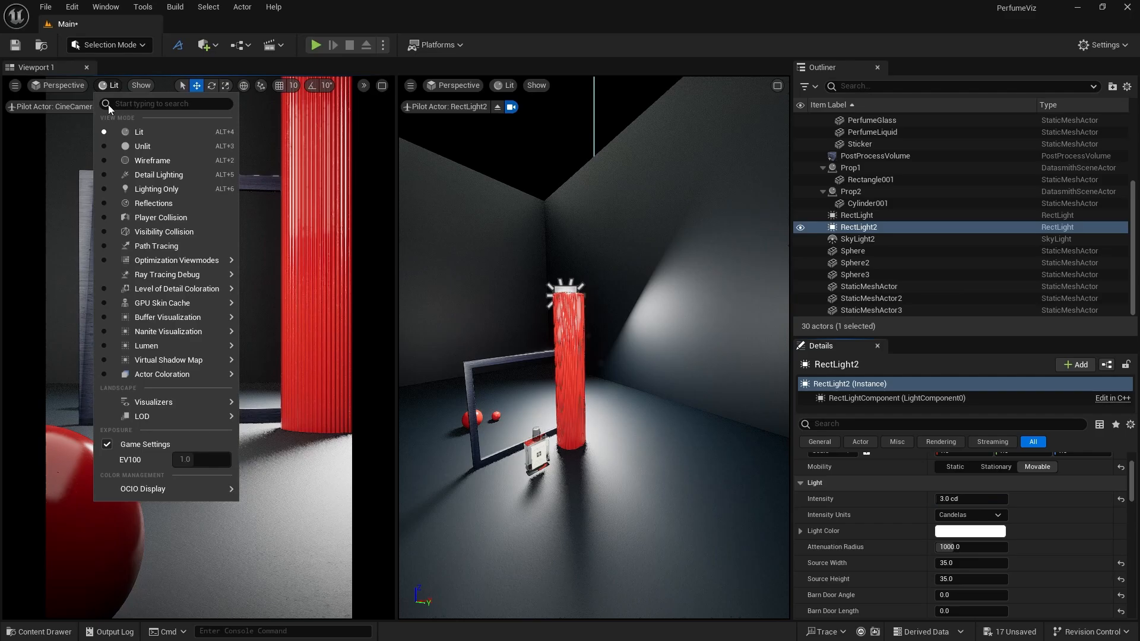
click(155, 246)
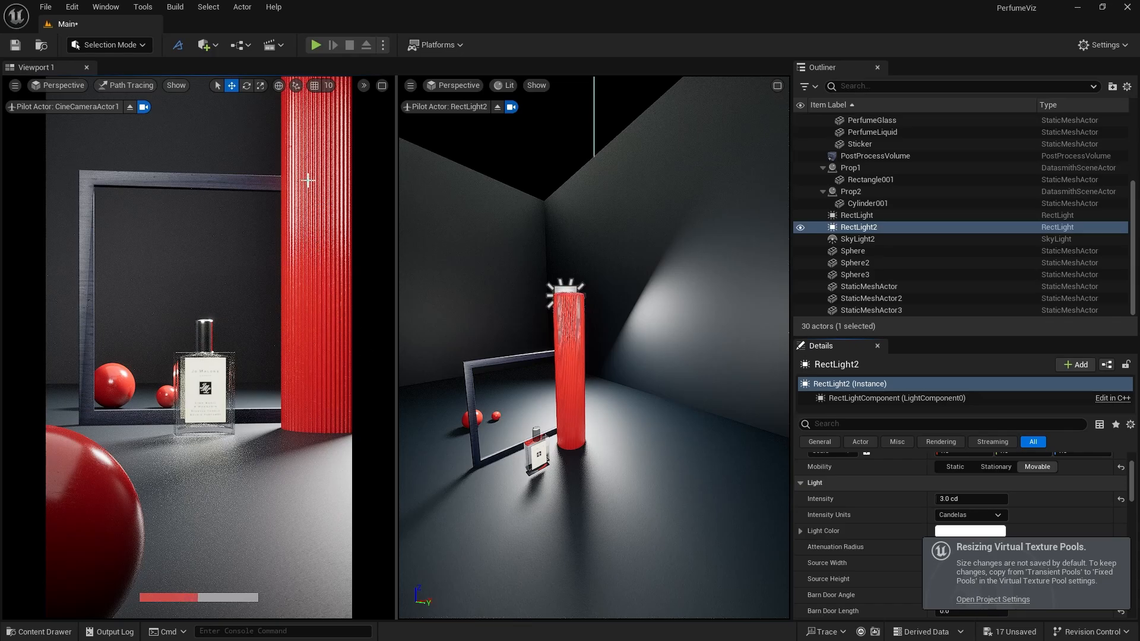
click(563, 356)
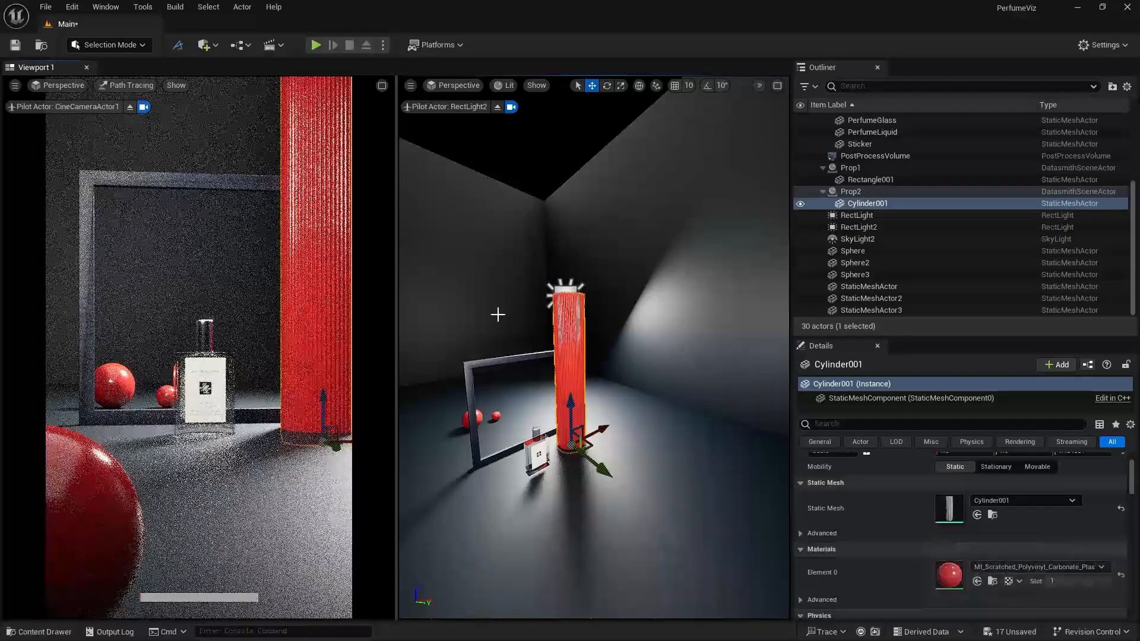
key(ctrl+s)
click(126, 86)
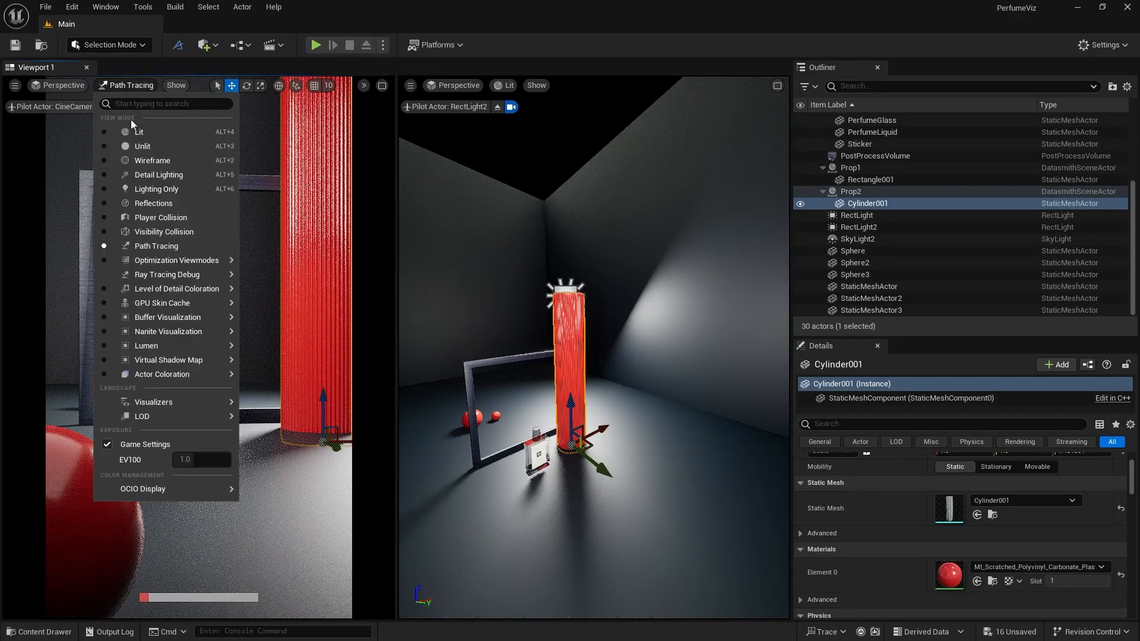
click(130, 120)
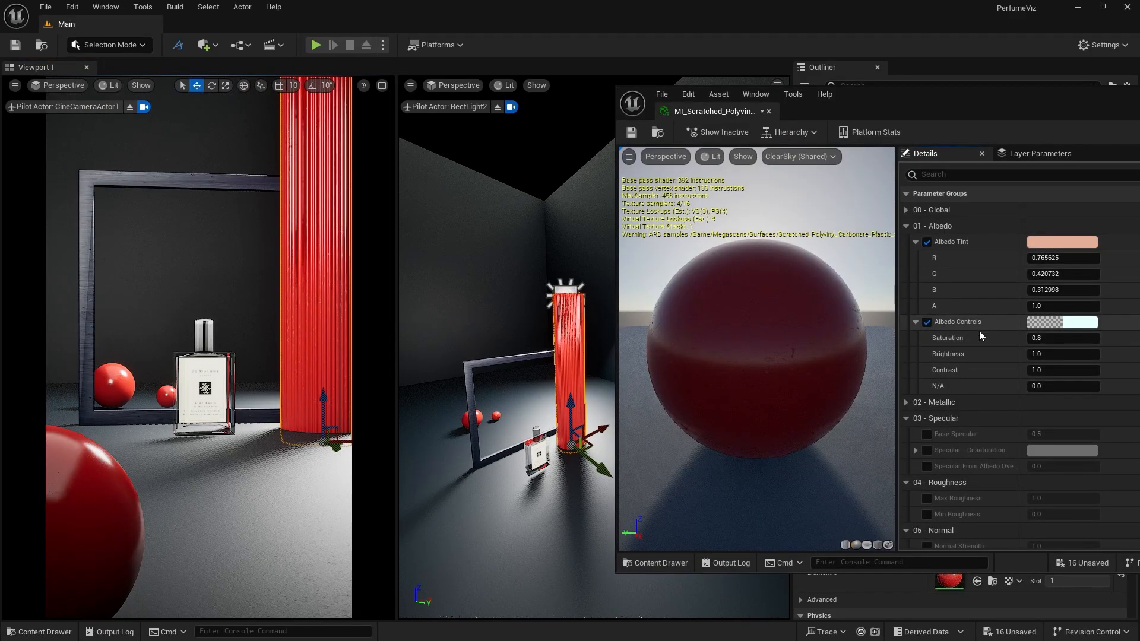
Enable Max and Min Roughness on the column's red plastic material, set Min Roughness to 0.616, and save the material
scroll(995, 372, down, 3)
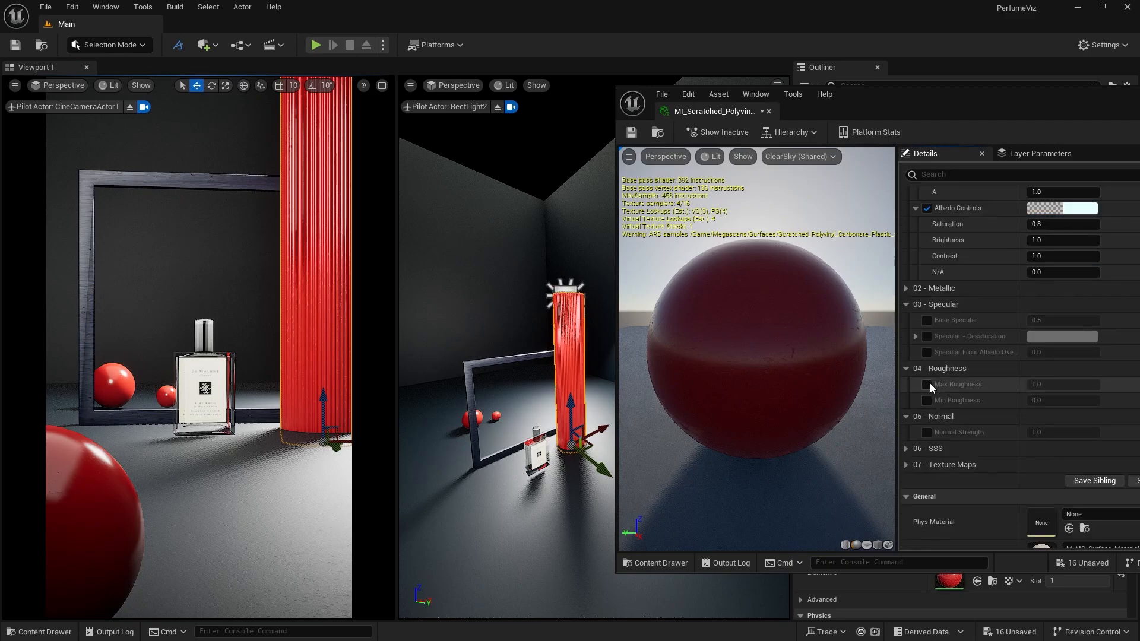
click(928, 383)
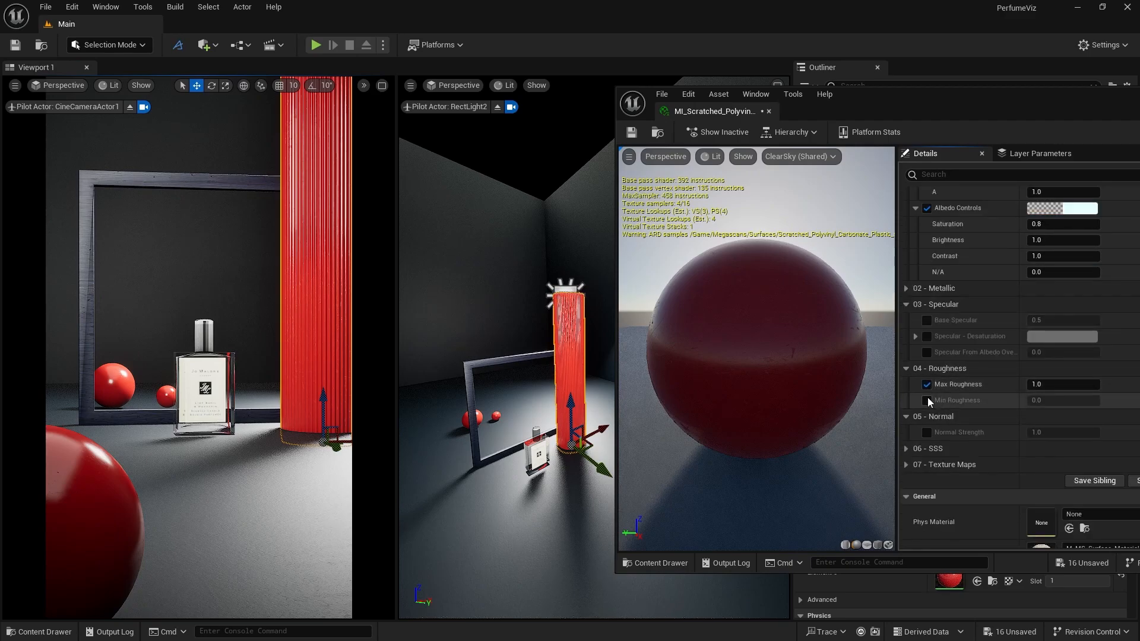
click(928, 399)
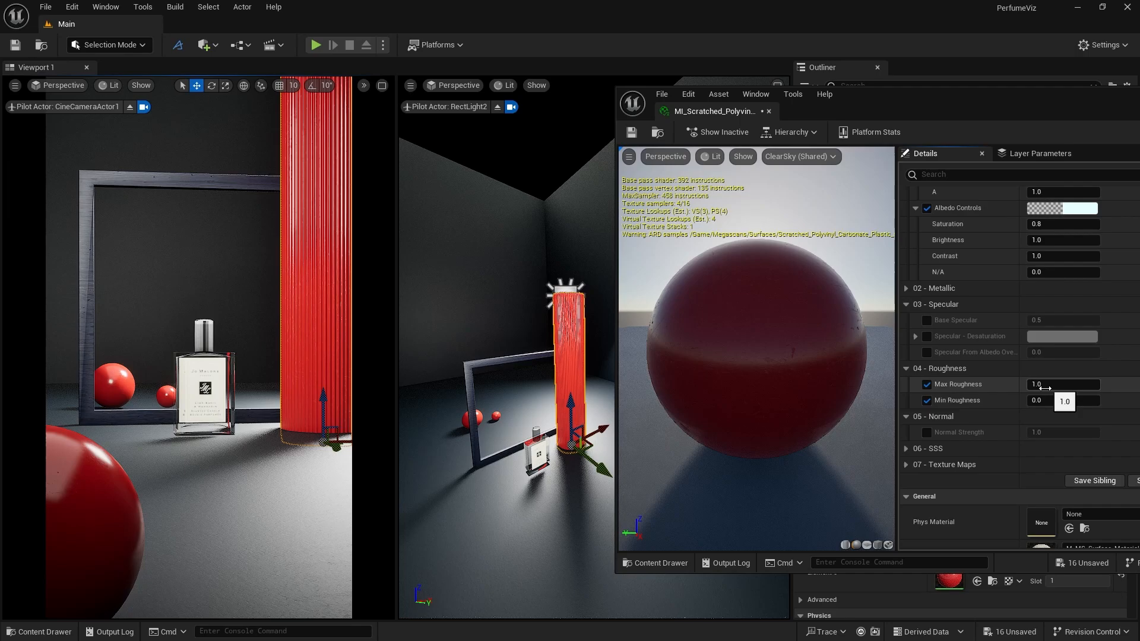
drag(1038, 401, 1085, 400)
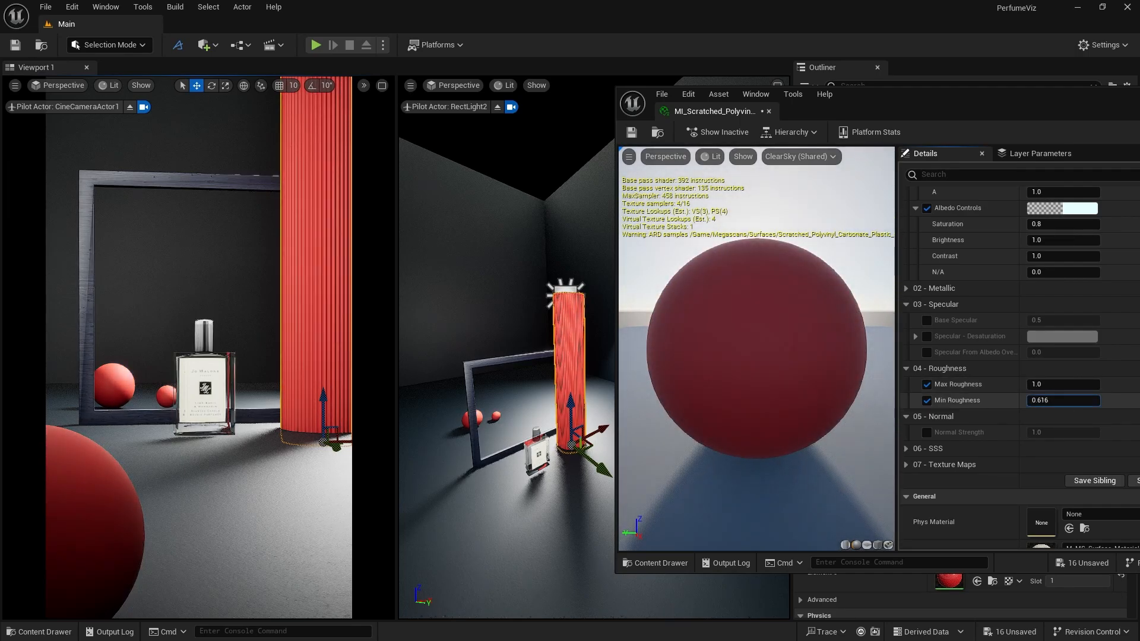
click(632, 132)
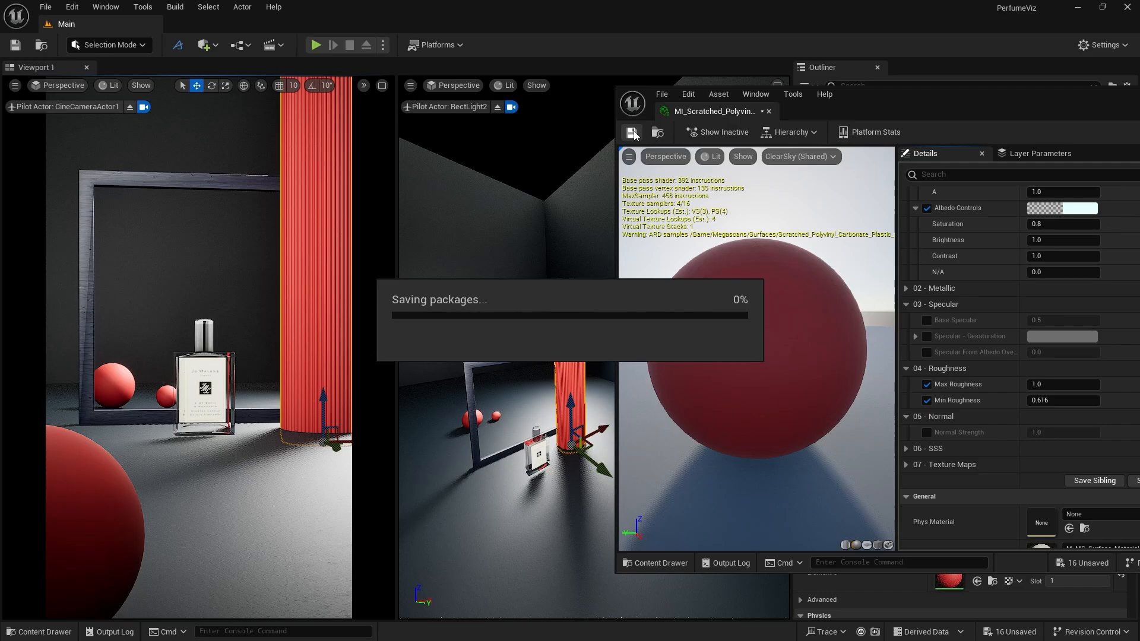
click(769, 111)
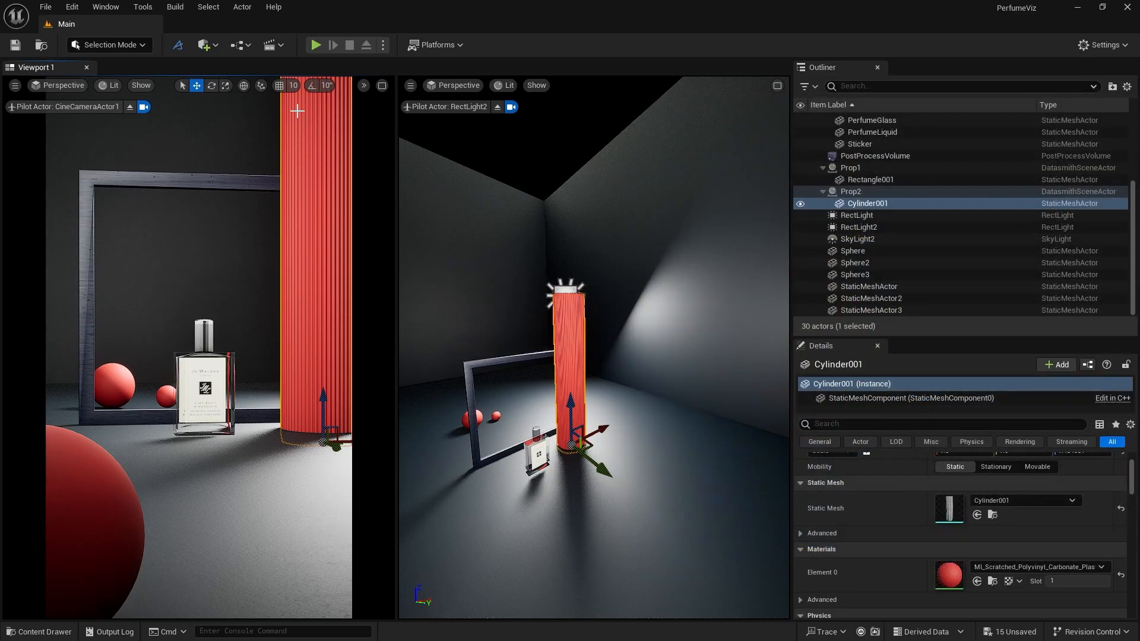
Preview the camera view with the rougher red plastic in Path Tracing before returning to Lit
click(110, 86)
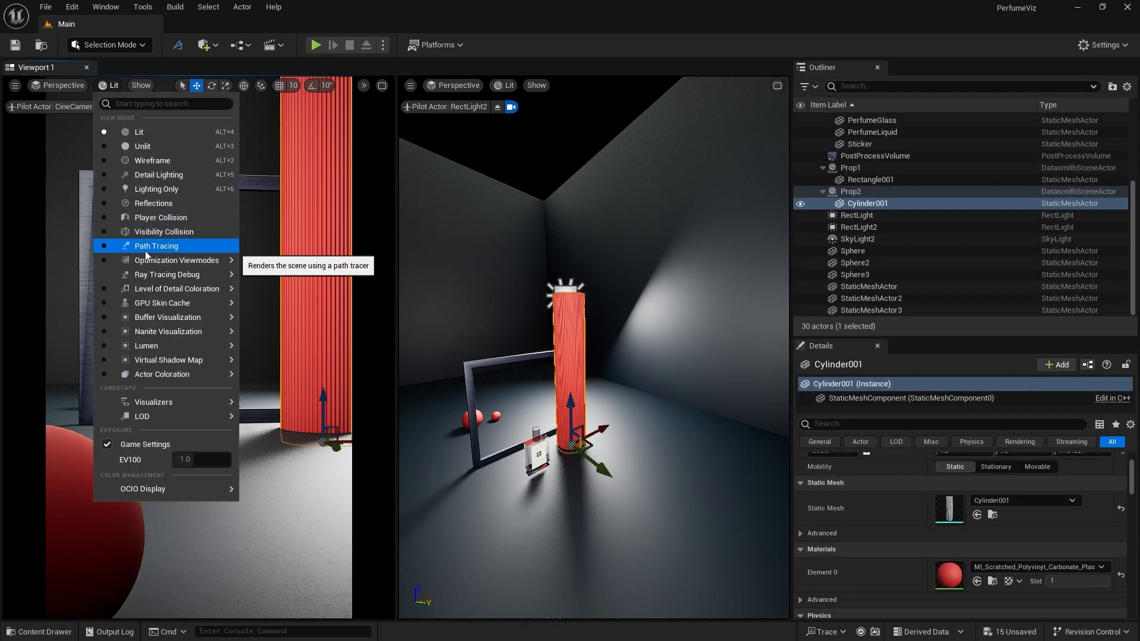
click(156, 246)
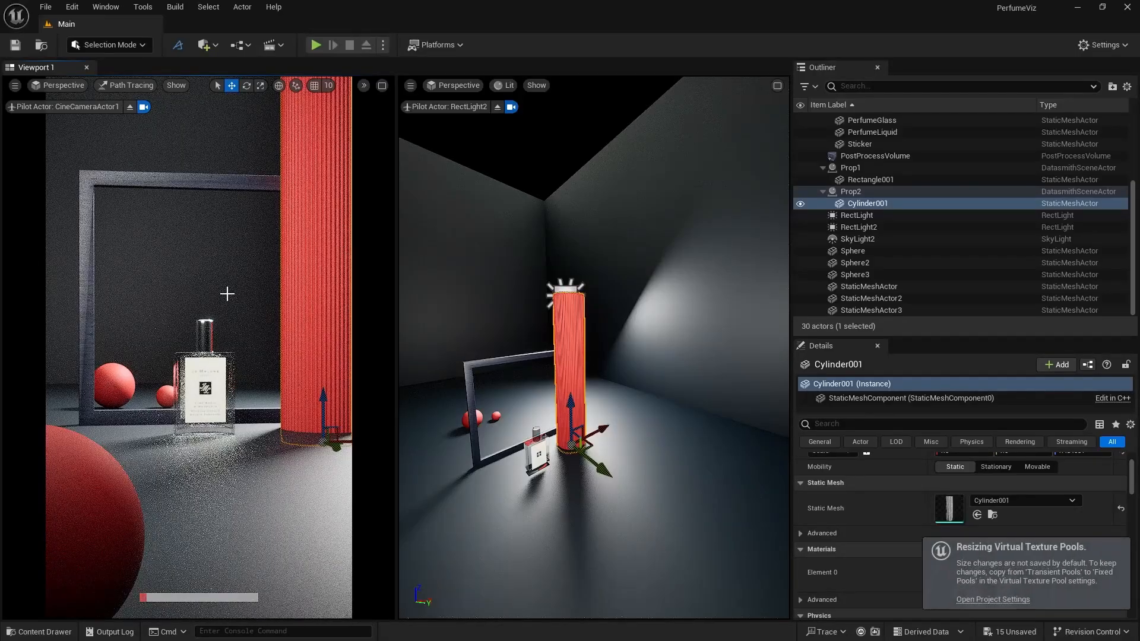
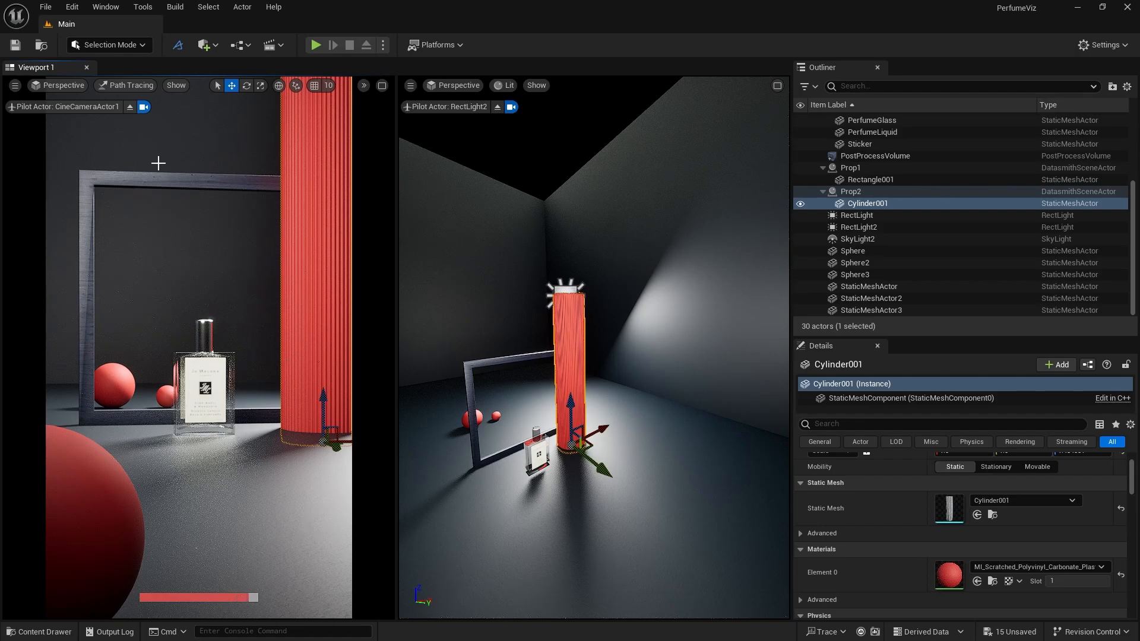
click(139, 87)
click(139, 132)
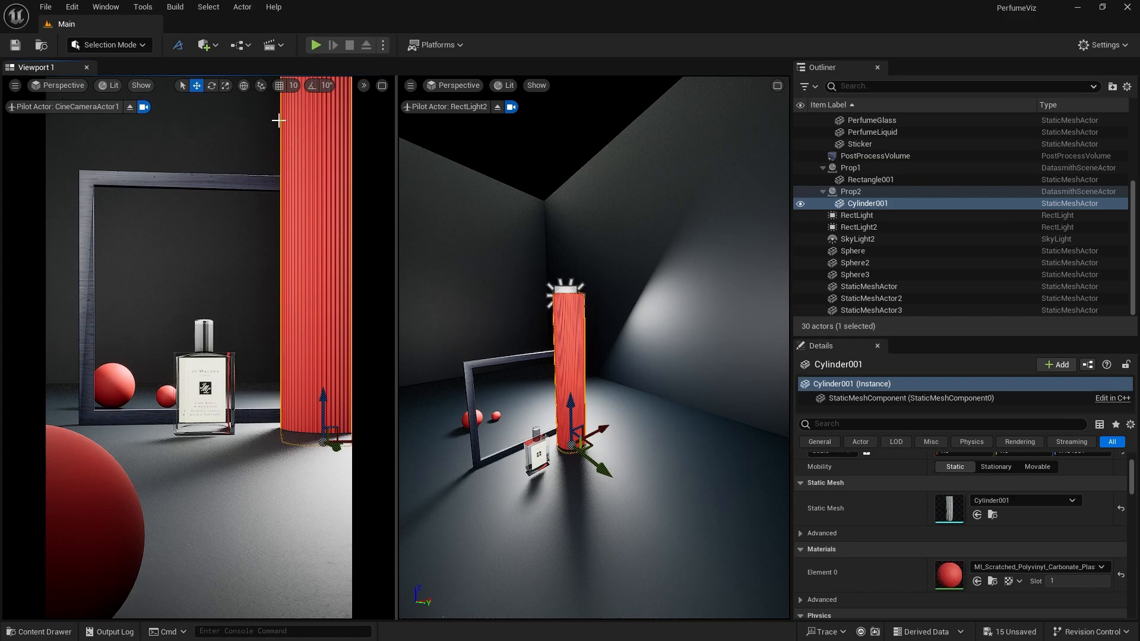
Add a third Rect Light above the scene, rotate it to face down, and raise it above the set walls
click(217, 45)
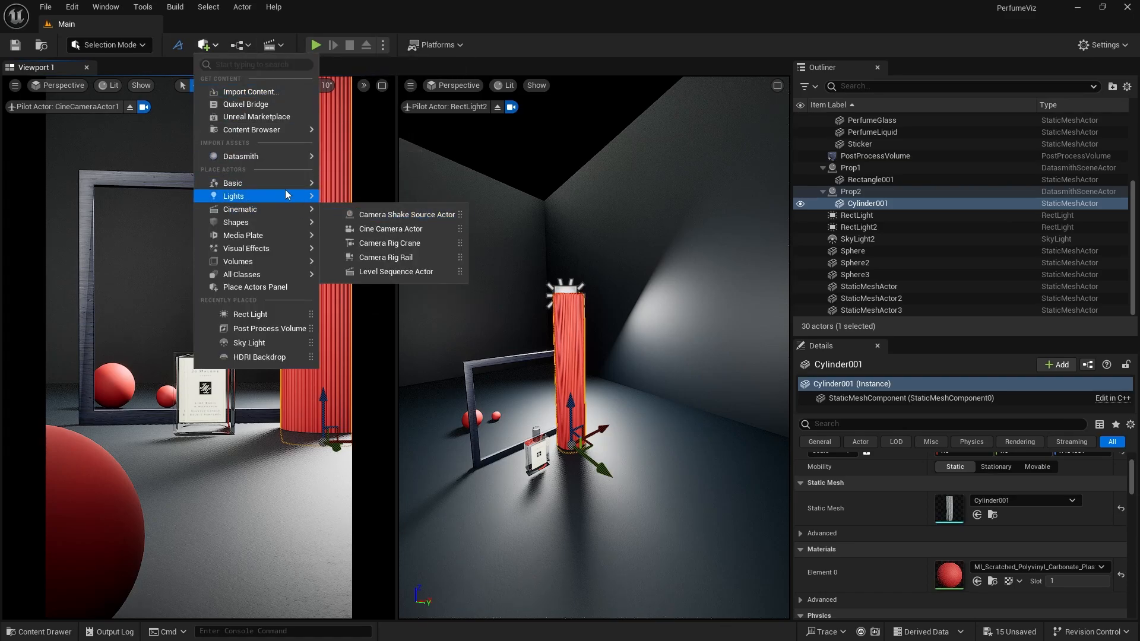
mouse_move(285, 196)
drag(369, 244, 505, 333)
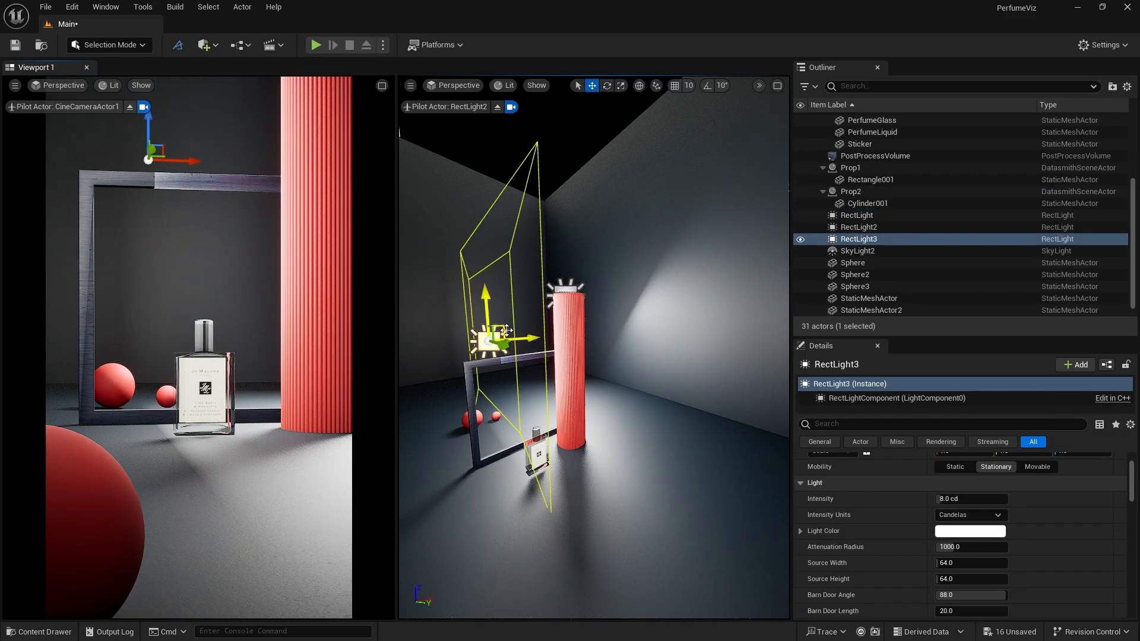
key(e)
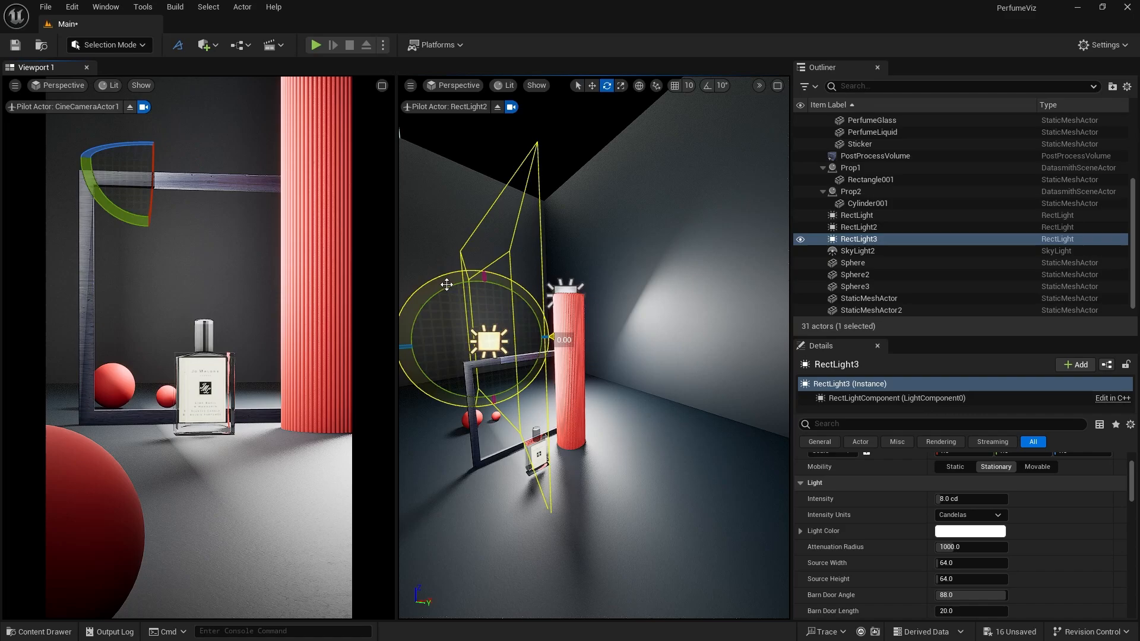
drag(542, 353, 487, 422)
key(w)
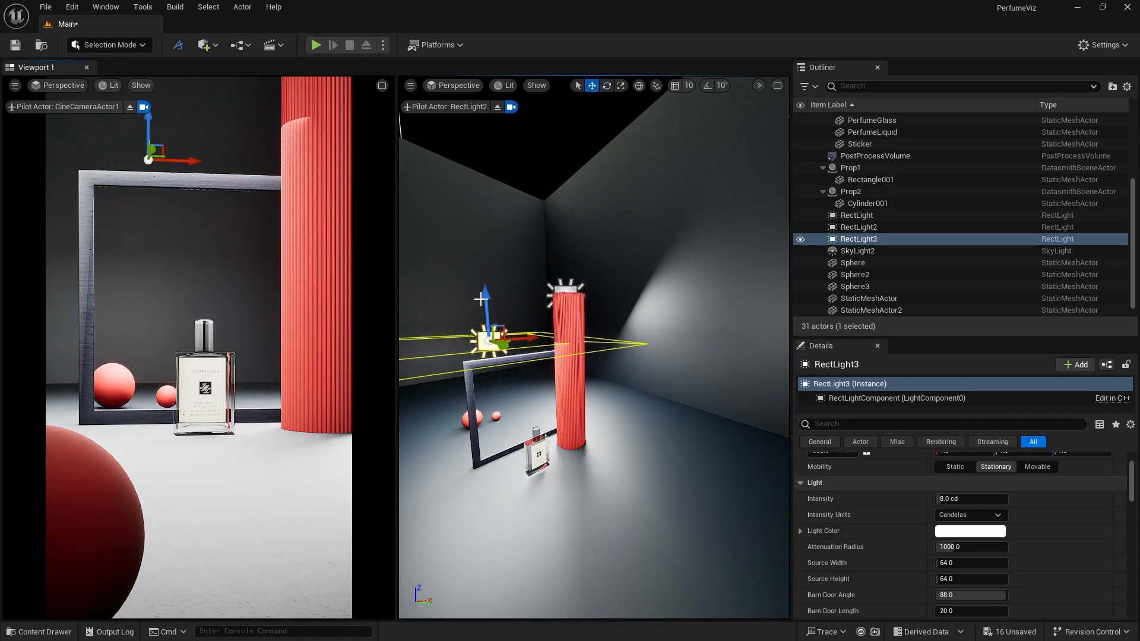
drag(481, 299, 514, 170)
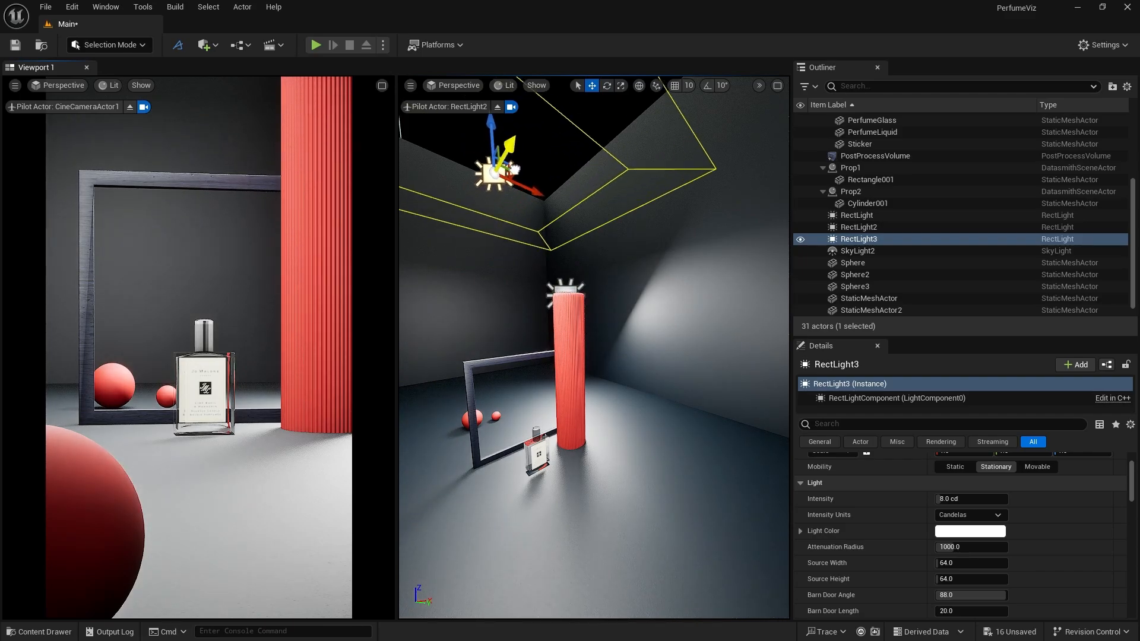
Make the overhead Rect Light Movable and reduce its attenuation radius to about 223
click(1037, 467)
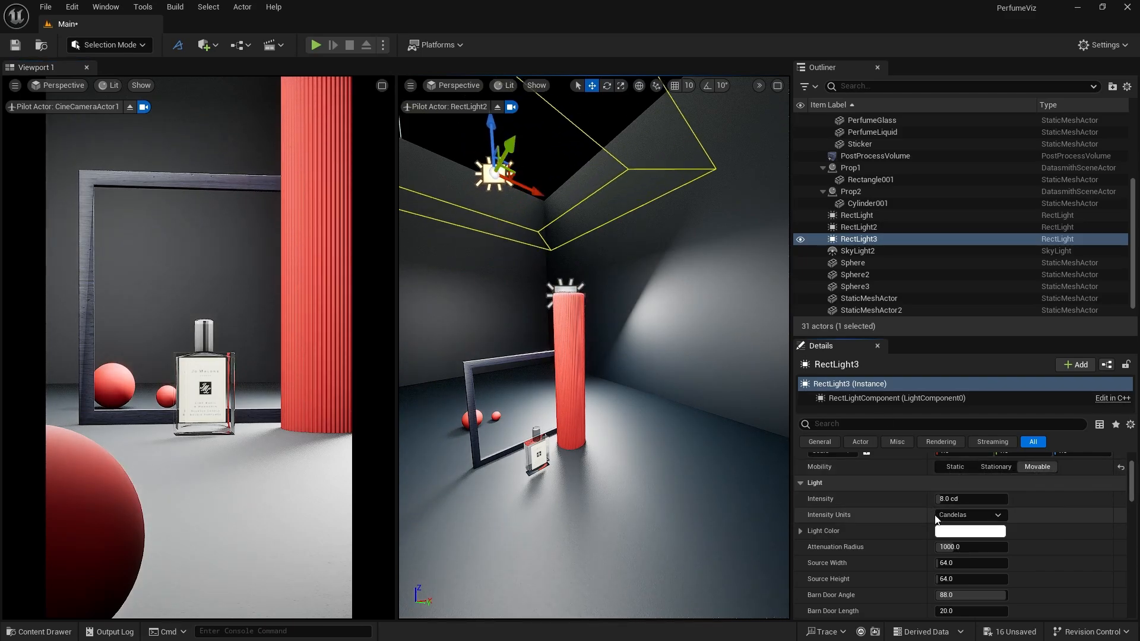
click(960, 553)
text(81)
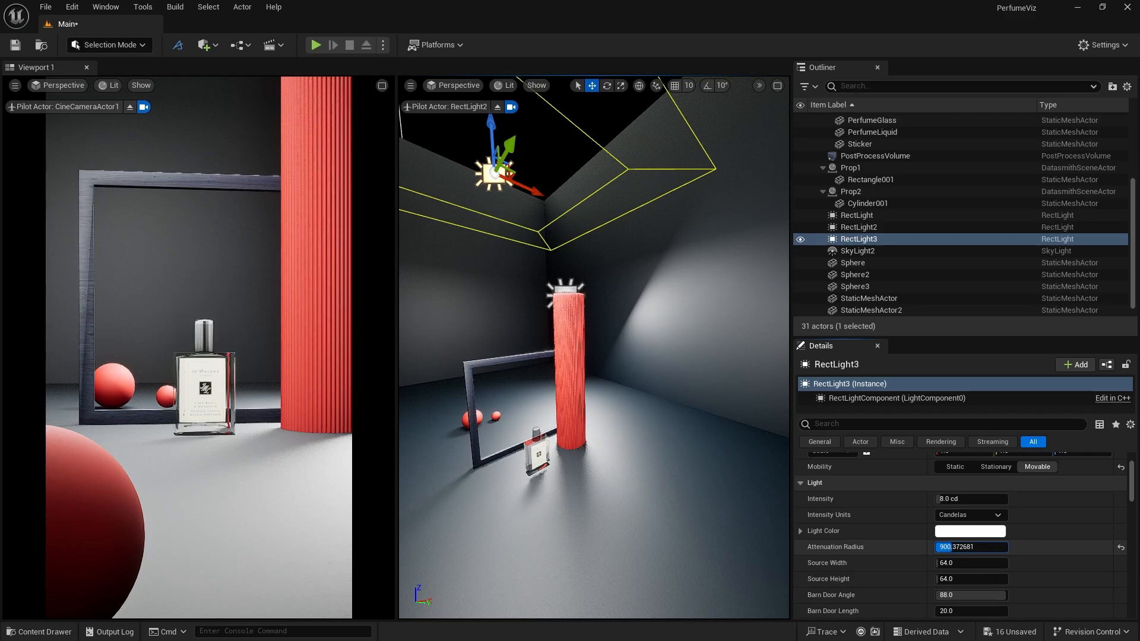
key(Return)
drag(971, 547, 1039, 547)
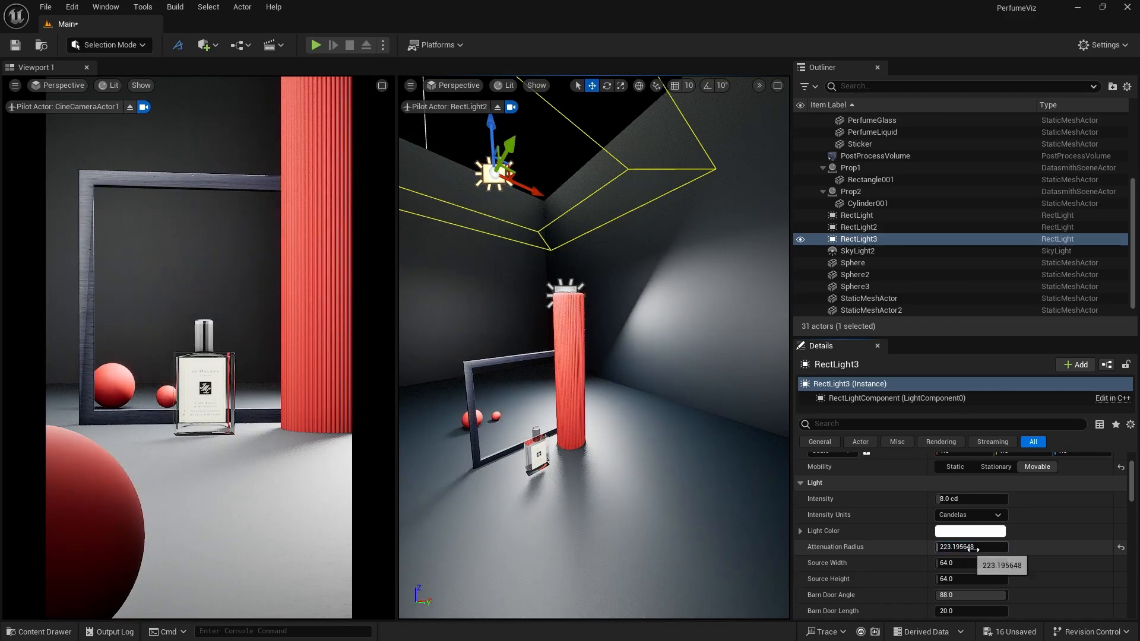
Set the overhead Rect Light's Barn Door Angle and Length to 0 and its intensity to 4 cd
click(966, 597)
text(0)
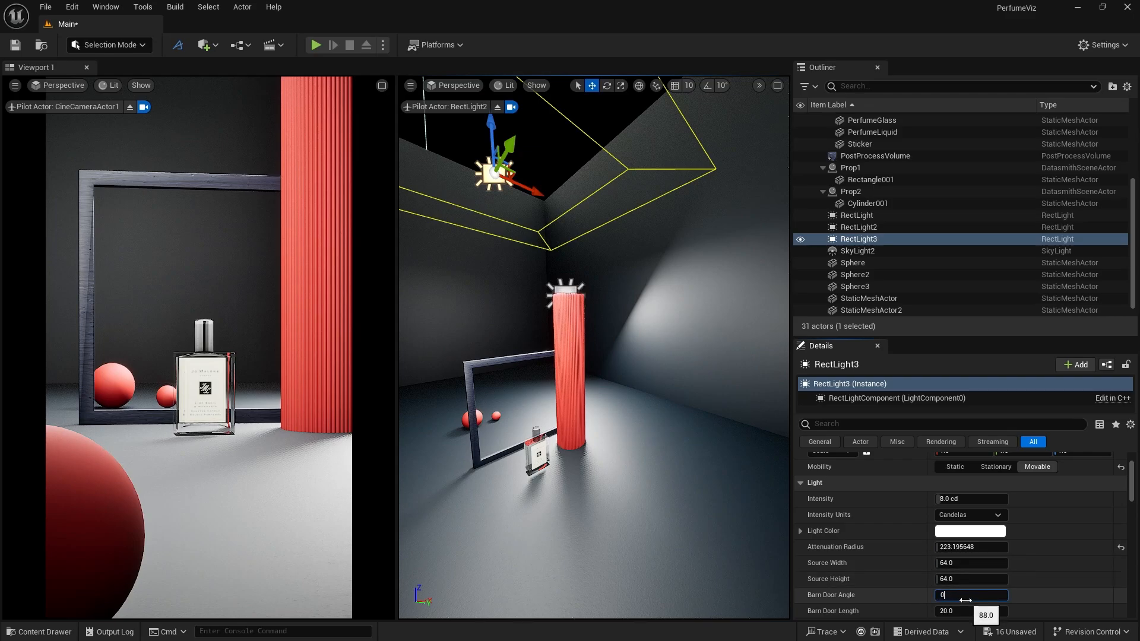
key(Tab)
text(0)
key(Tab)
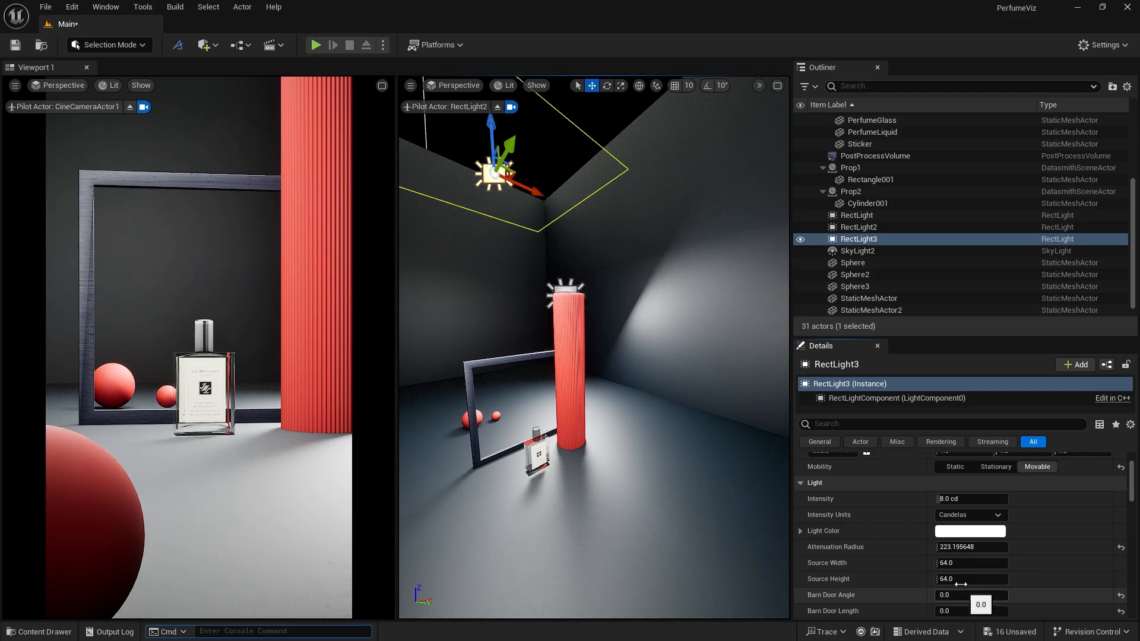
click(957, 500)
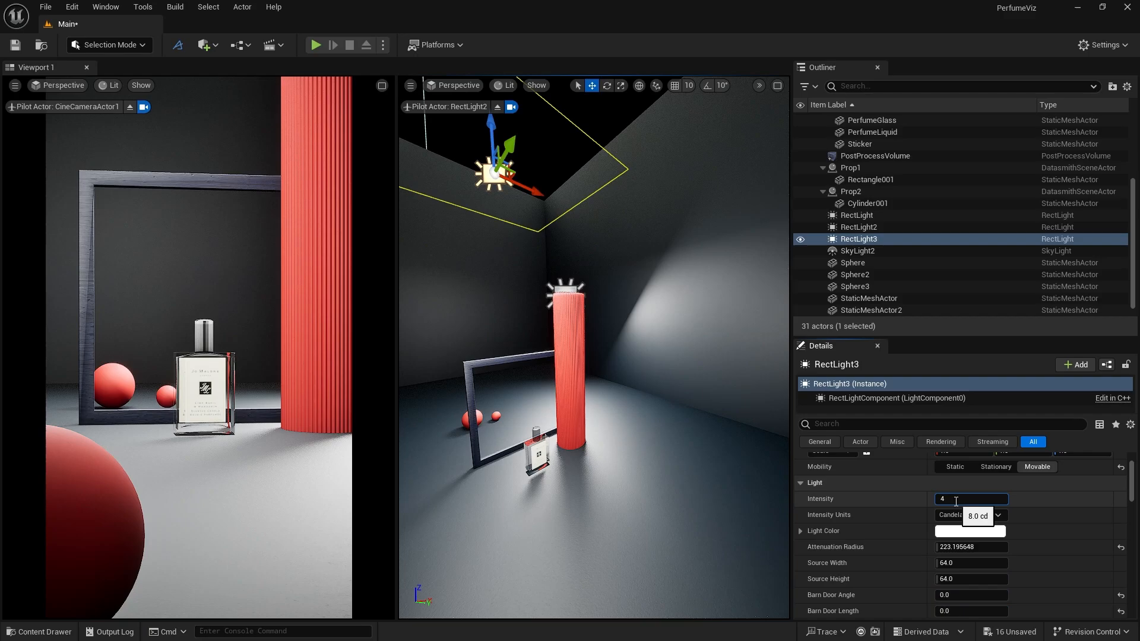
text(4)
key(Return)
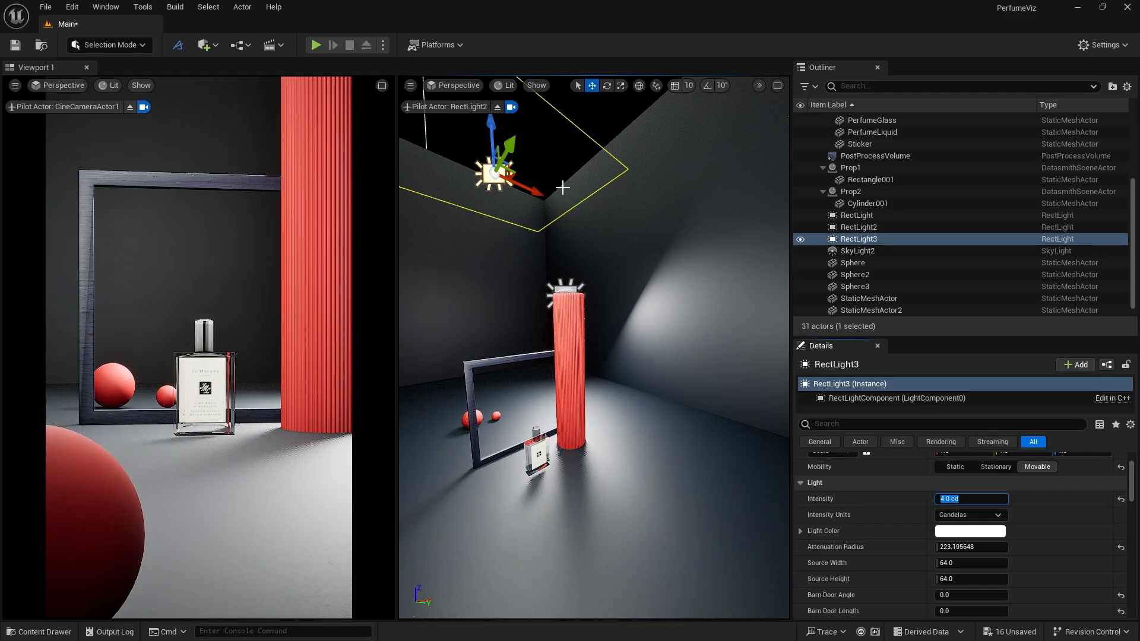
Set the overhead Rect Light's Source Width to 112 and Source Height to 136, and shift it horizontally along its green axis
drag(968, 563, 1008, 563)
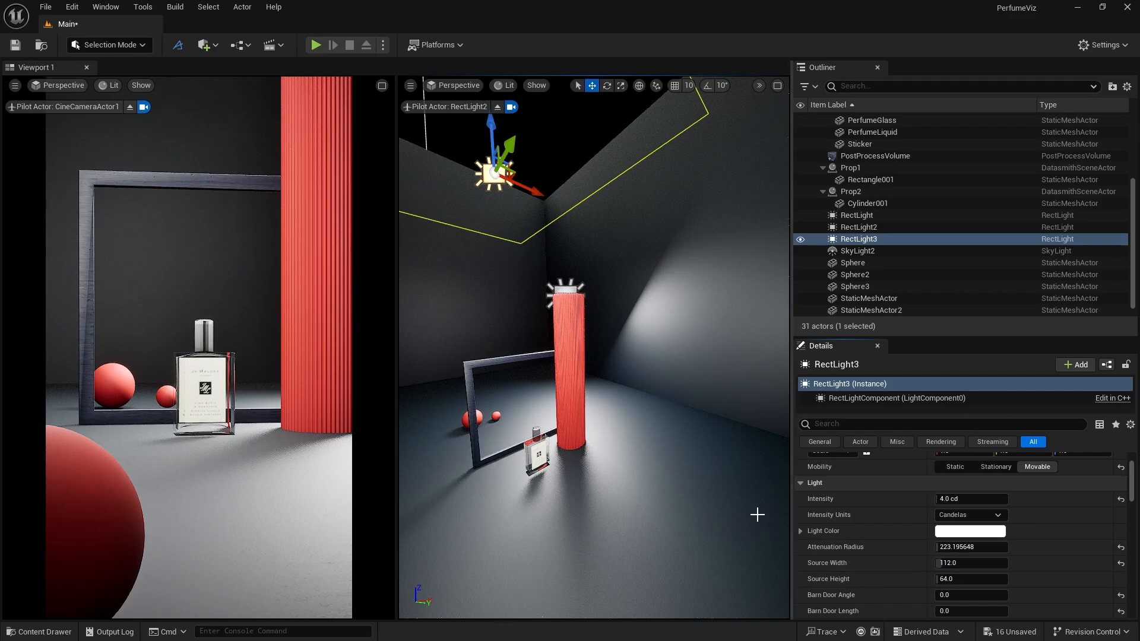
right_drag(652, 372, 534, 320)
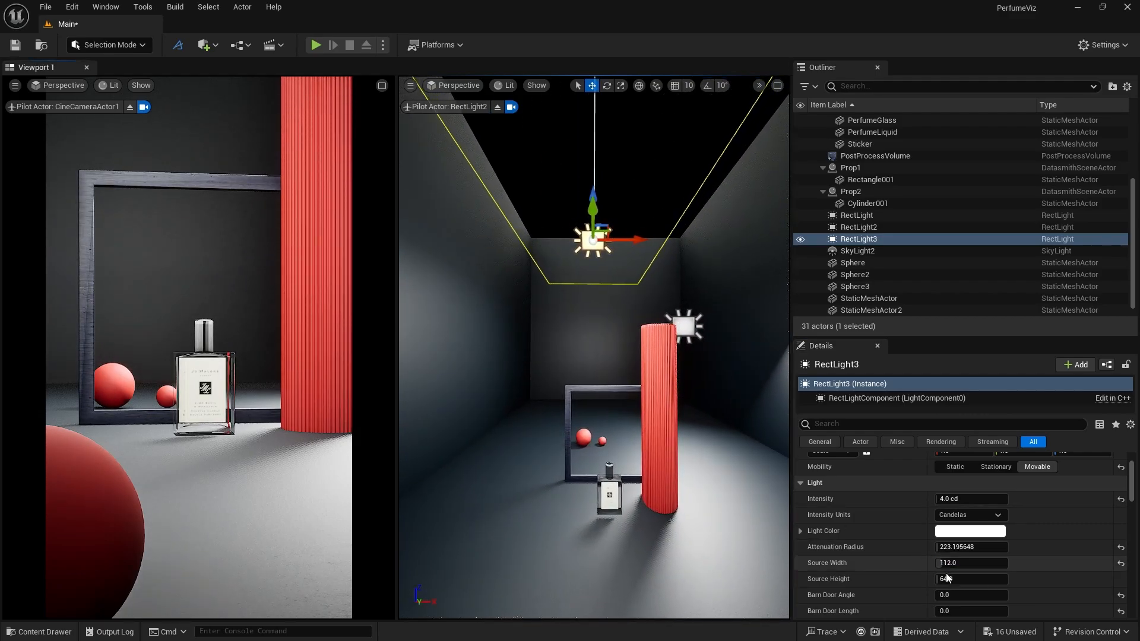
drag(944, 579, 1004, 579)
drag(601, 191, 601, 74)
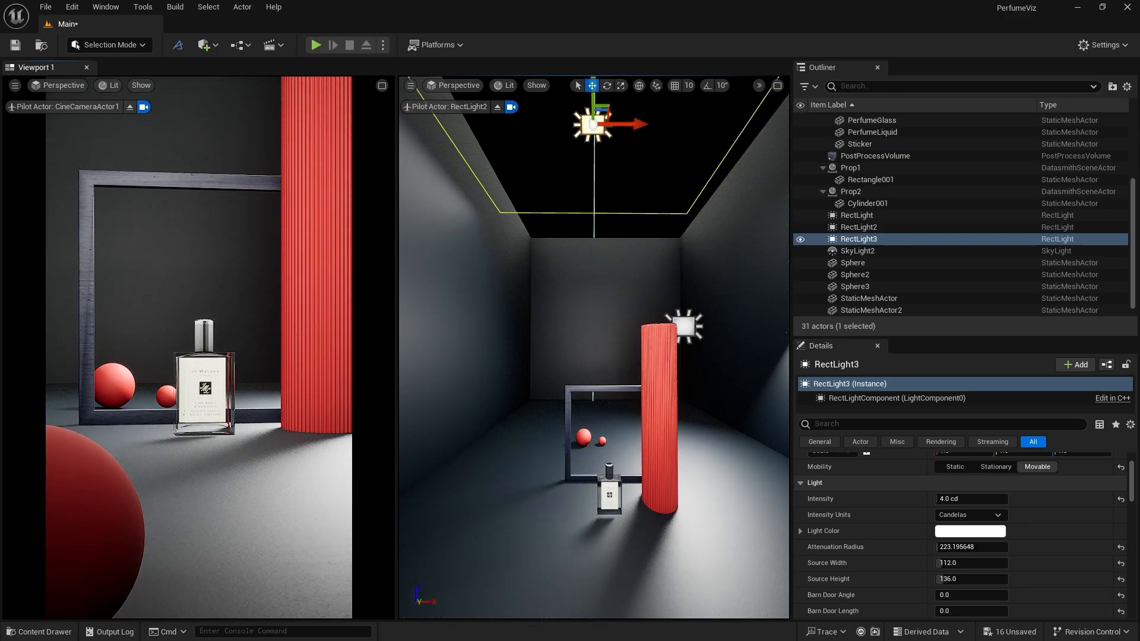
Raise the overhead Rect Light's intensity to 6 cd, followed by 8 cd
click(963, 499)
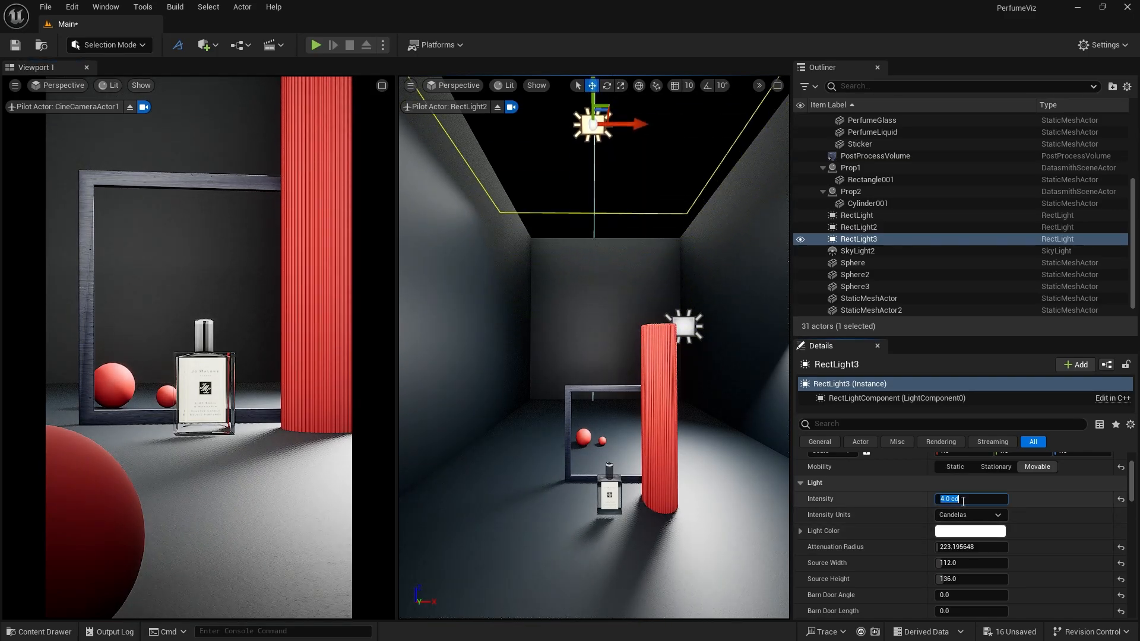
text(6)
key(Return)
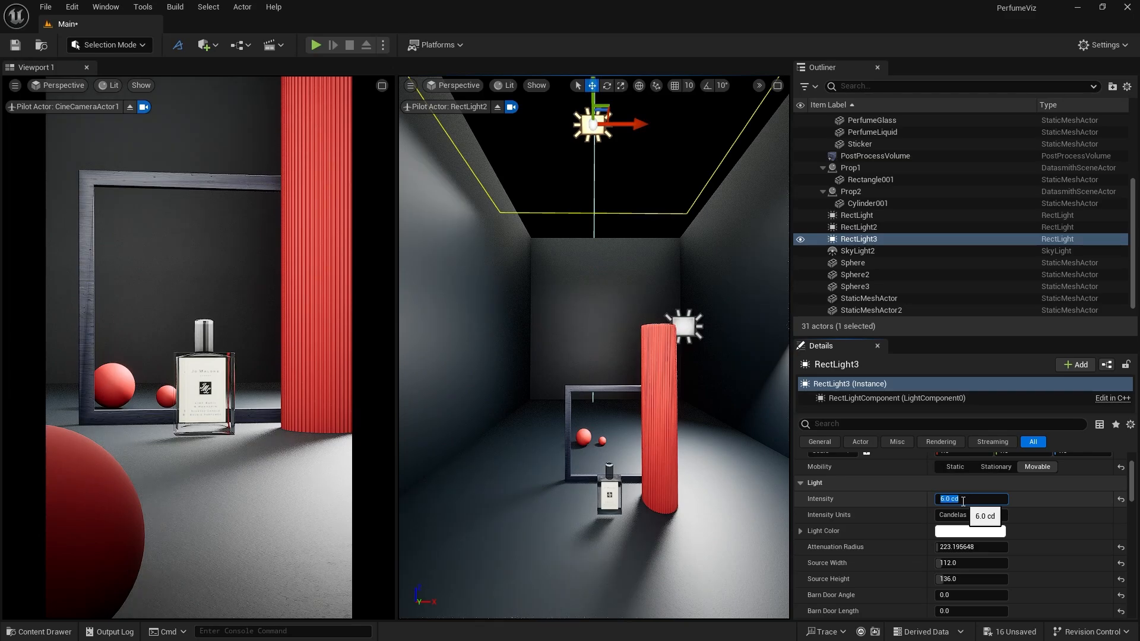
key(Return)
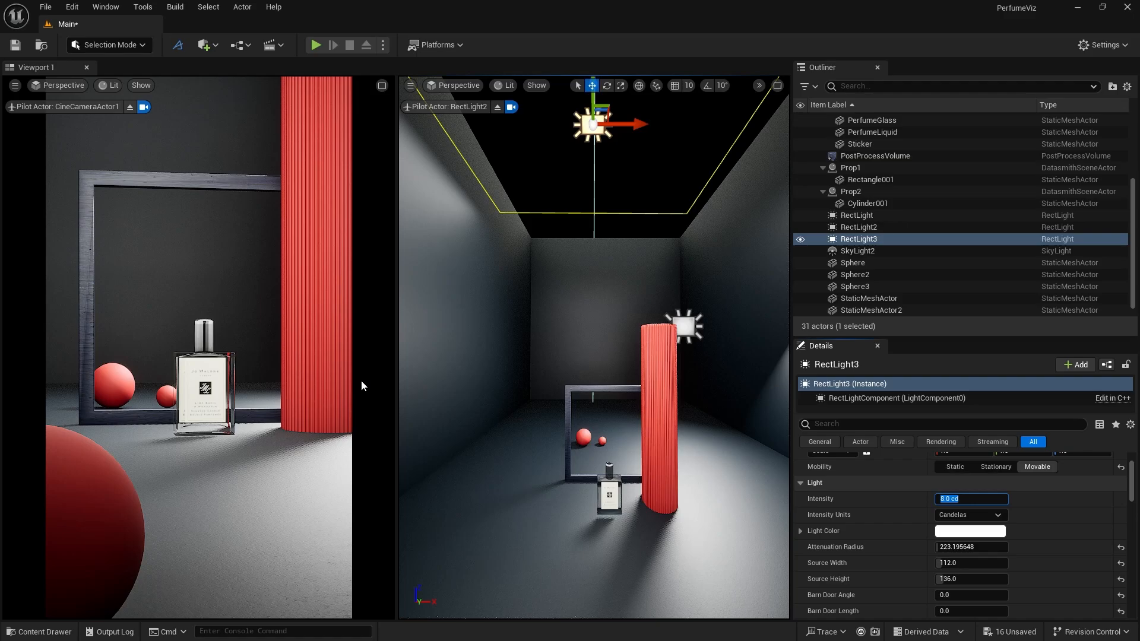
Open the floor's Fresh Wall Plaster material instance and brighten its Albedo Tint to a value of 0.395833
click(475, 372)
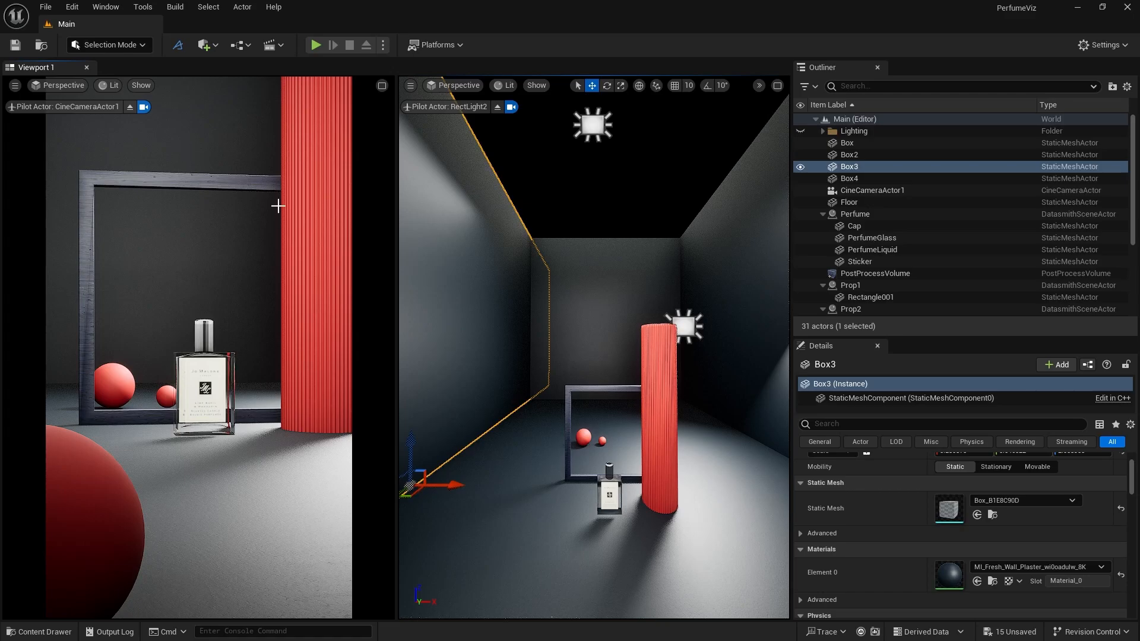
click(528, 483)
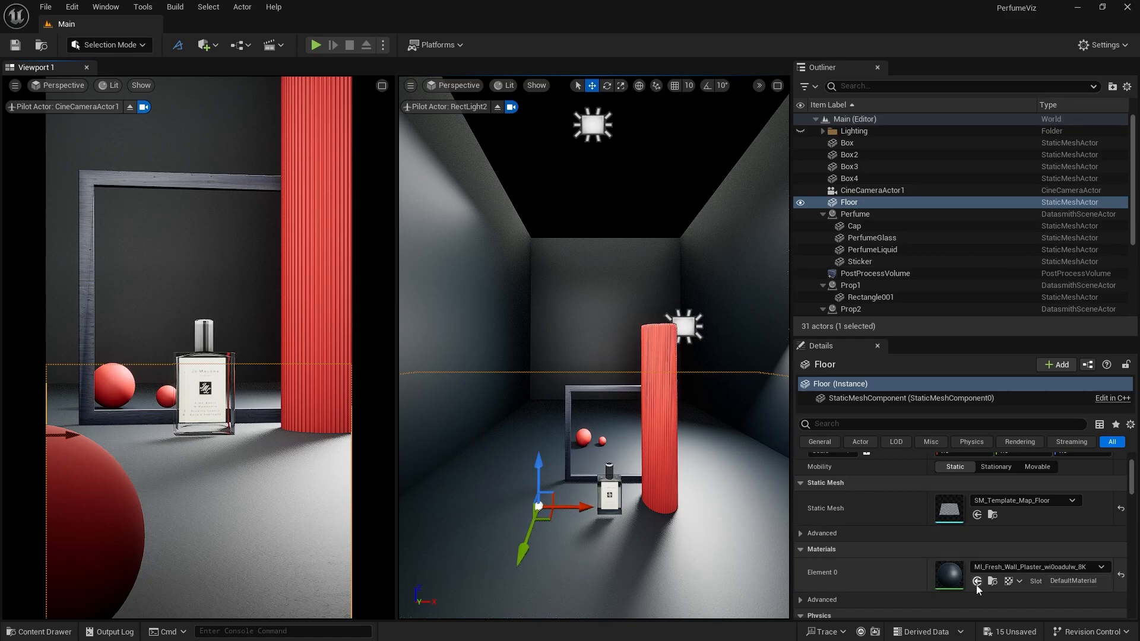
double_click(951, 574)
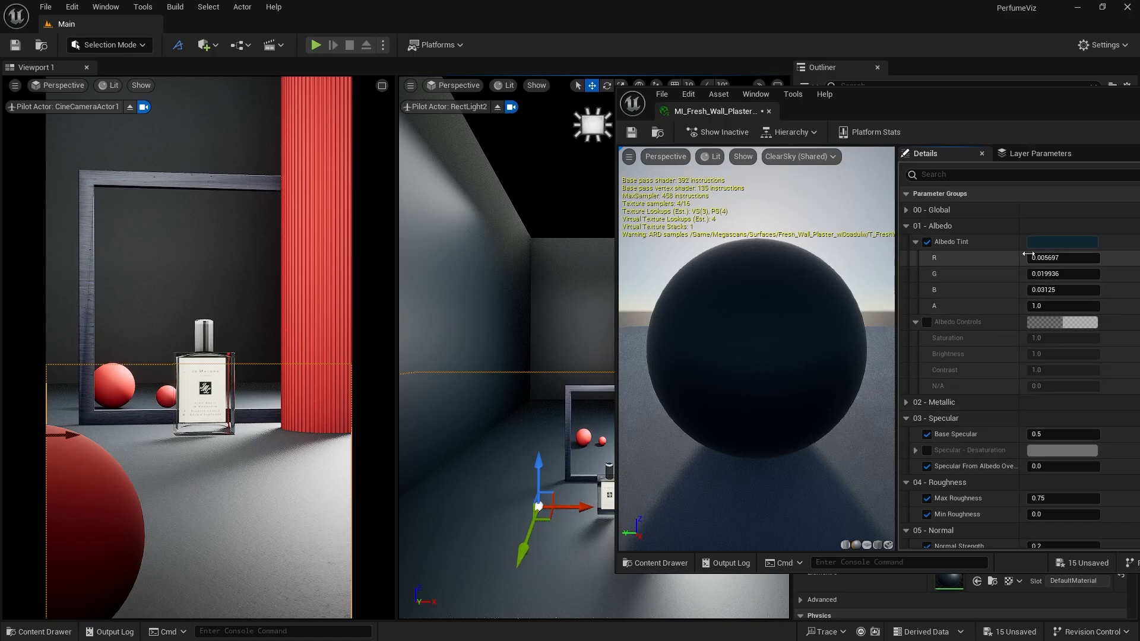
click(1062, 242)
click(942, 362)
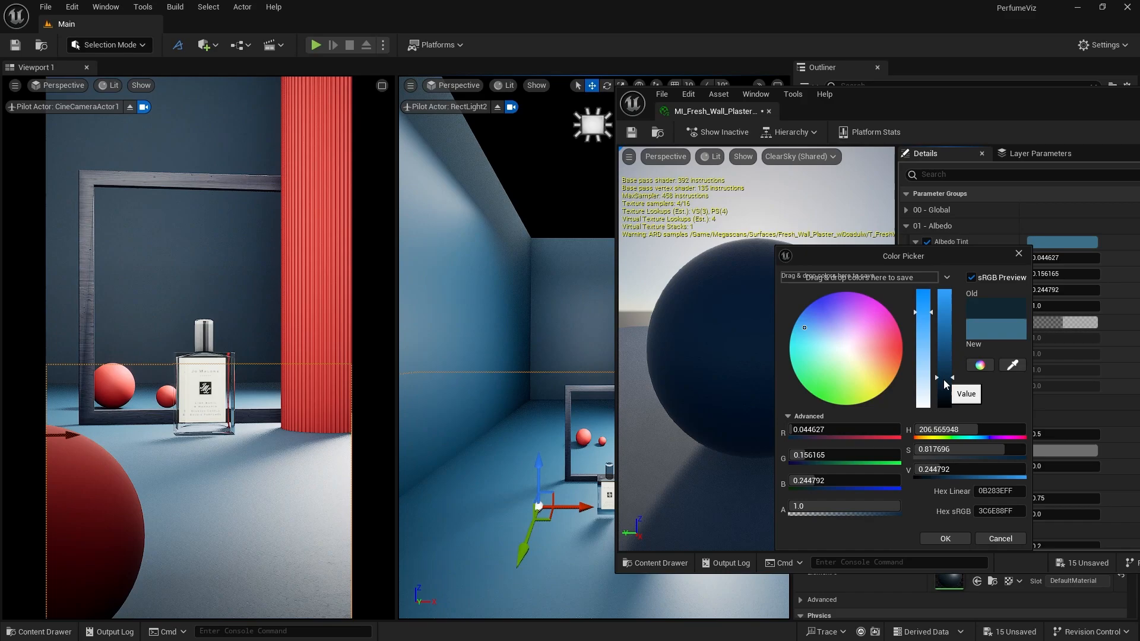
click(944, 358)
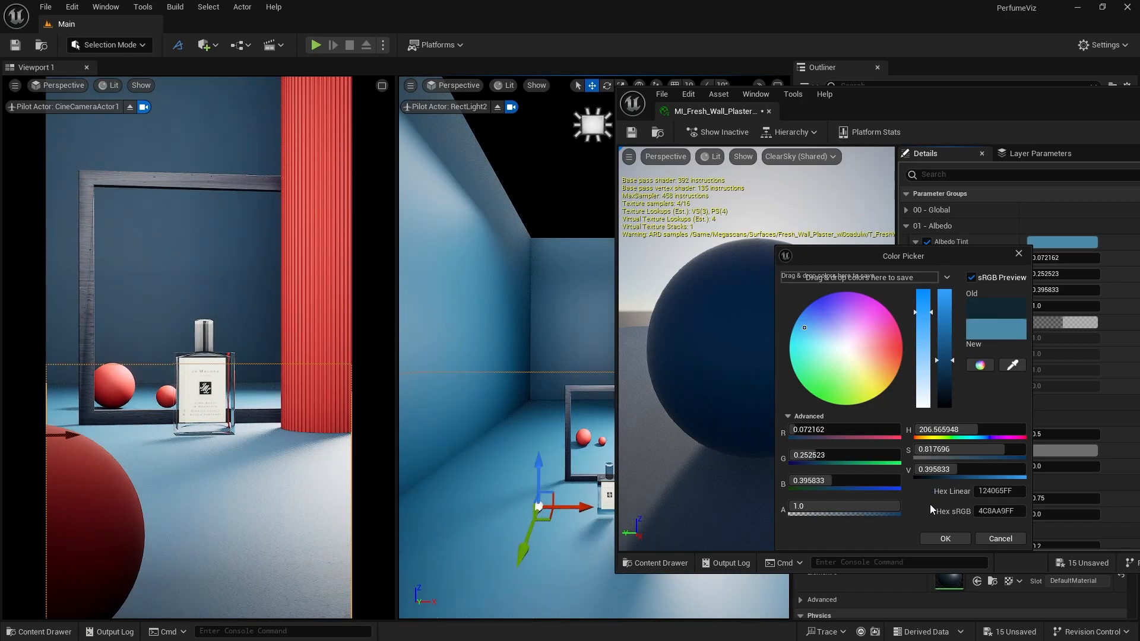
Lower the plaster Albedo Tint's saturation to 0.671875, accept the colour, save and close the material, and deselect the floor
click(926, 323)
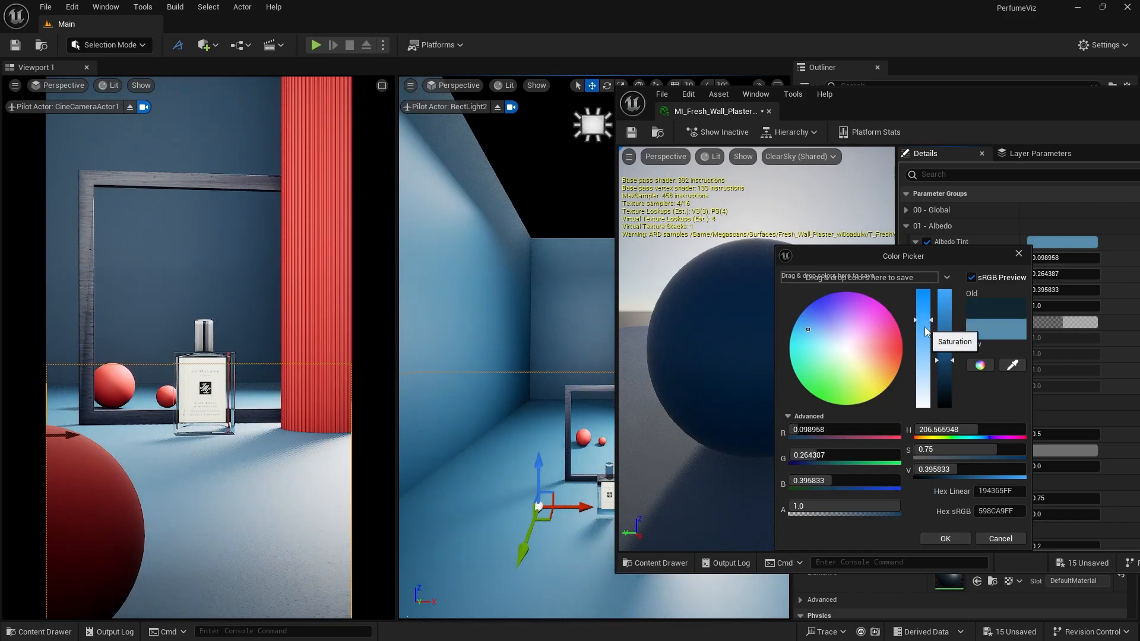
click(925, 329)
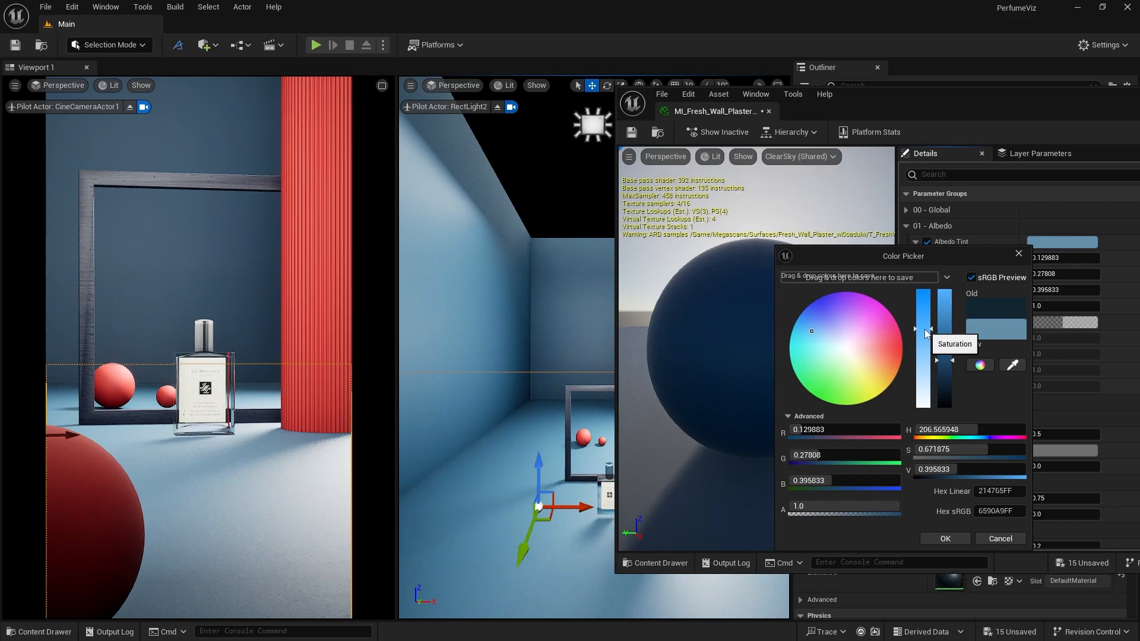
click(946, 539)
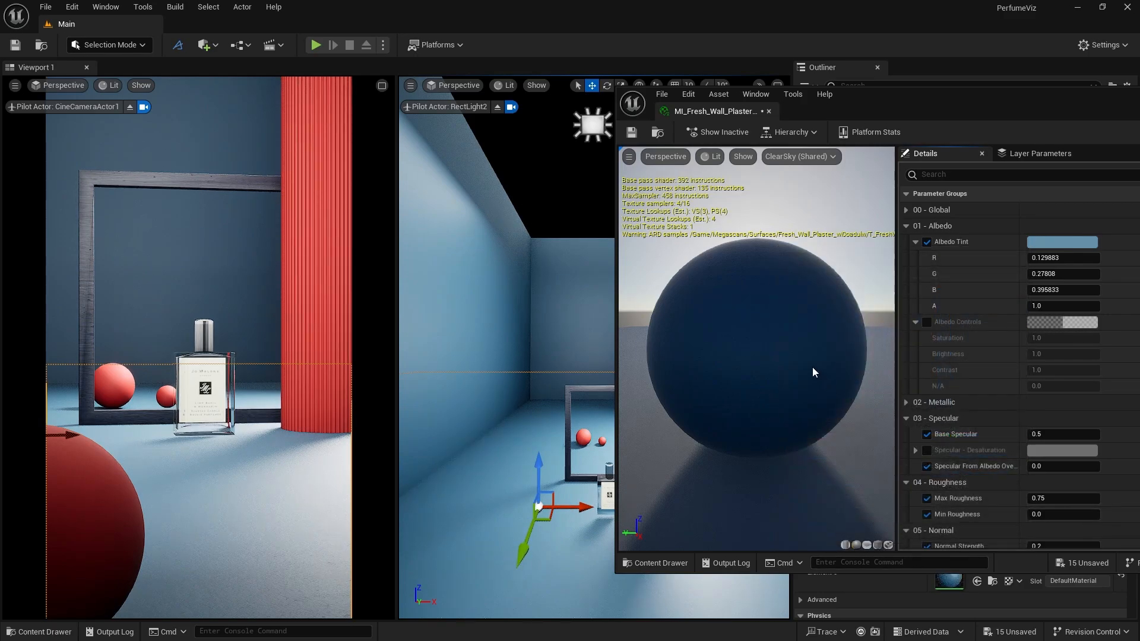
click(633, 133)
click(768, 111)
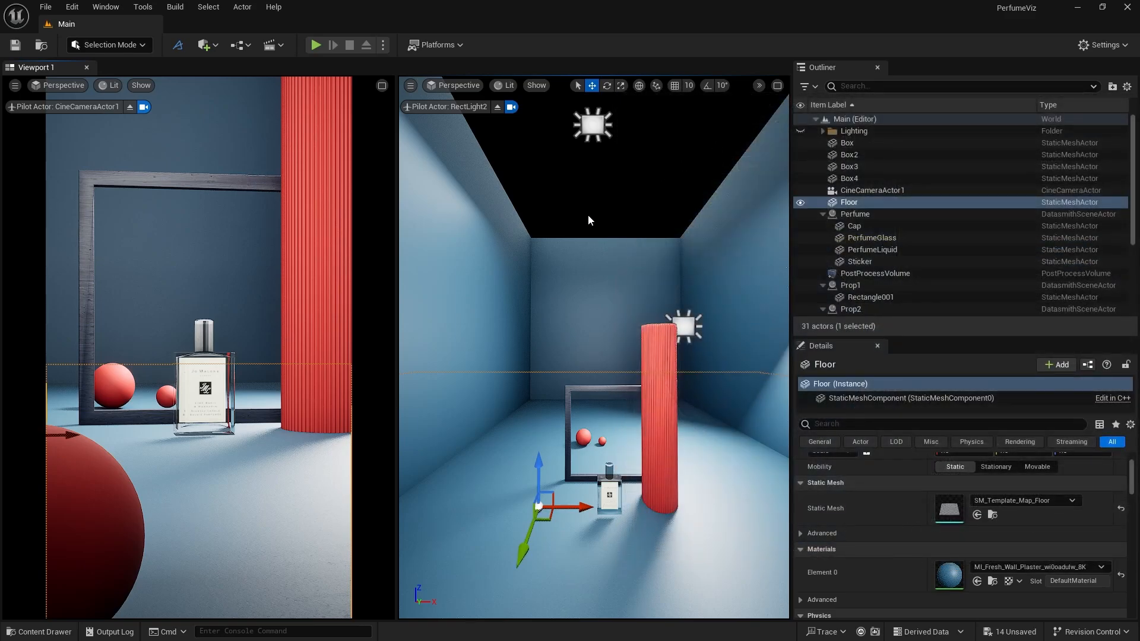
click(571, 190)
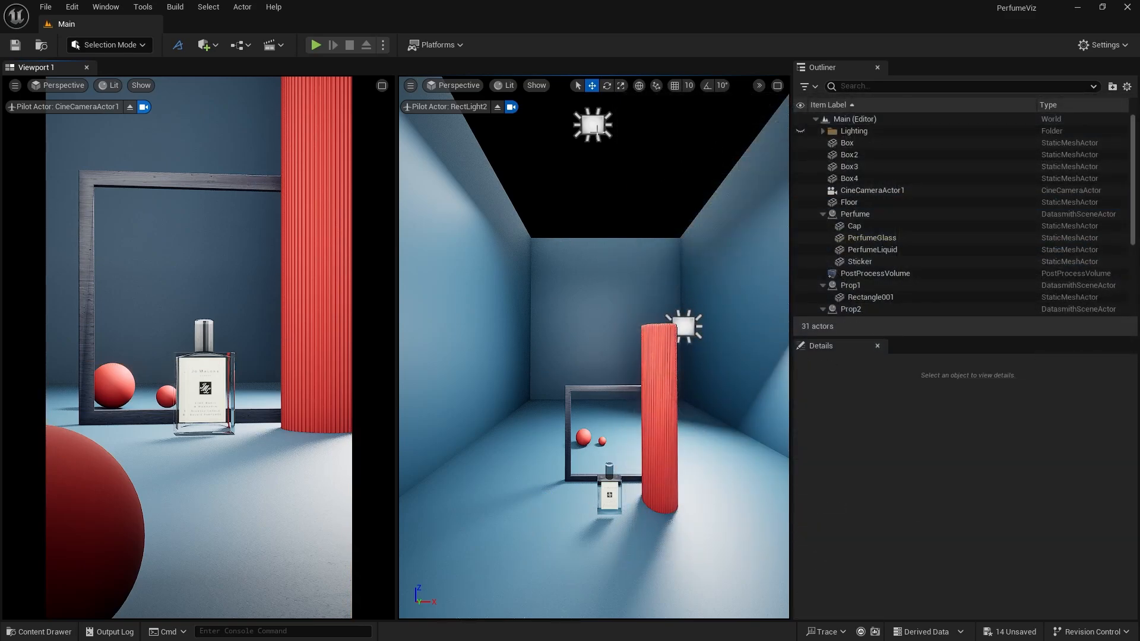
Enable Use Temperature on the first Rect Light behind the column and warm it to about 3698
click(685, 322)
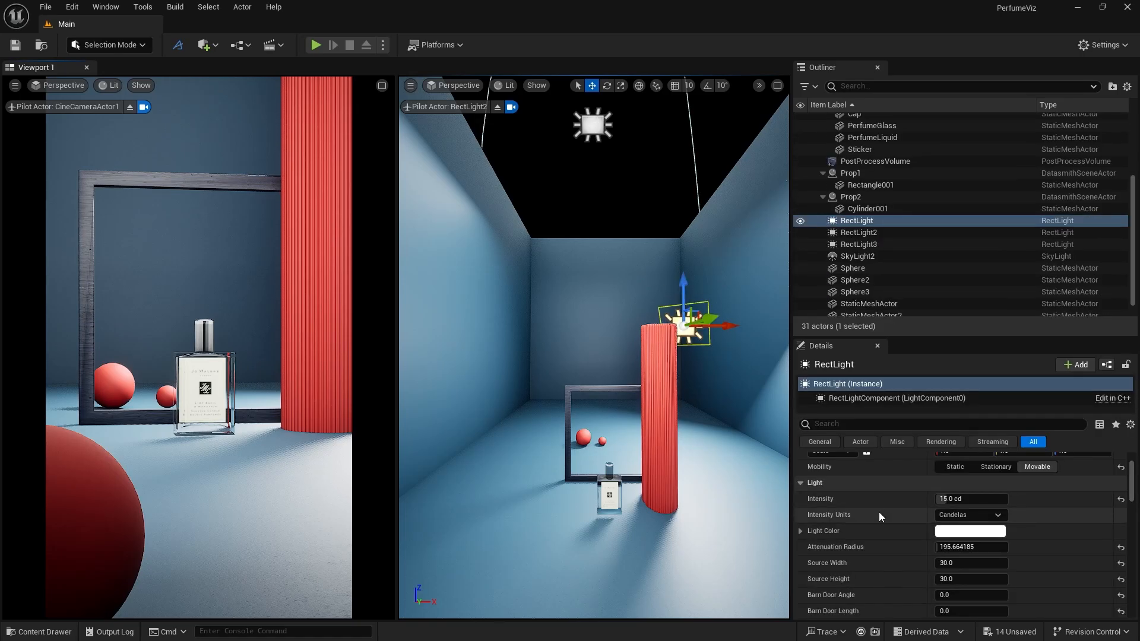
scroll(879, 512, down, 3)
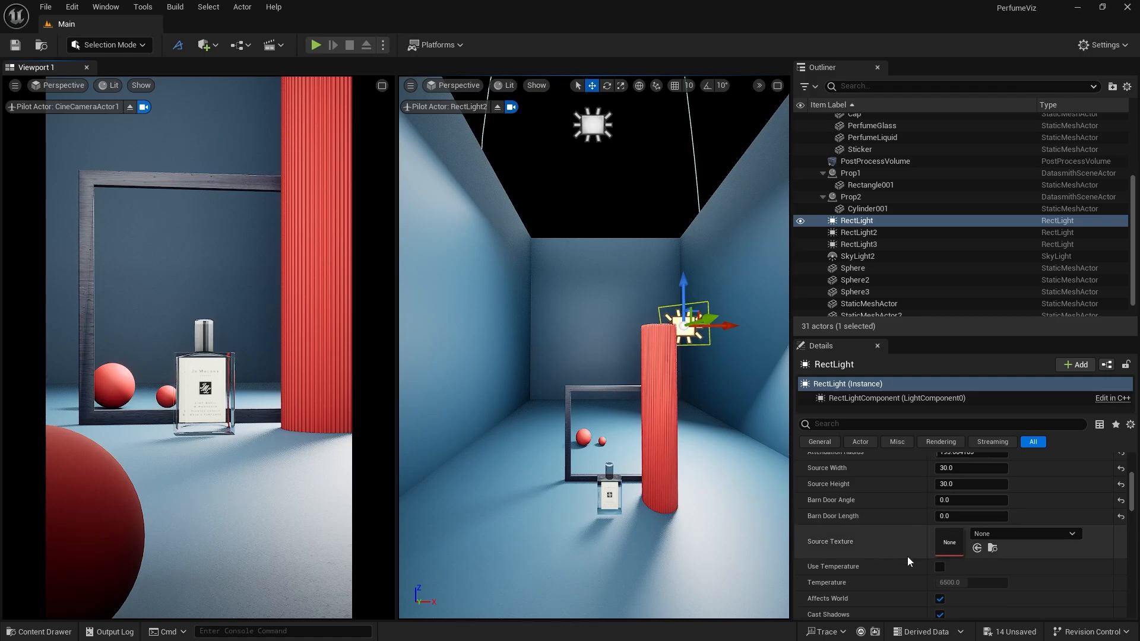
click(940, 567)
drag(970, 584, 920, 584)
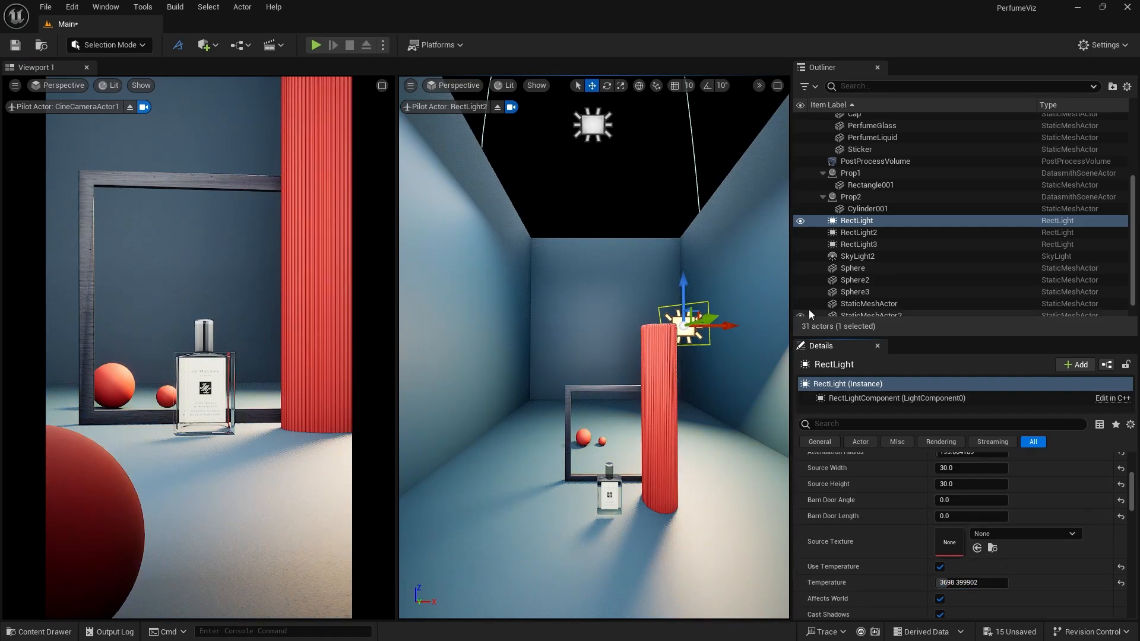
Enable Use Temperature on RectLight2 and RectLight3 together, set their temperature to 8000, and reselect the first RectLight
click(853, 235)
ctrl+click(853, 243)
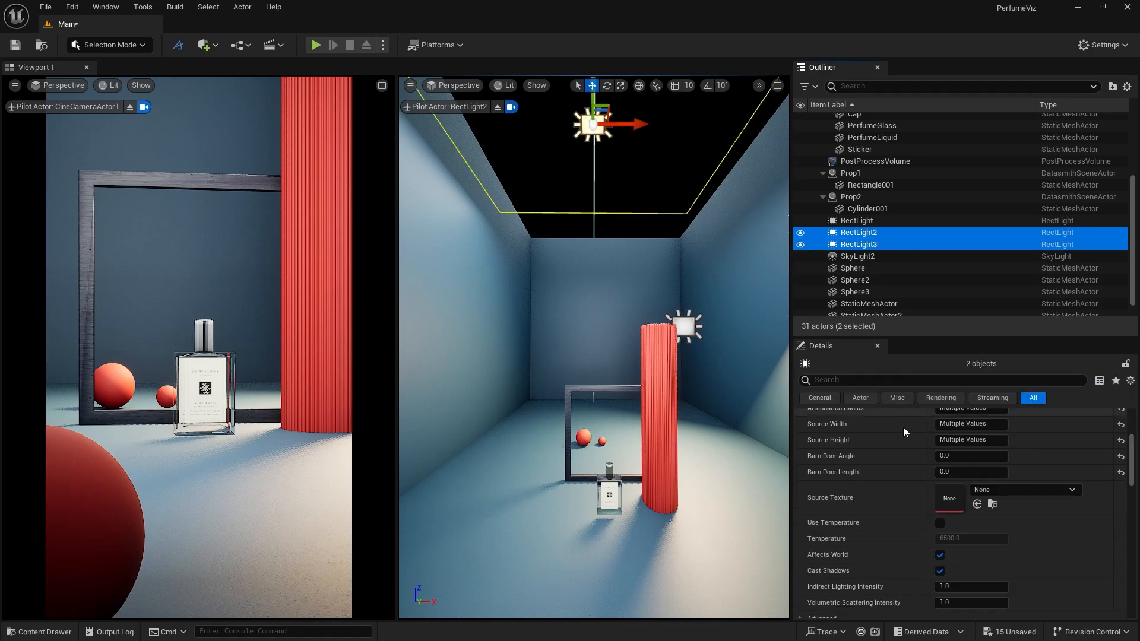
scroll(928, 573, down, 2)
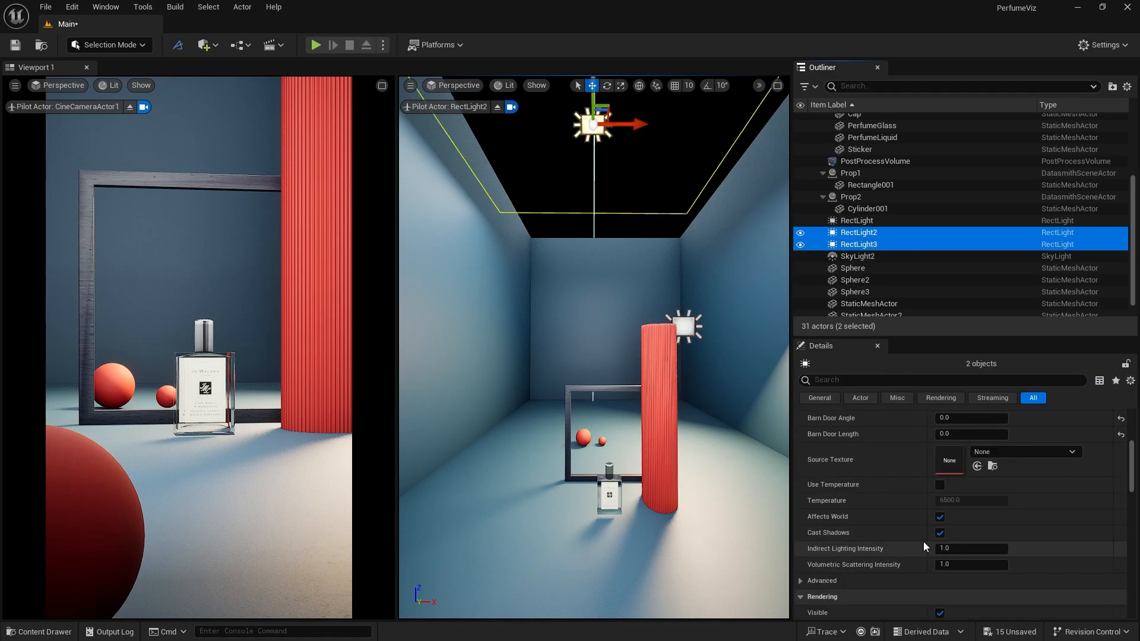
click(940, 484)
click(972, 502)
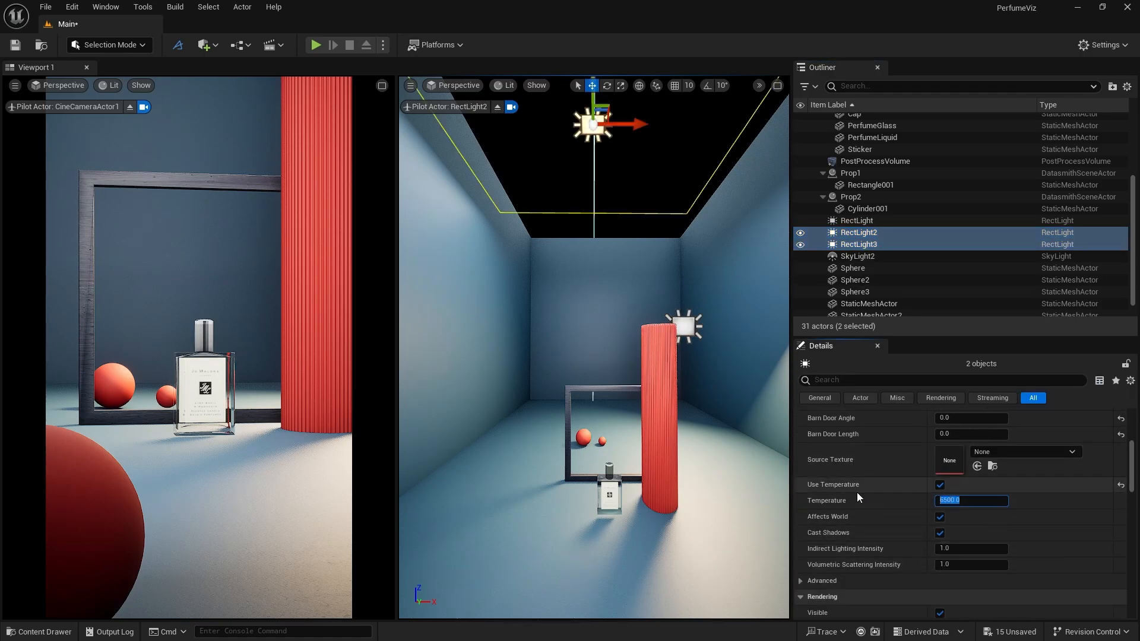
text(8000)
key(Return)
click(861, 223)
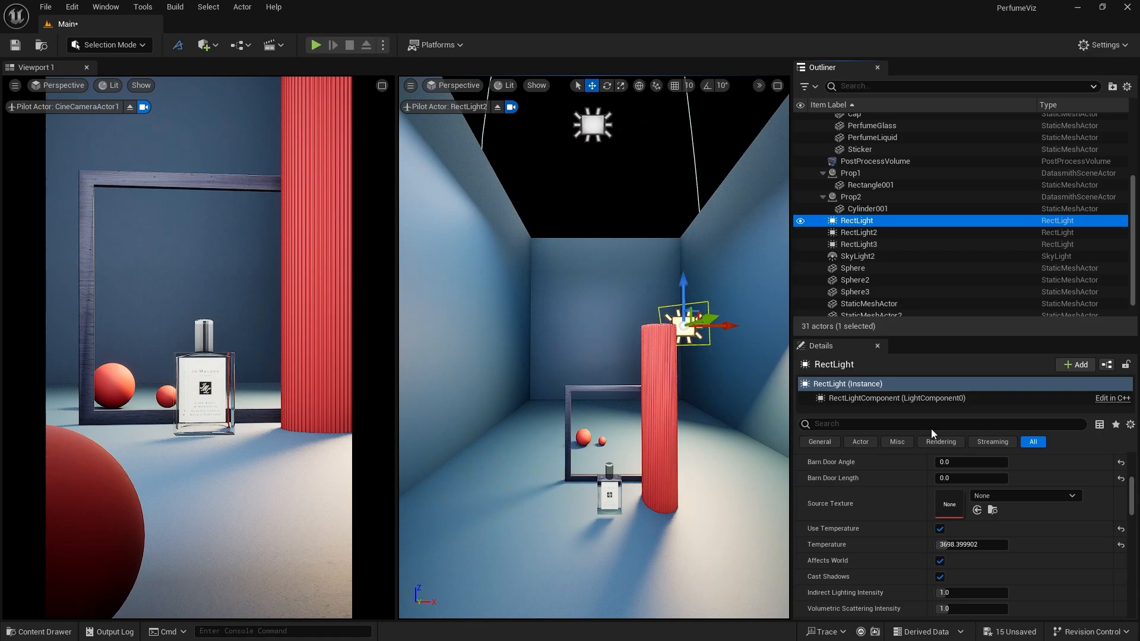
Raise the first RectLight's temperature to about 4934 and set SkyLight2's Intensity Scale to 5
drag(946, 545, 948, 544)
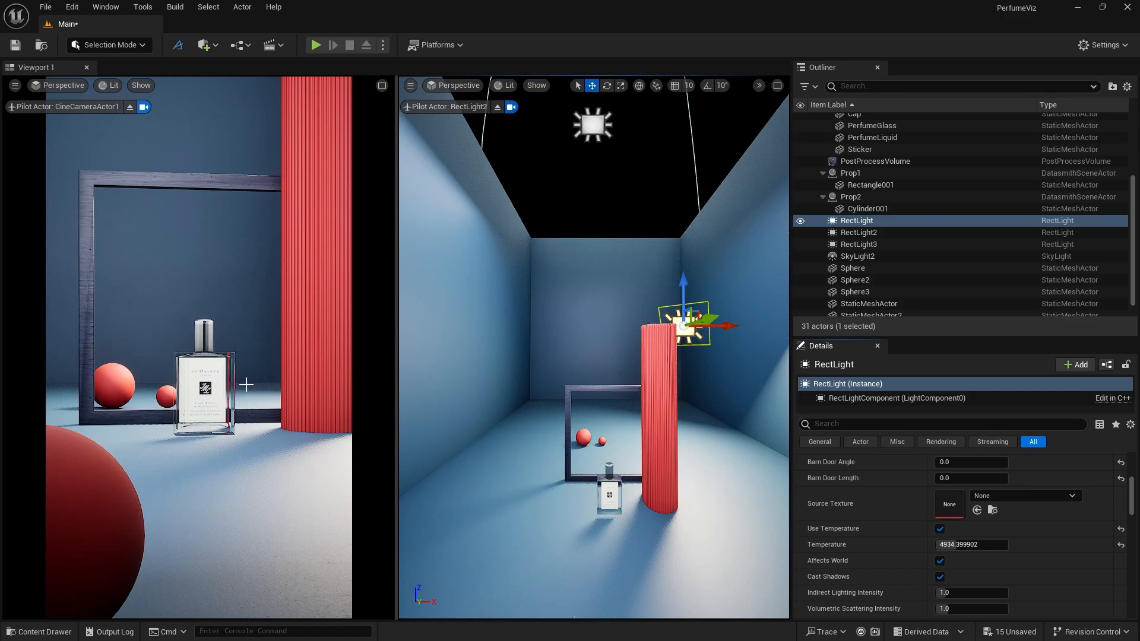
click(858, 256)
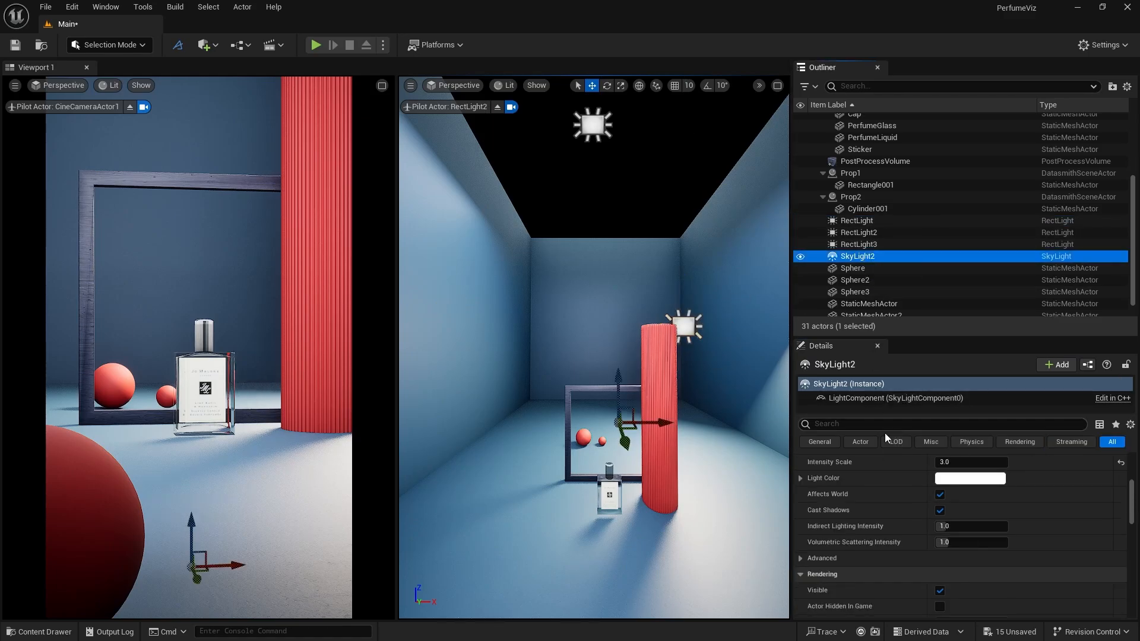
scroll(904, 502, up, 1)
click(941, 481)
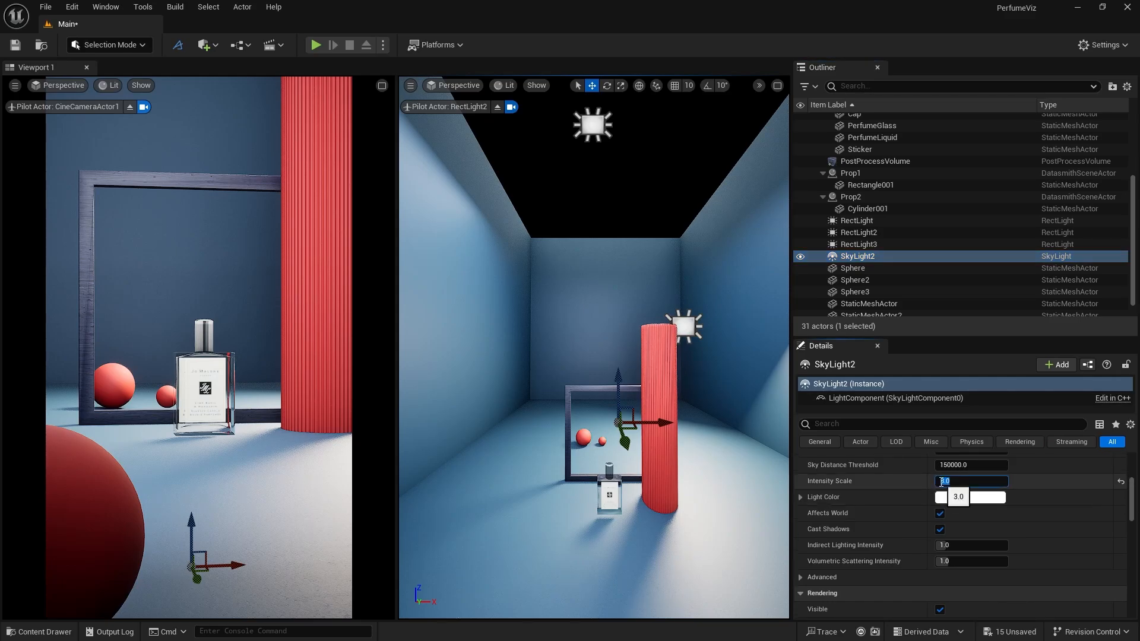
text(5)
key(Return)
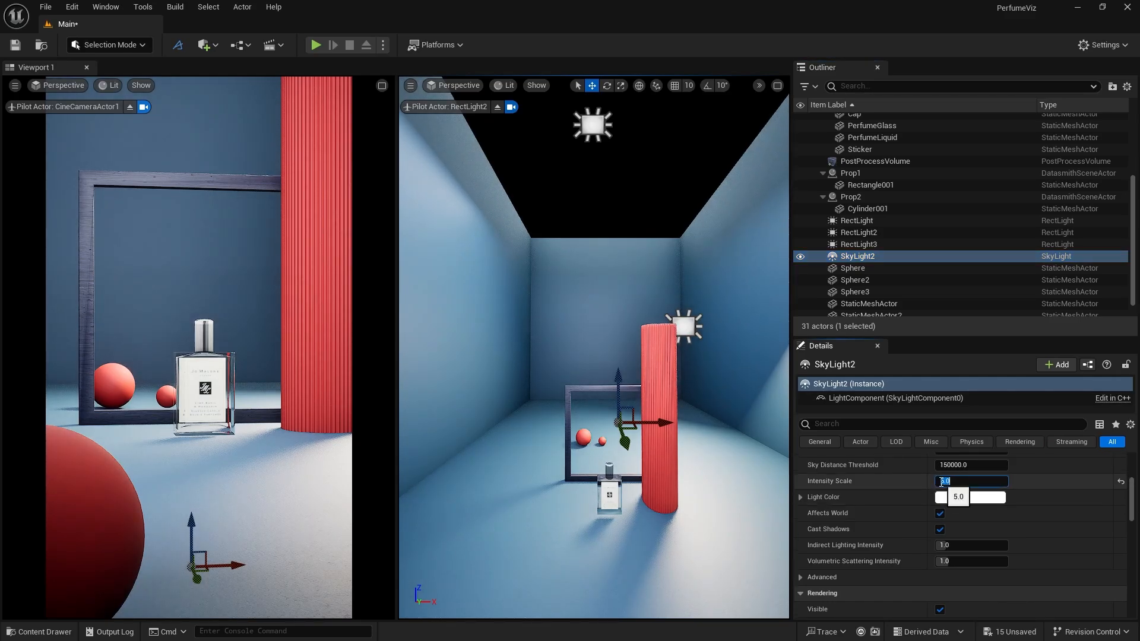
Switch the CineCameraActor1 viewport from Lit to Path Tracing view mode
click(109, 85)
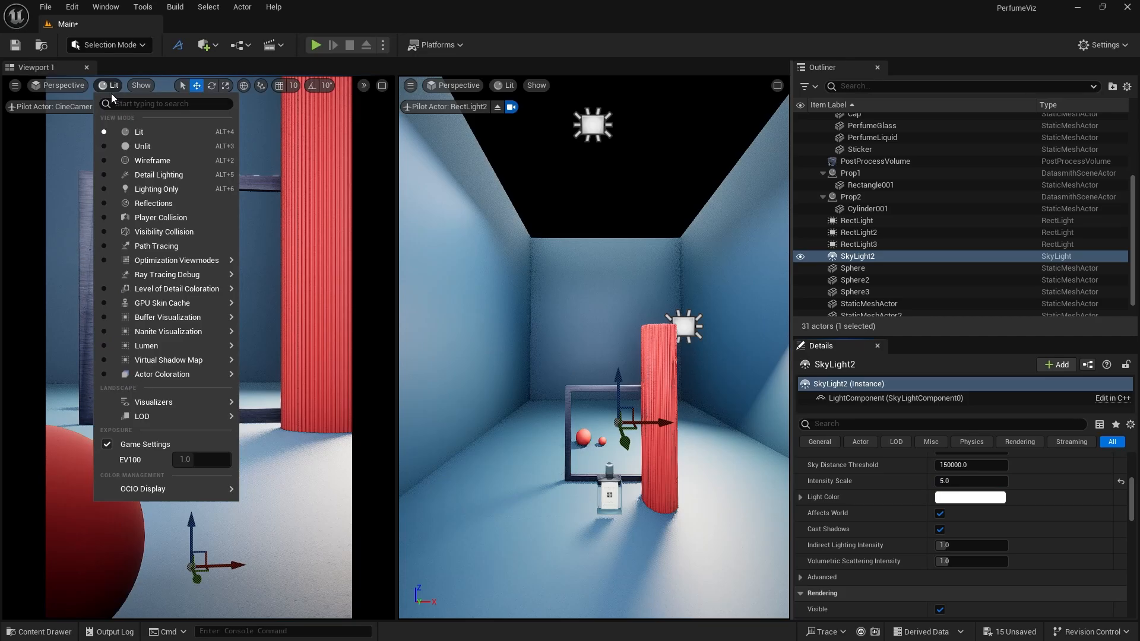
click(141, 245)
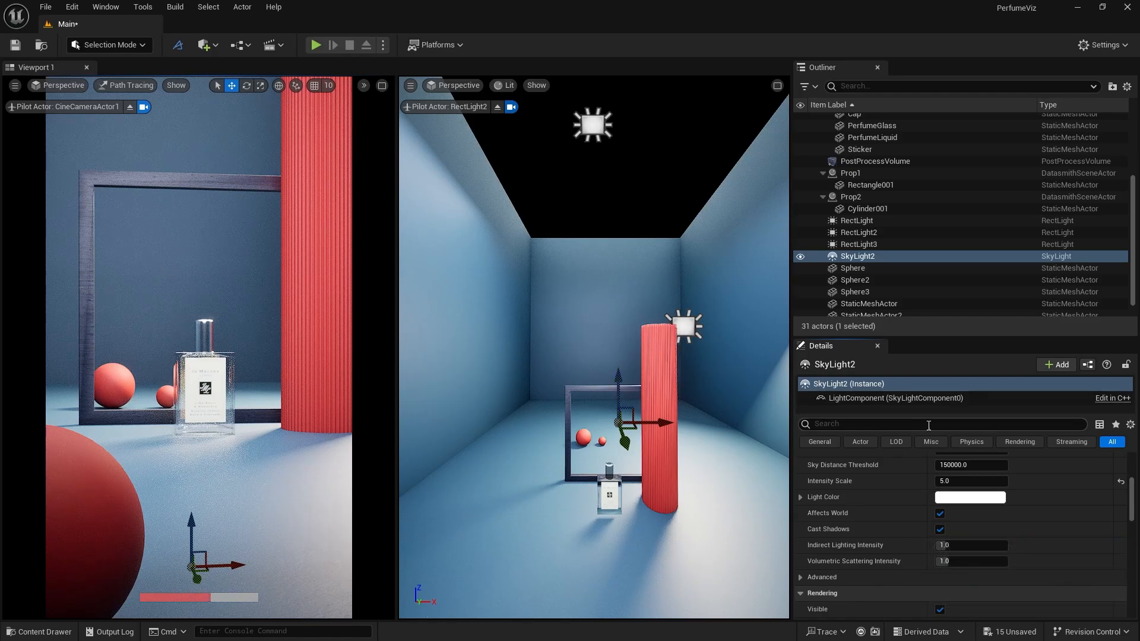
Enable the Highlight Contrast and Shadow Contrast overrides in the PostProcessVolume's Local Exposure settings
scroll(878, 507, down, 6)
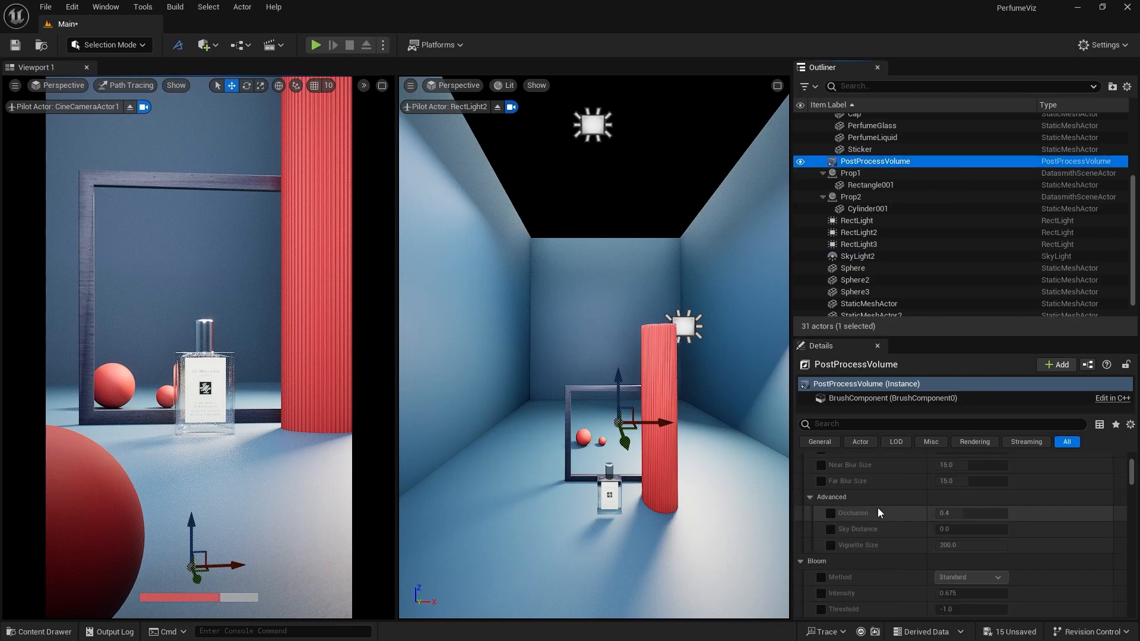
scroll(877, 508, down, 10)
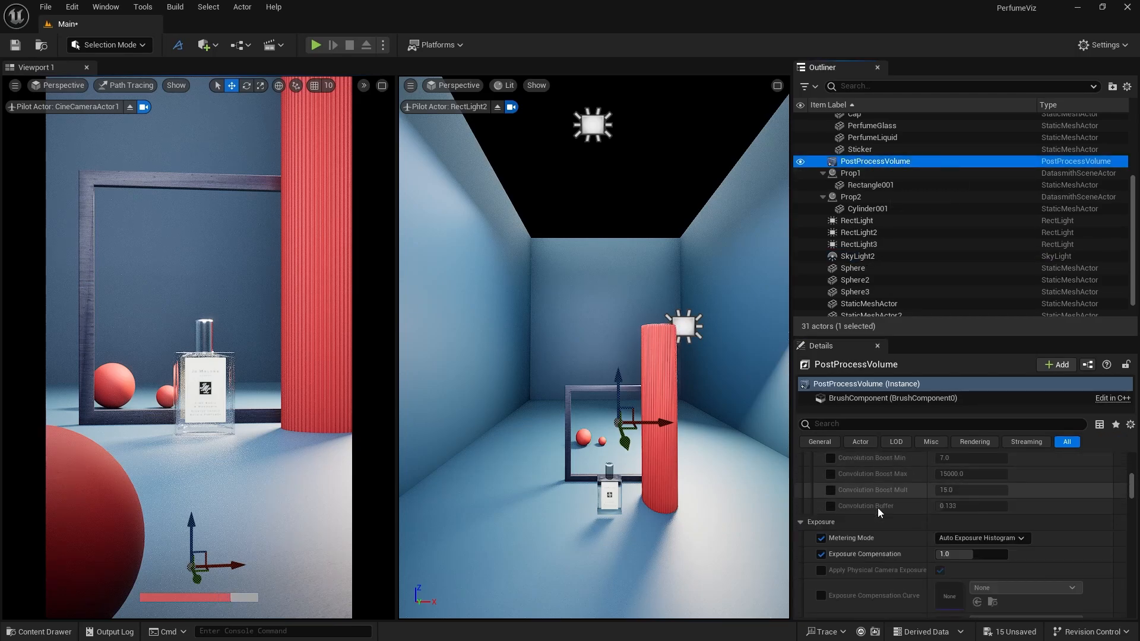
scroll(878, 508, down, 8)
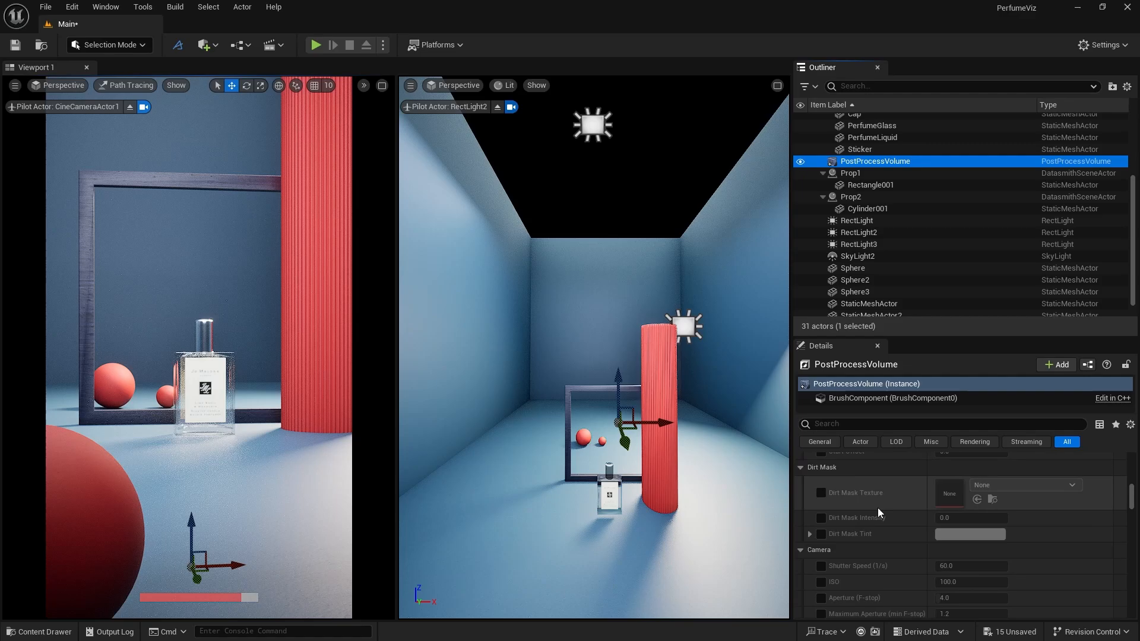
scroll(861, 506, up, 1)
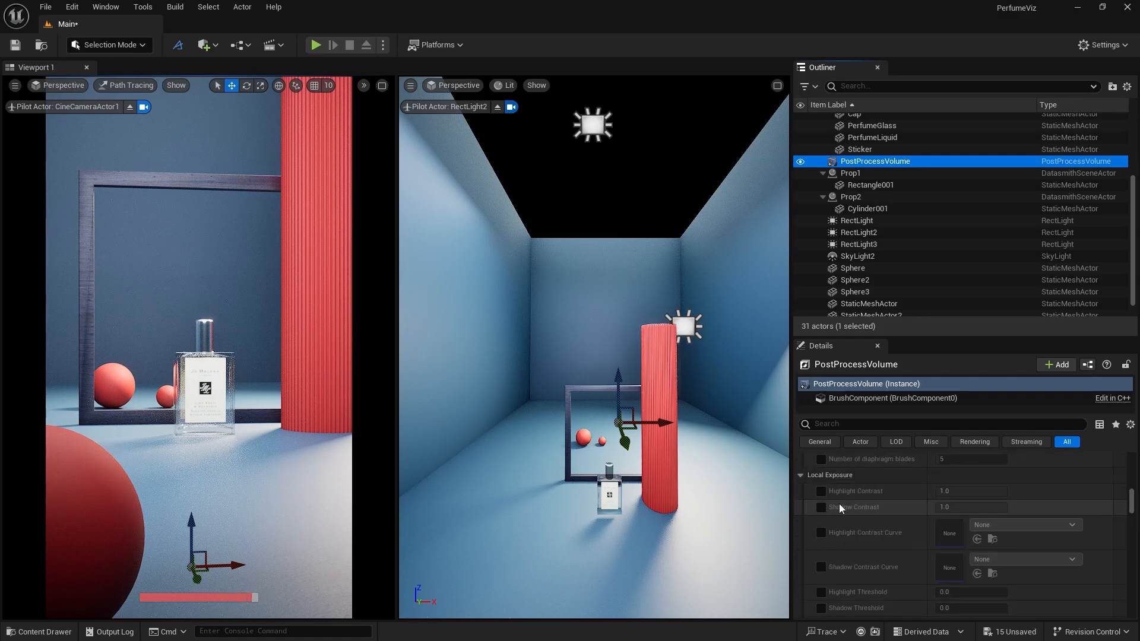
click(822, 491)
click(821, 507)
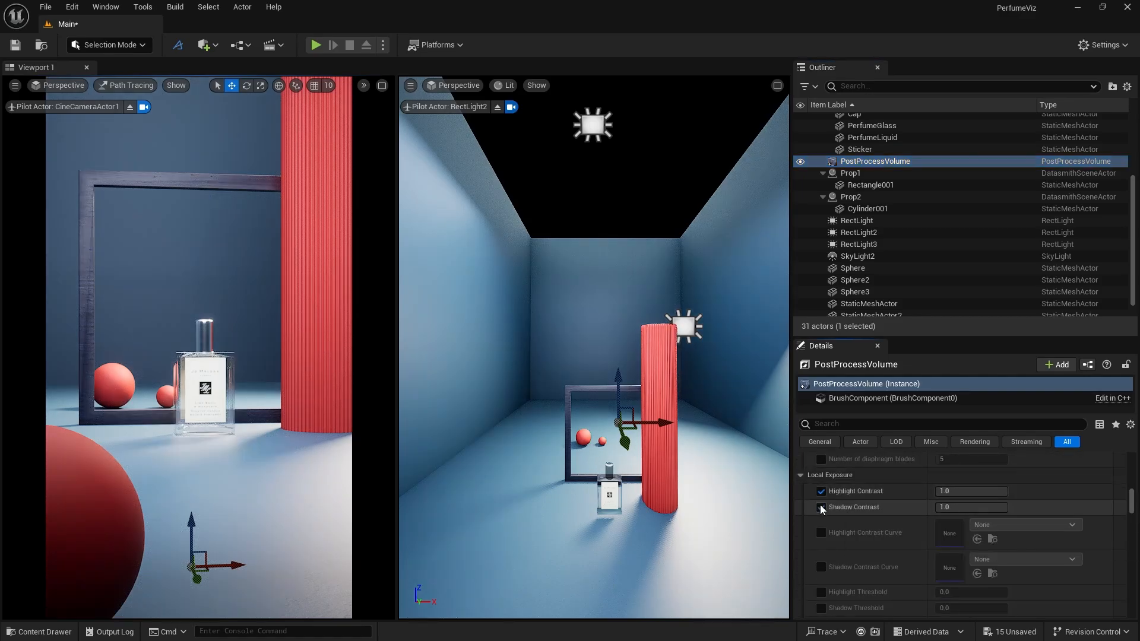
Enable the Local Exposure Detail Strength override on the PostProcessVolume and set it to 1.4
scroll(832, 513, down, 2)
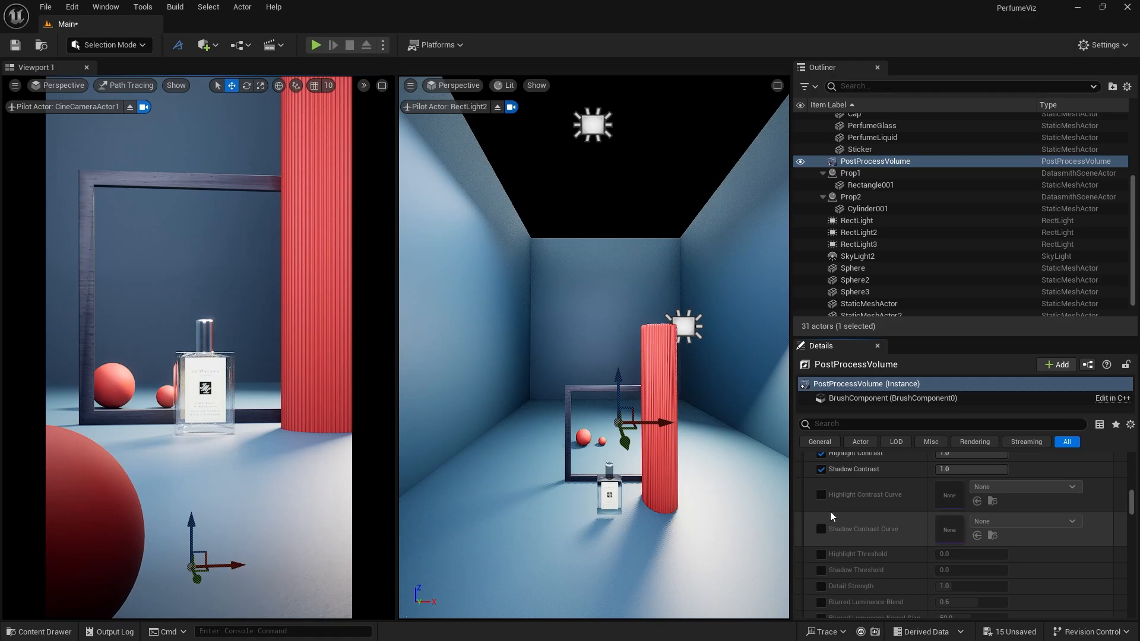
click(821, 587)
click(950, 586)
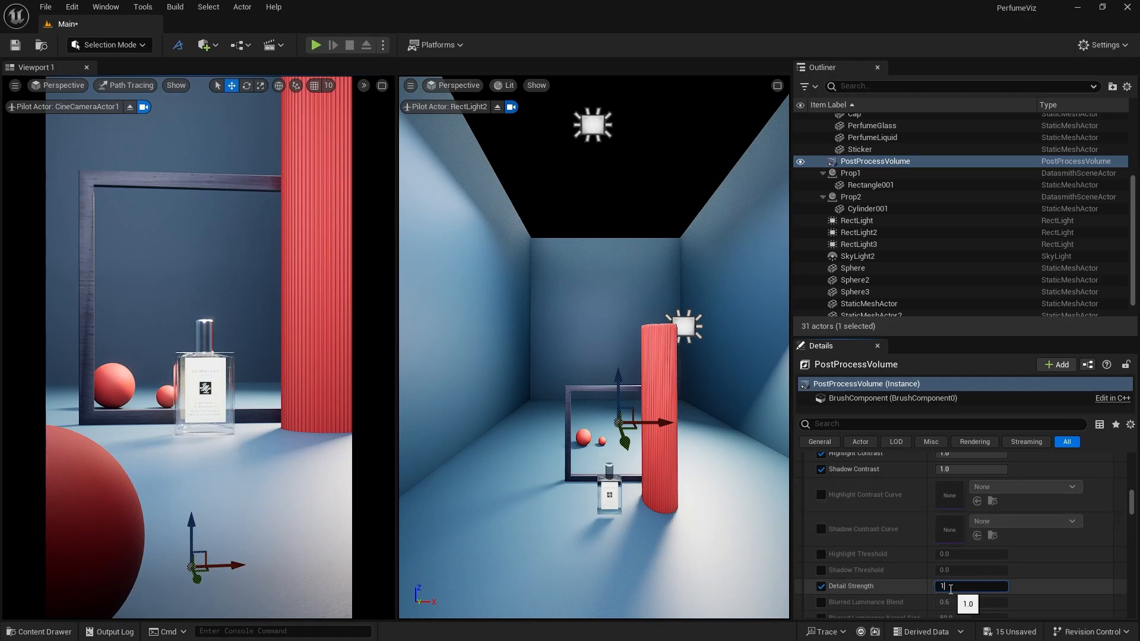
key(Return)
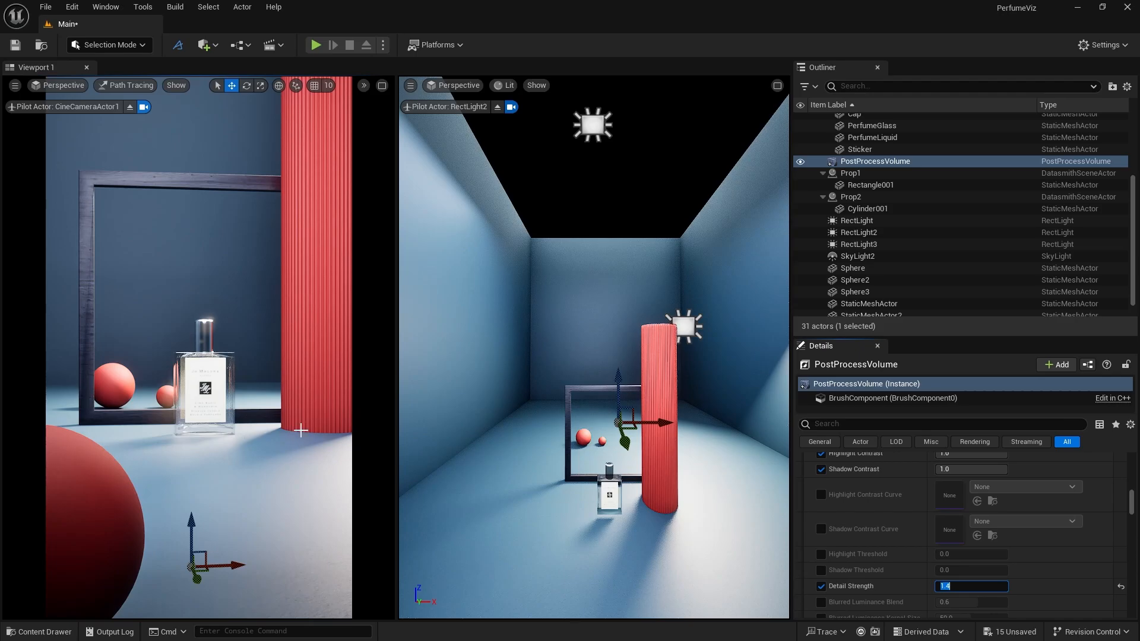
Lower the PostProcessVolume's Local Exposure Highlight Contrast slightly, to just under 0.95
scroll(896, 536, up, 2)
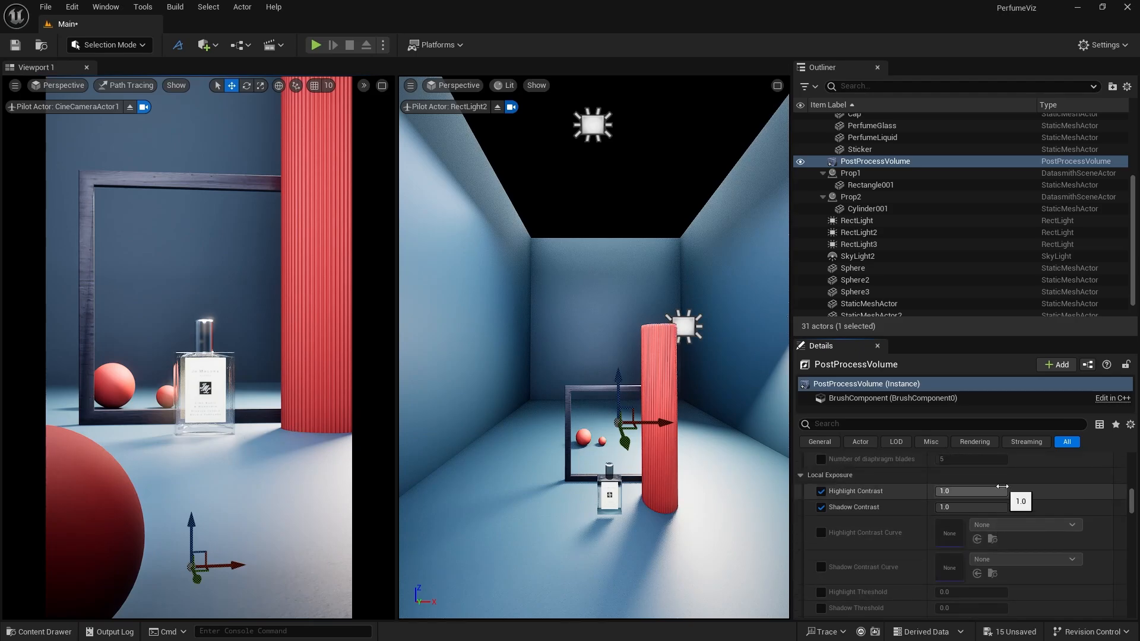
drag(1003, 486, 1000, 486)
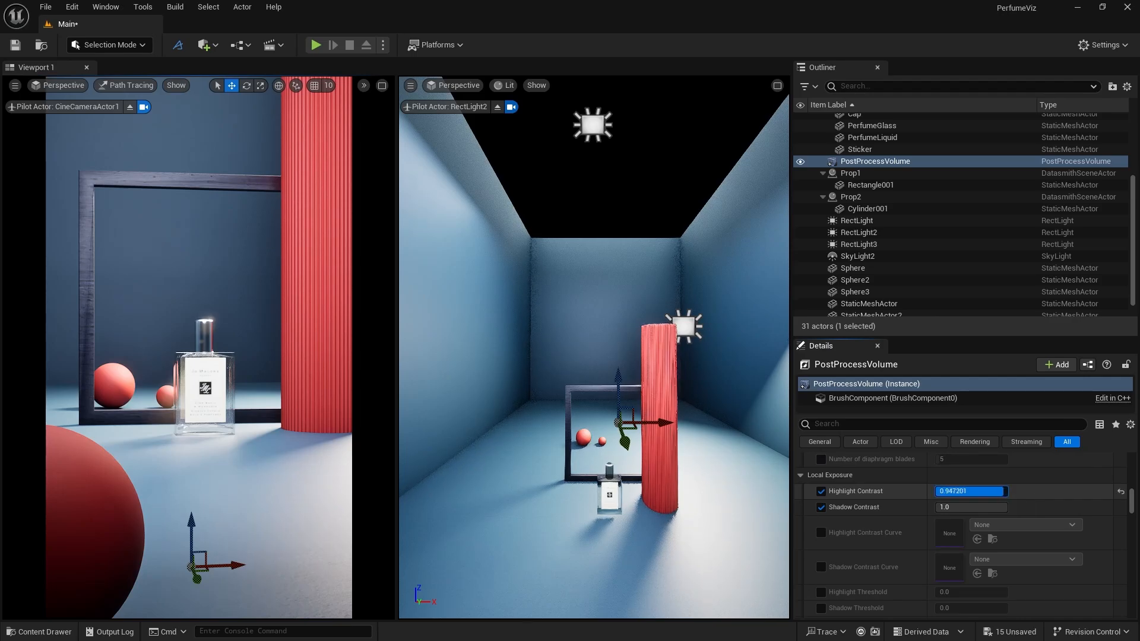
drag(1000, 491, 998, 492)
Enable the Local Exposure Middle Grey Bias override on the PostProcessVolume and set it to 1
scroll(883, 528, down, 6)
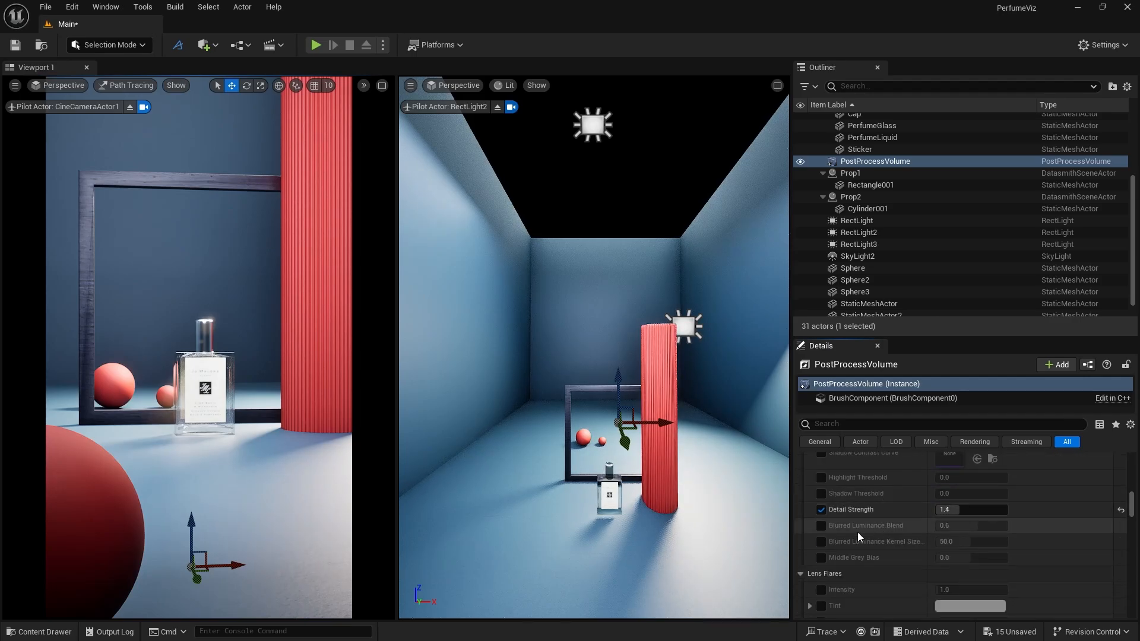
click(820, 558)
click(951, 558)
text(1)
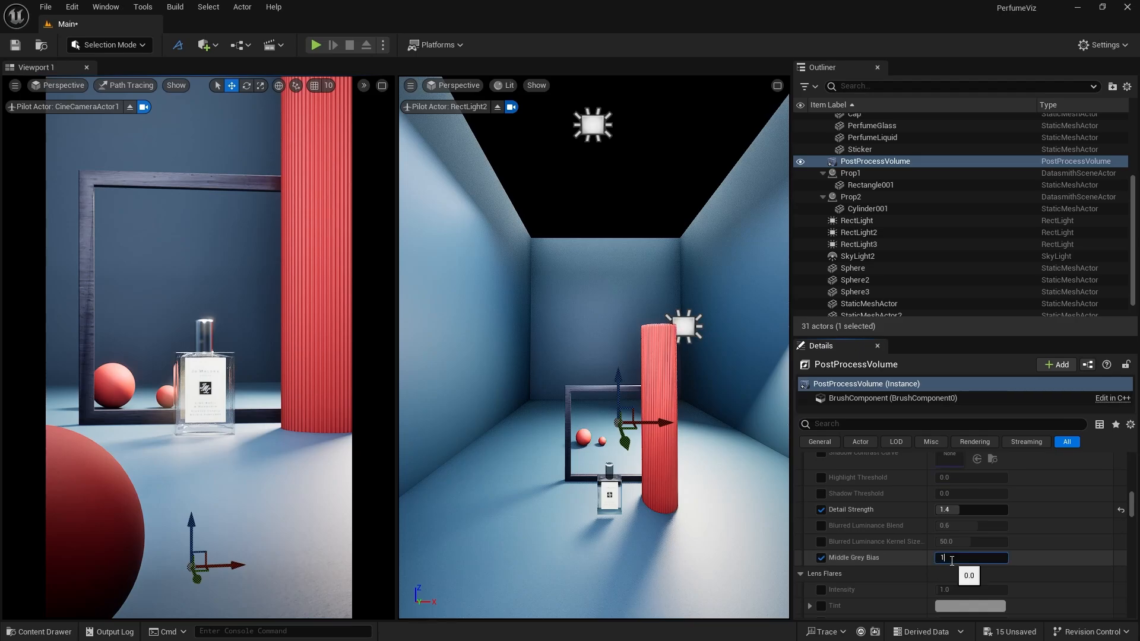
key(Return)
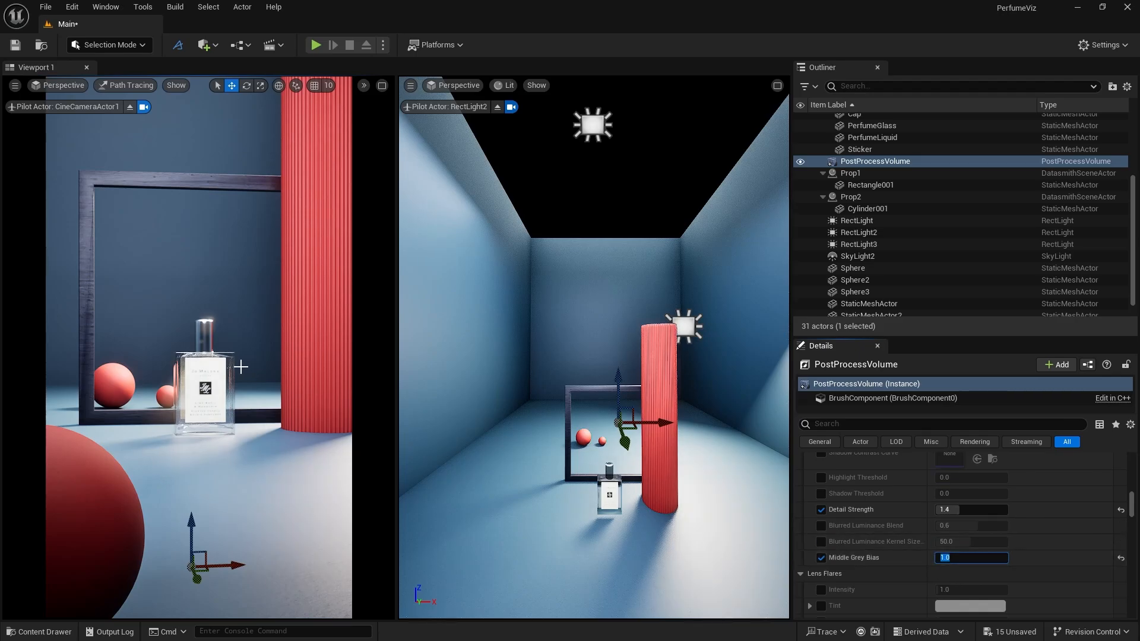
Select the perfume bottle's Cap, and open the FinalLook level from the project content
click(208, 325)
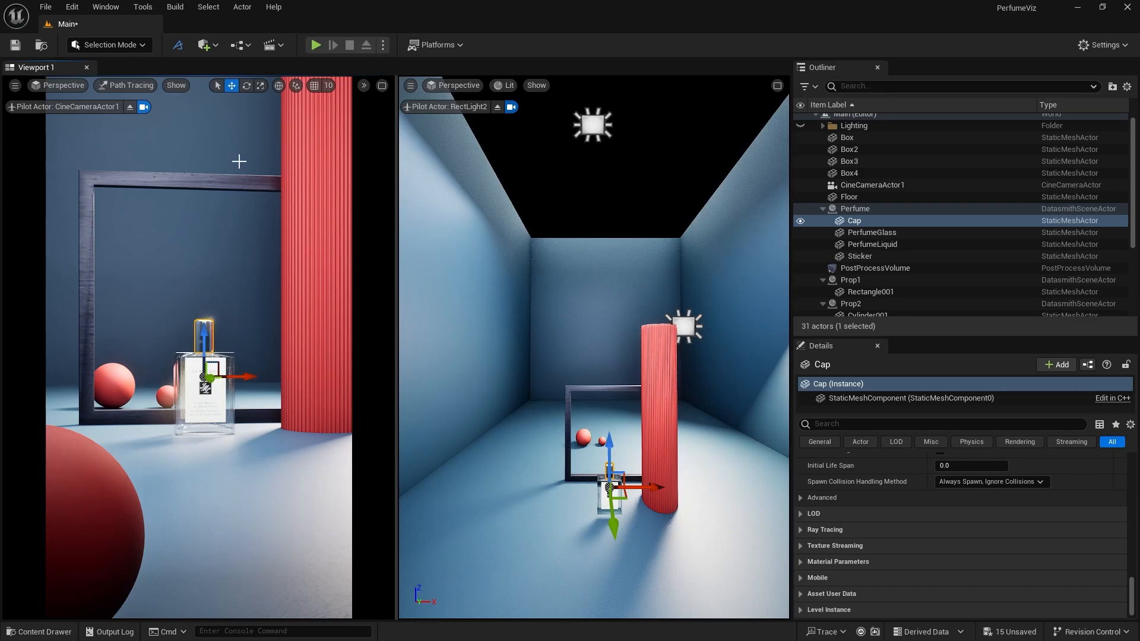
click(64, 632)
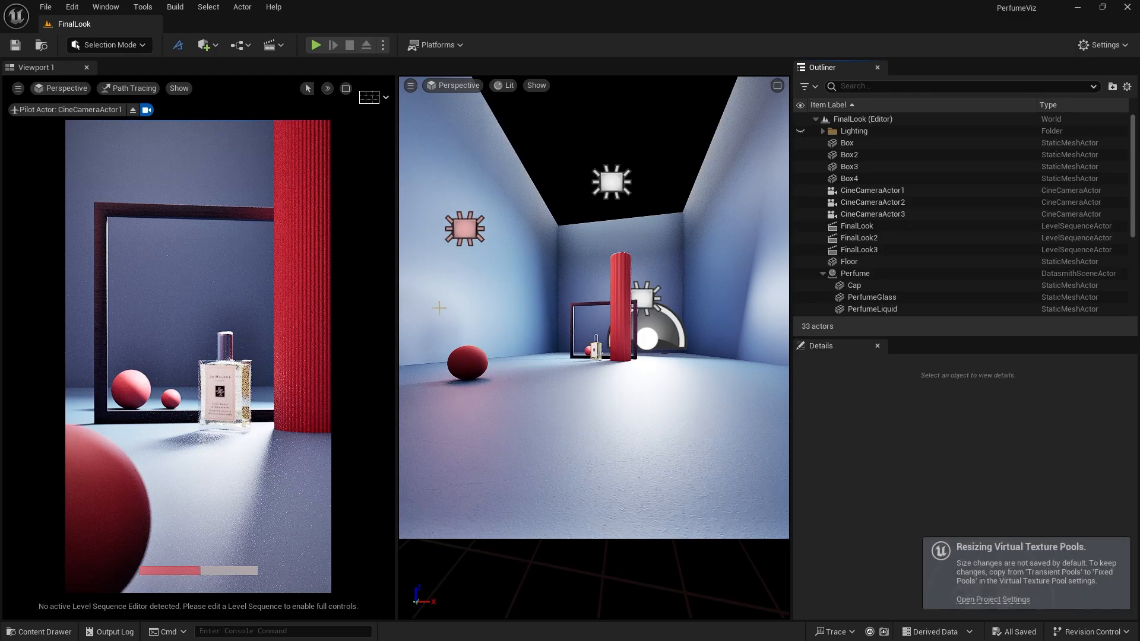
Examine the sky light and the three rect lights in the FinalLook level, checking their intensity, colour, source size and temperature settings
click(659, 335)
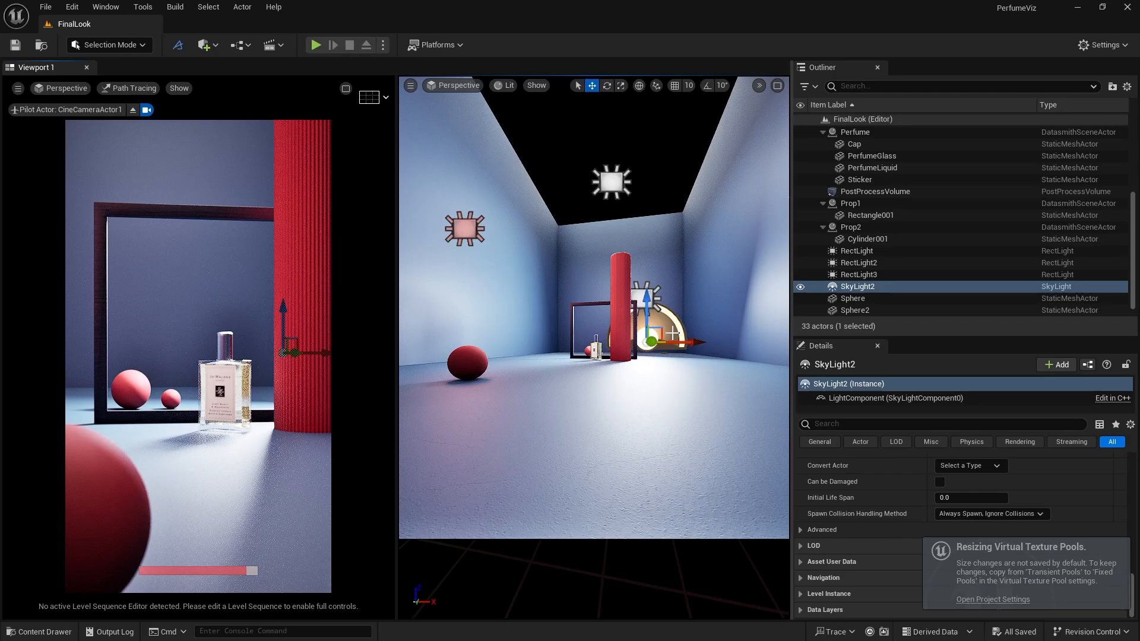
click(618, 186)
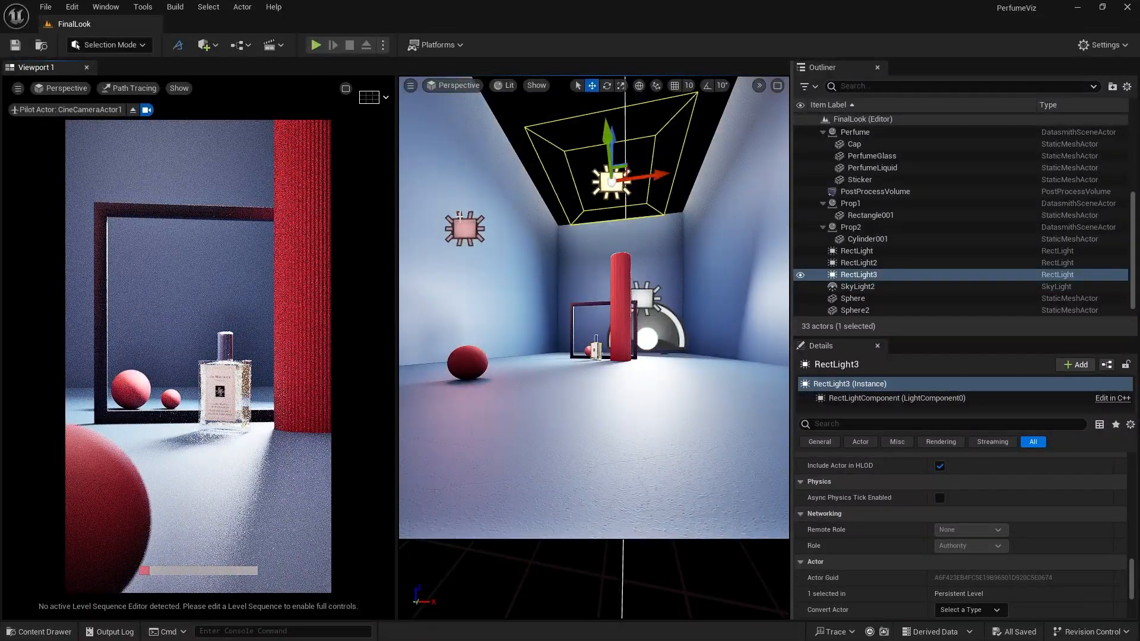
click(464, 228)
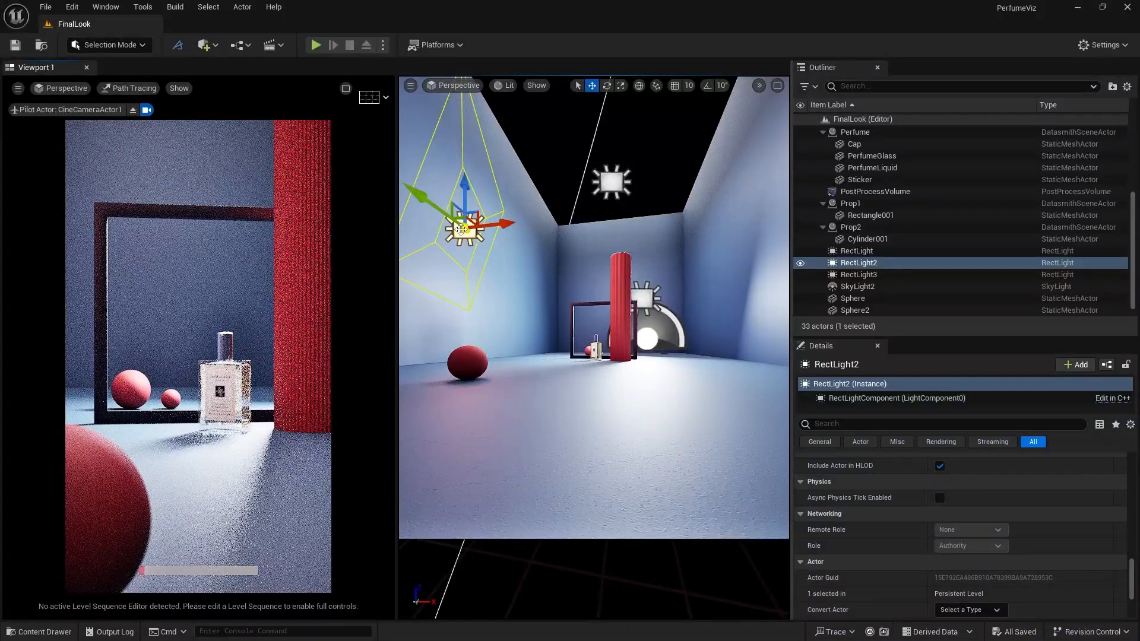
scroll(918, 526, up, 10)
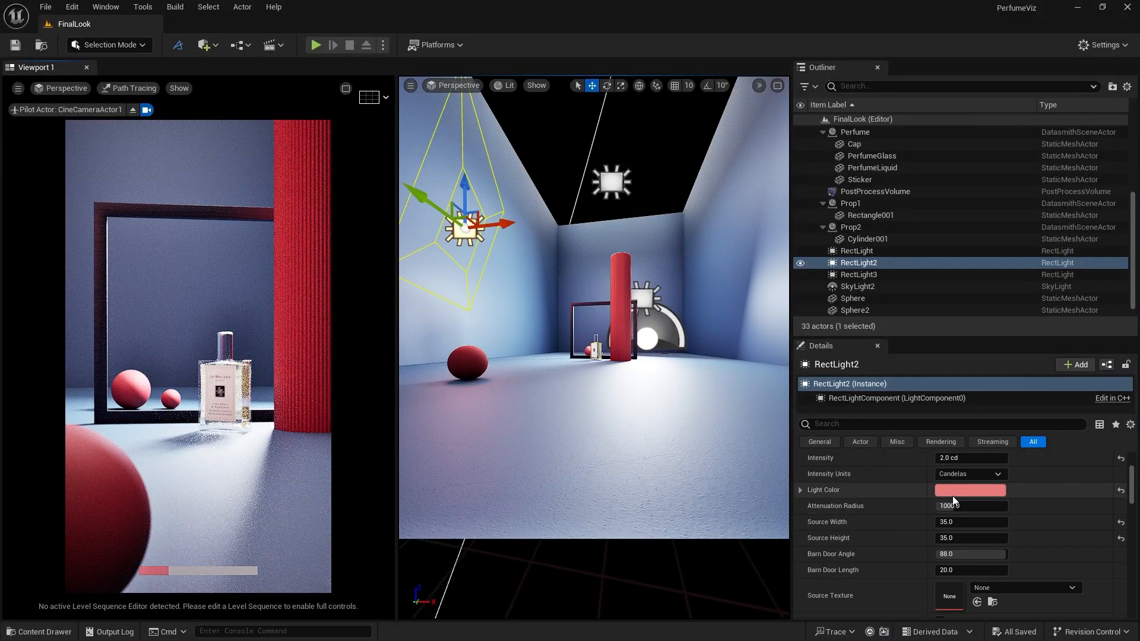
click(612, 180)
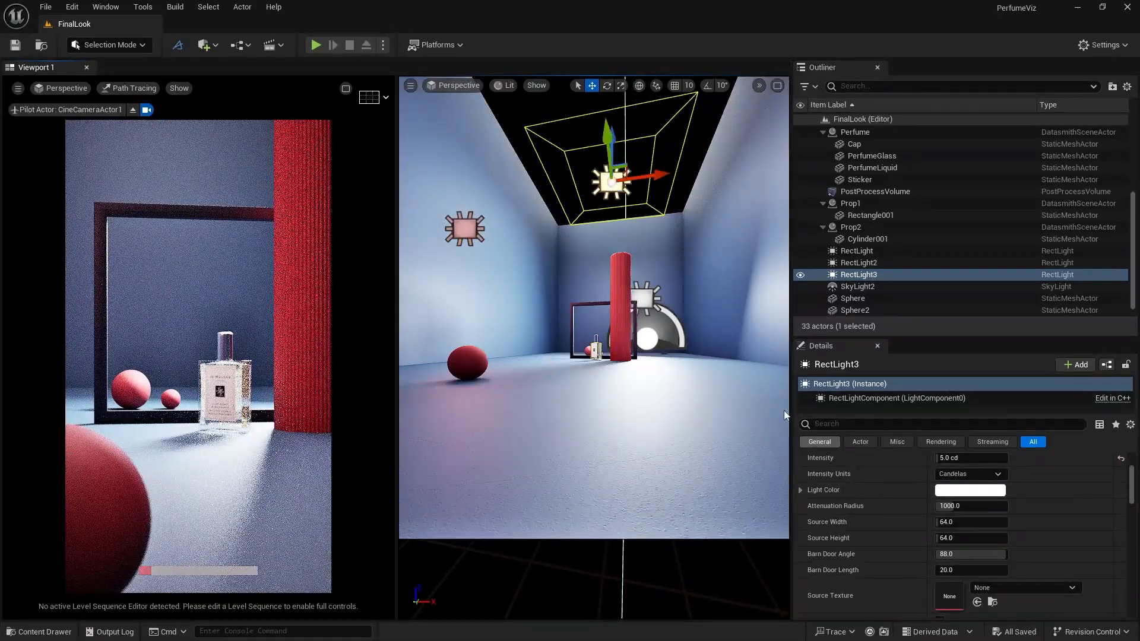
click(645, 295)
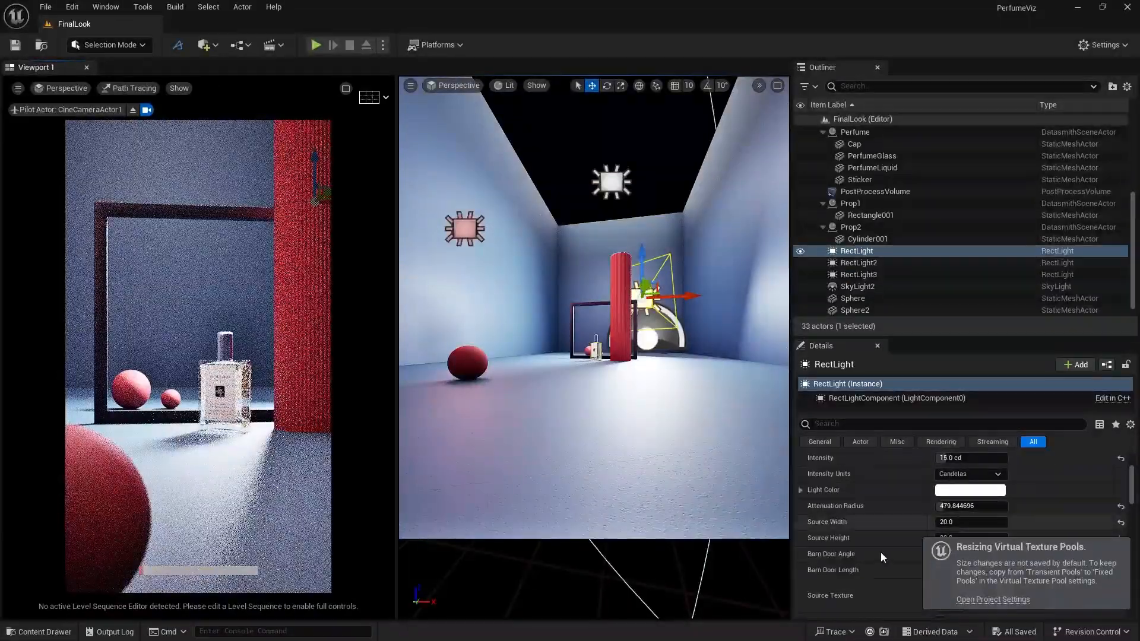
scroll(879, 510, down, 3)
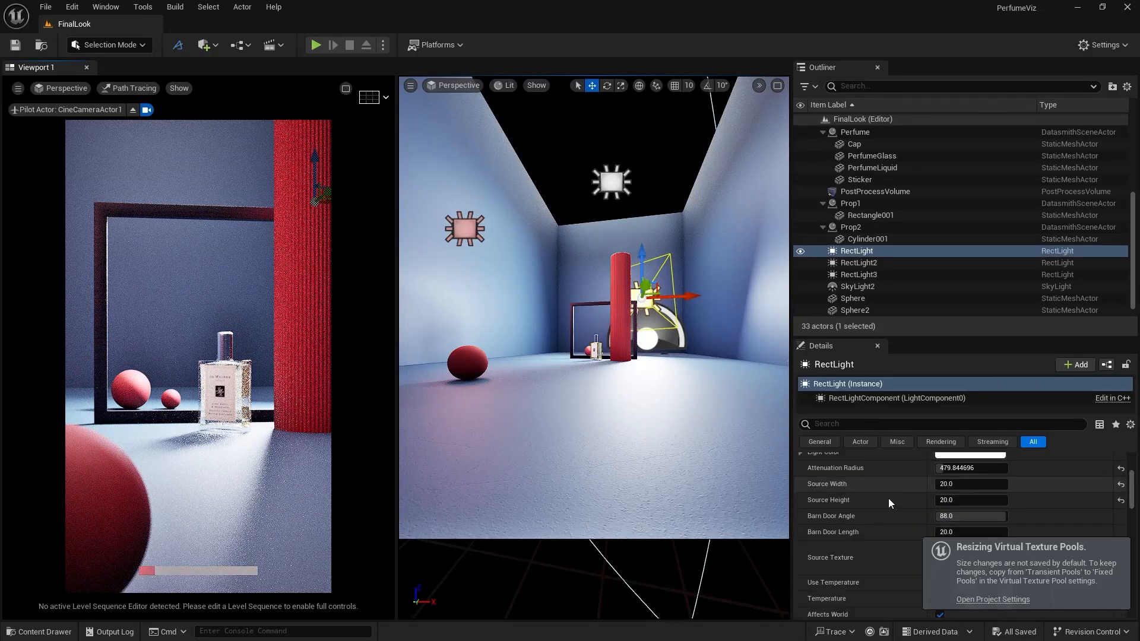
scroll(888, 498, down, 3)
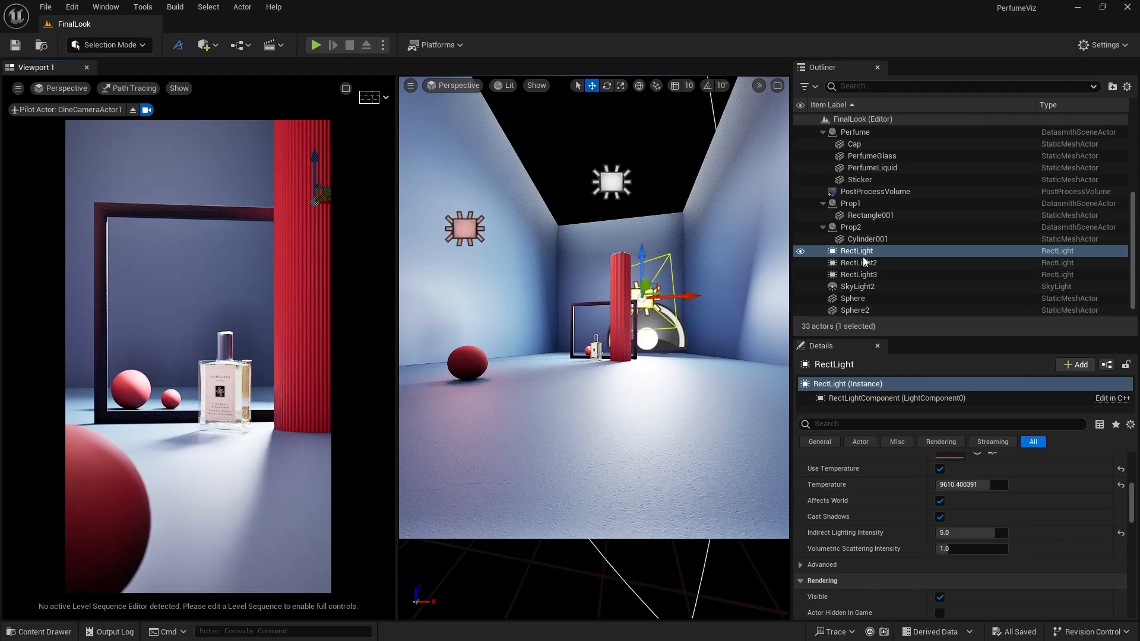
Open the PerfumeLiquid's Glass_Inst1 material instance, review its opacity, refraction and base colour parameters, and close it
scroll(871, 238, up, 1)
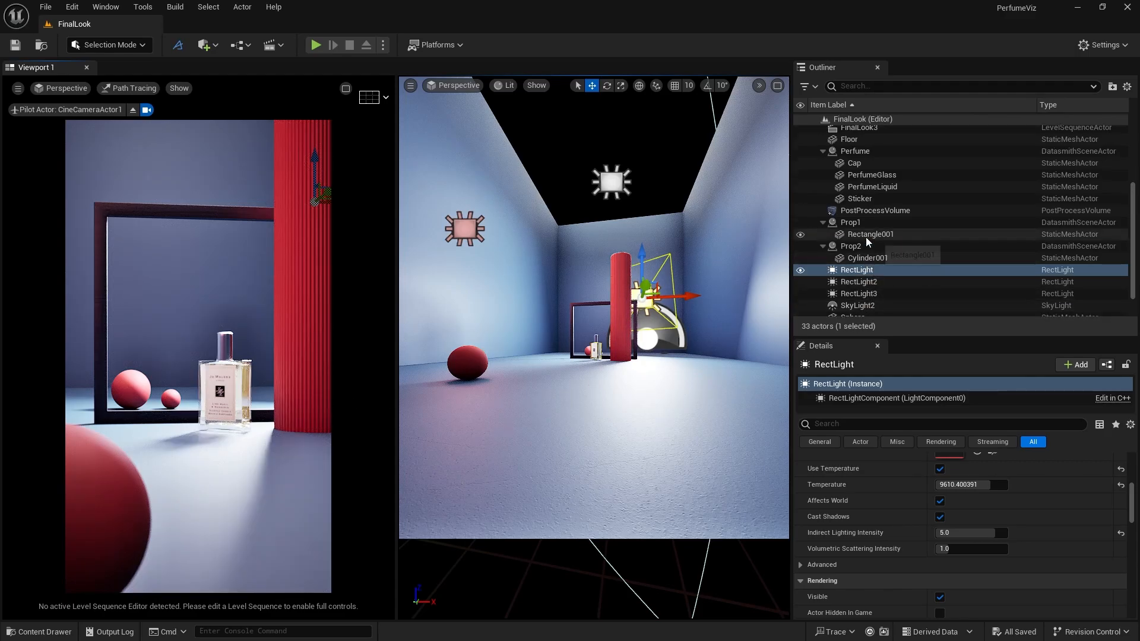
click(872, 187)
scroll(915, 510, down, 5)
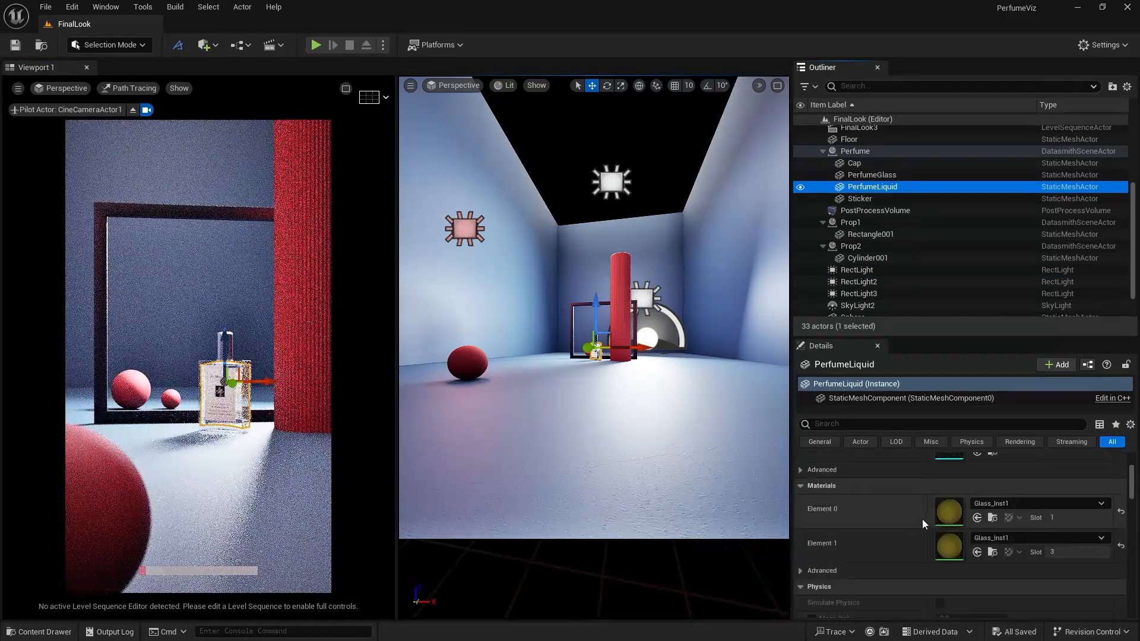
double_click(950, 514)
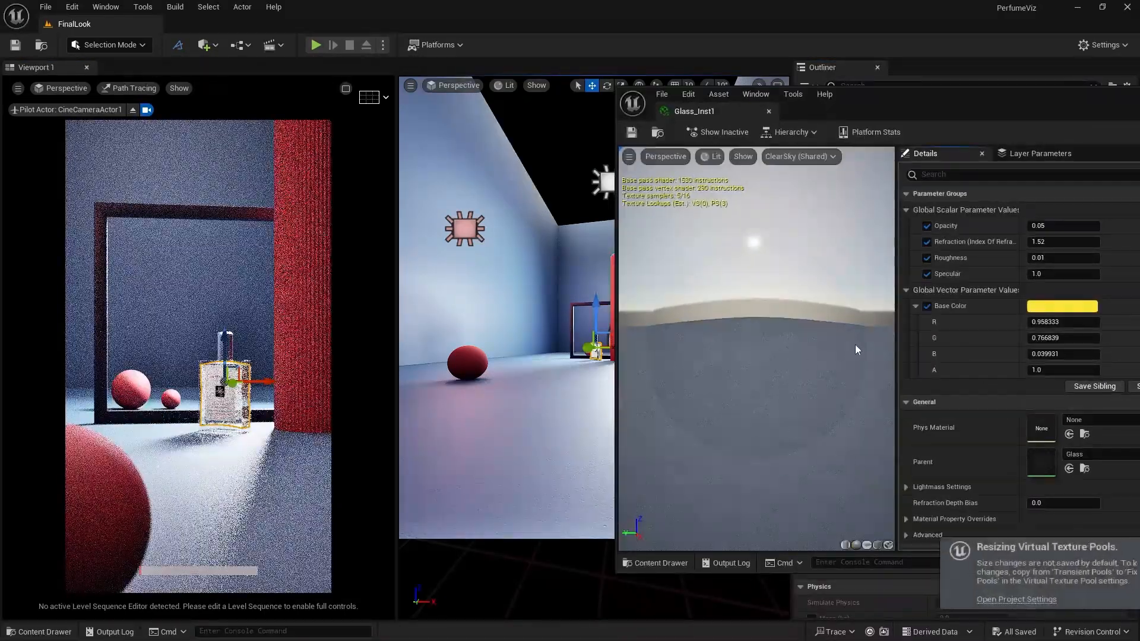
drag(989, 112, 851, 115)
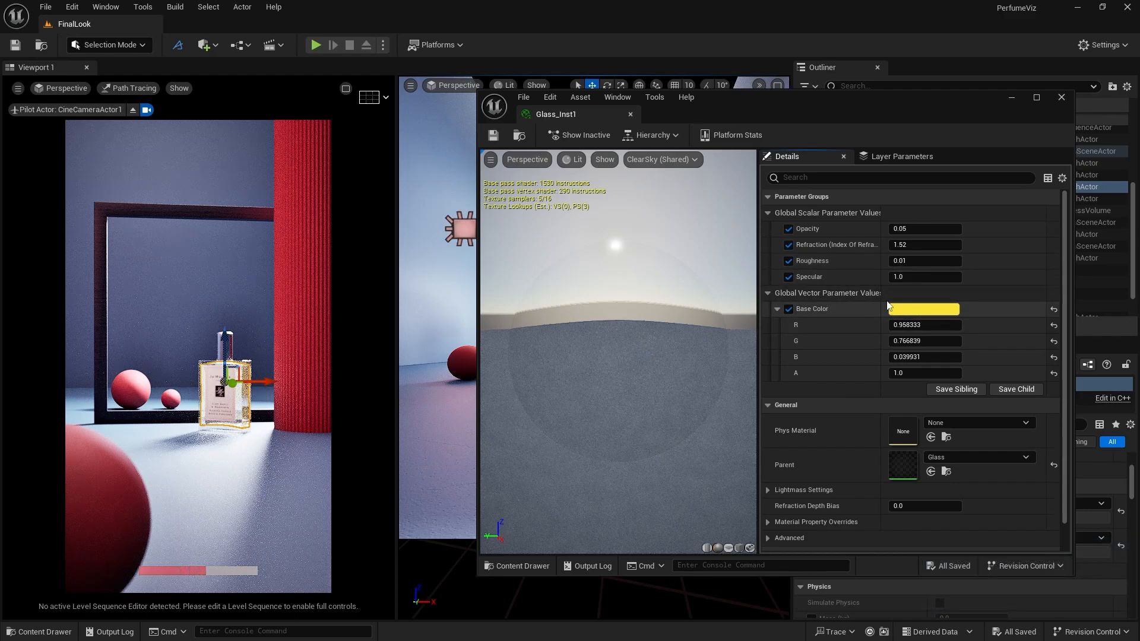
click(630, 114)
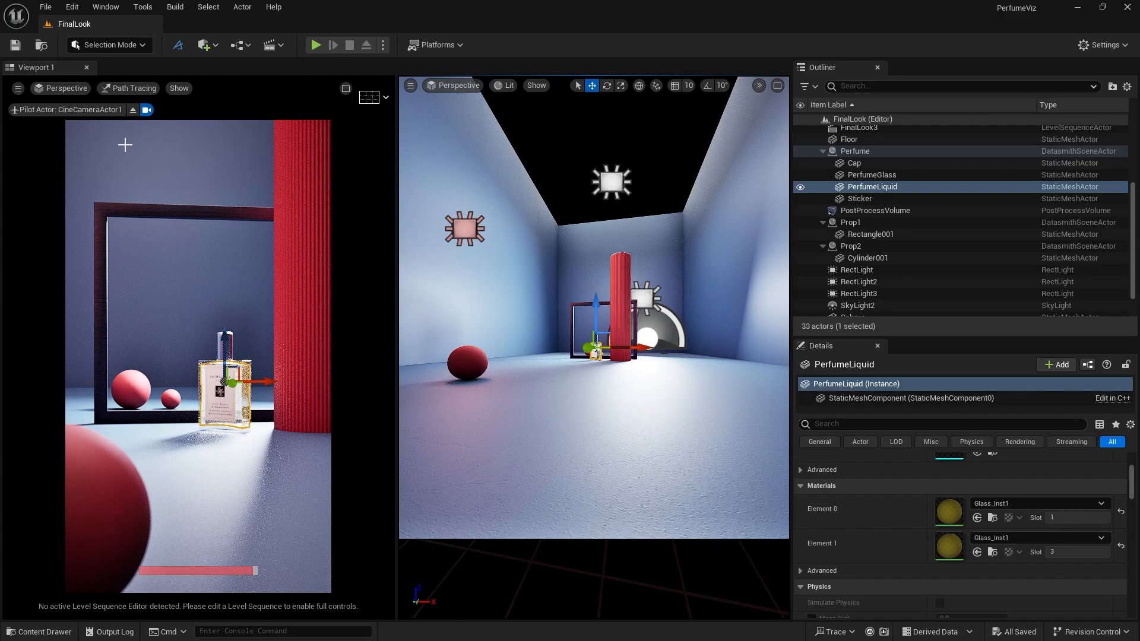
View the scene through CineCameraActor2, and switch to the image viewer showing the render FinalLook3.0000.png
click(62, 88)
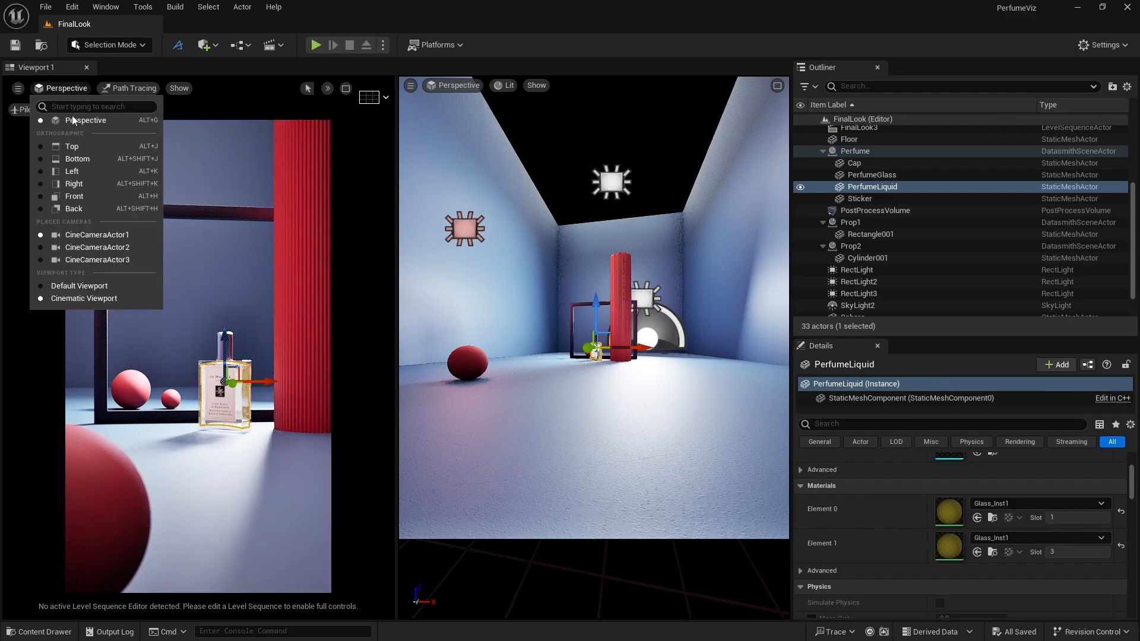
click(85, 248)
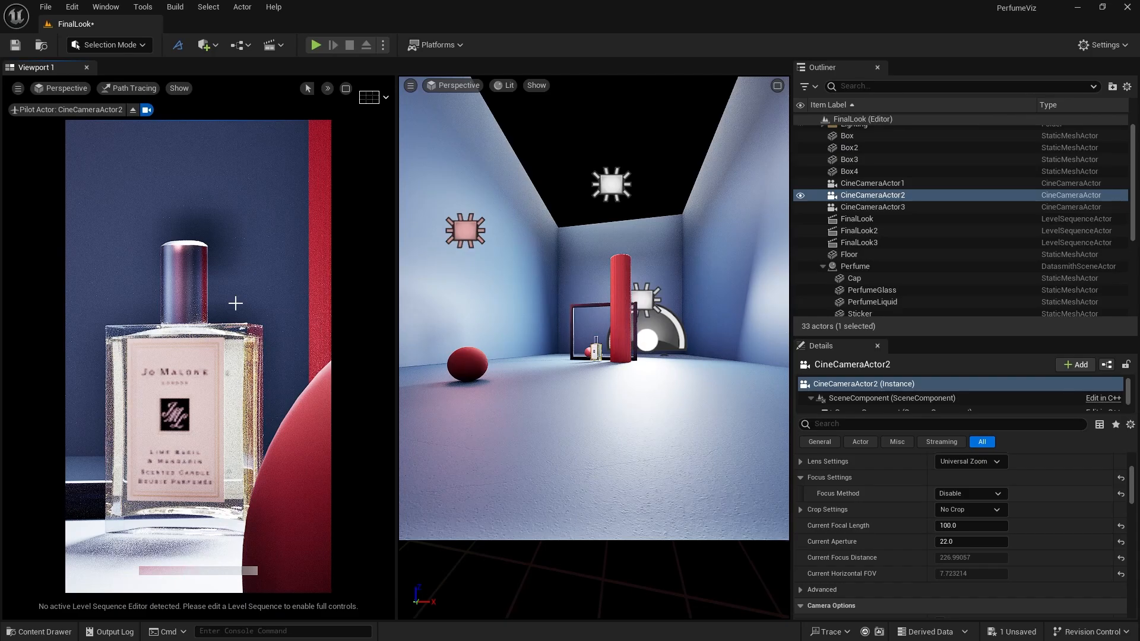
key(alt+Tab)
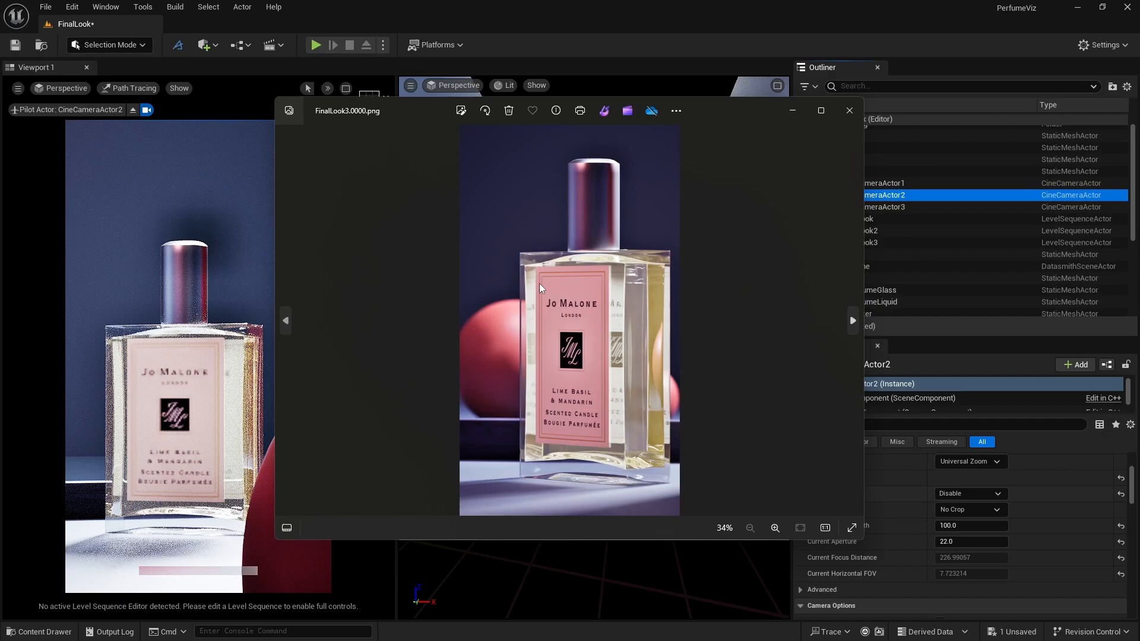